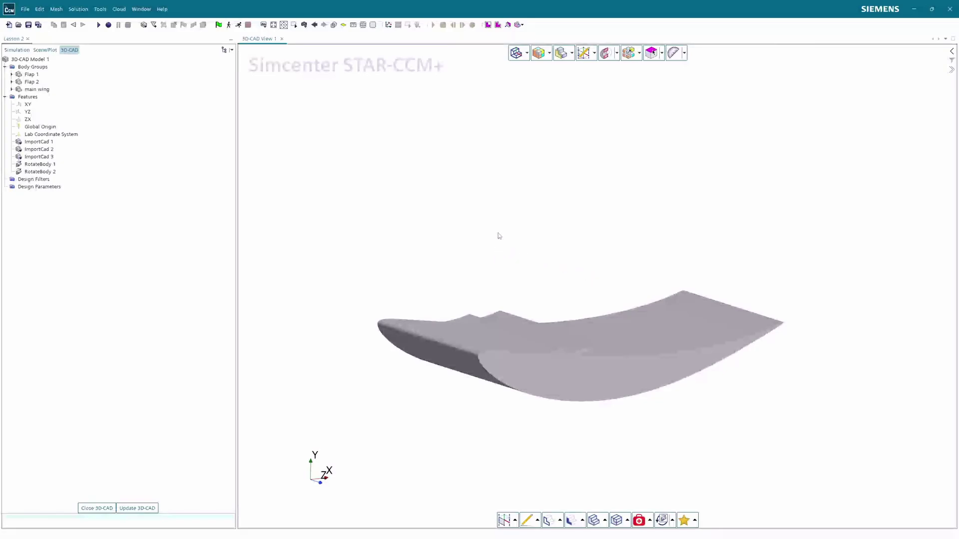
Examine the main wing and the overlapping Flap 1 and Flap 2 from the side and in perspective
{"action": "left_click_drag", "start_coordinate": [499, 236], "coordinate": [572, 209]}
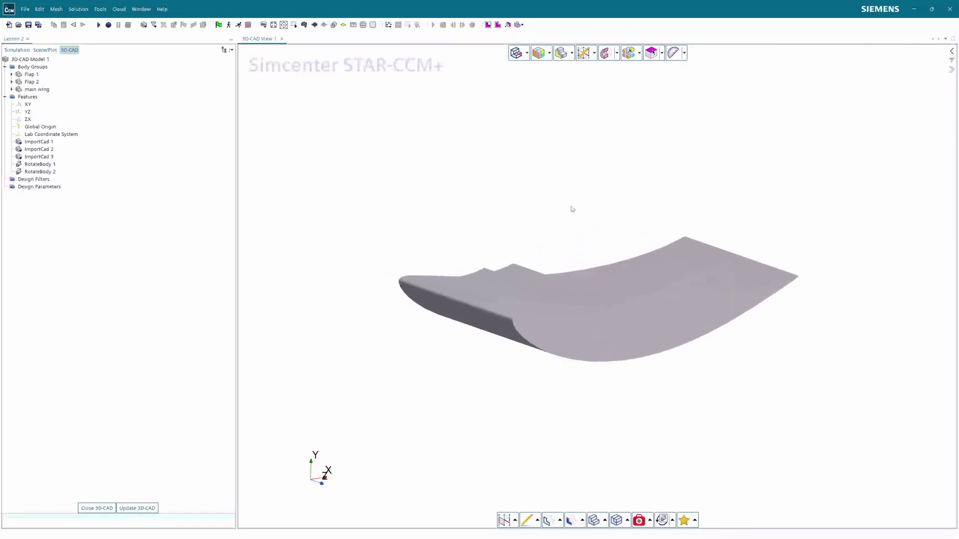
{"action": "right_click_drag", "start_coordinate": [560, 201], "coordinate": [531, 209]}
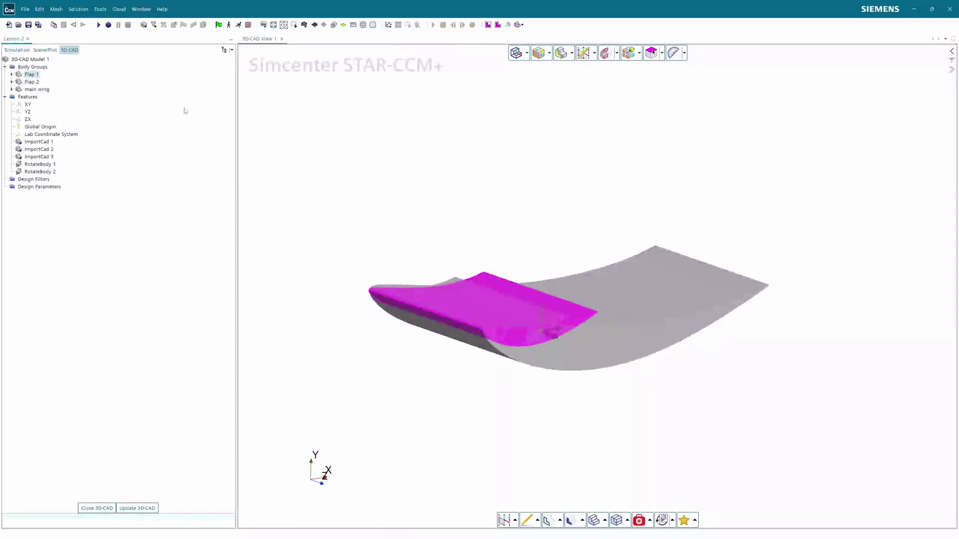
{"action": "right_click_drag", "start_coordinate": [425, 182], "coordinate": [408, 166]}
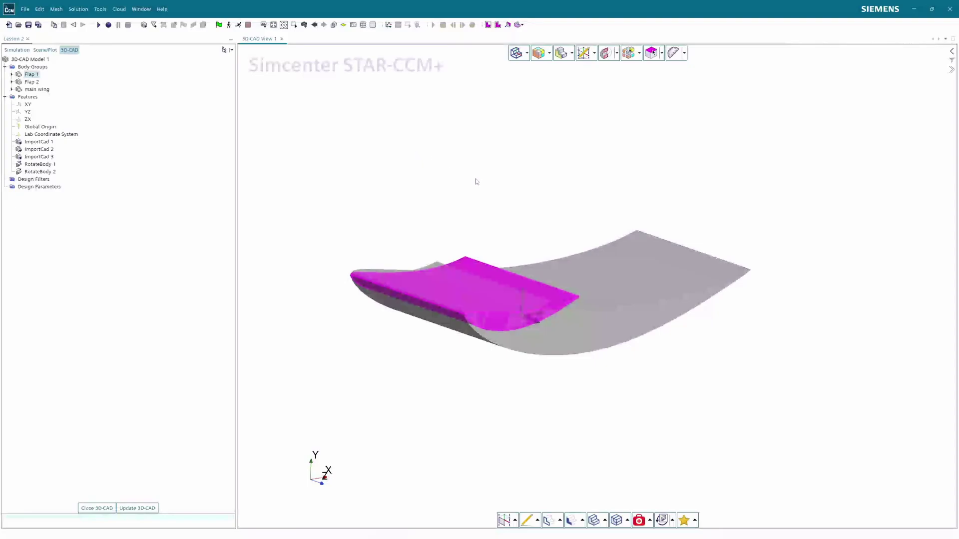
{"action": "right_click_drag", "start_coordinate": [476, 182], "coordinate": [438, 194]}
{"action": "left_click_drag", "start_coordinate": [470, 200], "coordinate": [440, 192]}
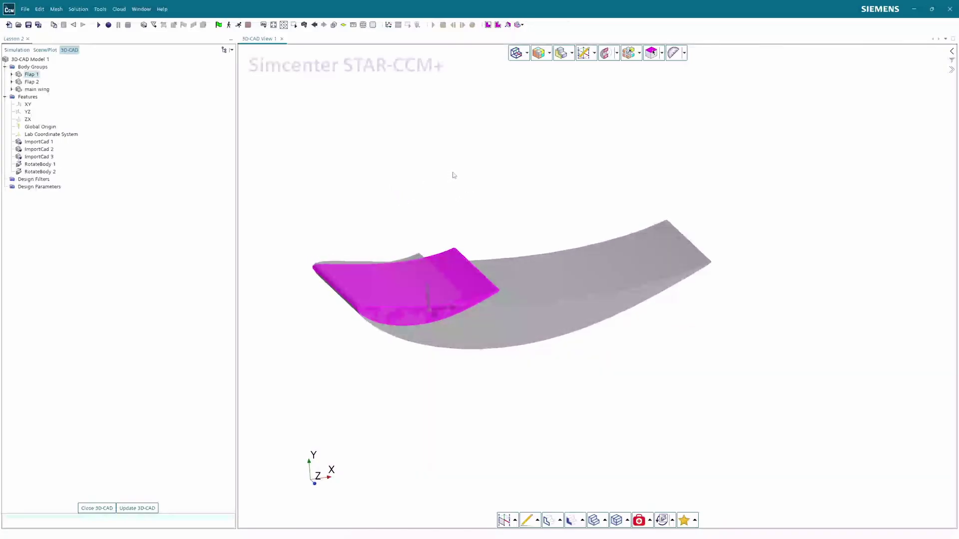
{"action": "mouse_move", "coordinate": [496, 182]}
{"action": "left_mouse_down"}
{"action": "mouse_move", "coordinate": [478, 184]}
{"action": "mouse_move", "coordinate": [526, 193]}
{"action": "mouse_move", "coordinate": [439, 178]}
{"action": "mouse_move", "coordinate": [512, 190]}
{"action": "left_mouse_up"}
{"action": "middle_click_drag", "start_coordinate": [511, 190], "coordinate": [472, 227]}
{"action": "right_click_drag", "start_coordinate": [473, 228], "coordinate": [473, 222]}
{"action": "left_click_drag", "start_coordinate": [460, 263], "coordinate": [458, 240]}
{"action": "middle_click_drag", "start_coordinate": [476, 240], "coordinate": [461, 259]}
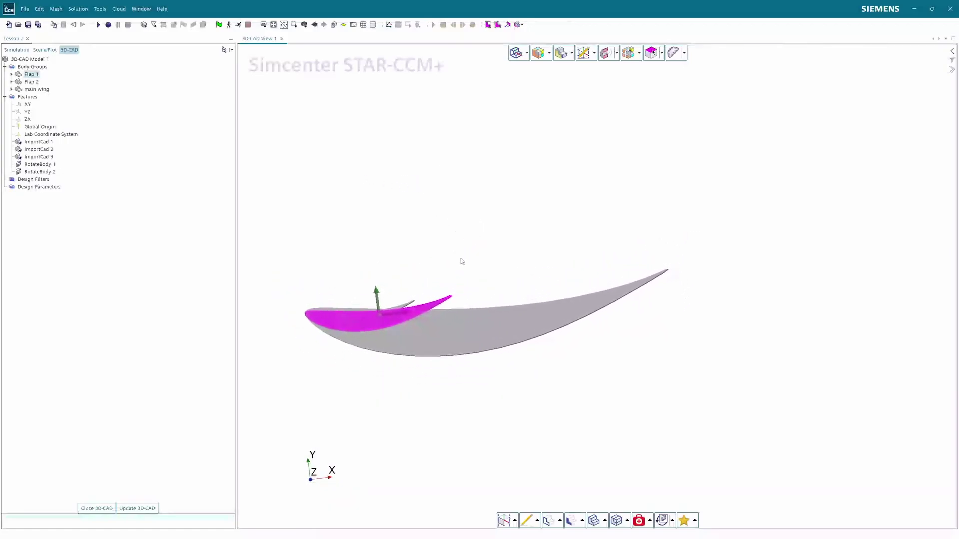
{"action": "right_click_drag", "start_coordinate": [564, 278], "coordinate": [462, 294]}
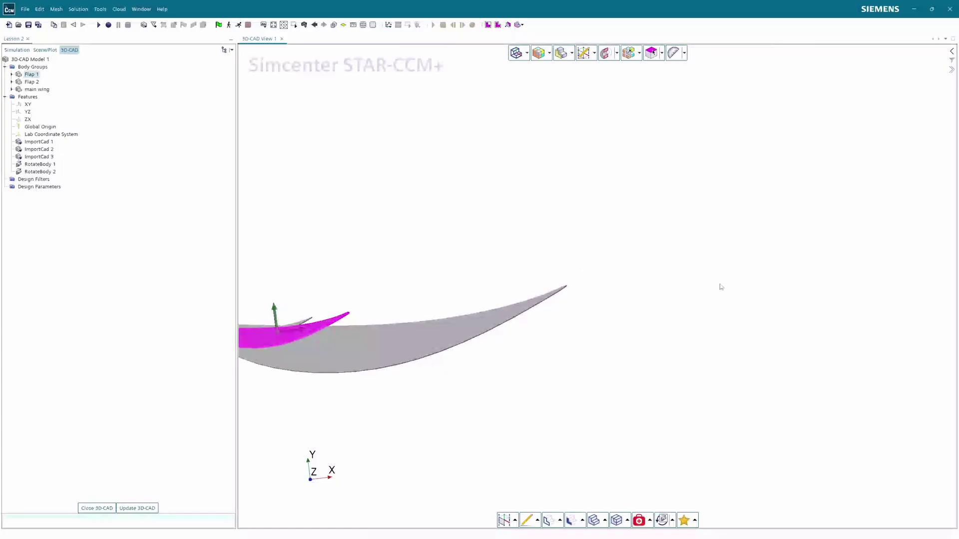
{"action": "right_click_drag", "start_coordinate": [671, 234], "coordinate": [564, 318]}
{"action": "right_click_drag", "start_coordinate": [560, 238], "coordinate": [702, 182]}
{"action": "right_click_drag", "start_coordinate": [568, 223], "coordinate": [674, 205]}
{"action": "right_click_drag", "start_coordinate": [704, 248], "coordinate": [554, 266]}
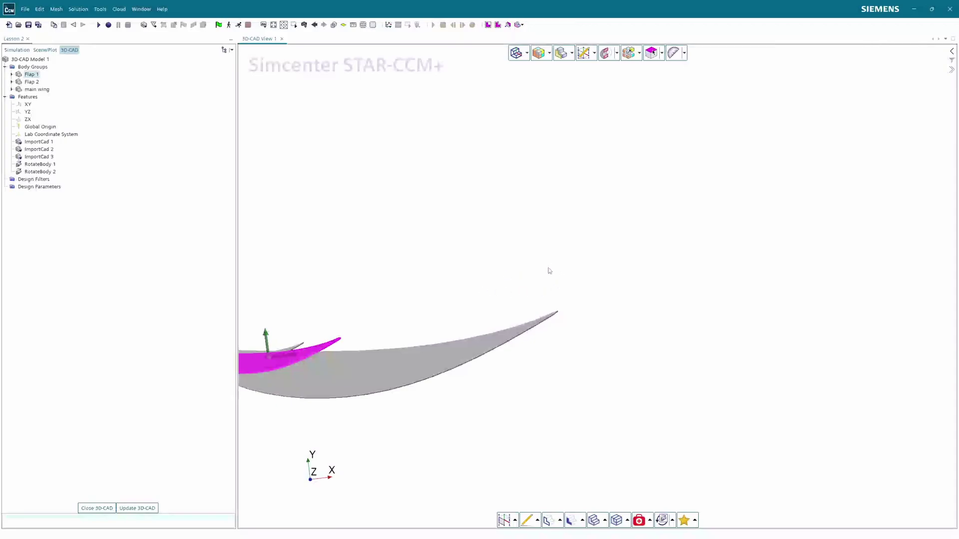
{"action": "right_click_drag", "start_coordinate": [444, 272], "coordinate": [642, 196]}
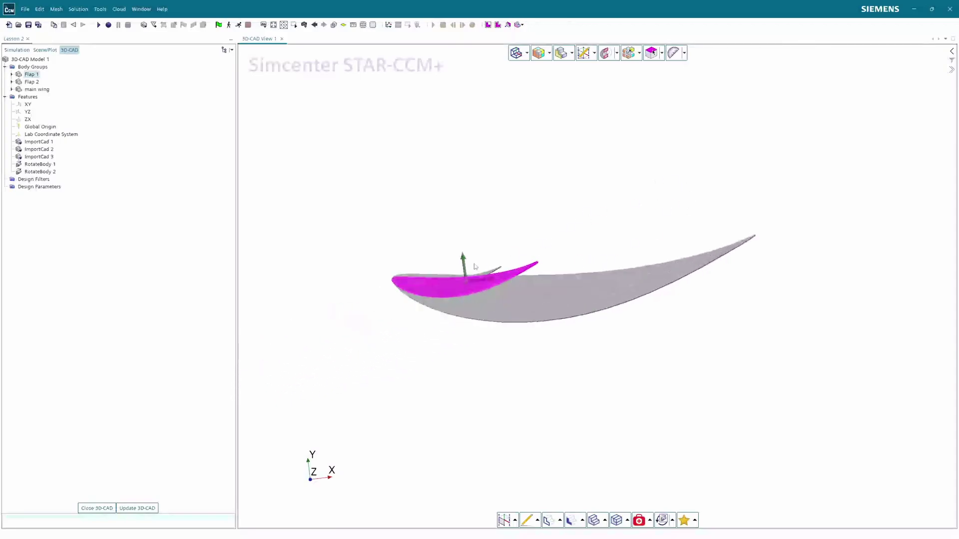
{"action": "left_click_drag", "start_coordinate": [638, 267], "coordinate": [584, 257]}
{"action": "right_click_drag", "start_coordinate": [583, 257], "coordinate": [488, 265]}
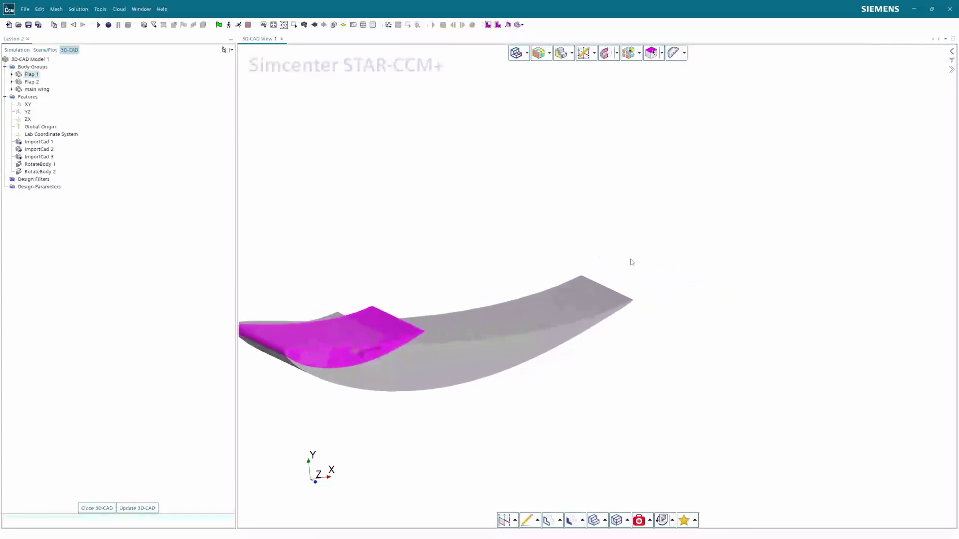
{"action": "right_click_drag", "start_coordinate": [504, 217], "coordinate": [597, 202]}
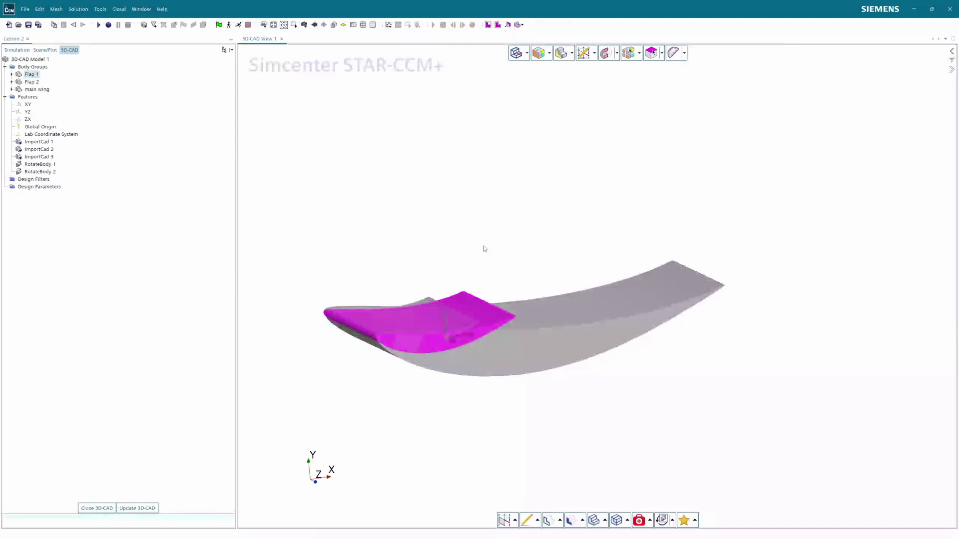
{"action": "mouse_move", "coordinate": [484, 248]}
{"action": "left_mouse_down"}
{"action": "mouse_move", "coordinate": [450, 236]}
{"action": "mouse_move", "coordinate": [471, 238]}
{"action": "mouse_move", "coordinate": [503, 216]}
{"action": "mouse_move", "coordinate": [492, 246]}
{"action": "left_mouse_up"}
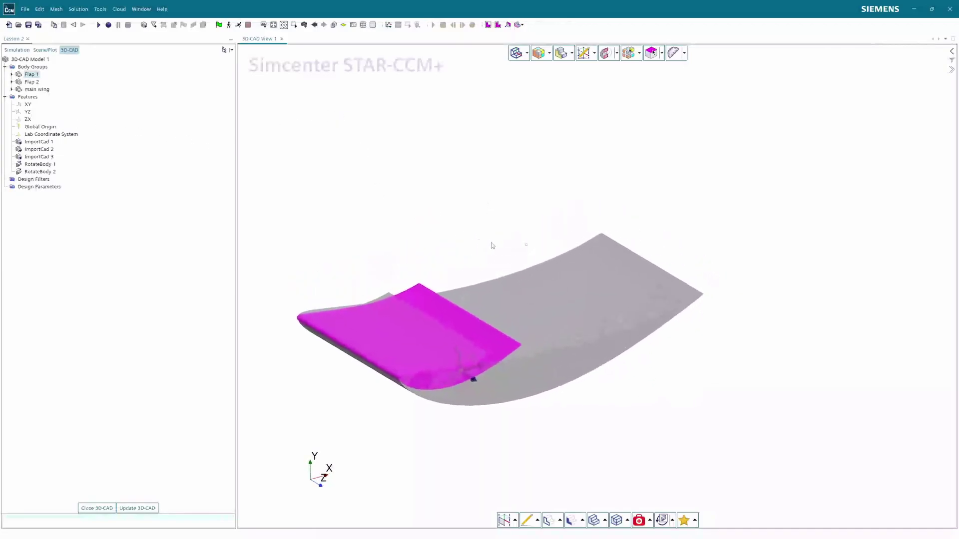
{"action": "middle_click_drag", "start_coordinate": [460, 217], "coordinate": [507, 257]}
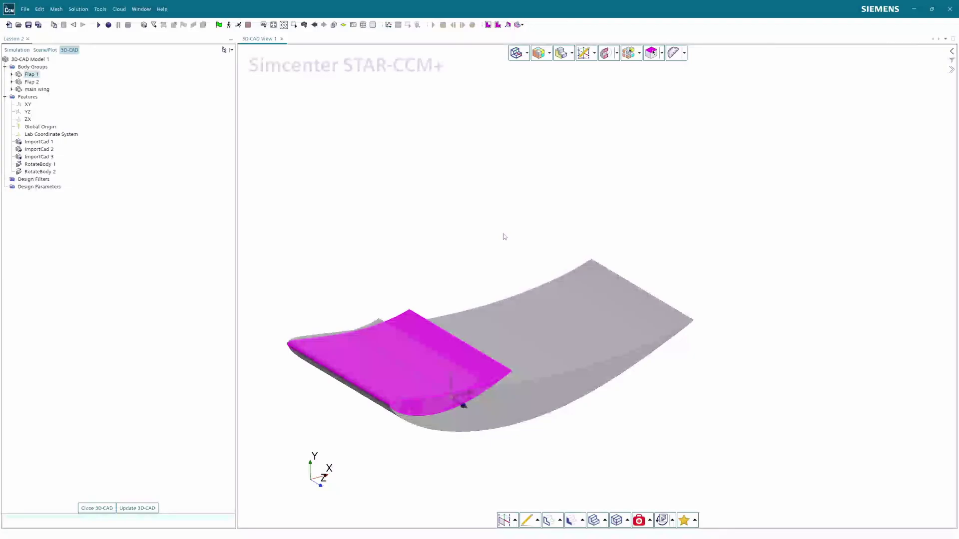
{"action": "left_click_drag", "start_coordinate": [499, 246], "coordinate": [480, 270]}
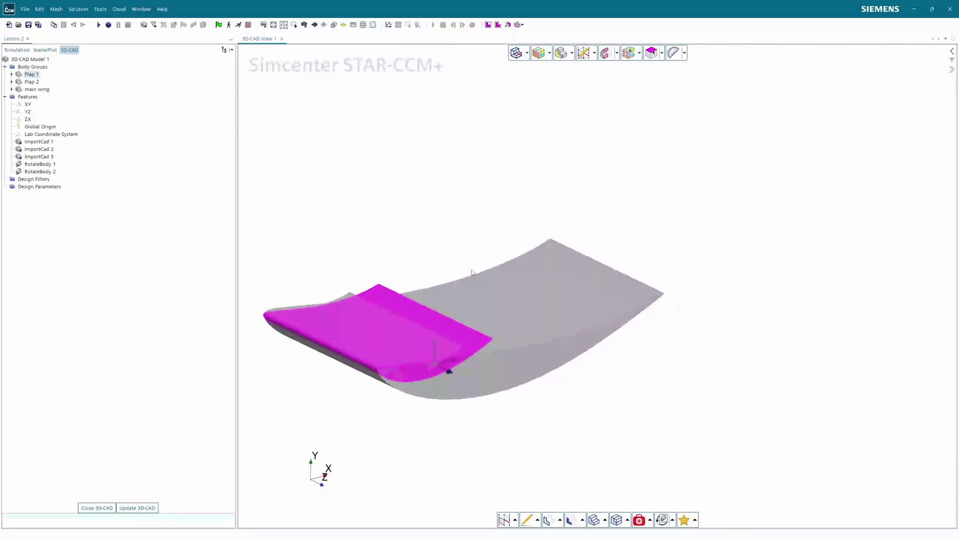
{"action": "middle_click_drag", "start_coordinate": [475, 262], "coordinate": [498, 265]}
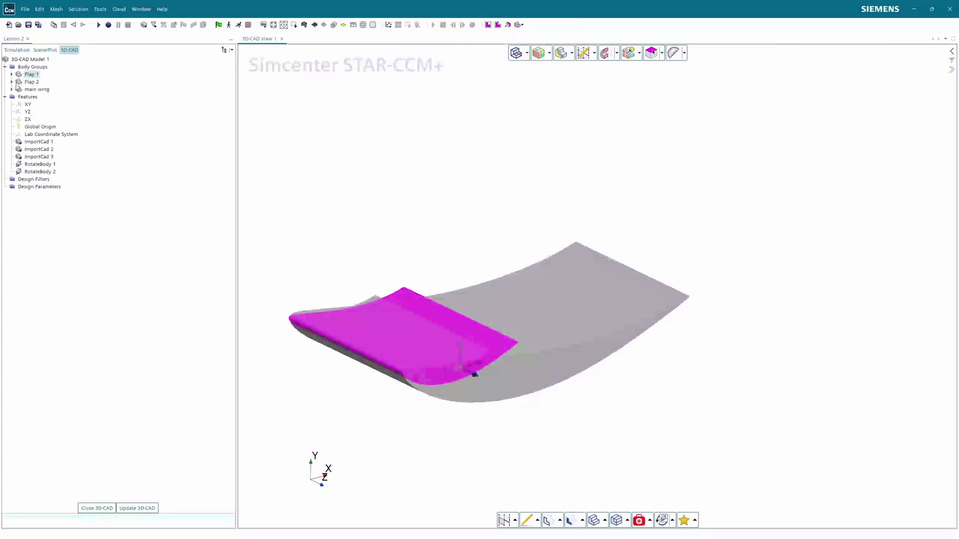
{"action": "left_click", "coordinate": [18, 81]}
{"action": "left_click", "coordinate": [17, 74]}
{"action": "right_click_drag", "start_coordinate": [378, 118], "coordinate": [304, 109]}
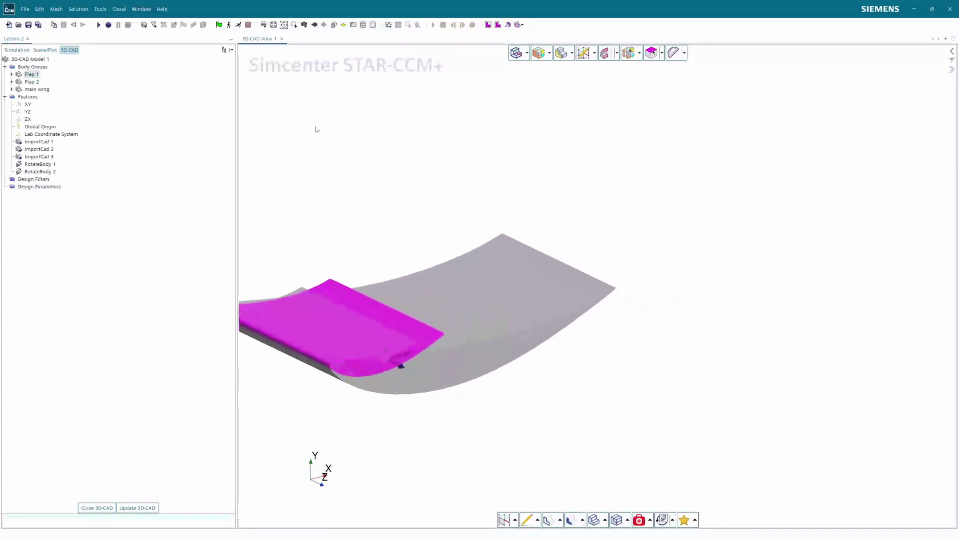
{"action": "left_click_drag", "start_coordinate": [317, 129], "coordinate": [303, 136]}
{"action": "left_click_drag", "start_coordinate": [540, 207], "coordinate": [555, 256]}
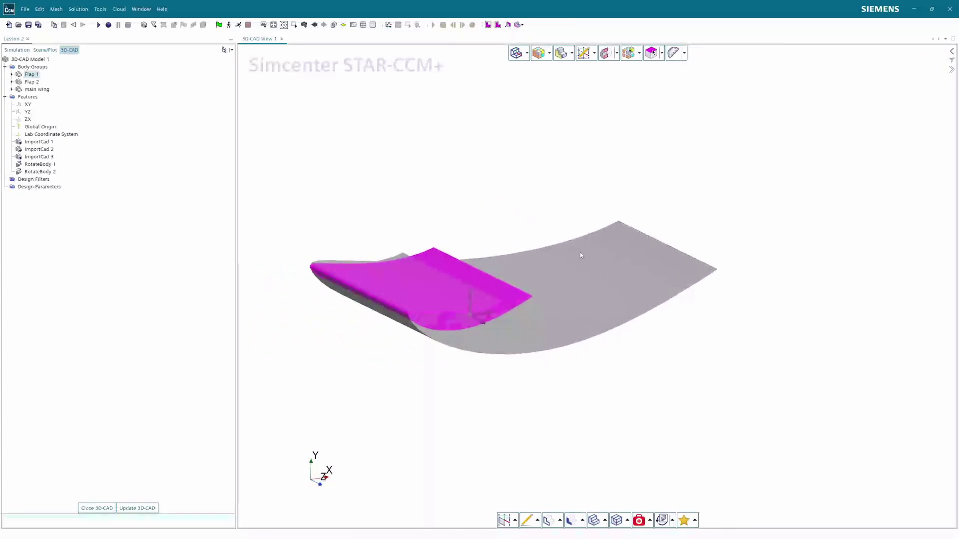
{"action": "left_click_drag", "start_coordinate": [531, 207], "coordinate": [546, 253]}
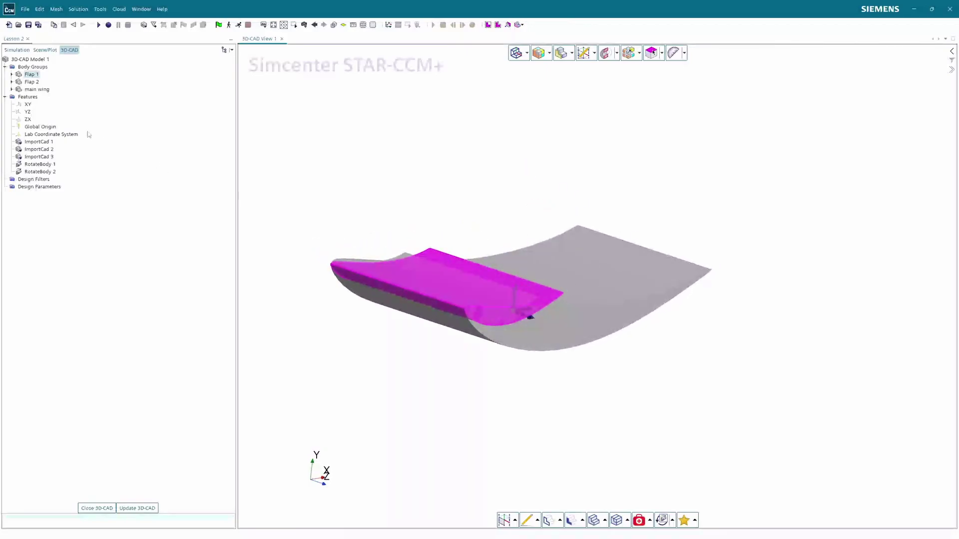
Start a Rotate Bodies feature on the main wing body
{"action": "left_click", "coordinate": [20, 90]}
{"action": "left_click_drag", "start_coordinate": [330, 155], "coordinate": [406, 199]}
{"action": "middle_click_drag", "start_coordinate": [407, 199], "coordinate": [380, 215]}
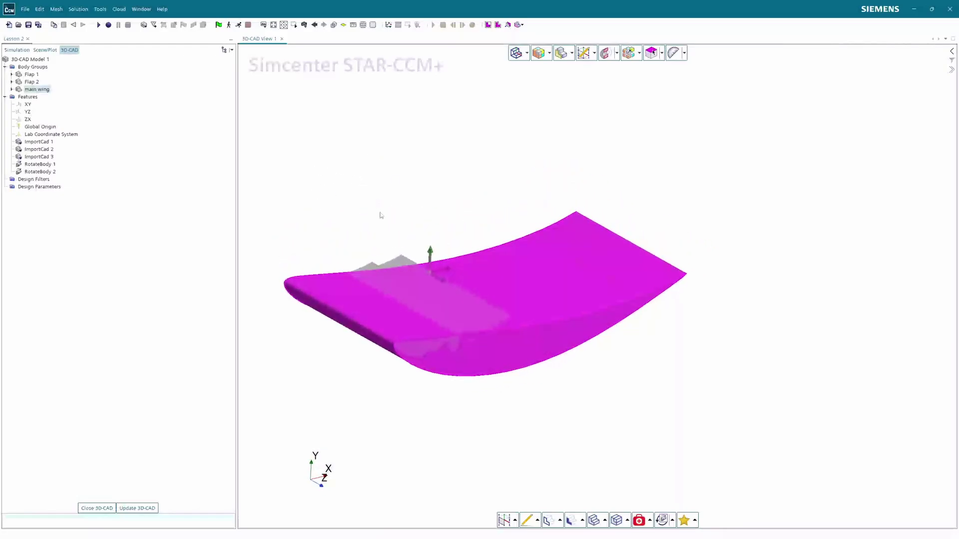
{"action": "right_click", "coordinate": [21, 91]}
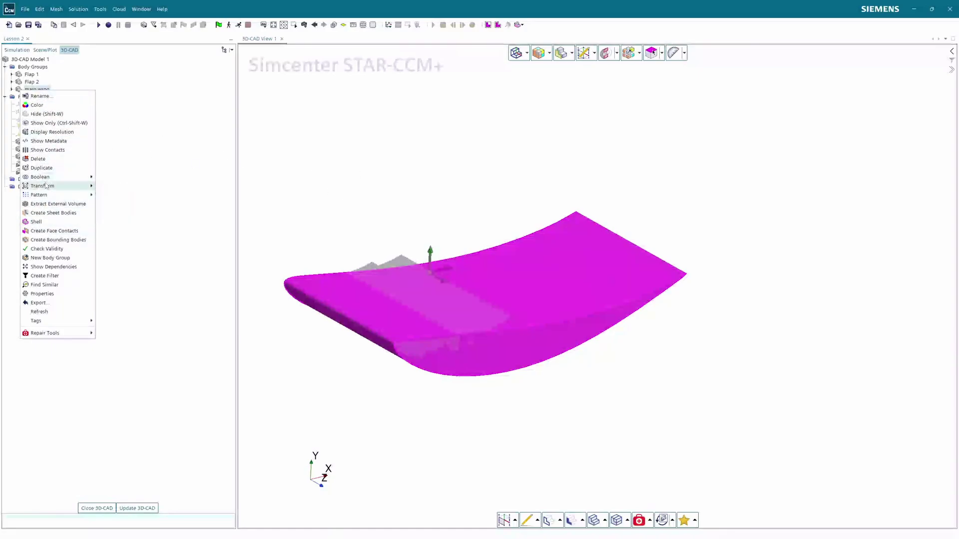
{"action": "mouse_move", "coordinate": [54, 189]}
{"action": "left_click", "coordinate": [112, 204]}
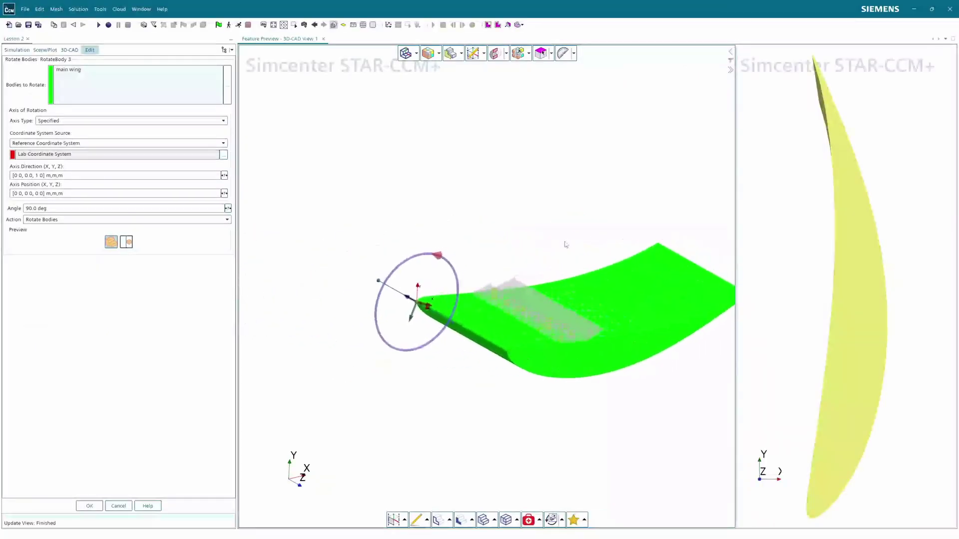
Examine the main wing's rotation axis and the rotated-body preview from several angles
{"action": "left_click", "coordinate": [215, 209]}
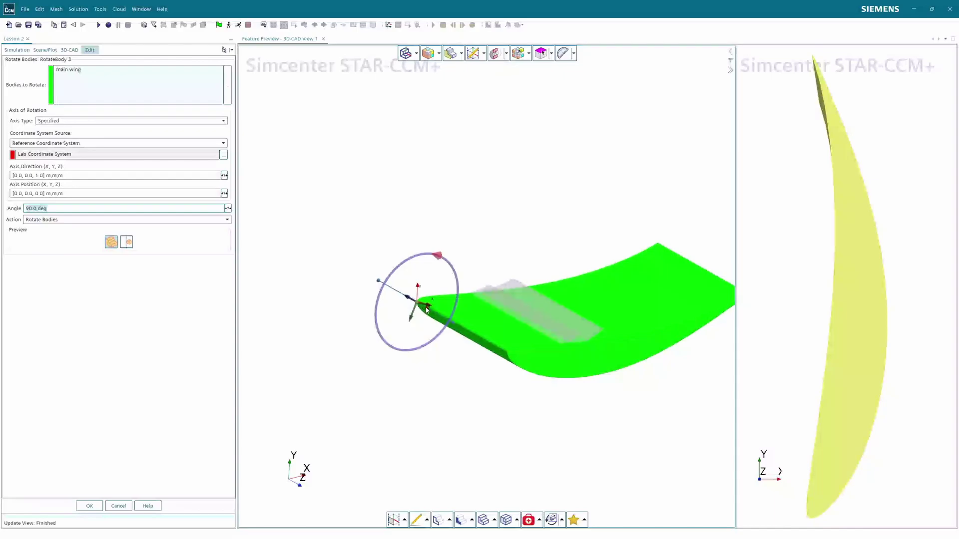
{"action": "key", "text": "Return"}
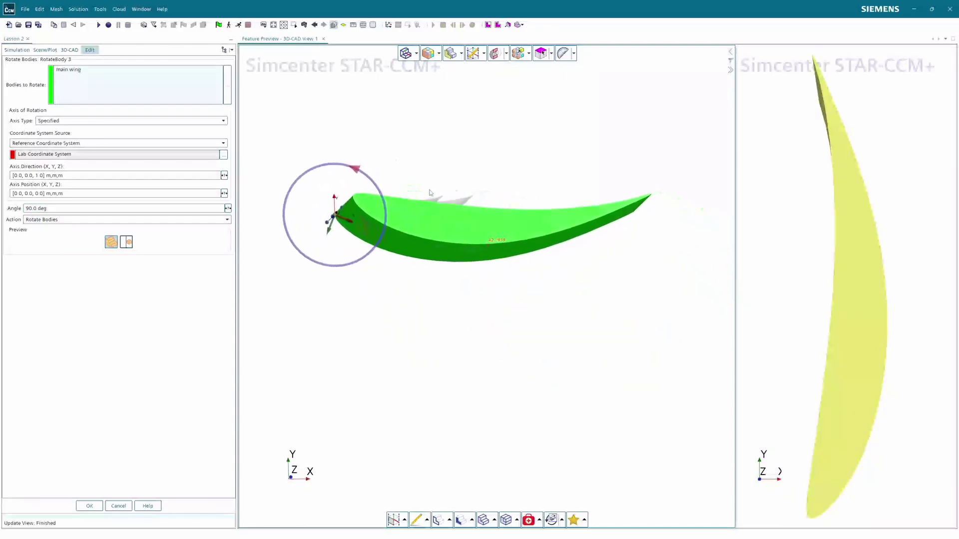
{"action": "left_click", "coordinate": [40, 176]}
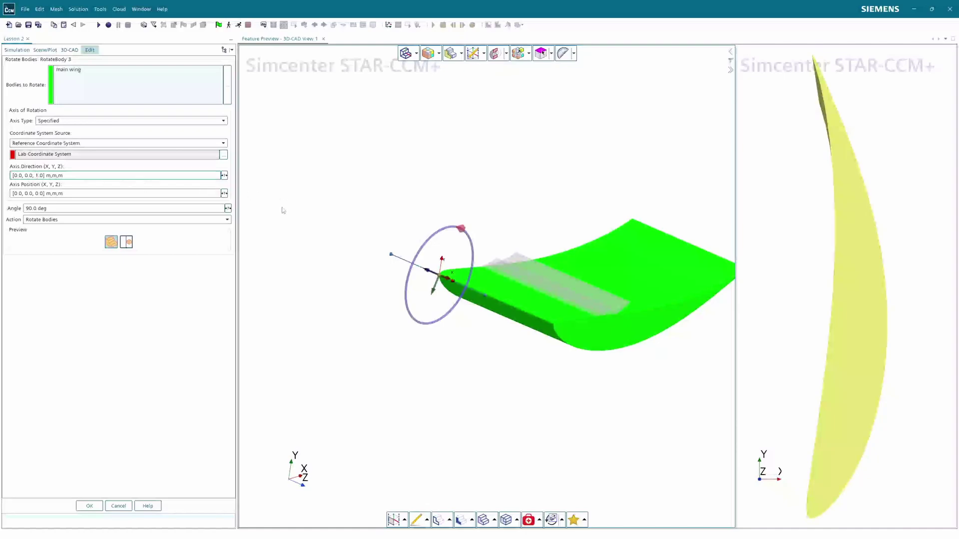
{"action": "scroll", "coordinate": [579, 206], "scroll_direction": "down", "scroll_amount": 3}
{"action": "left_click_drag", "start_coordinate": [759, 261], "coordinate": [826, 263]}
{"action": "scroll", "coordinate": [815, 263], "scroll_direction": "down", "scroll_amount": 4}
{"action": "right_click_drag", "start_coordinate": [805, 299], "coordinate": [798, 330]}
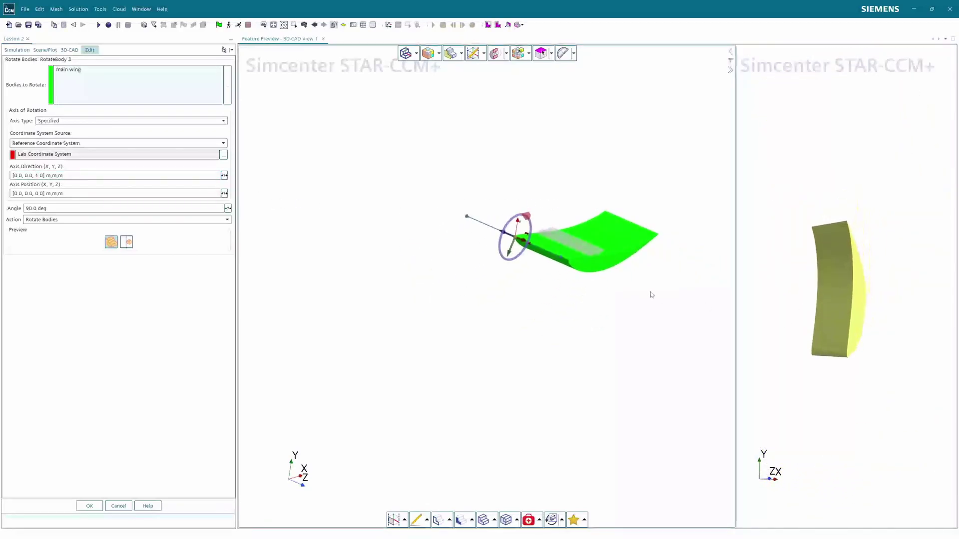
{"action": "left_click_drag", "start_coordinate": [651, 295], "coordinate": [631, 295]}
{"action": "right_click_drag", "start_coordinate": [580, 297], "coordinate": [509, 370]}
{"action": "scroll", "coordinate": [452, 302], "scroll_direction": "up", "scroll_amount": 3}
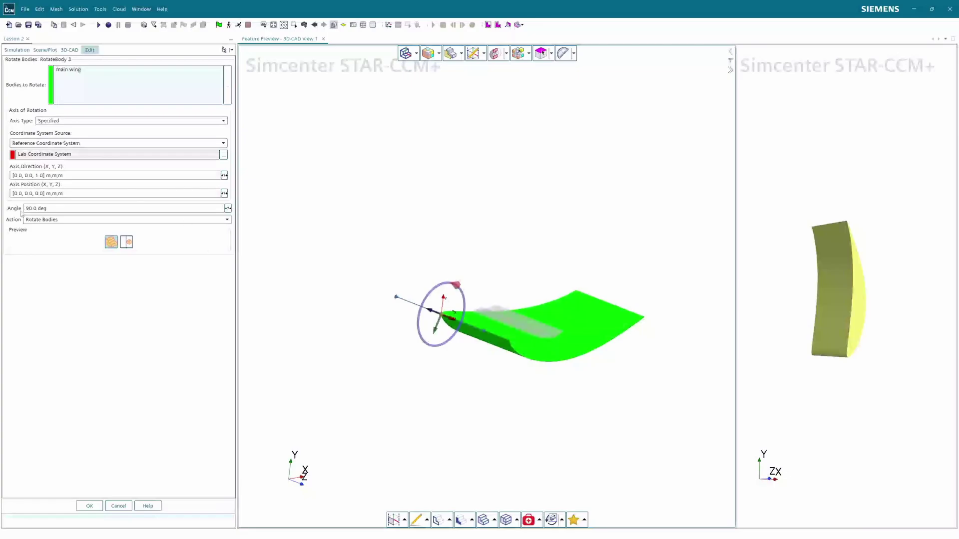
Set the main wing's rotation angle to 0 deg and turn off the feature preview
{"action": "triple_click", "coordinate": [45, 209]}
{"action": "type", "text": "0"}
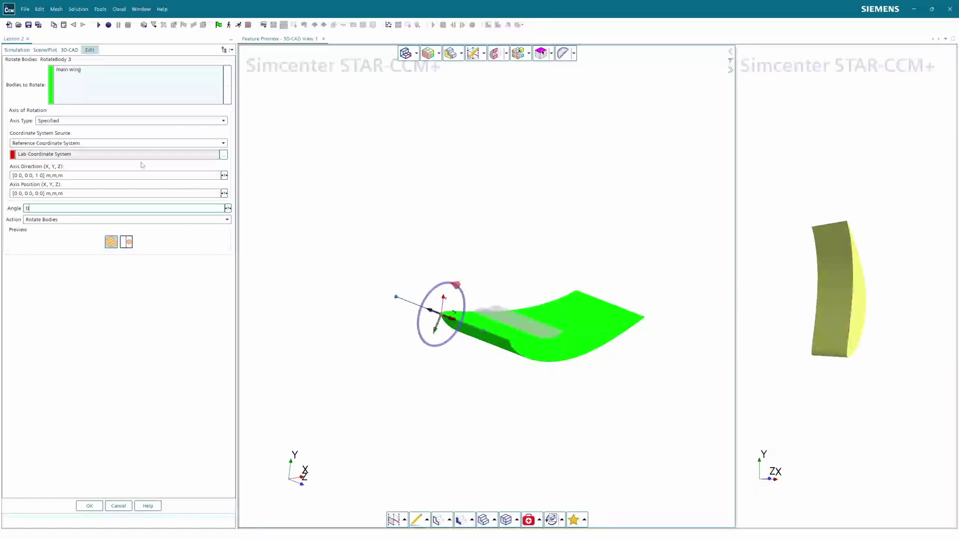
{"action": "left_click", "coordinate": [111, 242]}
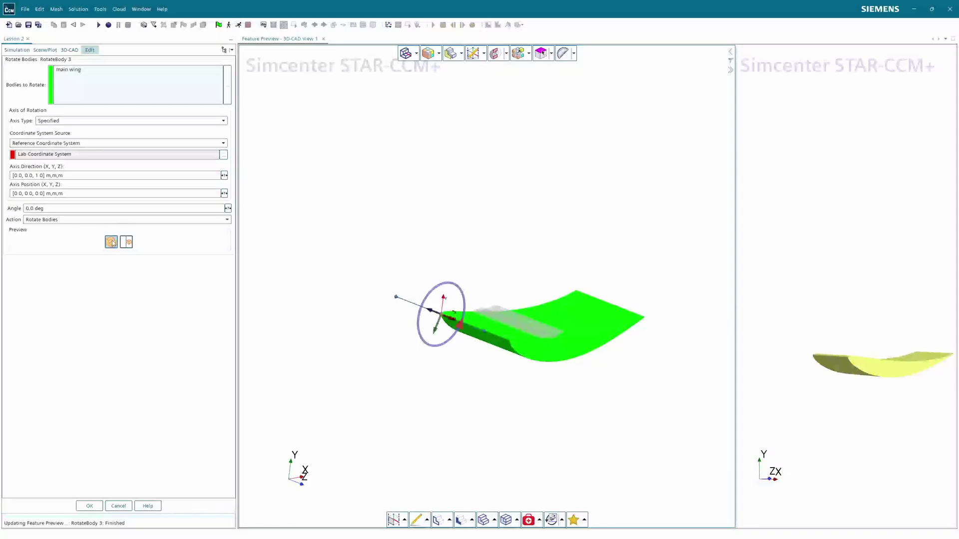
{"action": "left_click", "coordinate": [112, 242]}
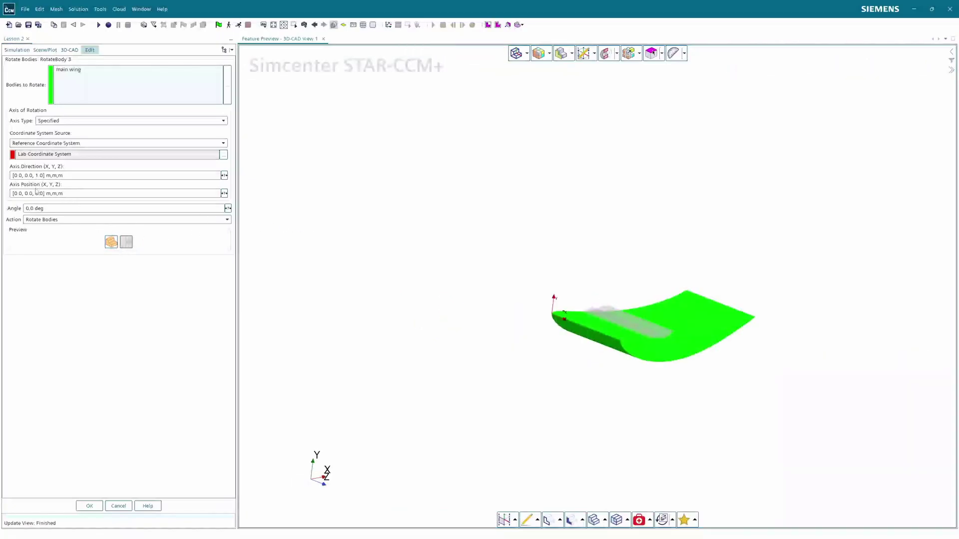
Expose the rotation angle as a design parameter named MainWingAOA and complete the main wing's rotation feature
{"action": "left_click", "coordinate": [228, 208]}
{"action": "left_click", "coordinate": [207, 202]}
{"action": "double_click", "coordinate": [245, 213]}
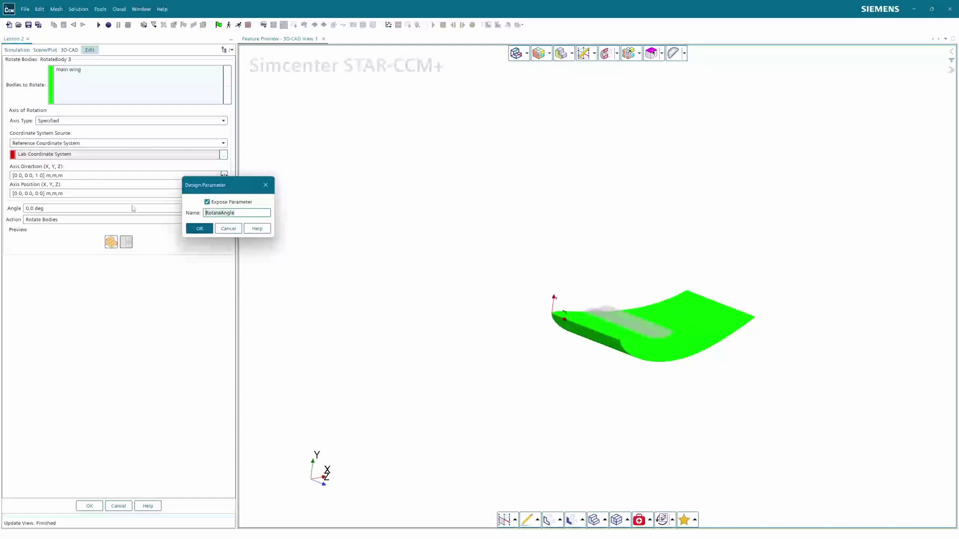
{"action": "type", "text": "mainWingAOA"}
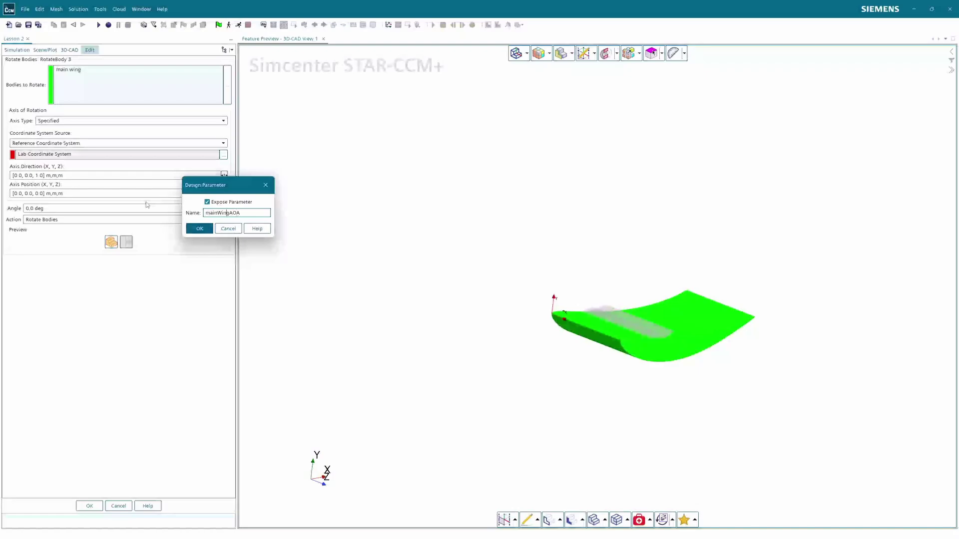
{"action": "key", "text": "BackSpace"}
{"action": "type", "text": "M"}
{"action": "left_click", "coordinate": [206, 231]}
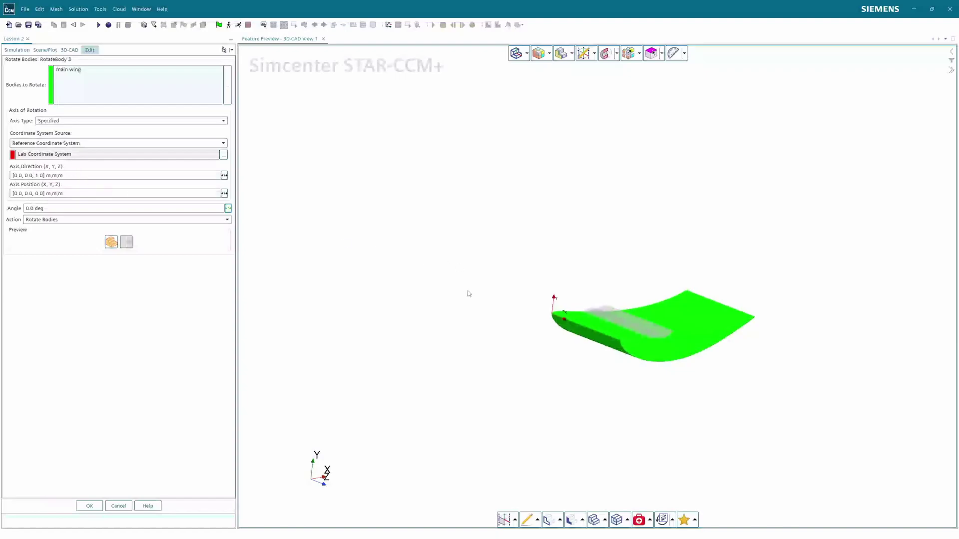
{"action": "left_click", "coordinate": [89, 506]}
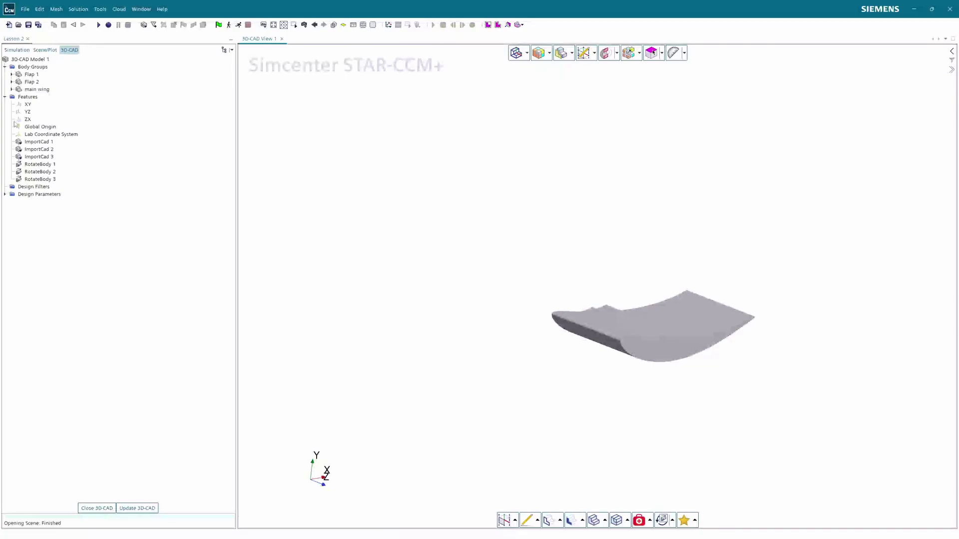
Set the value of the MainWingAOA design parameter to 15 deg
{"action": "left_click", "coordinate": [5, 193]}
{"action": "left_click", "coordinate": [42, 201]}
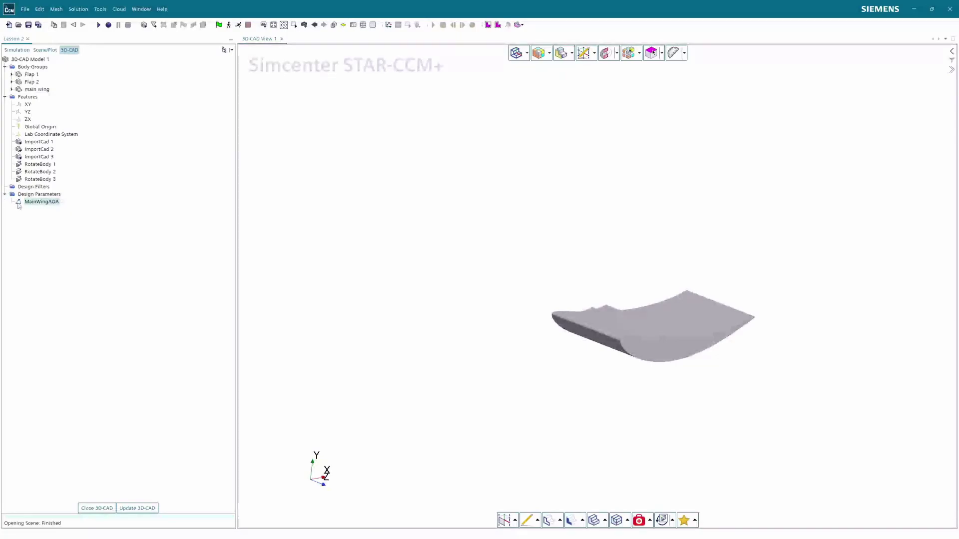
{"action": "double_click", "coordinate": [19, 205]}
{"action": "left_click", "coordinate": [215, 152]}
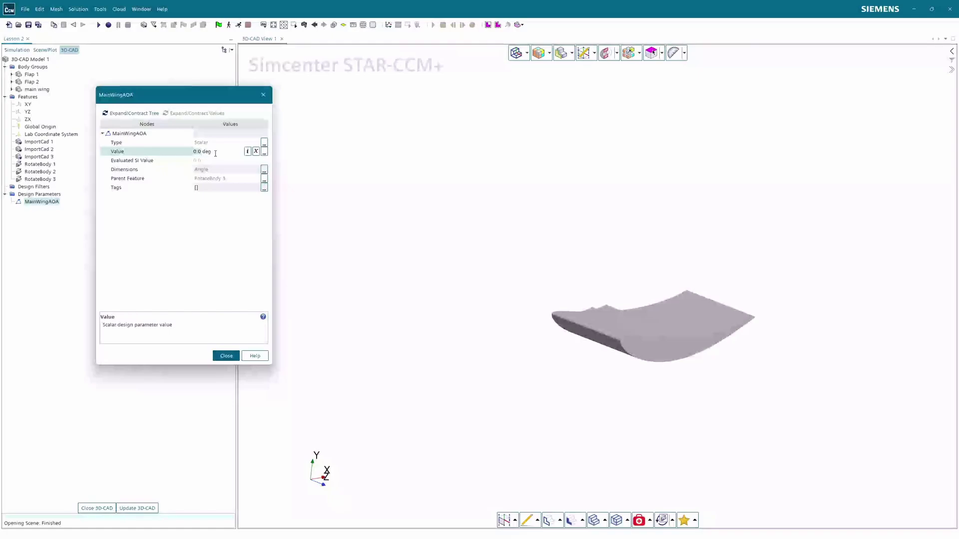
{"action": "double_click", "coordinate": [216, 153]}
{"action": "type", "text": "15"}
{"action": "key", "text": "Return"}
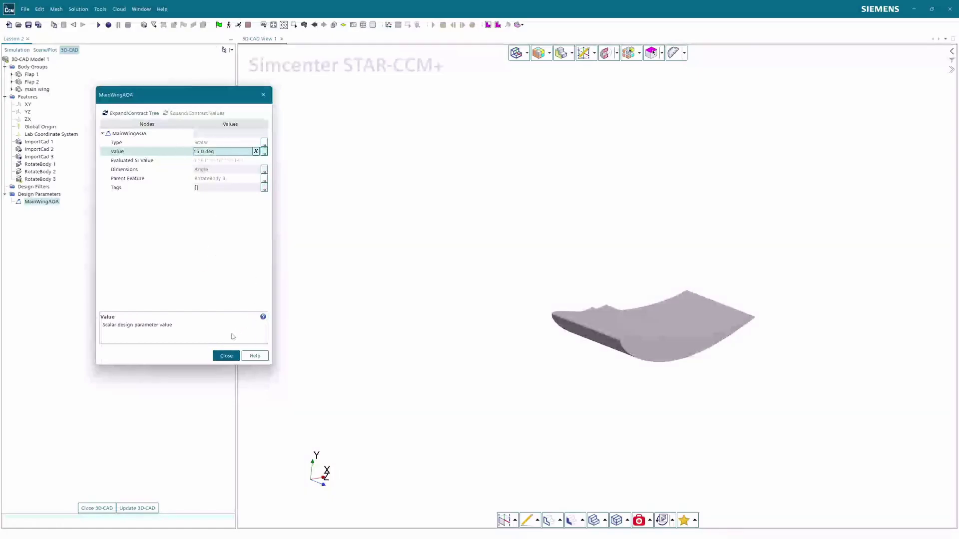
Close the properties of the MainWingAOA design parameter
{"action": "left_click", "coordinate": [226, 355]}
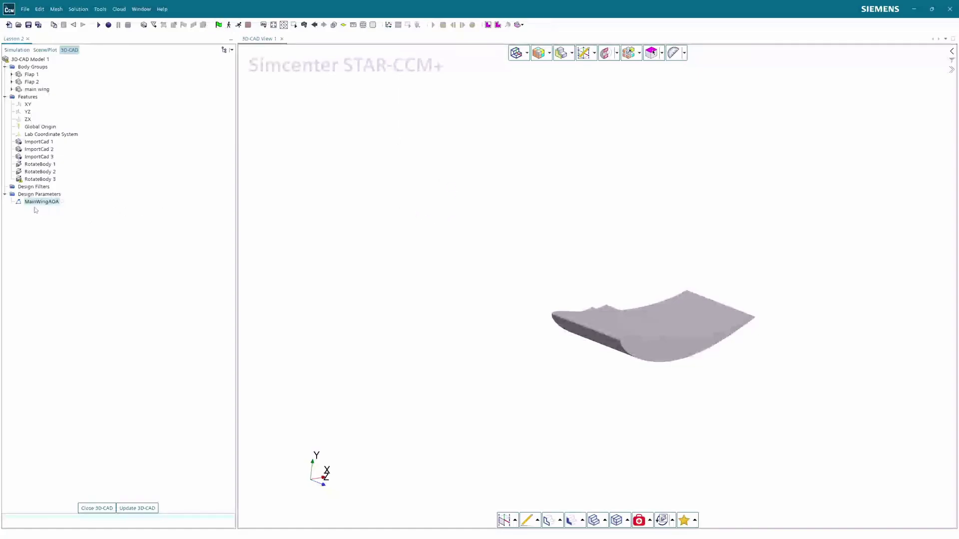
{"action": "right_click", "coordinate": [19, 180]}
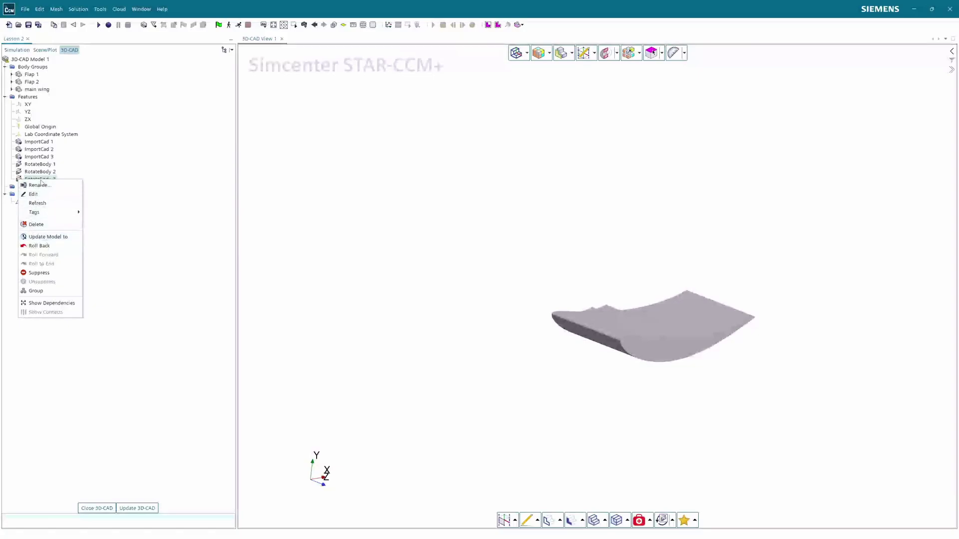
{"action": "mouse_move", "coordinate": [48, 215]}
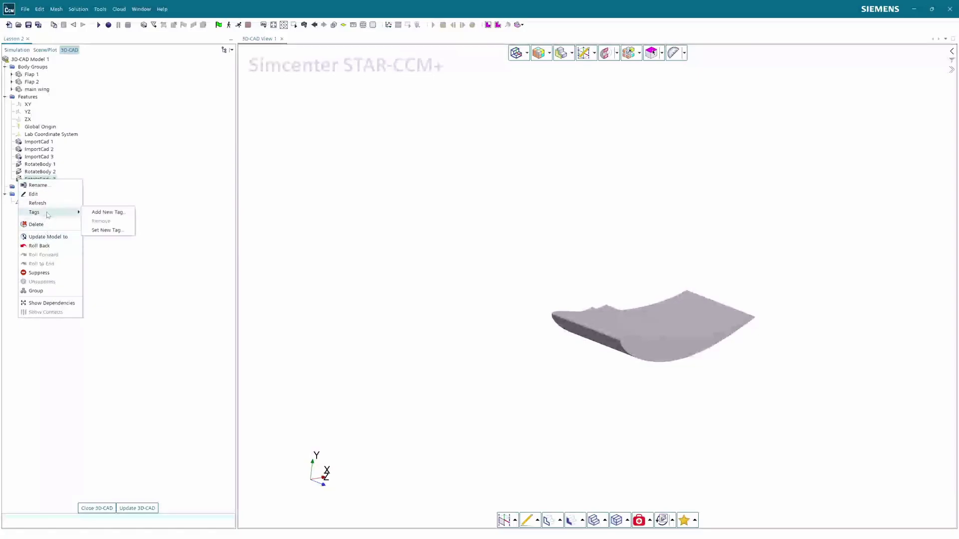
{"action": "left_click", "coordinate": [44, 332]}
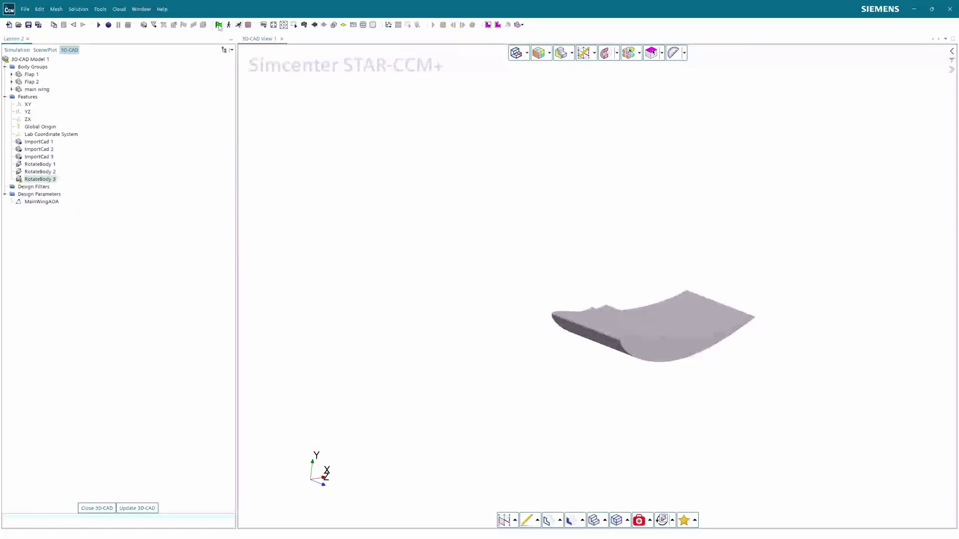
{"action": "left_click", "coordinate": [143, 26]}
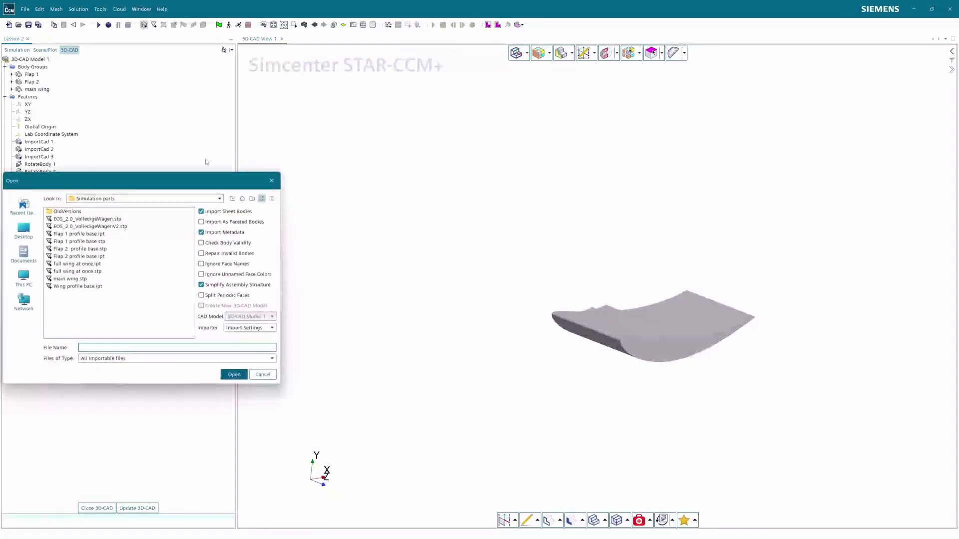
{"action": "left_click", "coordinate": [272, 182]}
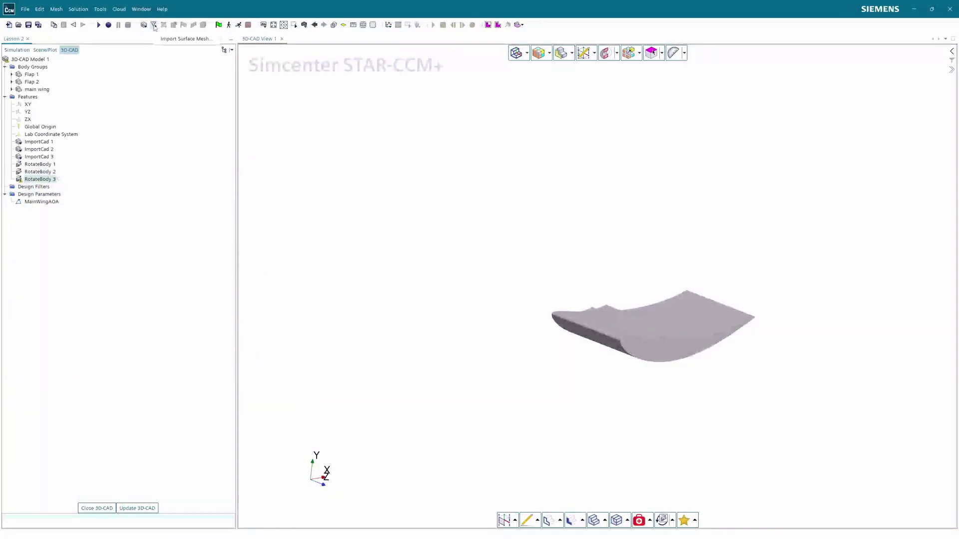
{"action": "left_click", "coordinate": [98, 25]}
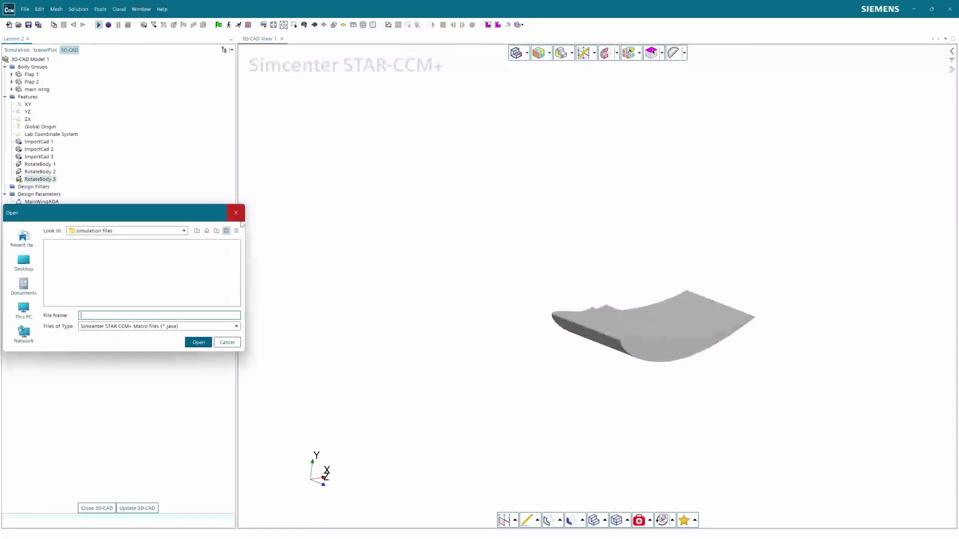
{"action": "left_click", "coordinate": [238, 215]}
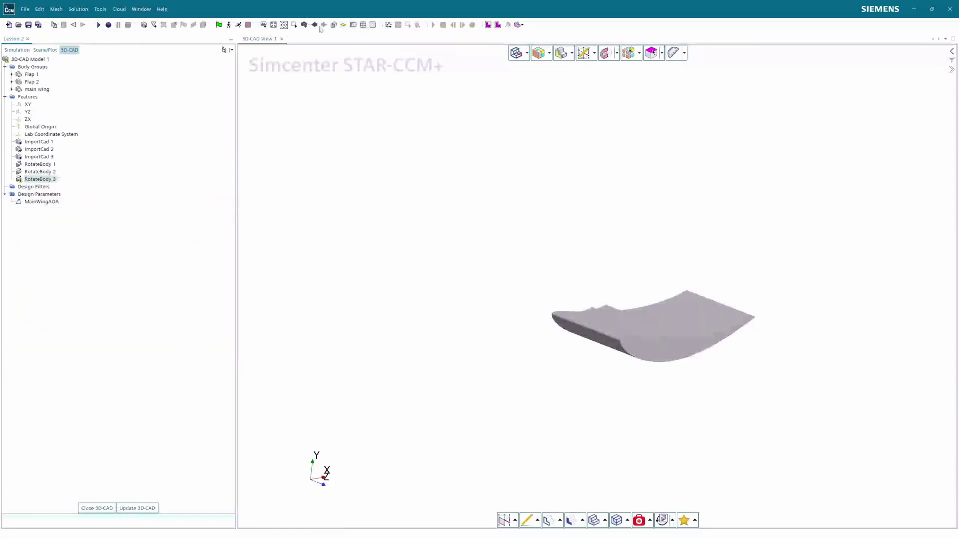
{"action": "right_click", "coordinate": [17, 181]}
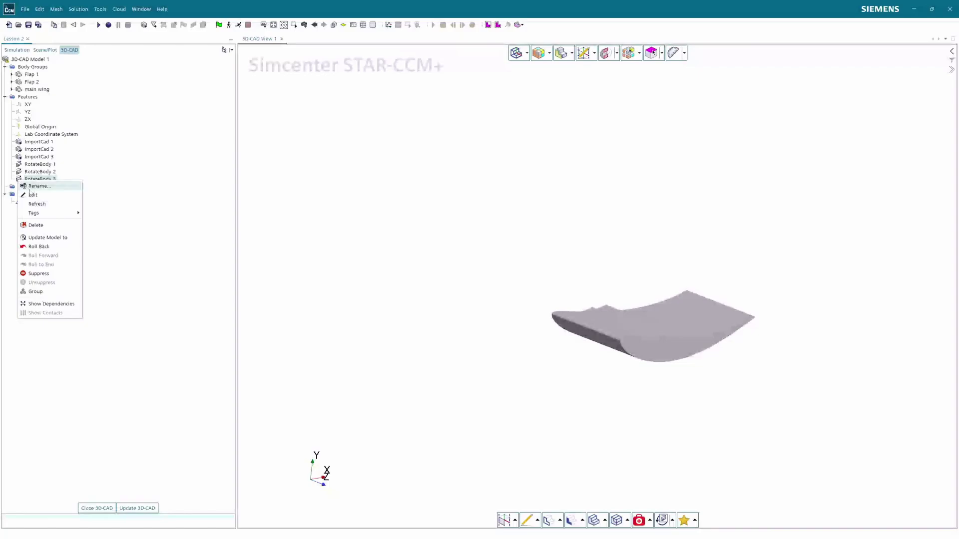
{"action": "left_click", "coordinate": [71, 201]}
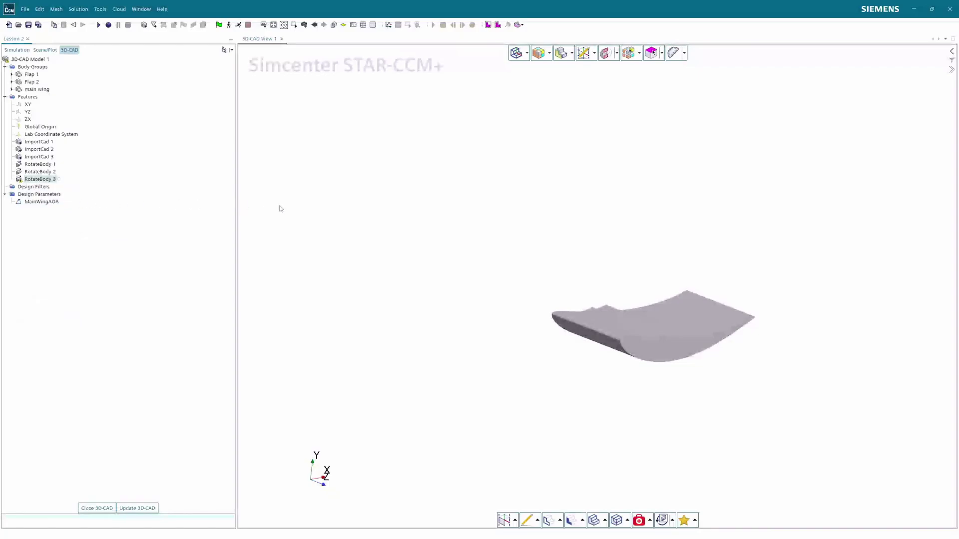
{"action": "right_click", "coordinate": [19, 180]}
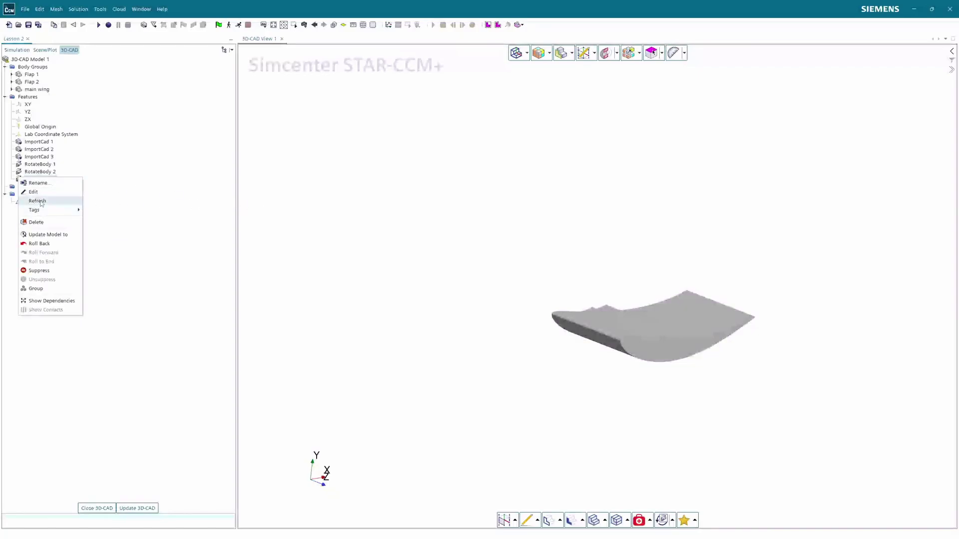
{"action": "left_click", "coordinate": [41, 204]}
Update the model to the RotateBody 3 feature and highlight the Flap 2 and Flap 1 bodies to check their positions
{"action": "right_click", "coordinate": [22, 182]}
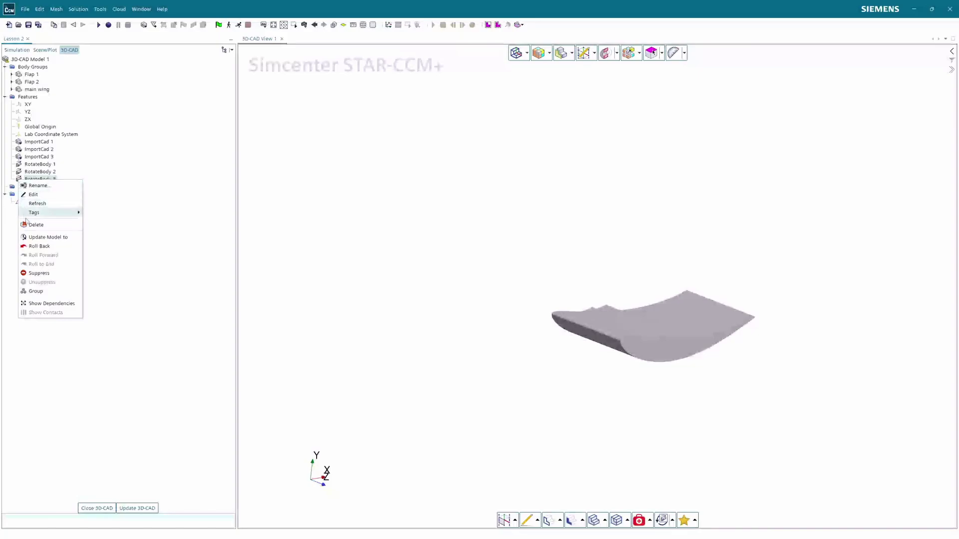
{"action": "left_click", "coordinate": [48, 239]}
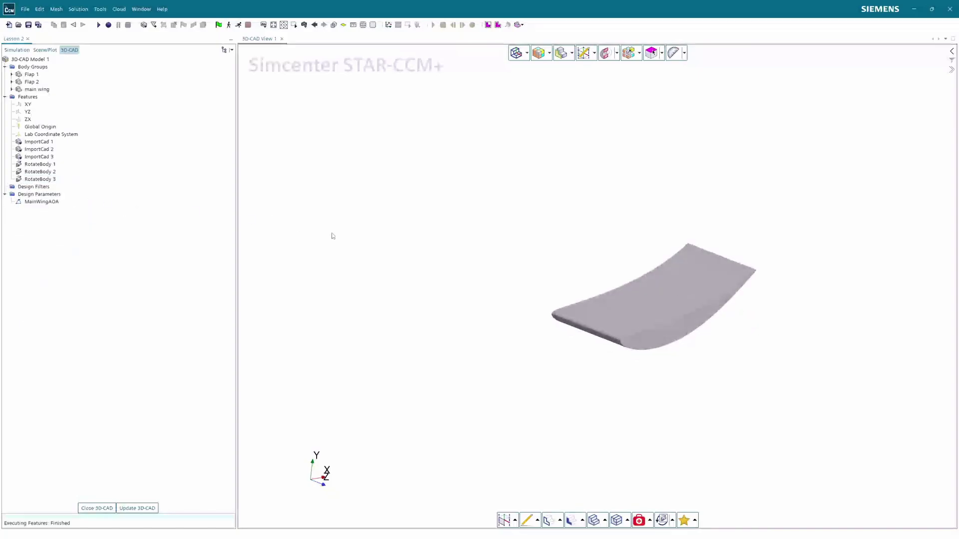
{"action": "left_click_drag", "start_coordinate": [361, 247], "coordinate": [509, 274]}
{"action": "scroll", "coordinate": [538, 299], "scroll_direction": "down", "scroll_amount": 6}
{"action": "scroll", "coordinate": [509, 273], "scroll_direction": "up", "scroll_amount": 3}
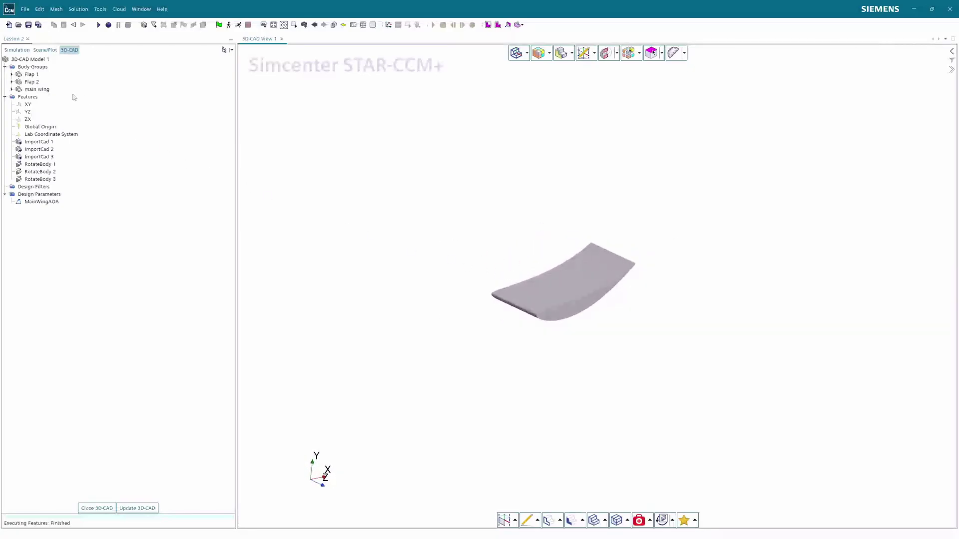
{"action": "left_click", "coordinate": [21, 84]}
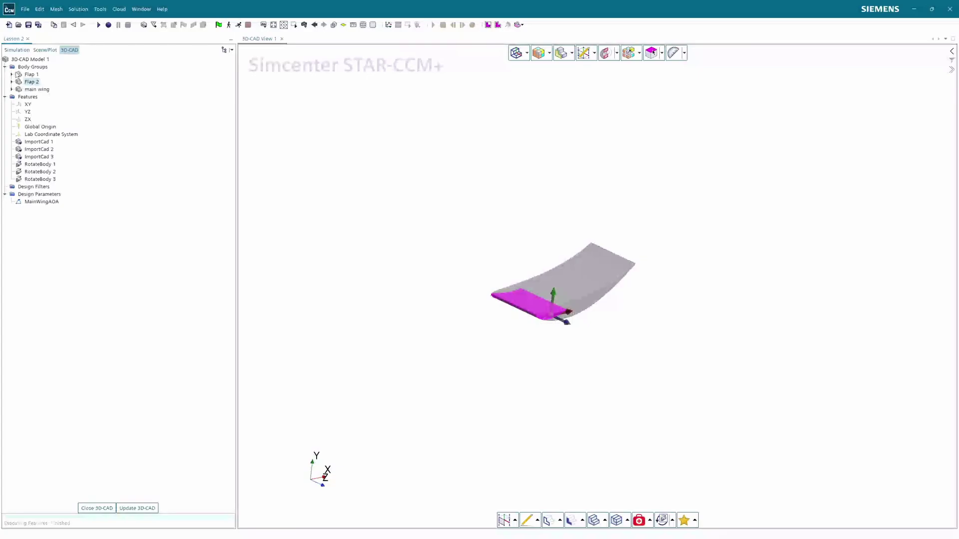
{"action": "left_click", "coordinate": [21, 75]}
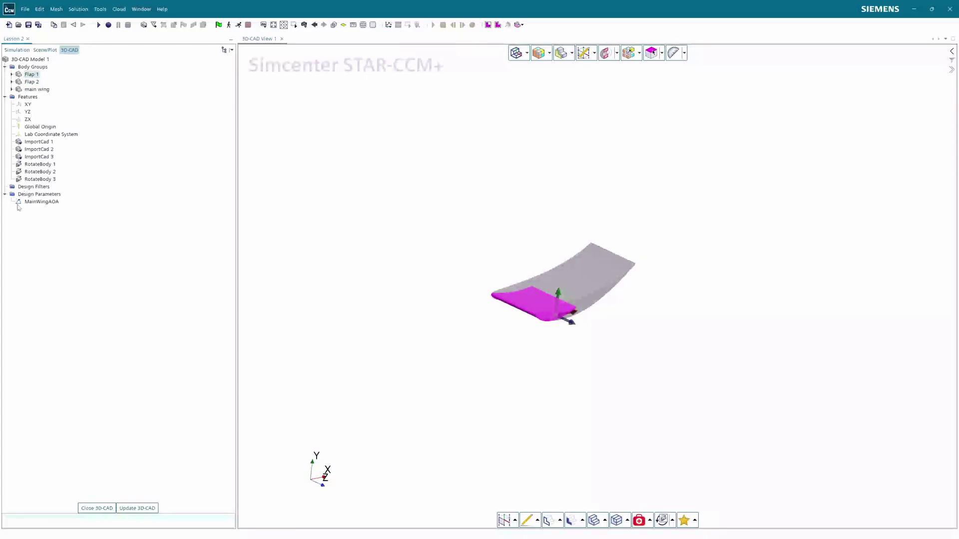
Set the MainWingAOA design parameter to 0 deg and update the model to the RotateBody 3 feature
{"action": "double_click", "coordinate": [38, 201]}
{"action": "left_click", "coordinate": [221, 152]}
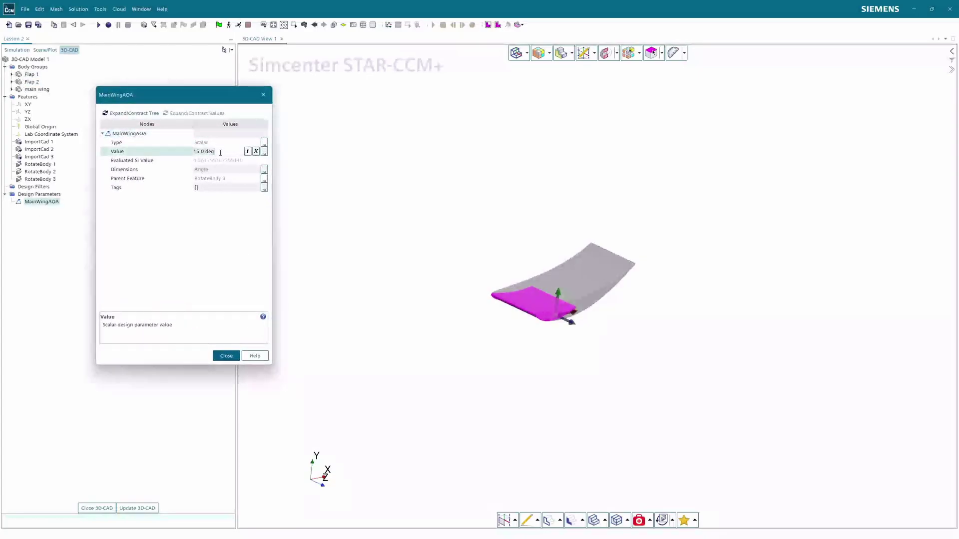
{"action": "type", "text": "0"}
{"action": "key", "text": "Return"}
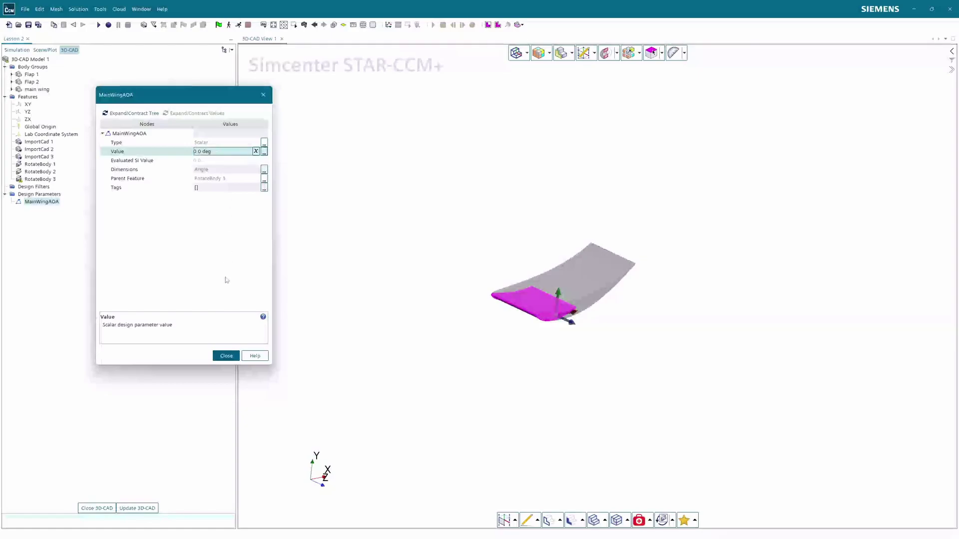
{"action": "left_click", "coordinate": [226, 356]}
{"action": "right_click", "coordinate": [22, 180]}
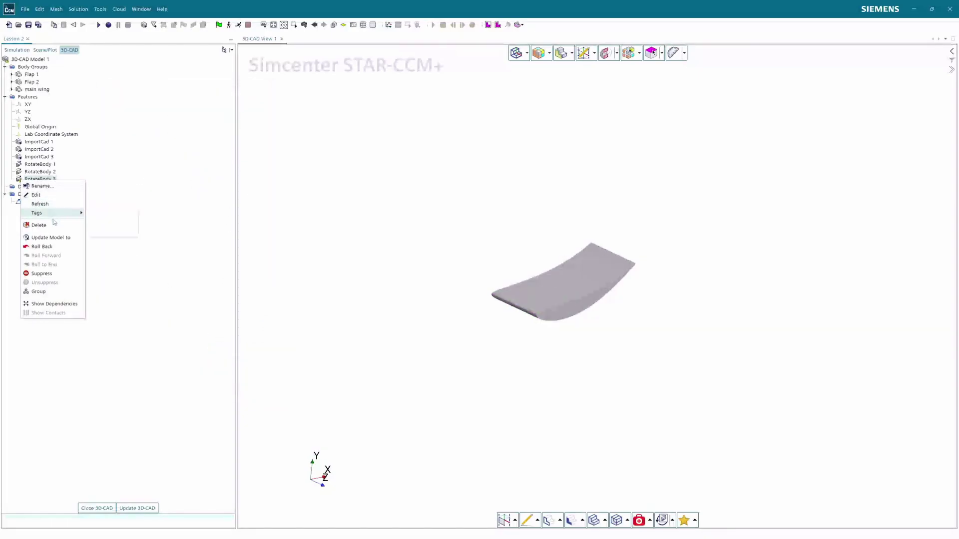
{"action": "left_click", "coordinate": [55, 238]}
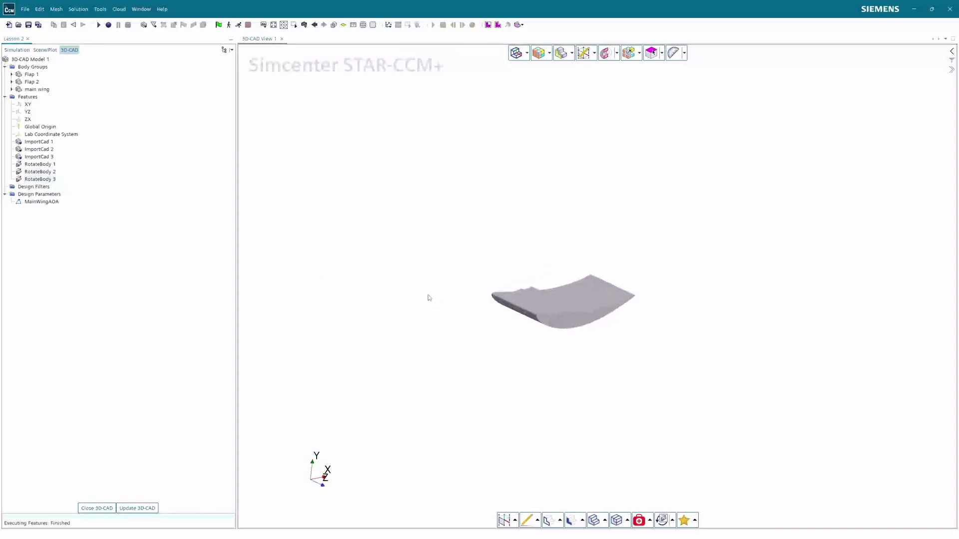
Examine the main wing's trailing edge and the overlapping flaps from several angles, highlighting Flap 2
{"action": "left_click_drag", "start_coordinate": [447, 286], "coordinate": [433, 259]}
{"action": "left_click", "coordinate": [441, 281]}
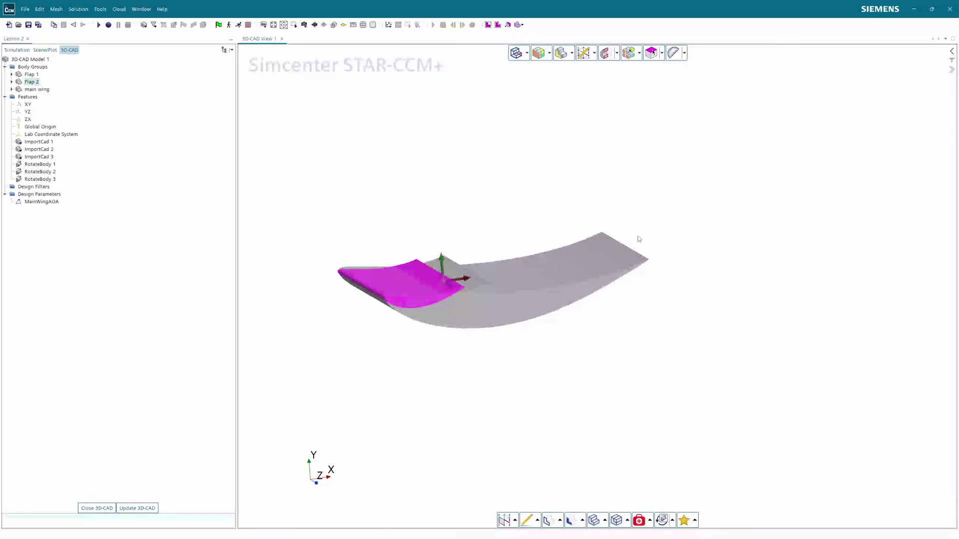
{"action": "middle_click_drag", "start_coordinate": [639, 239], "coordinate": [543, 292]}
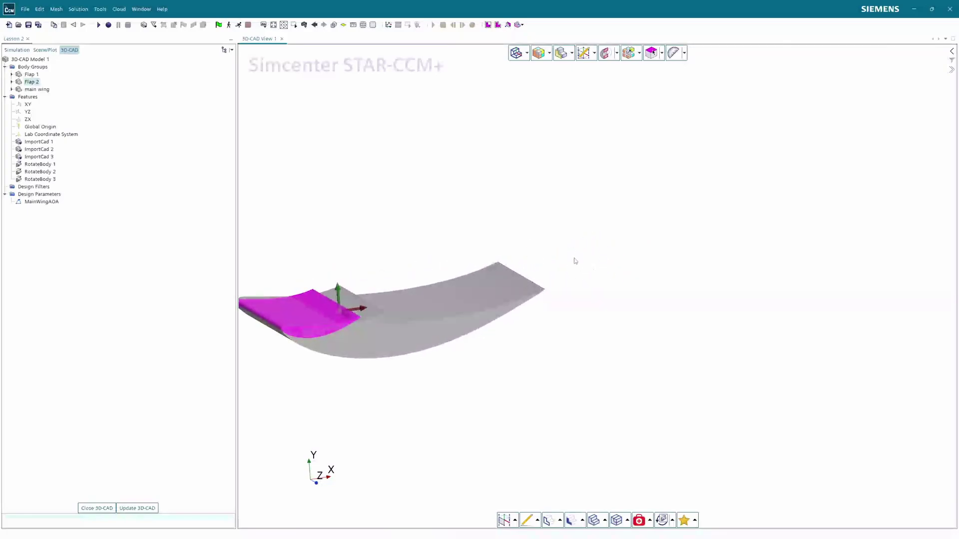
{"action": "left_click_drag", "start_coordinate": [365, 217], "coordinate": [450, 210]}
{"action": "right_click_drag", "start_coordinate": [451, 210], "coordinate": [475, 231]}
{"action": "left_click", "coordinate": [467, 214]}
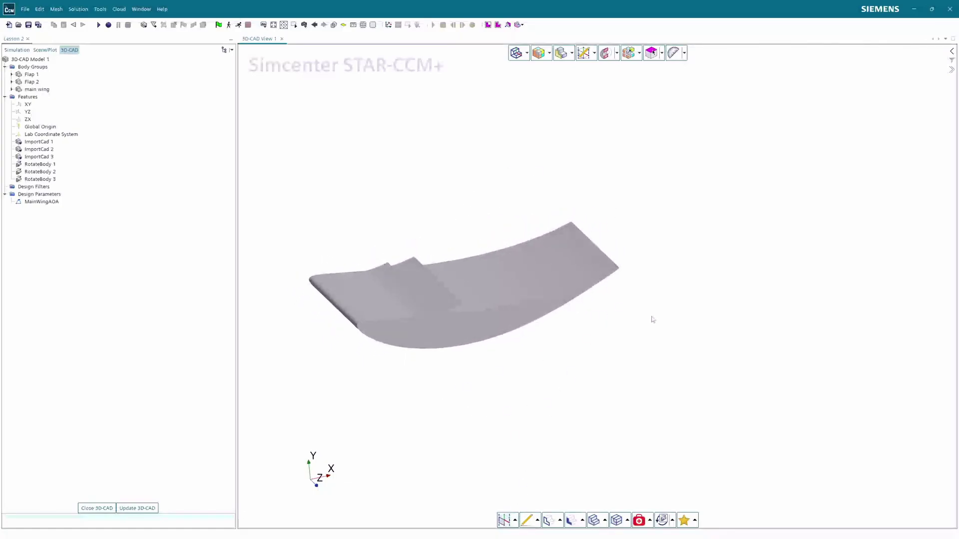
{"action": "left_click_drag", "start_coordinate": [651, 317], "coordinate": [601, 304]}
{"action": "right_click_drag", "start_coordinate": [651, 310], "coordinate": [460, 387]}
{"action": "left_click_drag", "start_coordinate": [490, 369], "coordinate": [568, 409]}
{"action": "right_click_drag", "start_coordinate": [432, 282], "coordinate": [514, 264]}
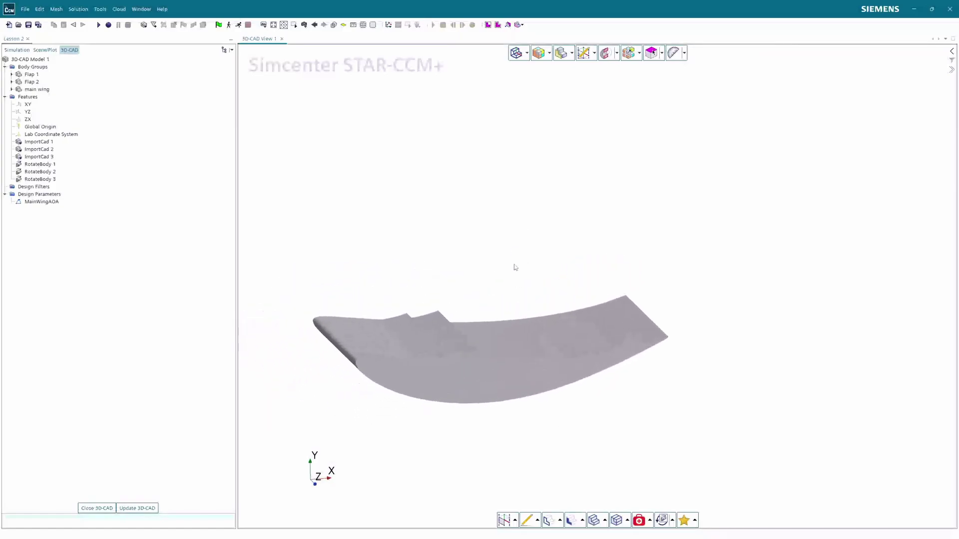
Create an axis from a linear entity, using the main wing's straight trailing edge
{"action": "left_click", "coordinate": [514, 524]}
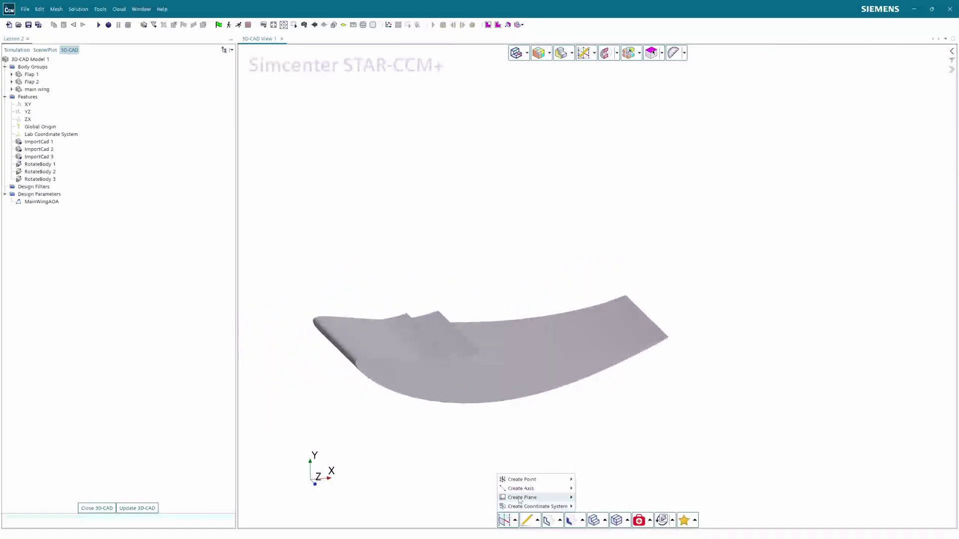
{"action": "mouse_move", "coordinate": [517, 489]}
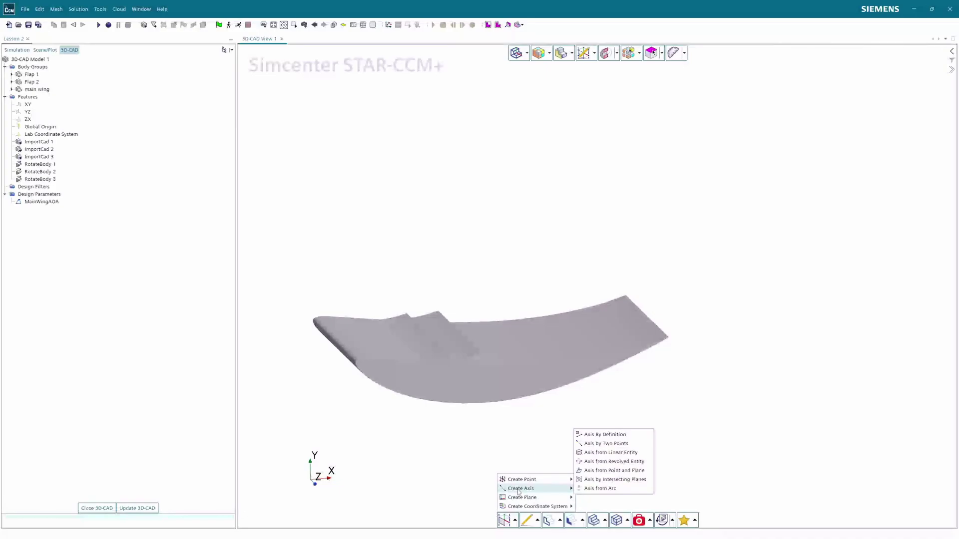
{"action": "mouse_move", "coordinate": [535, 506]}
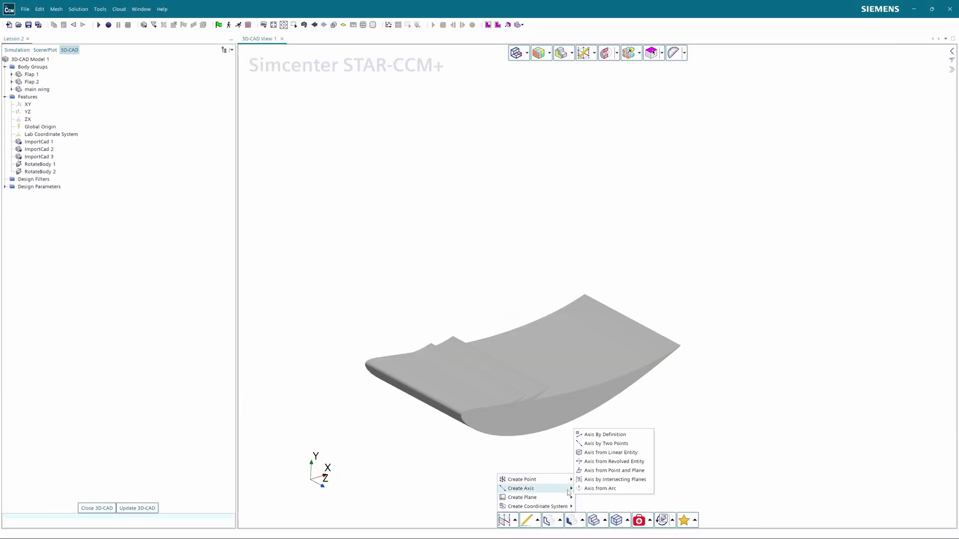
{"action": "left_click", "coordinate": [605, 453]}
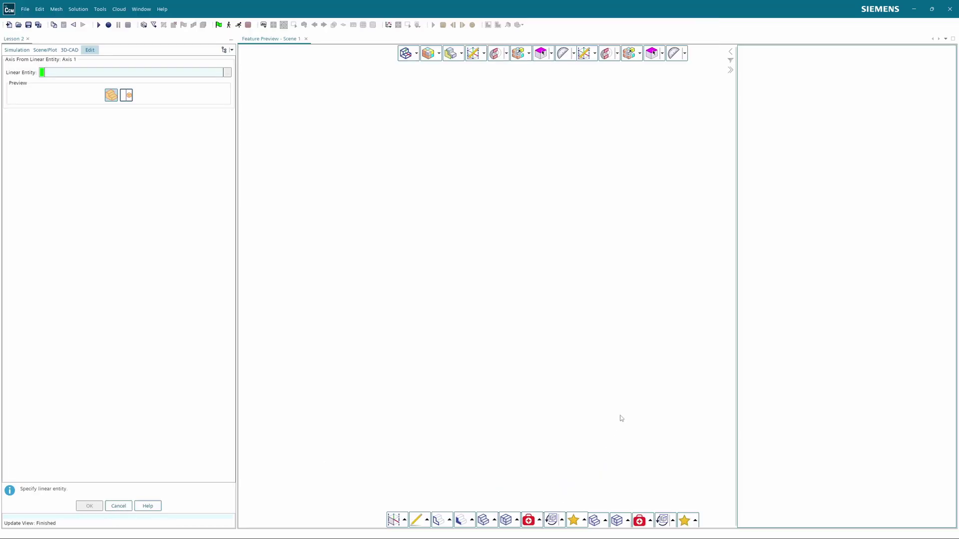
{"action": "scroll", "coordinate": [547, 340], "scroll_direction": "up", "scroll_amount": 4}
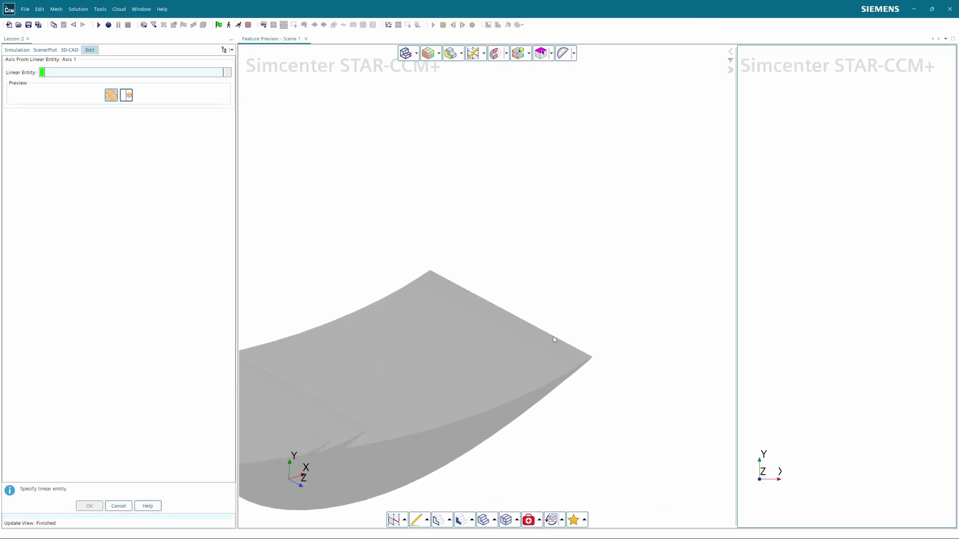
{"action": "left_click", "coordinate": [574, 347]}
{"action": "scroll", "coordinate": [573, 348], "scroll_direction": "down", "scroll_amount": 4}
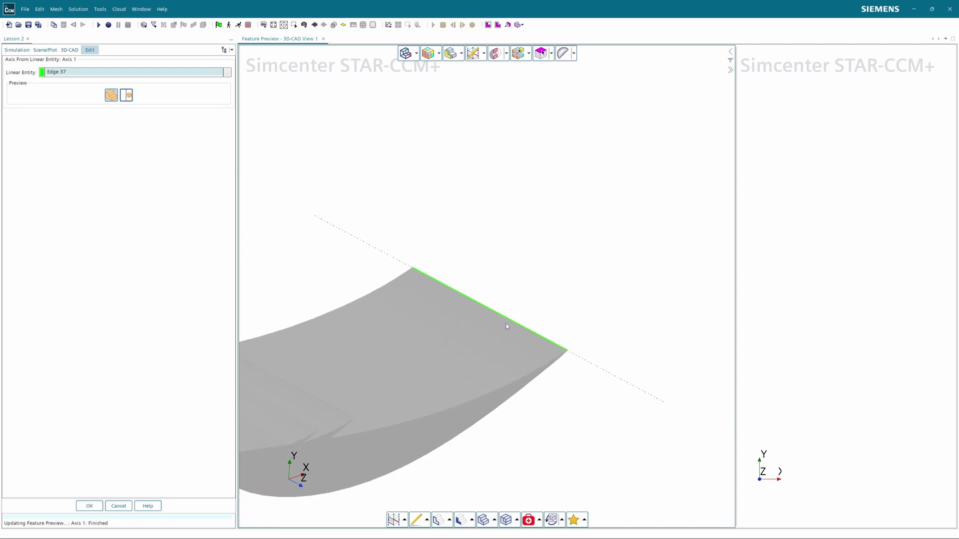
{"action": "scroll", "coordinate": [509, 328], "scroll_direction": "up", "scroll_amount": 2}
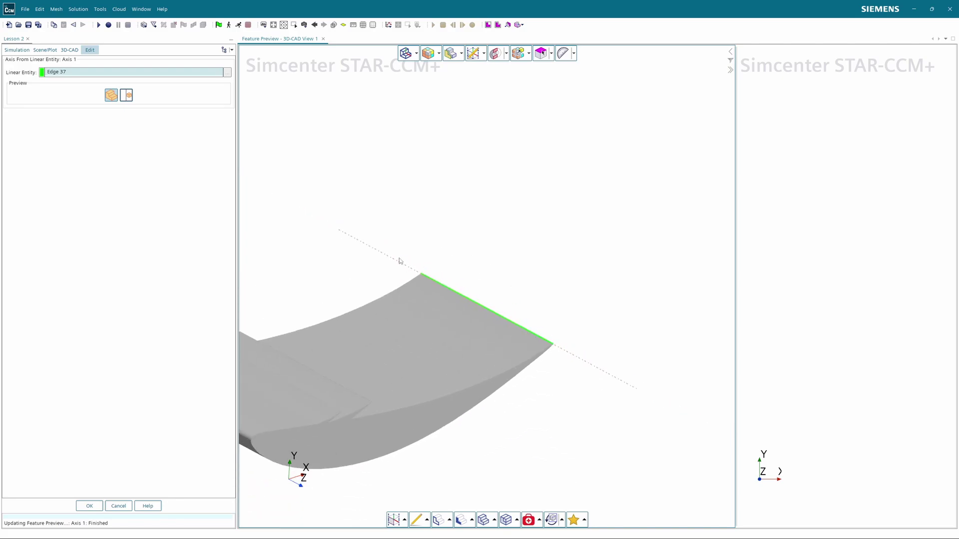
{"action": "scroll", "coordinate": [450, 314], "scroll_direction": "down", "scroll_amount": 4}
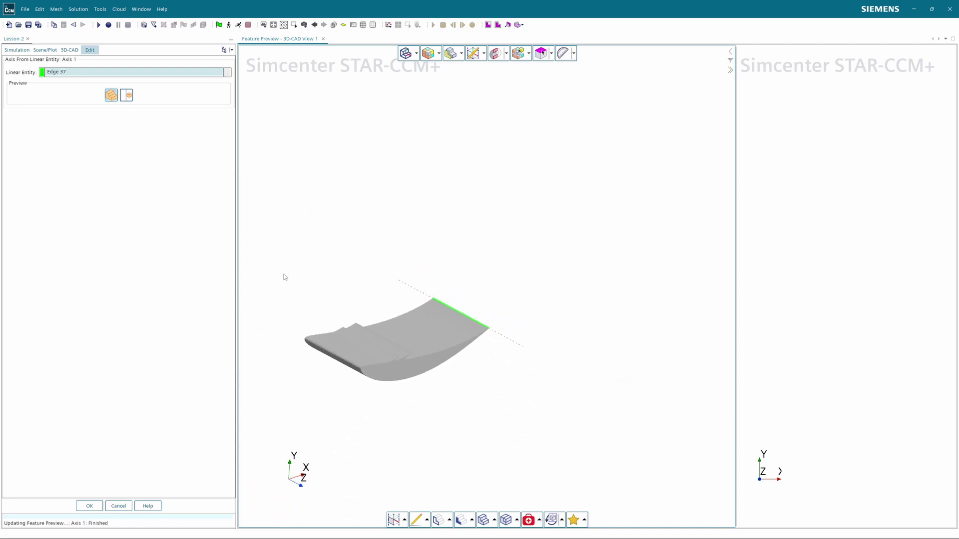
{"action": "scroll", "coordinate": [359, 289], "scroll_direction": "up", "scroll_amount": 2}
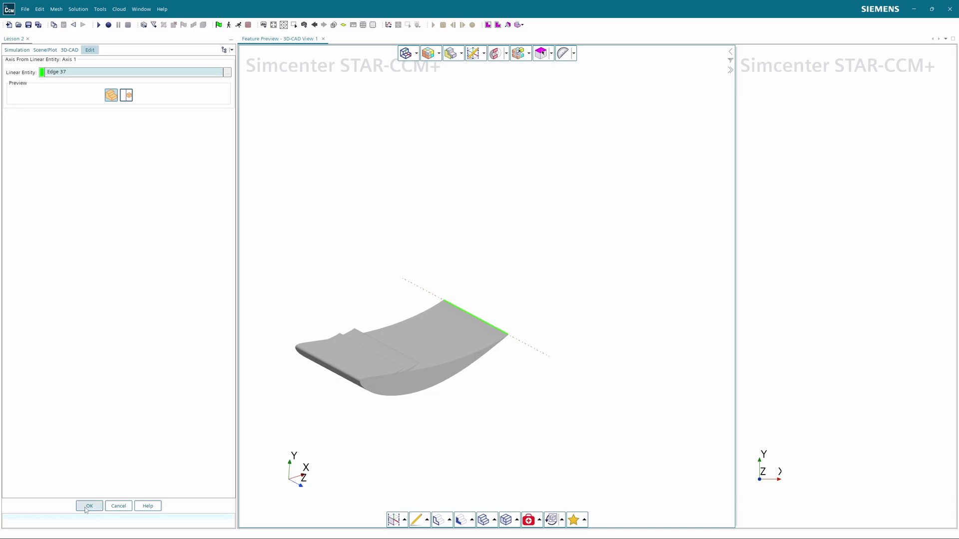
{"action": "left_click", "coordinate": [88, 507]}
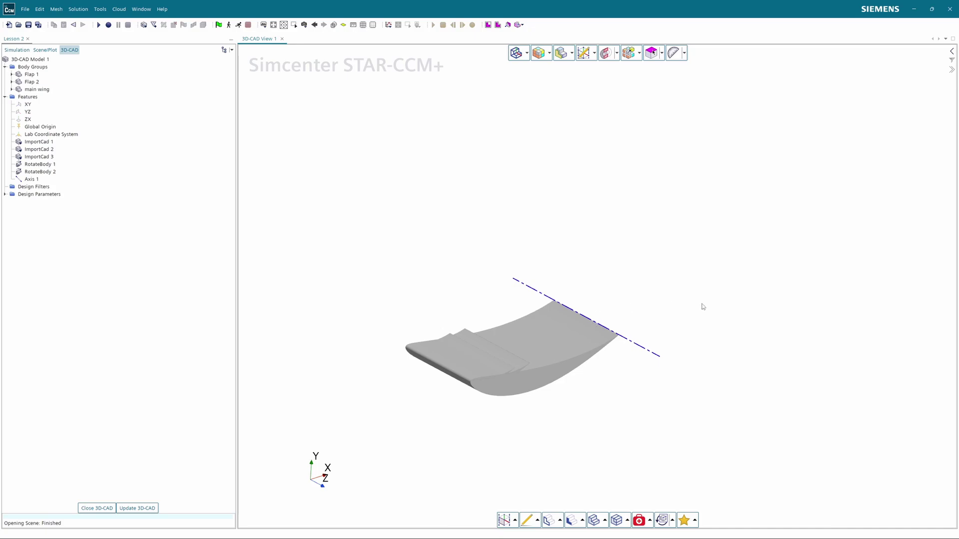
{"action": "scroll", "coordinate": [678, 339], "scroll_direction": "up", "scroll_amount": 2}
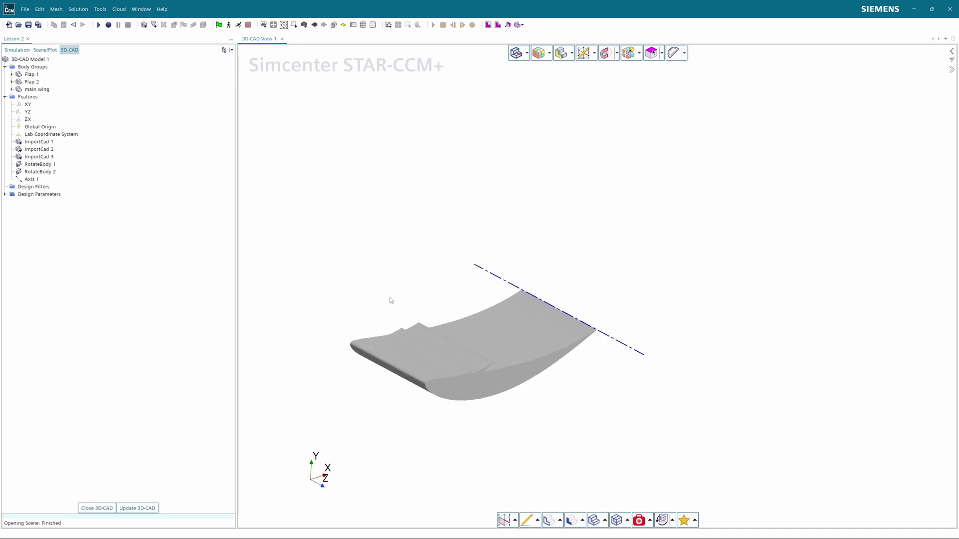
Start a point by offset, referenced from the corner vertex at the end of the main wing's trailing edge
{"action": "left_click_drag", "start_coordinate": [456, 449], "coordinate": [554, 505]}
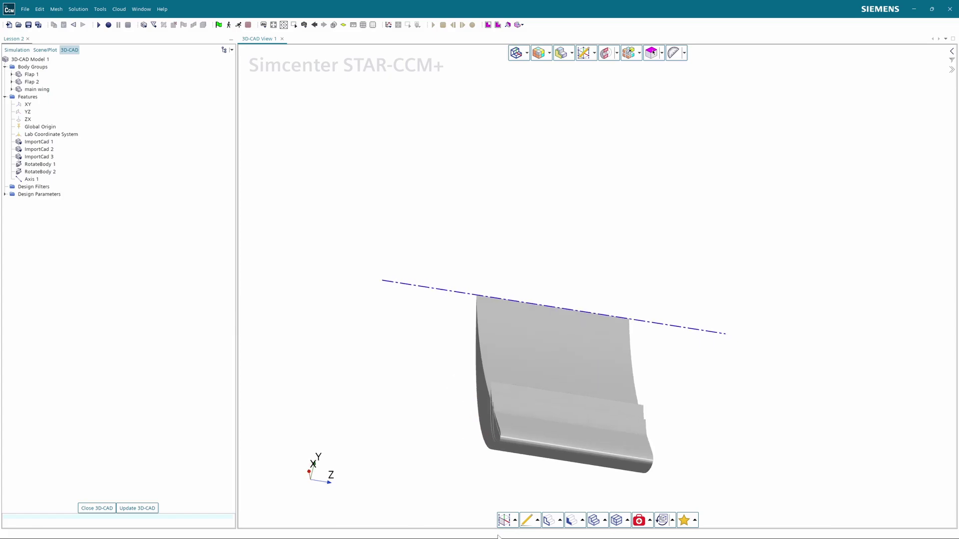
{"action": "left_click", "coordinate": [515, 520]}
{"action": "mouse_move", "coordinate": [511, 503]}
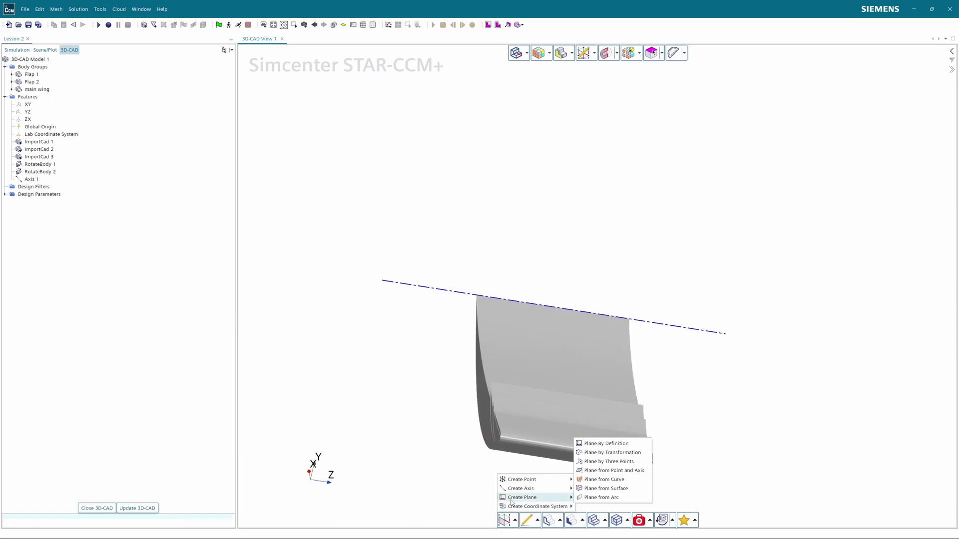
{"action": "mouse_move", "coordinate": [526, 484]}
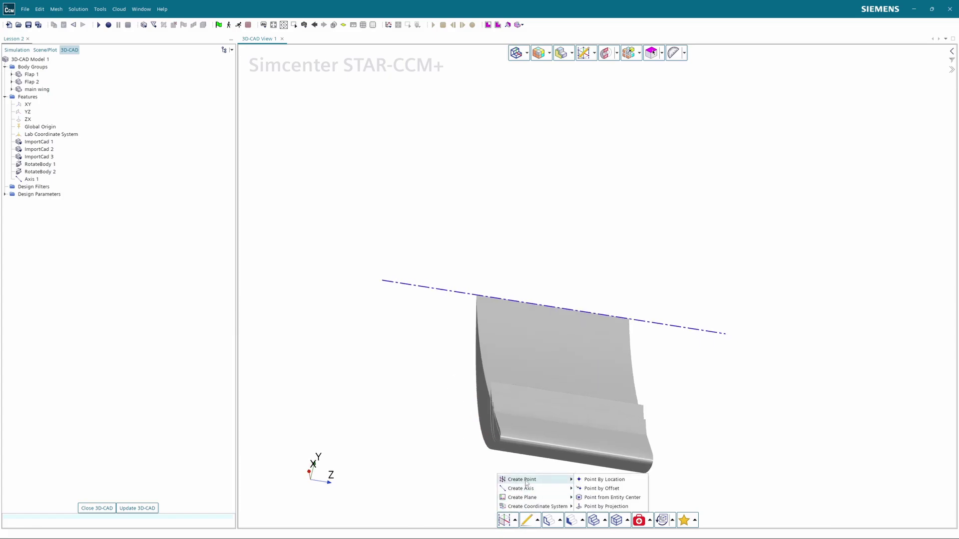
{"action": "left_click", "coordinate": [593, 489]}
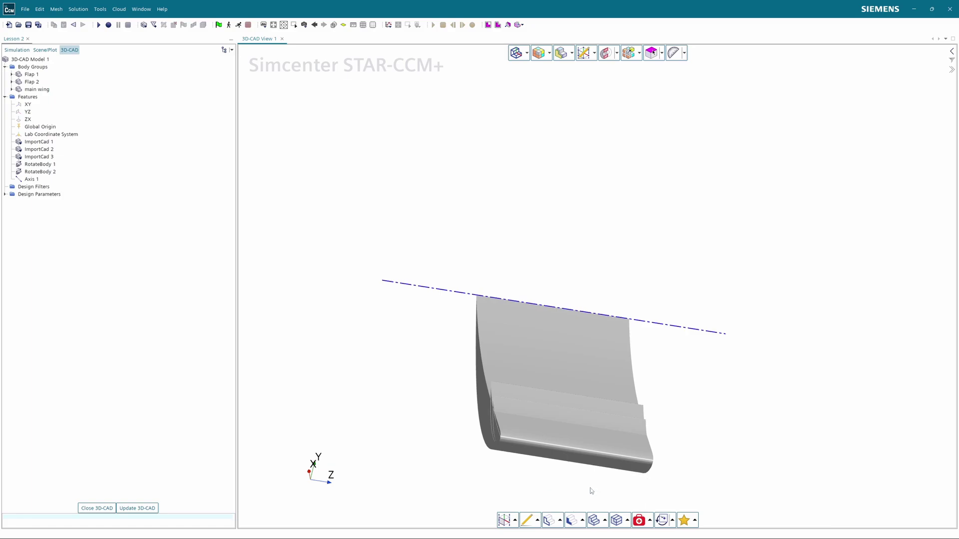
{"action": "scroll", "coordinate": [348, 300], "scroll_direction": "up", "scroll_amount": 6}
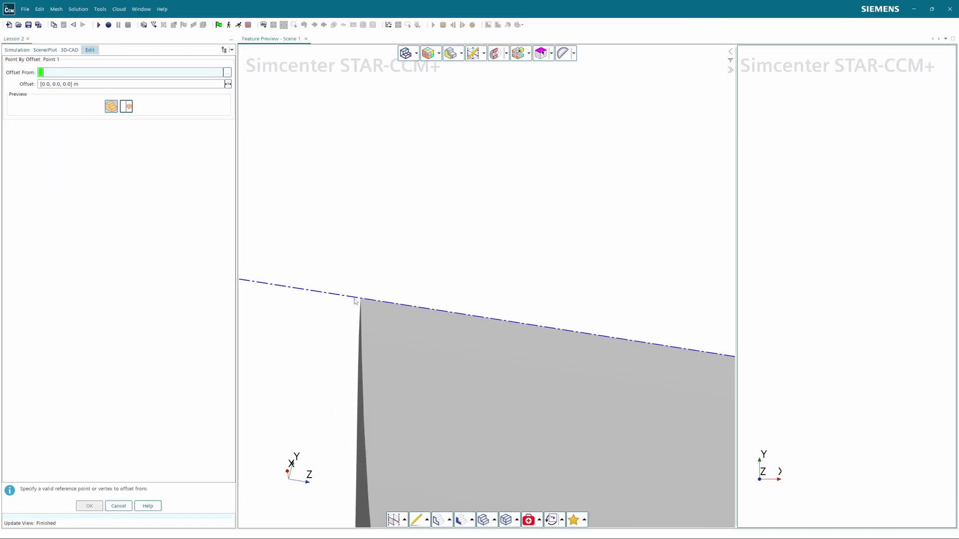
{"action": "scroll", "coordinate": [382, 270], "scroll_direction": "up", "scroll_amount": 8}
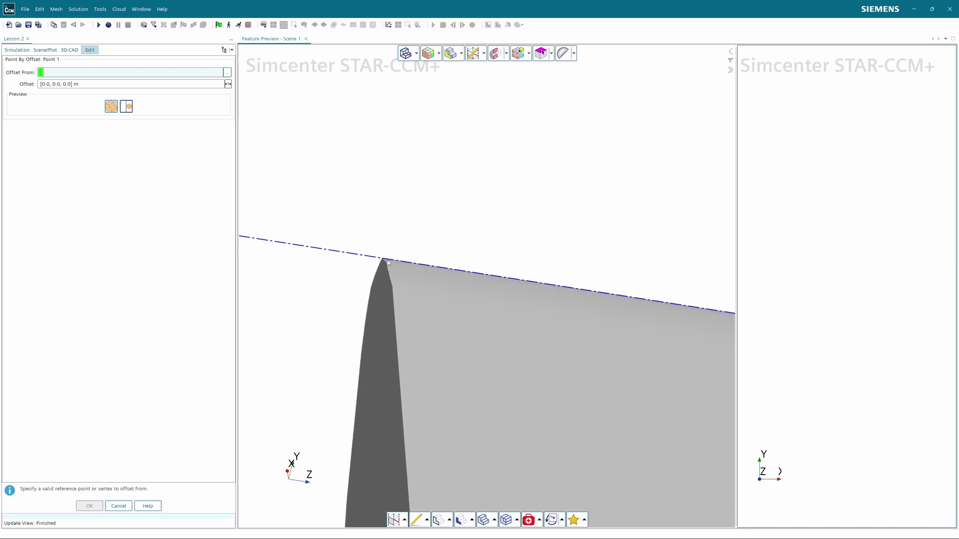
{"action": "left_click", "coordinate": [378, 262]}
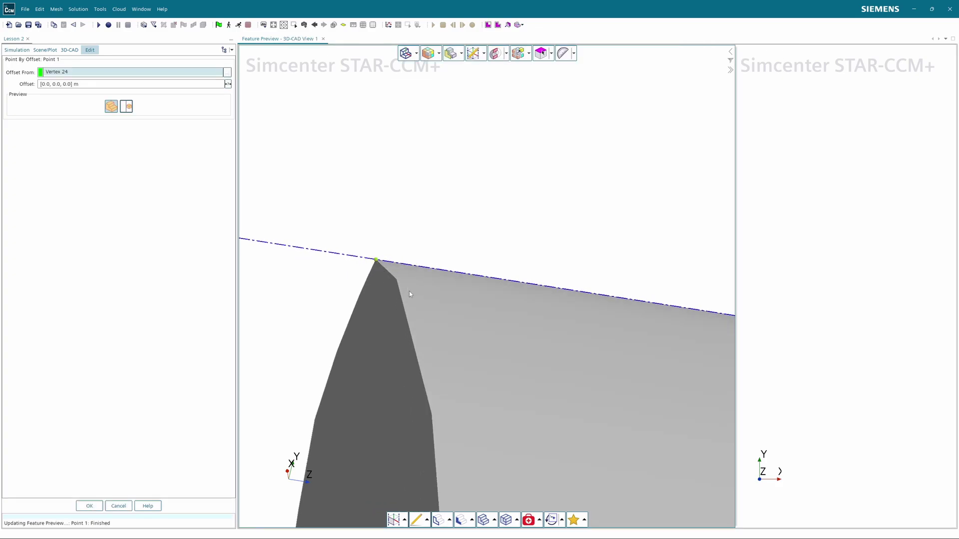
Set the point's offset to [1.0, 0.0, 0.0] m from the trailing-edge vertex and create it
{"action": "scroll", "coordinate": [409, 294], "scroll_direction": "down", "scroll_amount": 4}
{"action": "scroll", "coordinate": [422, 322], "scroll_direction": "down", "scroll_amount": 5}
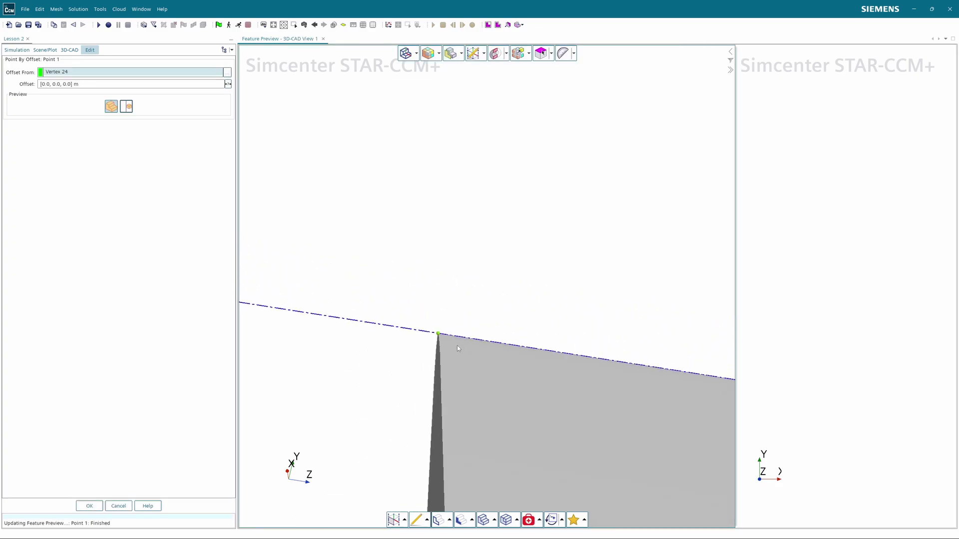
{"action": "scroll", "coordinate": [458, 324], "scroll_direction": "down", "scroll_amount": 5}
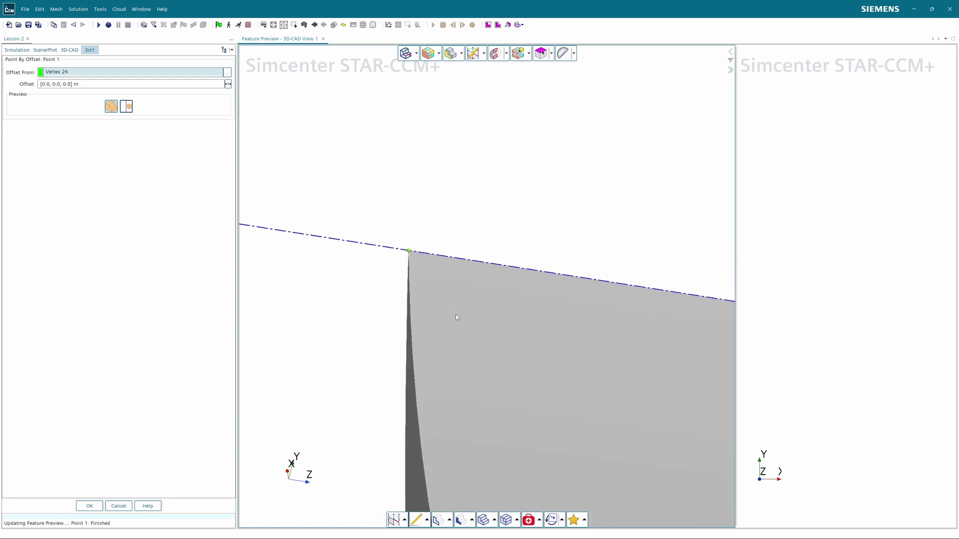
{"action": "left_click_drag", "start_coordinate": [582, 412], "coordinate": [472, 372]}
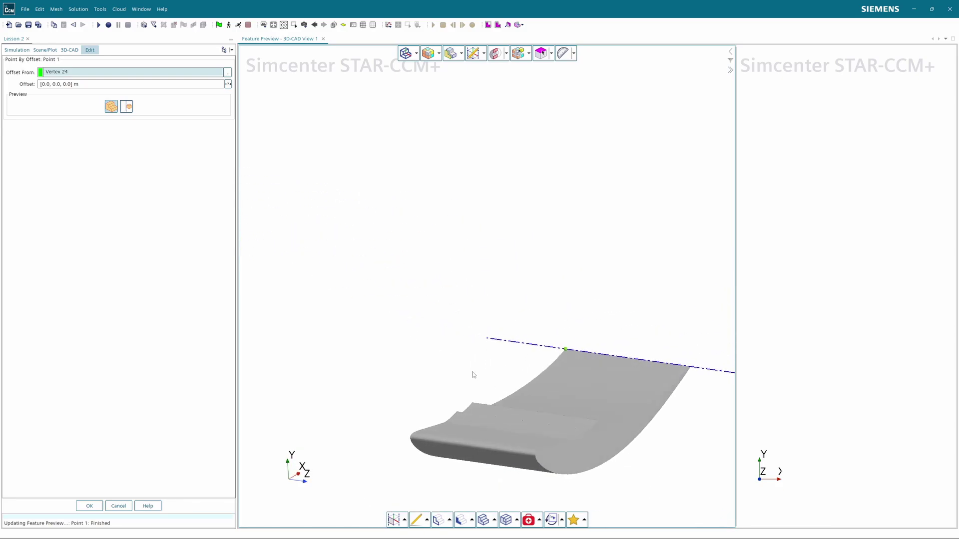
{"action": "double_click", "coordinate": [47, 84]}
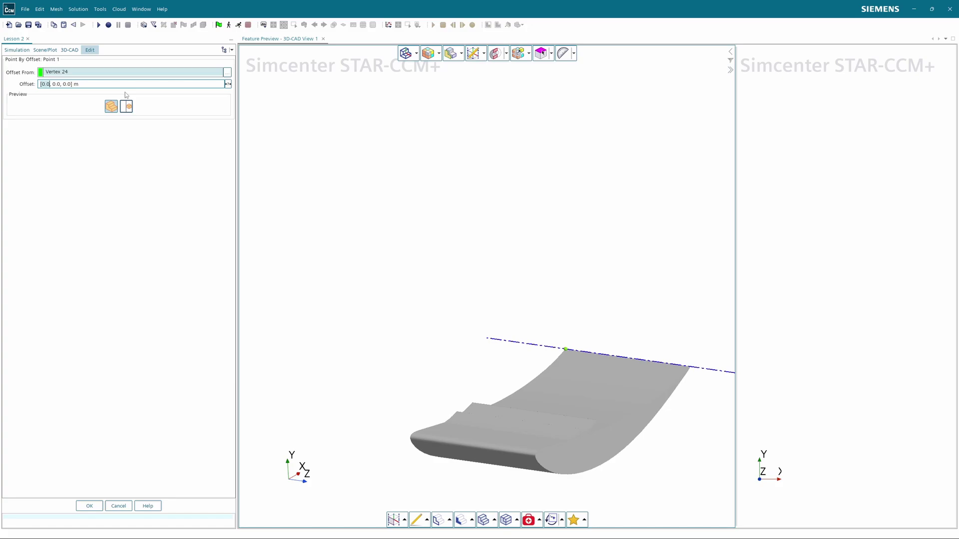
{"action": "key", "text": "Left"}
{"action": "key", "text": "Left"}
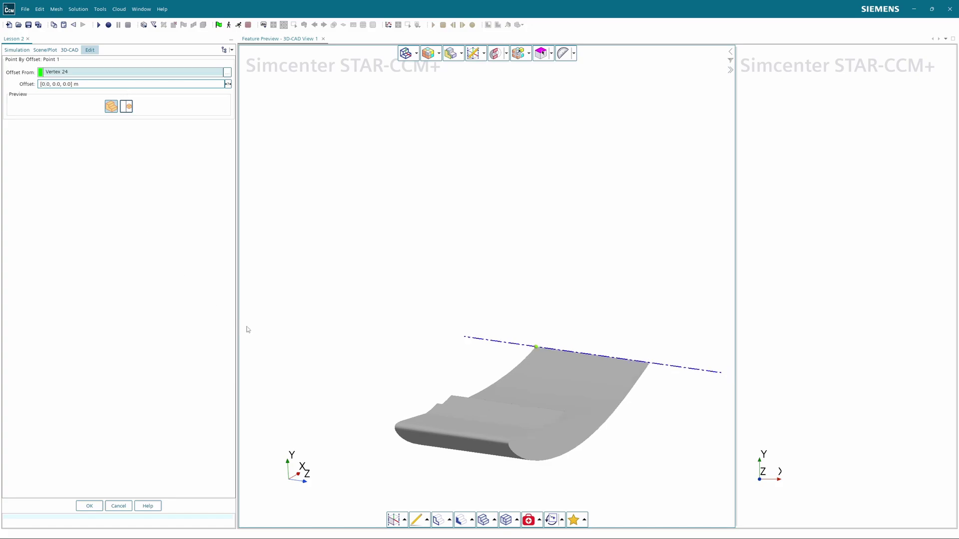
{"action": "scroll", "coordinate": [371, 353], "scroll_direction": "down", "scroll_amount": 3}
{"action": "right_click_drag", "start_coordinate": [349, 378], "coordinate": [364, 399]}
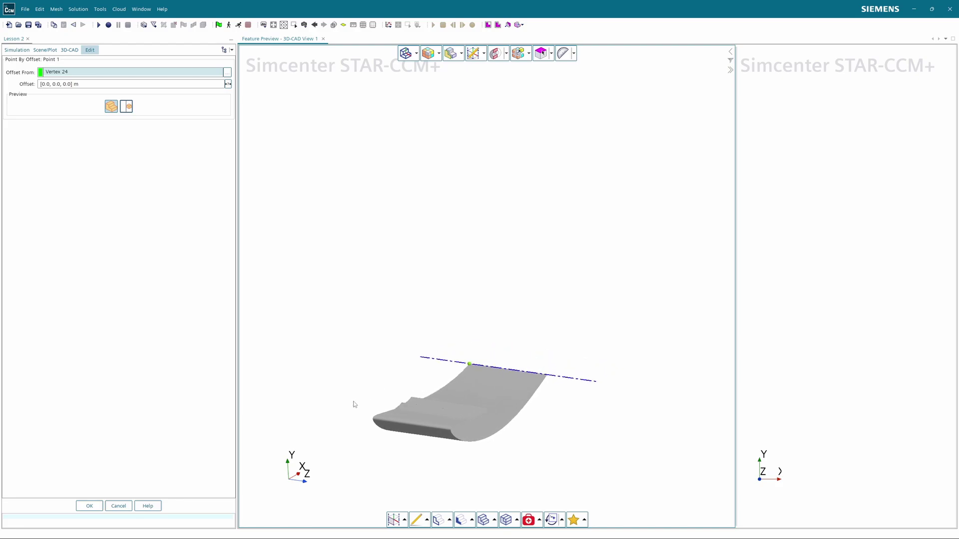
{"action": "mouse_move", "coordinate": [358, 399]}
{"action": "left_mouse_down"}
{"action": "mouse_move", "coordinate": [391, 400]}
{"action": "mouse_move", "coordinate": [363, 390]}
{"action": "mouse_move", "coordinate": [390, 405]}
{"action": "mouse_move", "coordinate": [435, 403]}
{"action": "mouse_move", "coordinate": [369, 387]}
{"action": "left_mouse_up"}
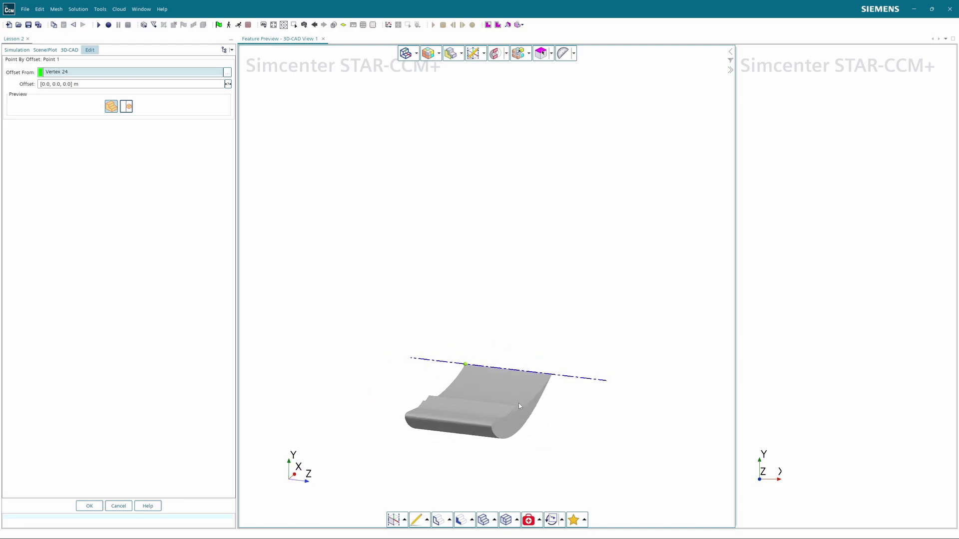
{"action": "left_click", "coordinate": [45, 85]}
{"action": "left_click", "coordinate": [44, 84]}
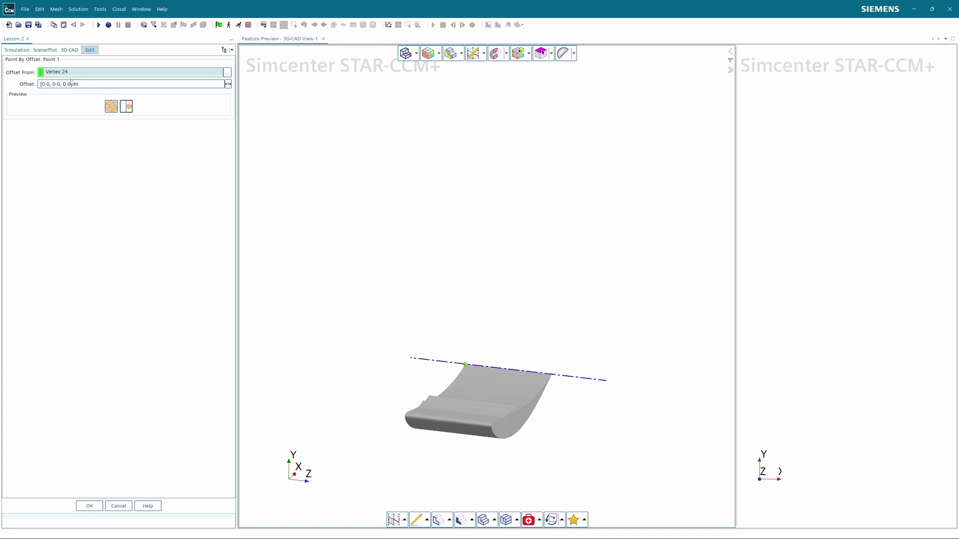
{"action": "key", "text": "BackSpace"}
{"action": "type", "text": "1"}
{"action": "key", "text": "Return"}
{"action": "left_click_drag", "start_coordinate": [392, 257], "coordinate": [364, 427]}
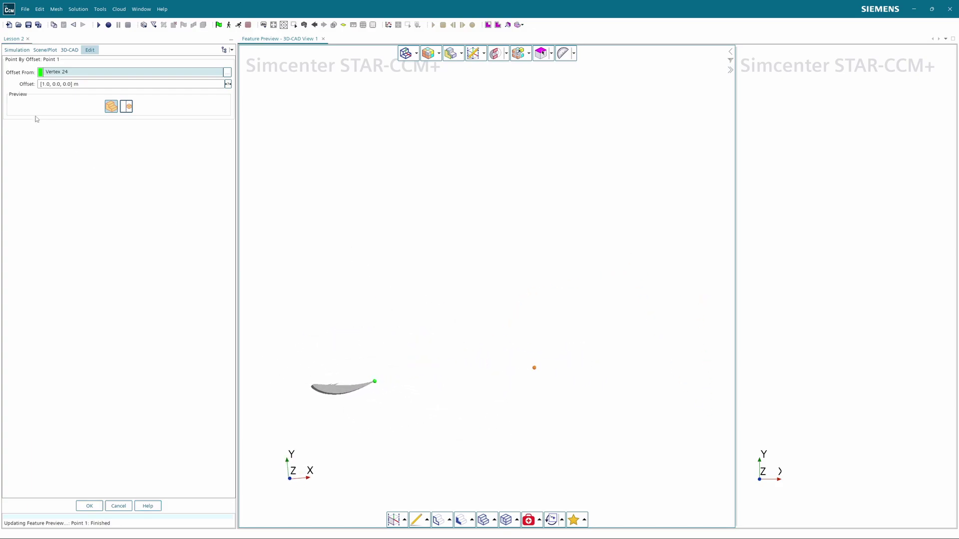
{"action": "left_click_drag", "start_coordinate": [389, 345], "coordinate": [394, 382]}
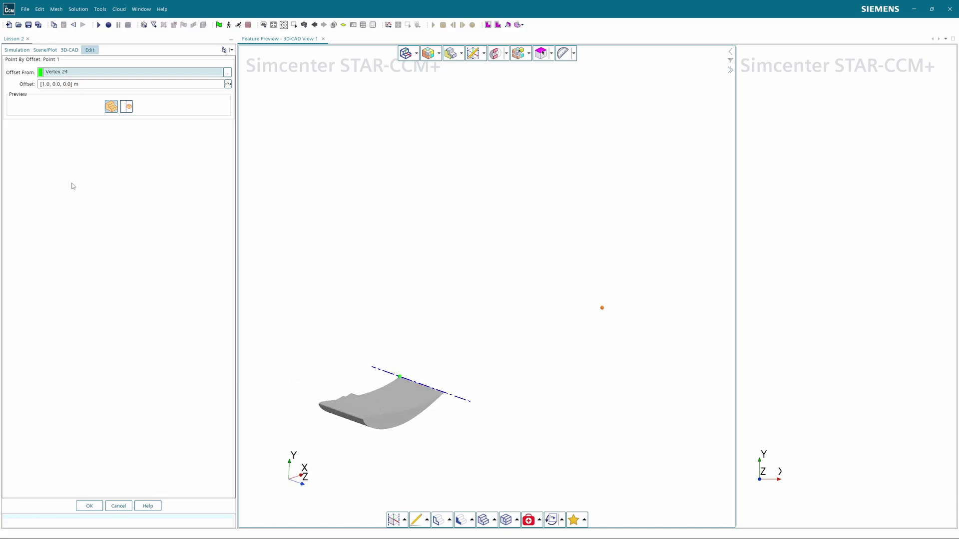
{"action": "left_click", "coordinate": [91, 506]}
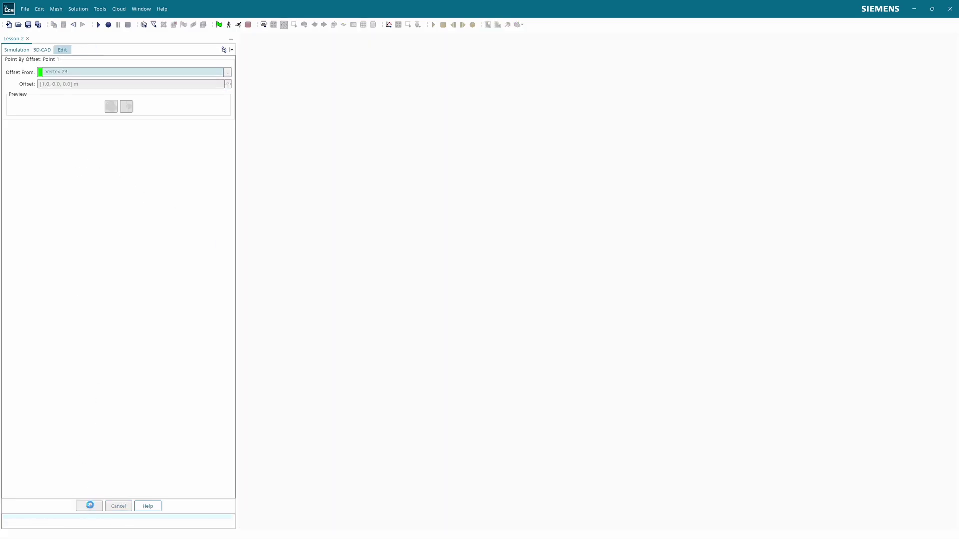
Create a coordinate system from point and axis, using Point 1 and Axis 1 with the placement On Axis
{"action": "left_click", "coordinate": [515, 521]}
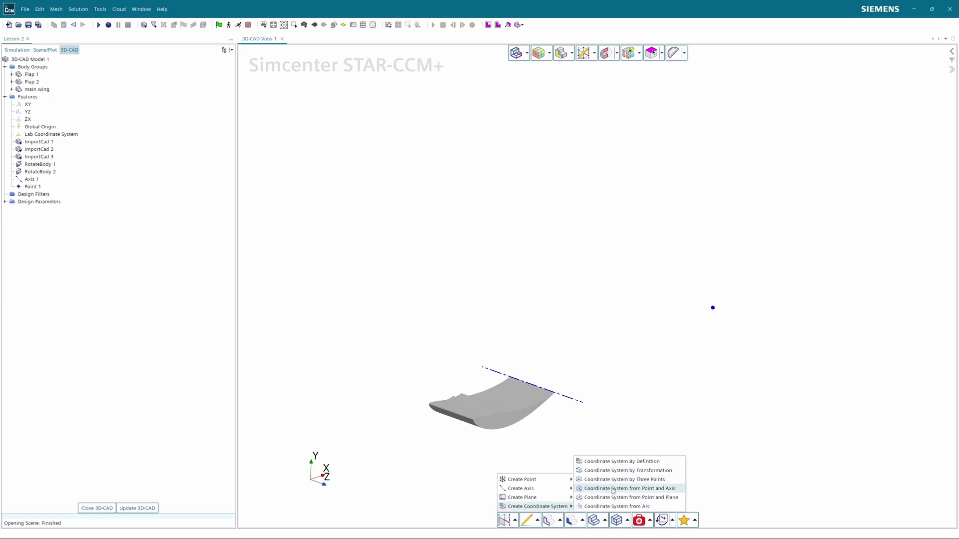
{"action": "left_click", "coordinate": [614, 489]}
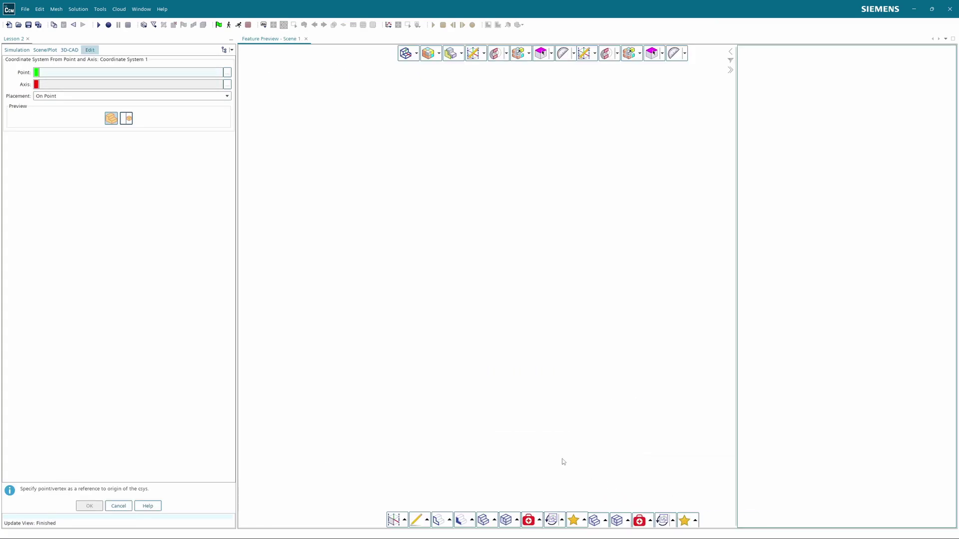
{"action": "left_click", "coordinate": [602, 309]}
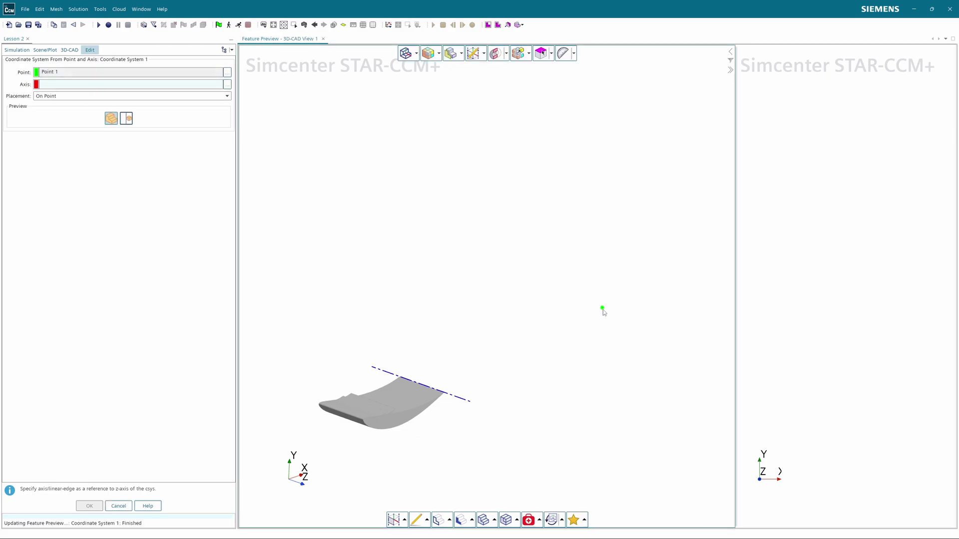
{"action": "left_click", "coordinate": [462, 401]}
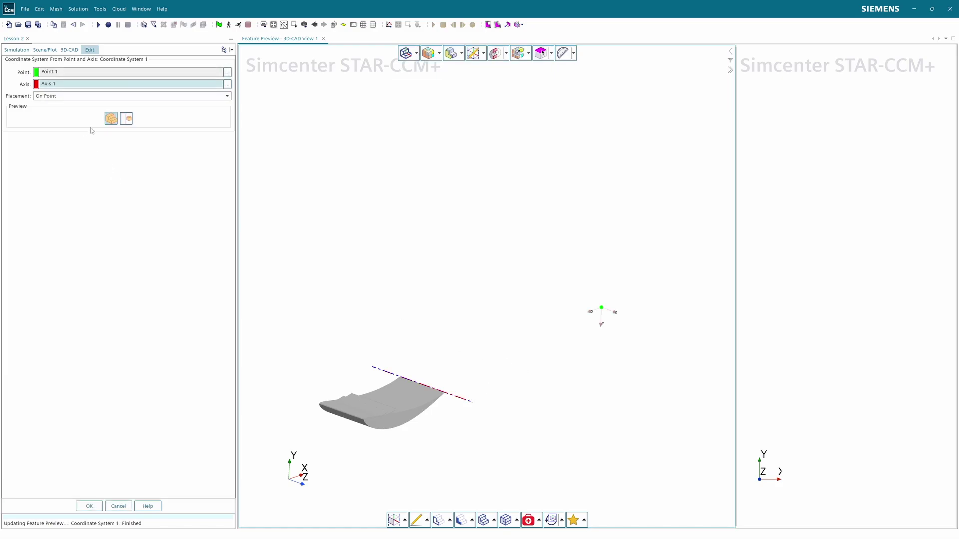
{"action": "left_click", "coordinate": [55, 97]}
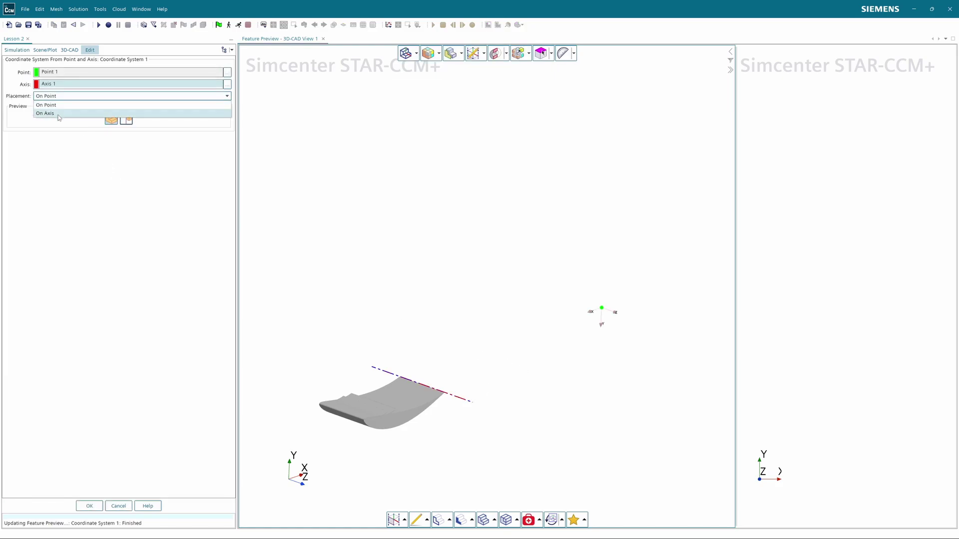
{"action": "left_click", "coordinate": [59, 113]}
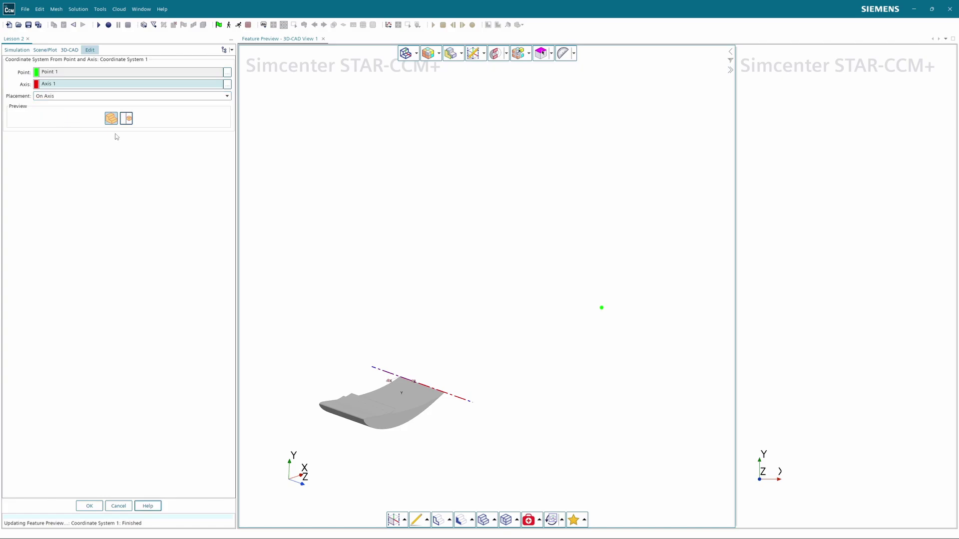
{"action": "left_click_drag", "start_coordinate": [471, 384], "coordinate": [348, 376]}
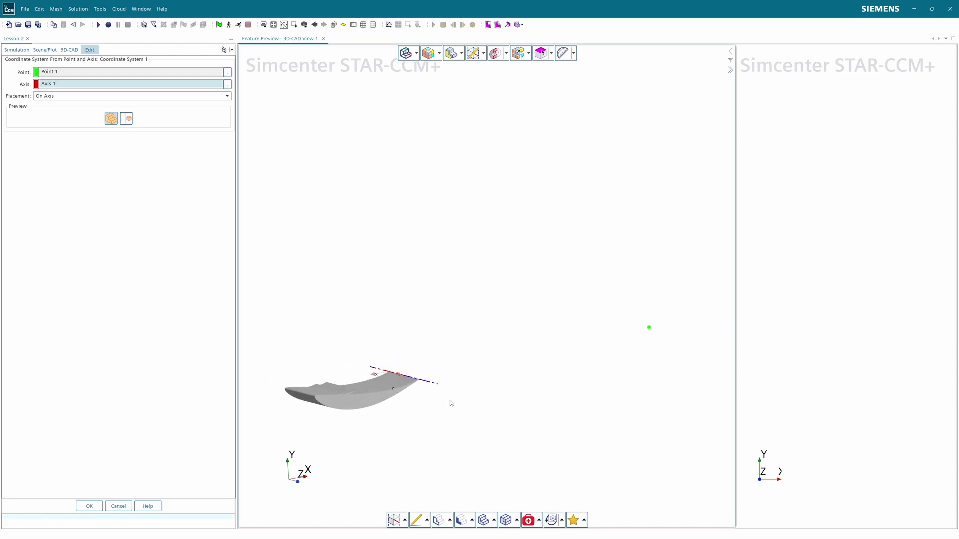
{"action": "left_click", "coordinate": [88, 506]}
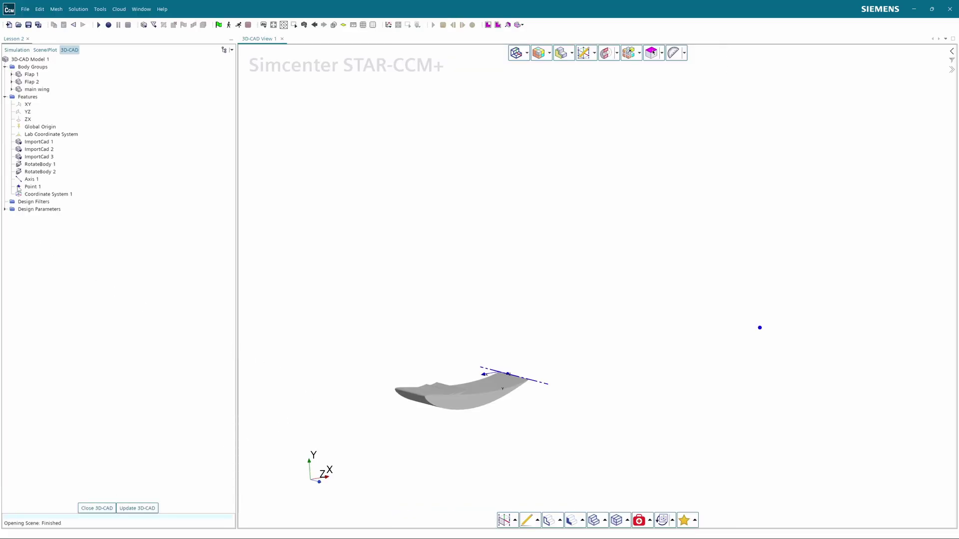
Change the offset of Point 1 to [-1.0, 0.0, 0.0] m and update the model to that feature
{"action": "double_click", "coordinate": [18, 187]}
{"action": "left_click", "coordinate": [196, 160]}
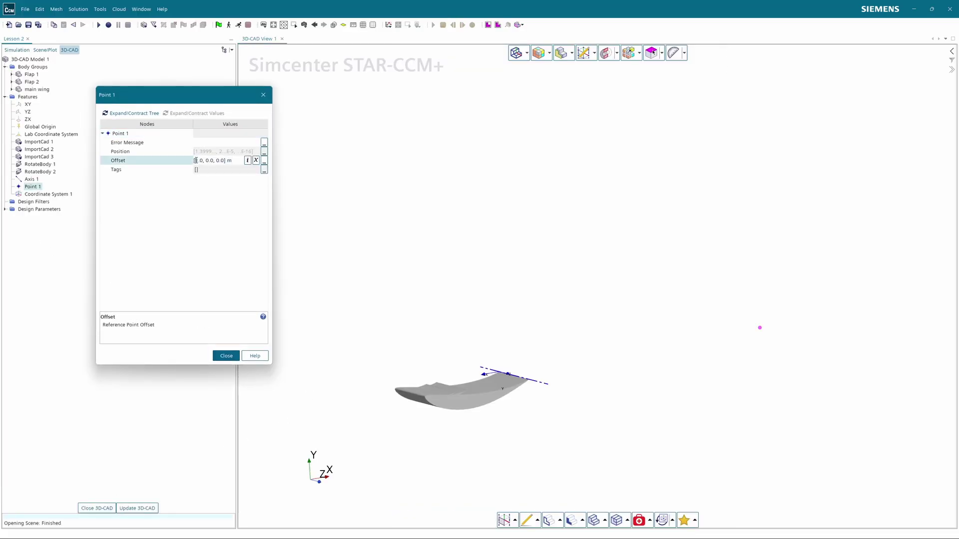
{"action": "type", "text": "-"}
{"action": "key", "text": "Return"}
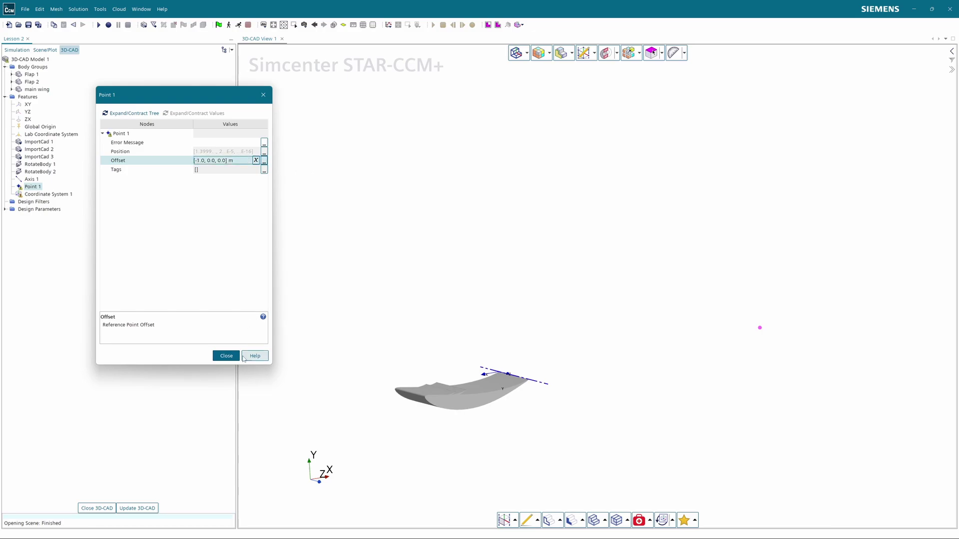
{"action": "left_click", "coordinate": [226, 356]}
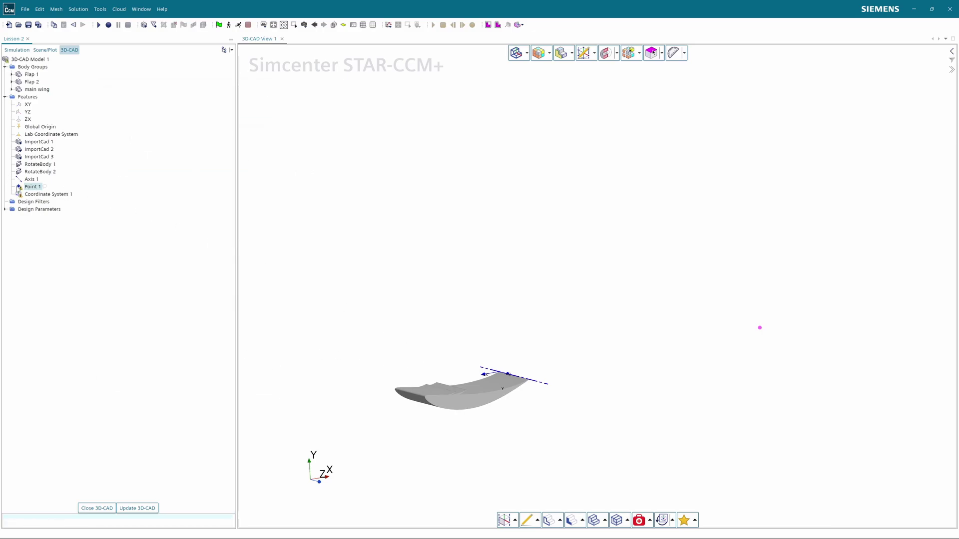
{"action": "right_click", "coordinate": [18, 188]}
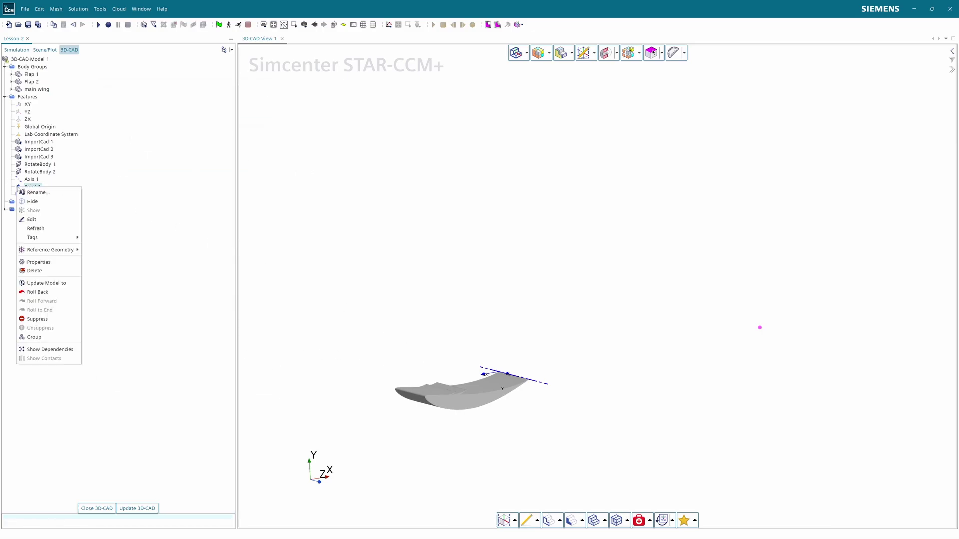
{"action": "left_click", "coordinate": [46, 284]}
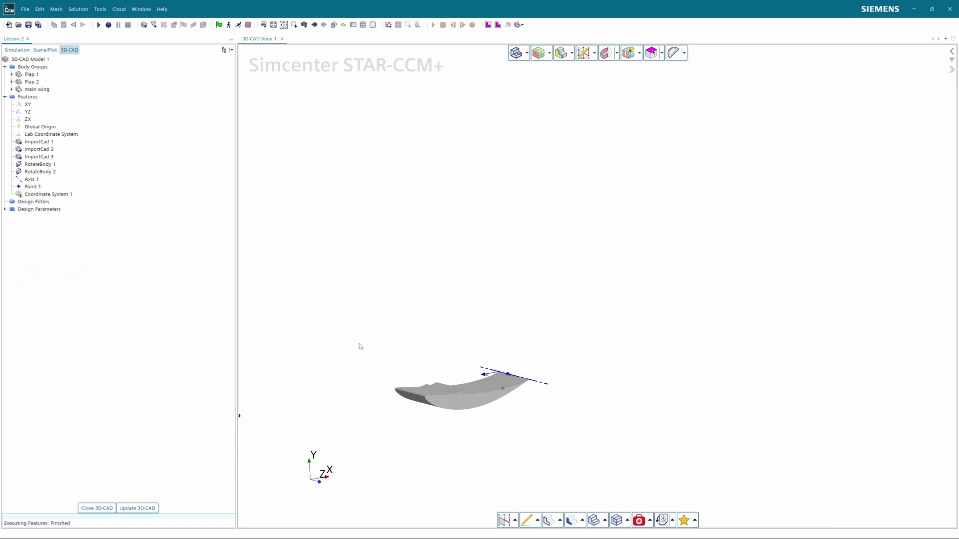
Update the model to the Coordinate System 1 feature and check its axis directions at the wing's trailing edge
{"action": "left_click", "coordinate": [20, 195]}
{"action": "right_click", "coordinate": [20, 195]}
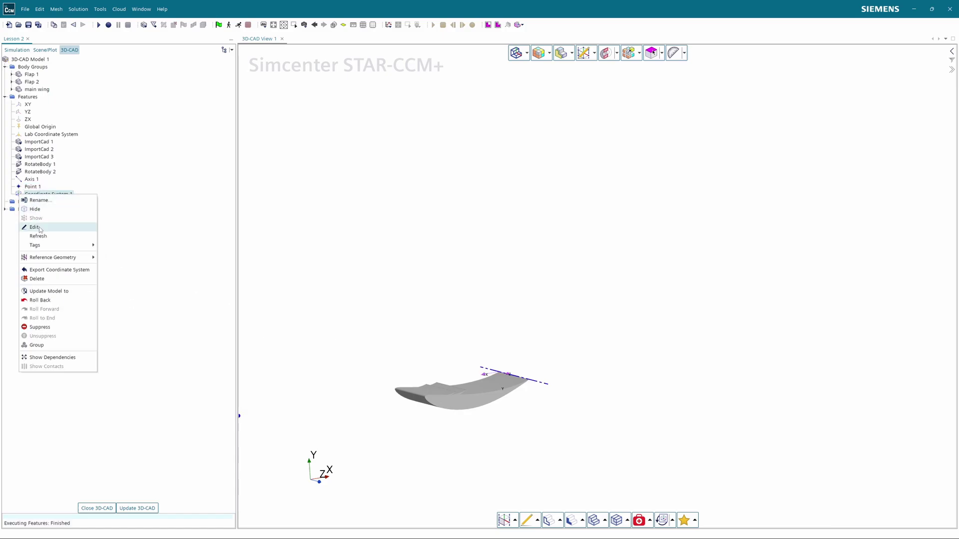
{"action": "left_click", "coordinate": [44, 292]}
{"action": "left_click_drag", "start_coordinate": [388, 350], "coordinate": [301, 337]}
{"action": "scroll", "coordinate": [483, 379], "scroll_direction": "up", "scroll_amount": 3}
{"action": "scroll", "coordinate": [533, 386], "scroll_direction": "up", "scroll_amount": 3}
{"action": "left_click_drag", "start_coordinate": [513, 379], "coordinate": [519, 357]}
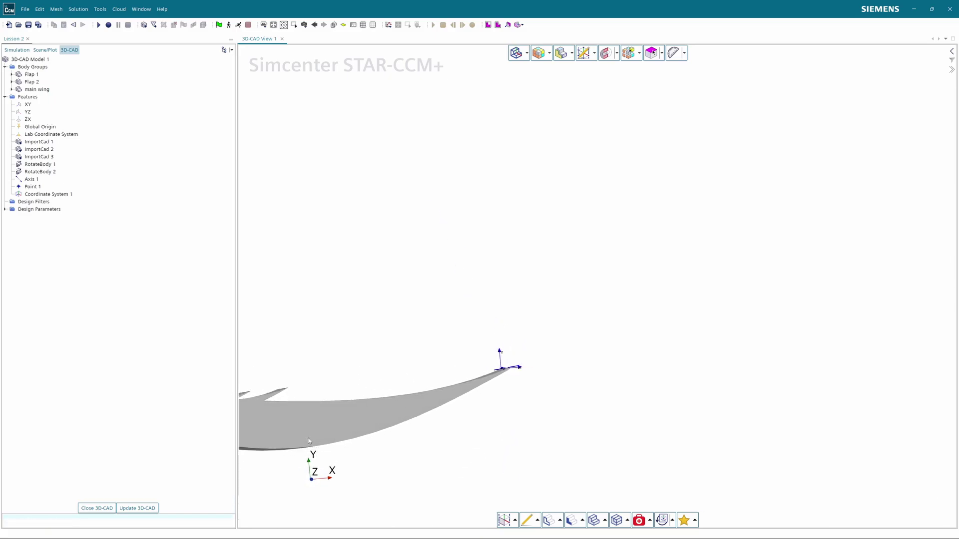
{"action": "left_click_drag", "start_coordinate": [348, 480], "coordinate": [349, 482]}
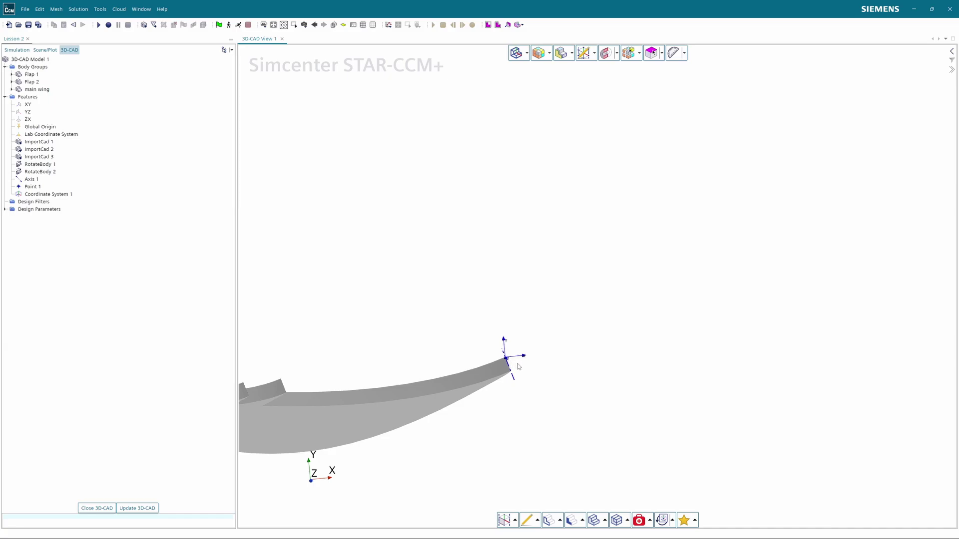
{"action": "scroll", "coordinate": [518, 367], "scroll_direction": "down", "scroll_amount": 3}
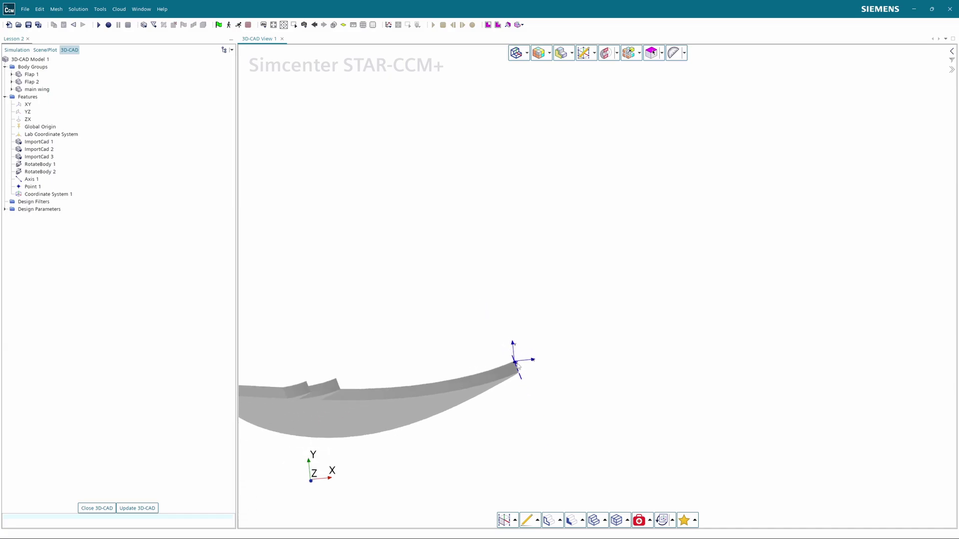
Set the MainWingAOA design parameter to 15 deg
{"action": "scroll", "coordinate": [518, 367], "scroll_direction": "down", "scroll_amount": 5}
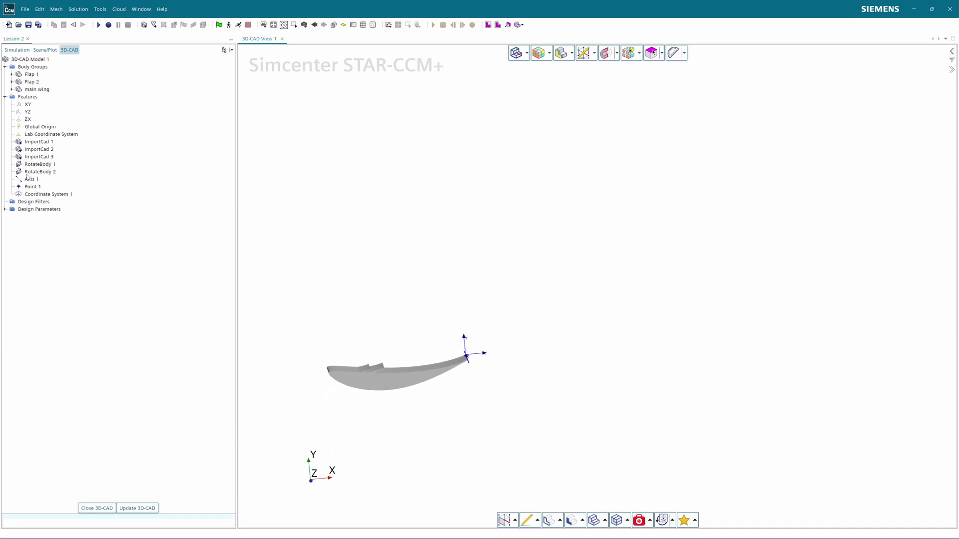
{"action": "left_click", "coordinate": [4, 209]}
{"action": "double_click", "coordinate": [40, 216]}
{"action": "left_click", "coordinate": [195, 152]}
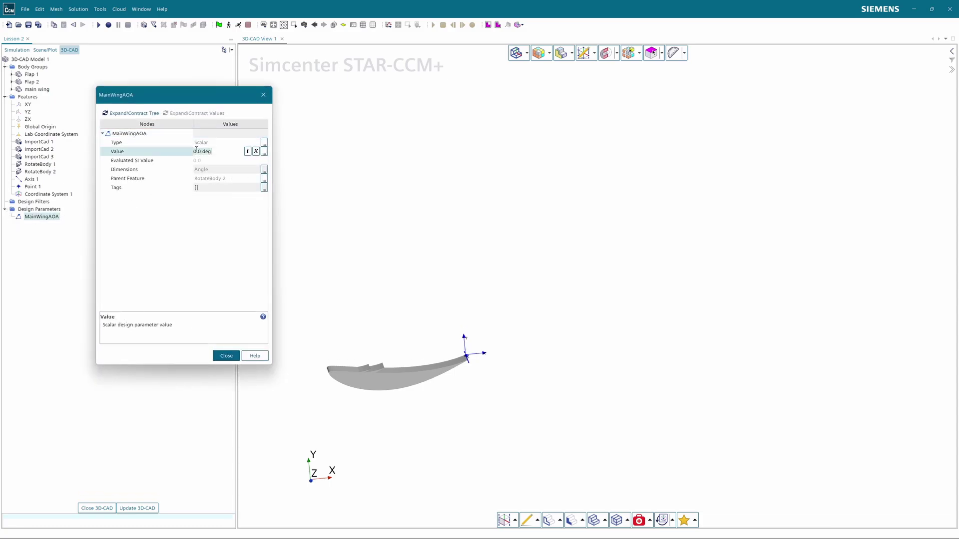
{"action": "type", "text": "15"}
{"action": "key", "text": "Return"}
{"action": "left_click", "coordinate": [231, 358]}
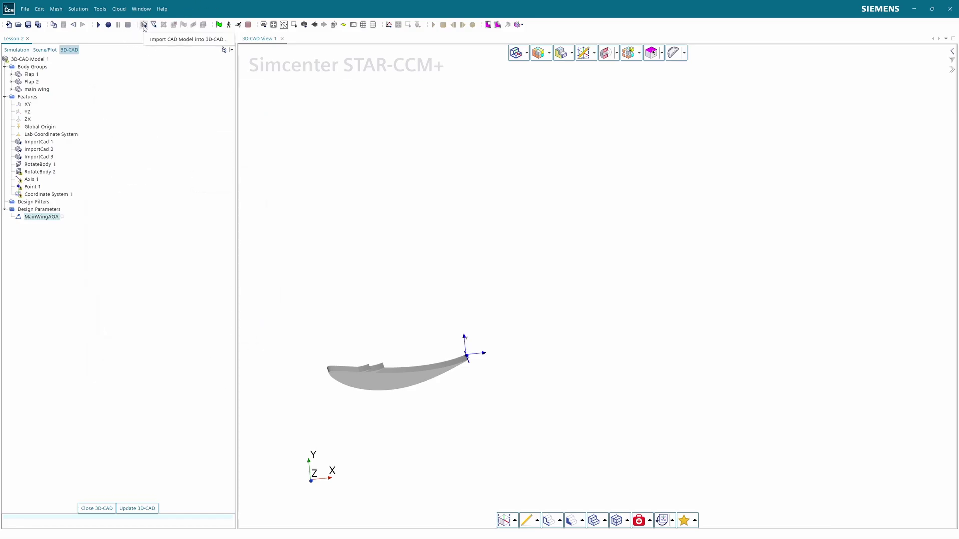
Update the 3D-CAD model with the new angle of attack and inspect the main wing with its trailing-edge axis and coordinate system
{"action": "left_click", "coordinate": [336, 26]}
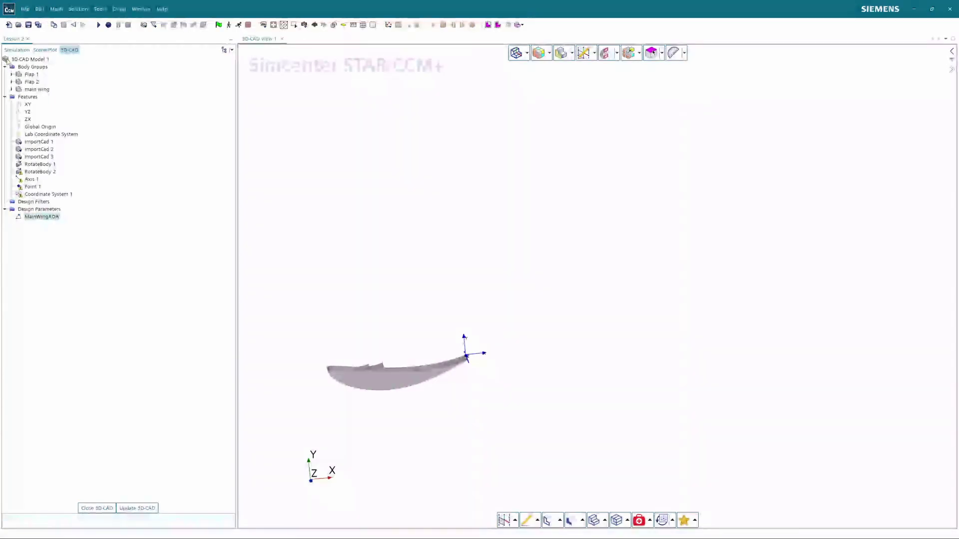
{"action": "left_click", "coordinate": [4, 59]}
{"action": "right_click", "coordinate": [5, 59]}
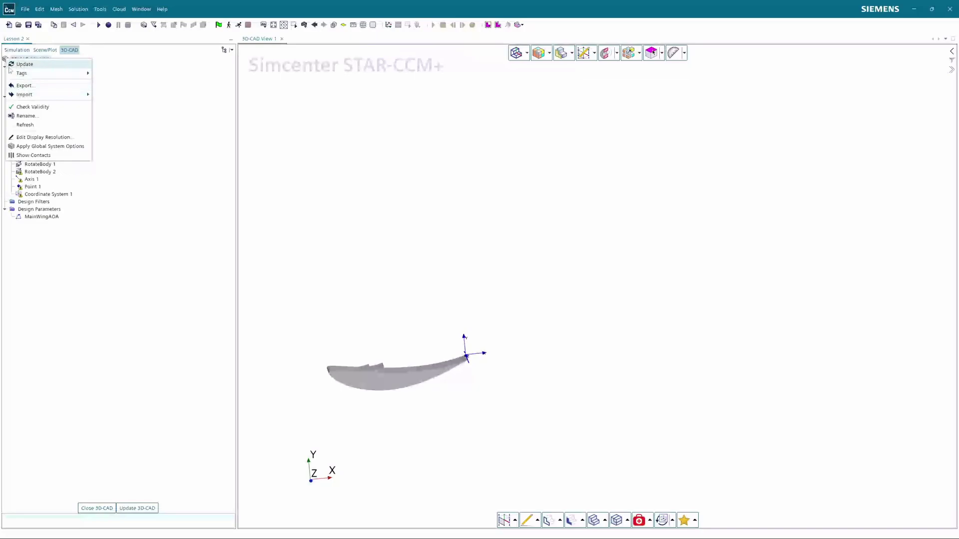
{"action": "left_click", "coordinate": [25, 64]}
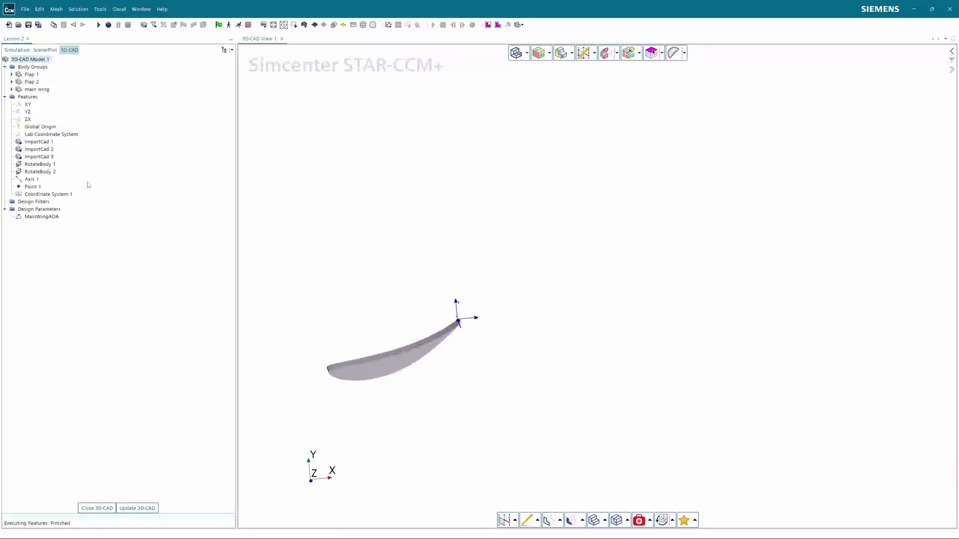
{"action": "right_click_drag", "start_coordinate": [360, 326], "coordinate": [384, 309]}
{"action": "mouse_move", "coordinate": [378, 318]}
{"action": "left_mouse_down"}
{"action": "mouse_move", "coordinate": [496, 330]}
{"action": "mouse_move", "coordinate": [475, 306]}
{"action": "left_mouse_up"}
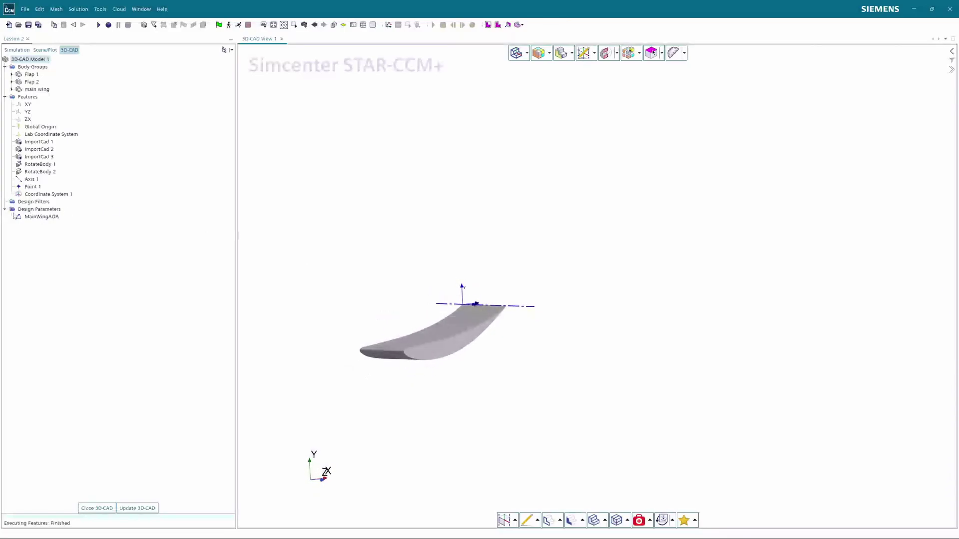
Set the MainWingAOA design parameter back to 0 deg and update the 3D-CAD model
{"action": "double_click", "coordinate": [18, 218]}
{"action": "left_click", "coordinate": [224, 151]}
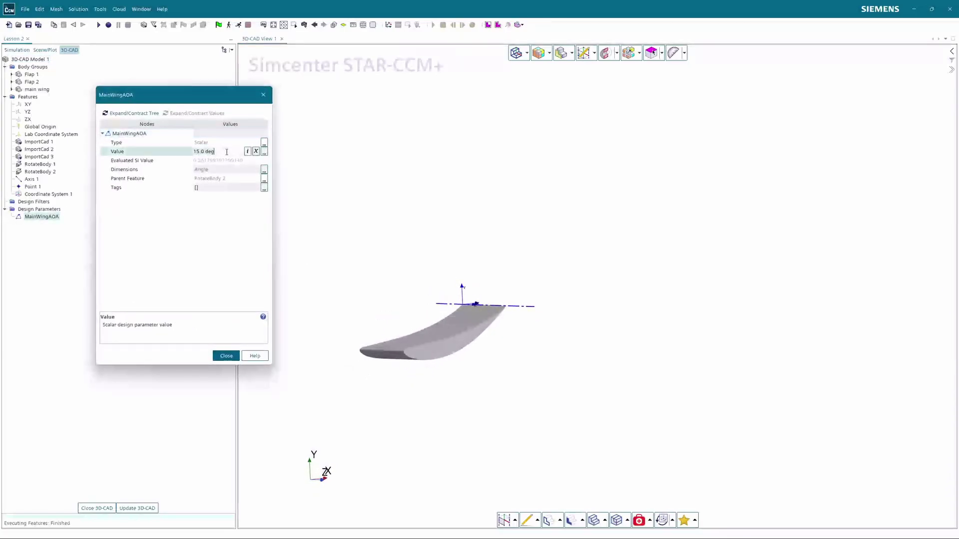
{"action": "type", "text": "0"}
{"action": "key", "text": "Return"}
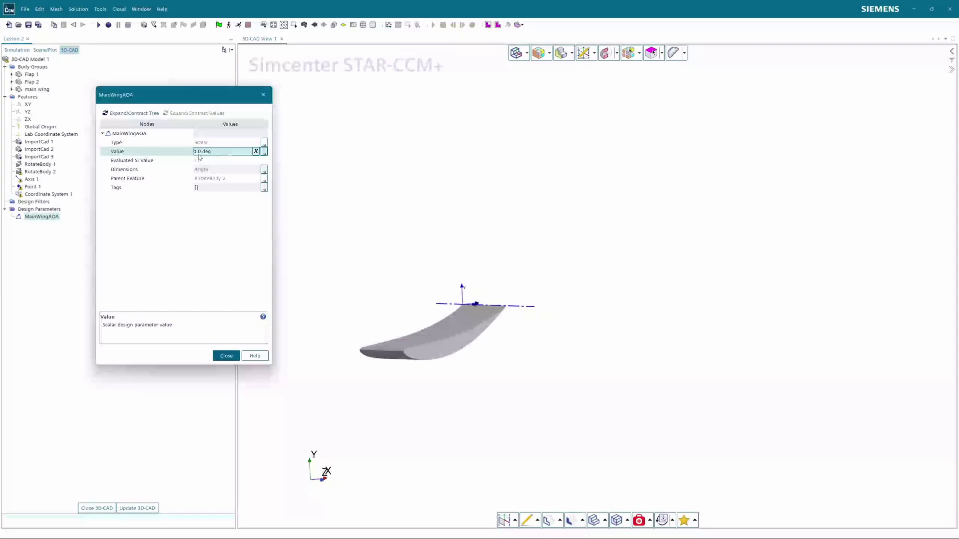
{"action": "left_click", "coordinate": [236, 358]}
{"action": "right_click", "coordinate": [5, 58]}
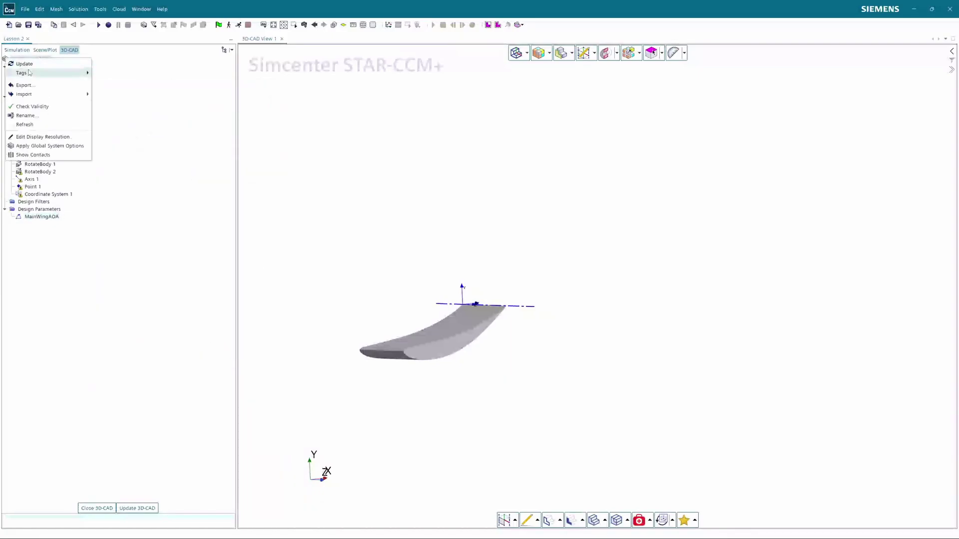
{"action": "left_click", "coordinate": [30, 68]}
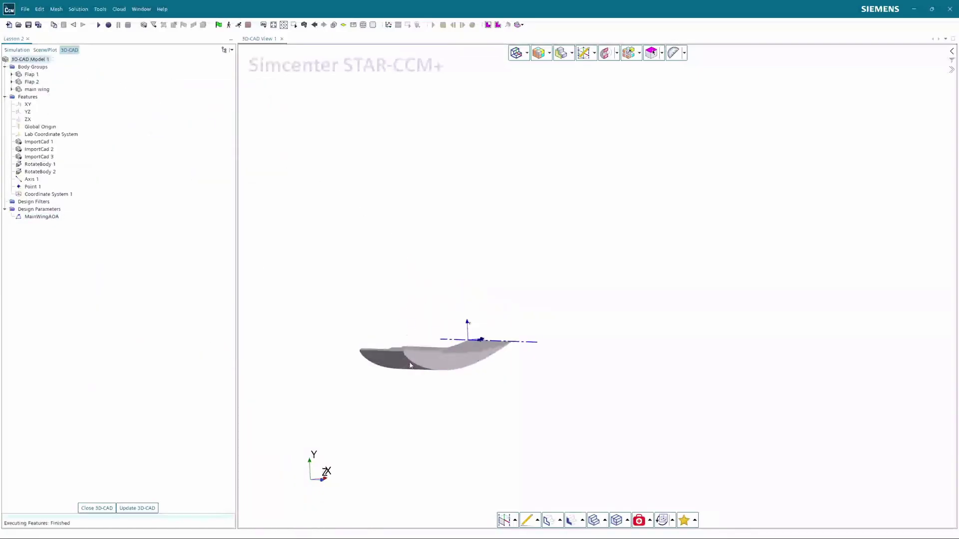
Examine the position of the axis and local coordinate system at the main wing's trailing edge from several angles
{"action": "mouse_move", "coordinate": [367, 327]}
{"action": "left_mouse_down"}
{"action": "mouse_move", "coordinate": [344, 336]}
{"action": "mouse_move", "coordinate": [378, 332]}
{"action": "left_mouse_up"}
{"action": "right_click_drag", "start_coordinate": [374, 329], "coordinate": [366, 286]}
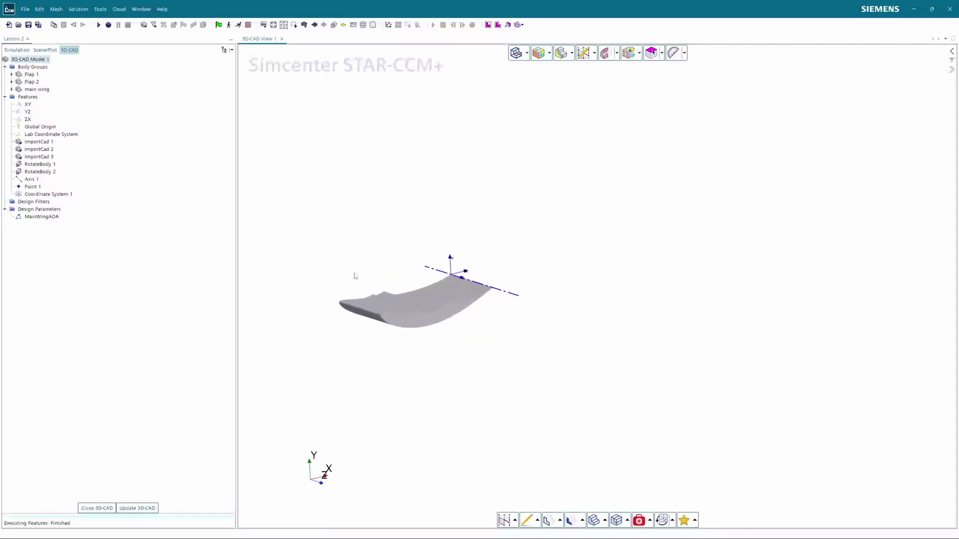
{"action": "left_click_drag", "start_coordinate": [353, 269], "coordinate": [410, 305]}
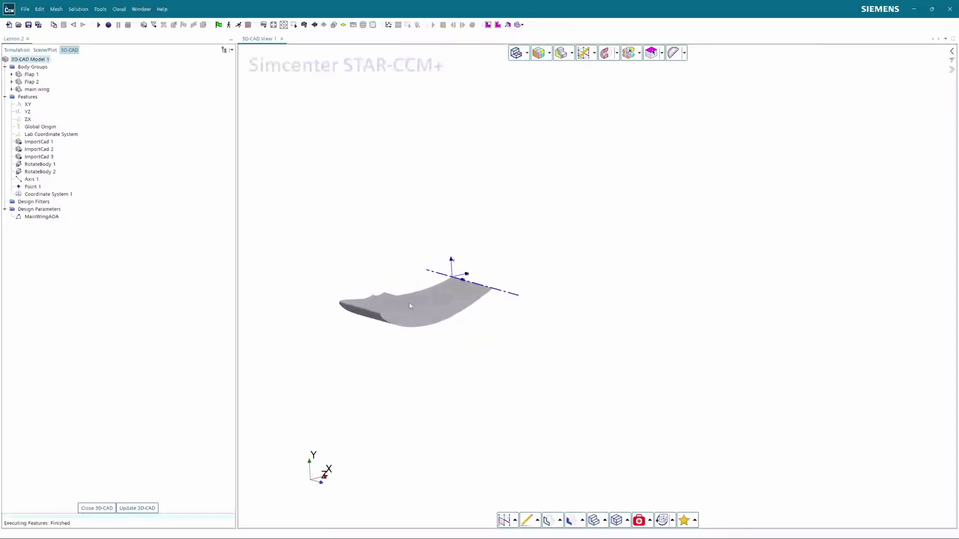
{"action": "scroll", "coordinate": [405, 300], "scroll_direction": "up", "scroll_amount": 5}
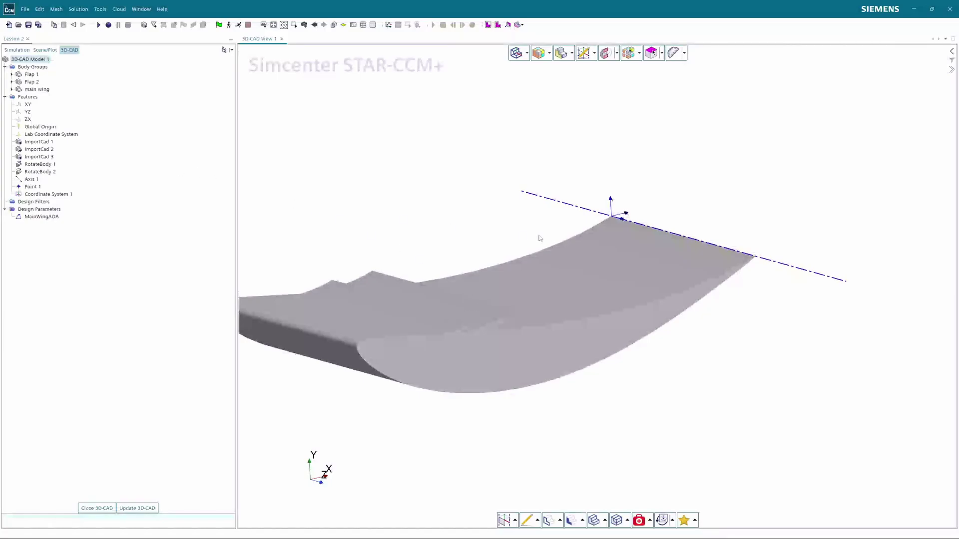
{"action": "left_click_drag", "start_coordinate": [540, 238], "coordinate": [610, 227]}
{"action": "scroll", "coordinate": [432, 265], "scroll_direction": "down", "scroll_amount": 2}
{"action": "right_click_drag", "start_coordinate": [384, 230], "coordinate": [516, 235]}
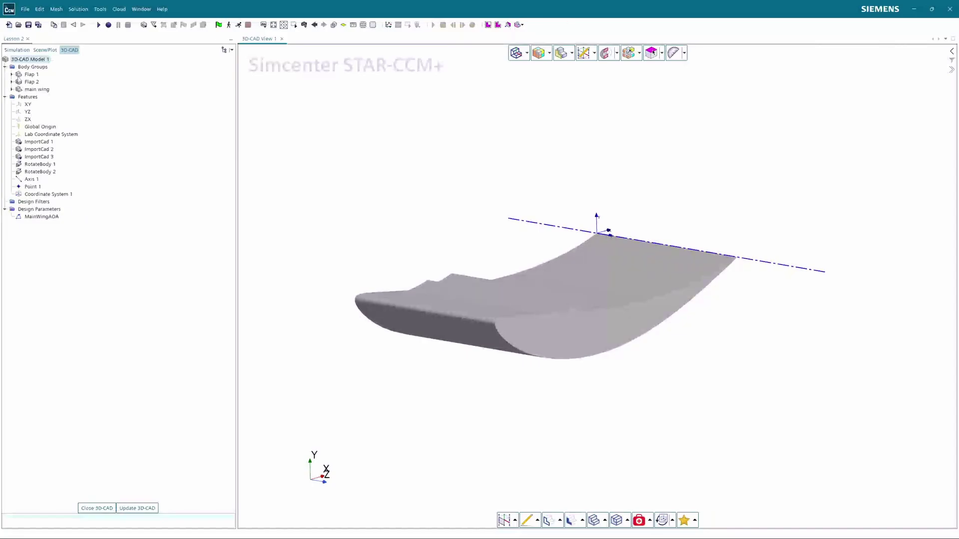
Transform Flap 1 by coordinate system from Lab Coordinate System to Coordinate System 1, using the action Transform Bodies
{"action": "left_click", "coordinate": [19, 75]}
{"action": "right_click", "coordinate": [19, 75]}
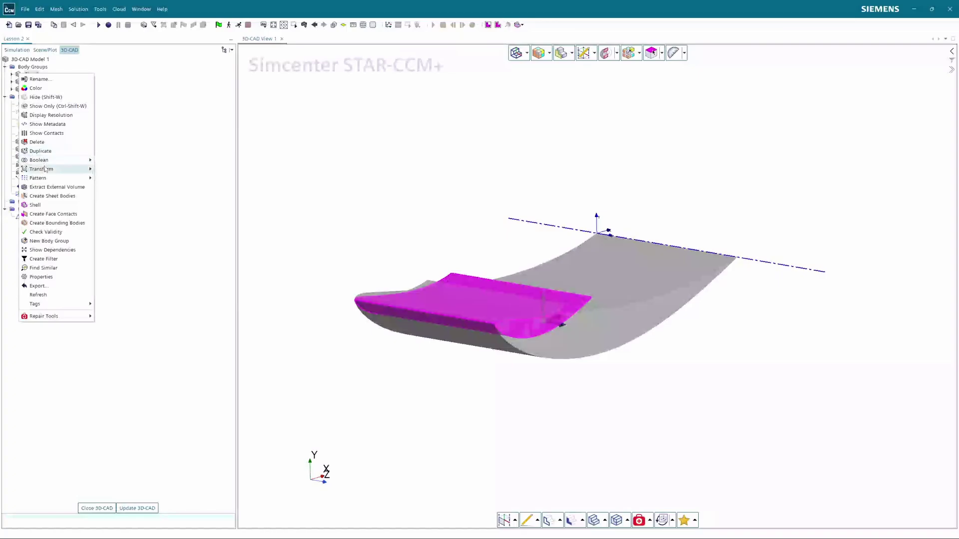
{"action": "mouse_move", "coordinate": [47, 169]}
{"action": "left_click", "coordinate": [125, 205]}
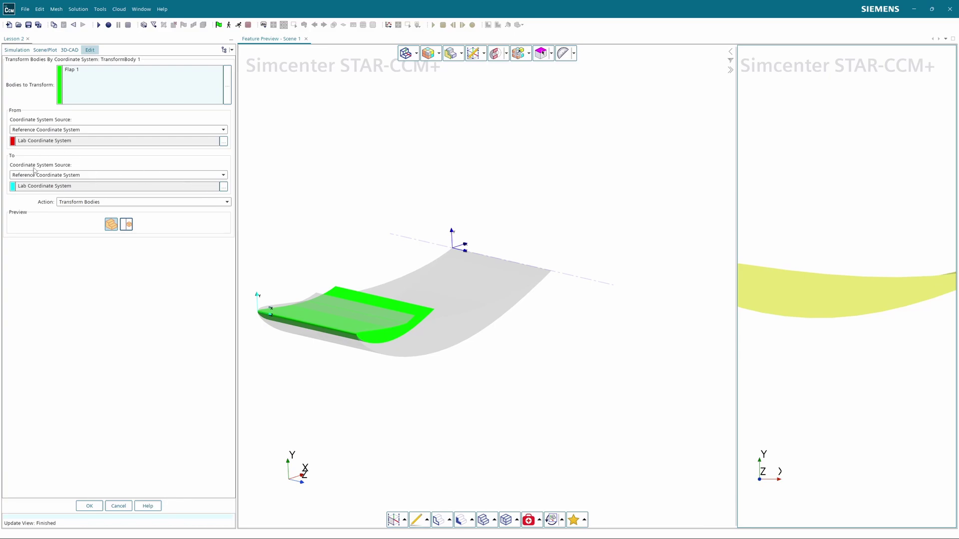
{"action": "left_click", "coordinate": [223, 186]}
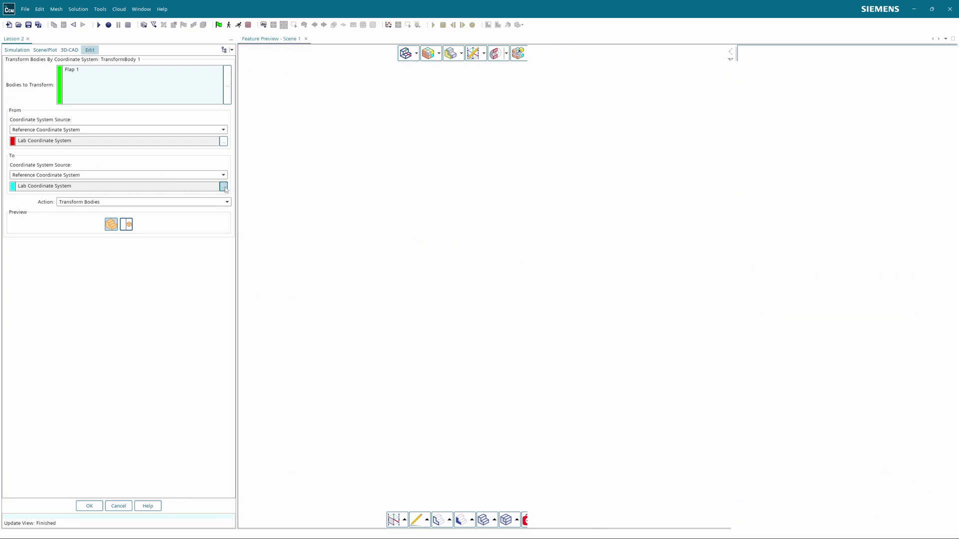
{"action": "left_click", "coordinate": [246, 71]}
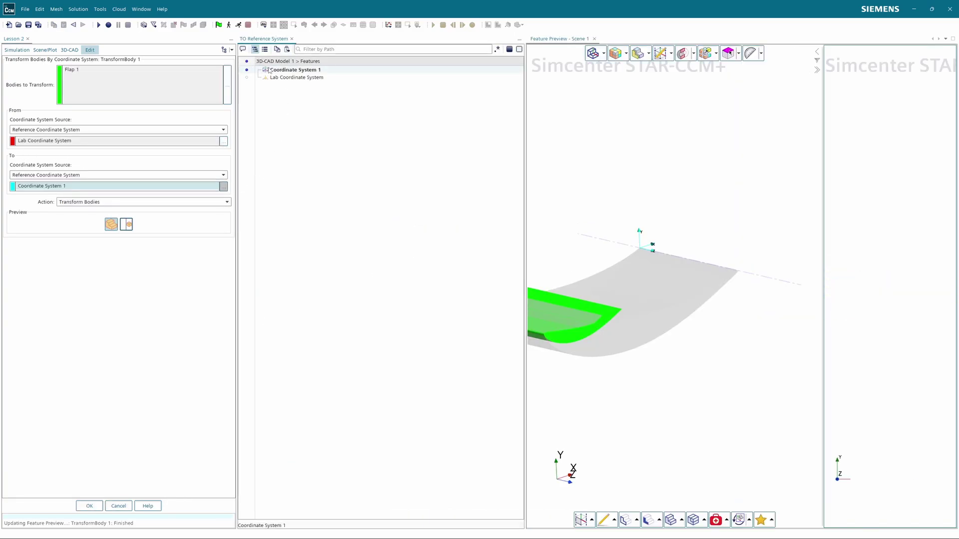
{"action": "left_click", "coordinate": [91, 507]}
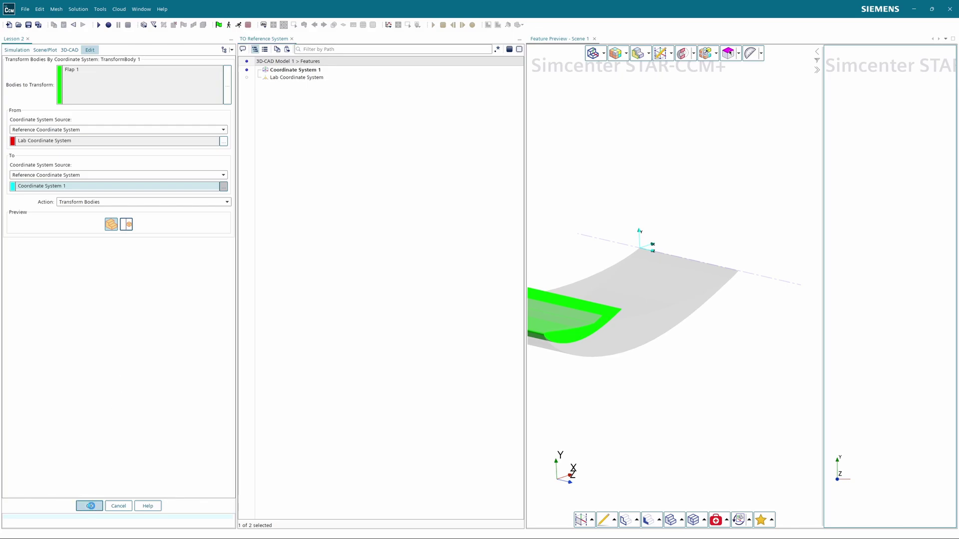
Examine how Flap 1 sits against the main wing's trailing edge and the local coordinate system
{"action": "left_click_drag", "start_coordinate": [608, 361], "coordinate": [527, 346]}
{"action": "scroll", "coordinate": [495, 249], "scroll_direction": "up", "scroll_amount": 5}
{"action": "left_click_drag", "start_coordinate": [508, 247], "coordinate": [604, 355]}
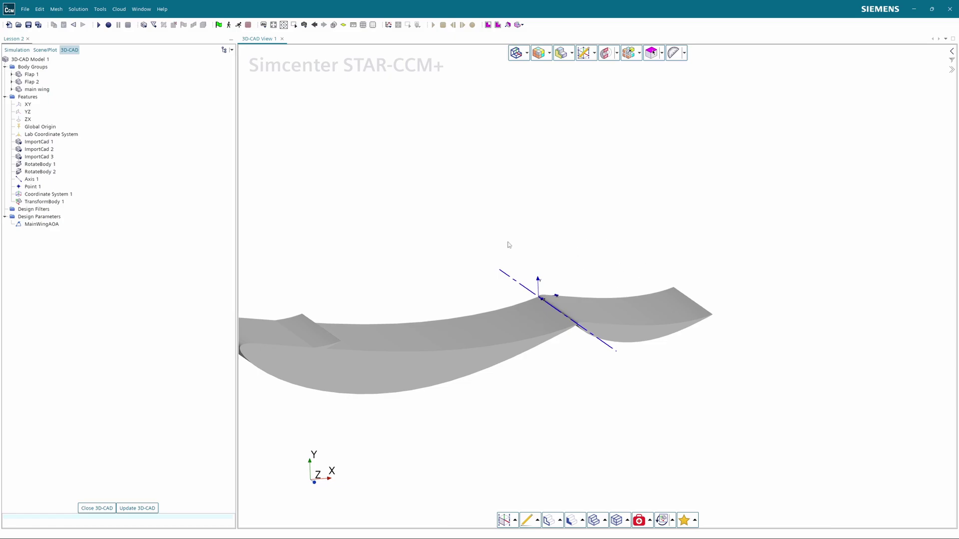
{"action": "right_click_drag", "start_coordinate": [319, 252], "coordinate": [388, 242]}
{"action": "scroll", "coordinate": [438, 252], "scroll_direction": "up", "scroll_amount": 1}
{"action": "scroll", "coordinate": [322, 249], "scroll_direction": "down", "scroll_amount": 2}
{"action": "scroll", "coordinate": [323, 249], "scroll_direction": "down", "scroll_amount": 1}
{"action": "scroll", "coordinate": [444, 242], "scroll_direction": "up", "scroll_amount": 6}
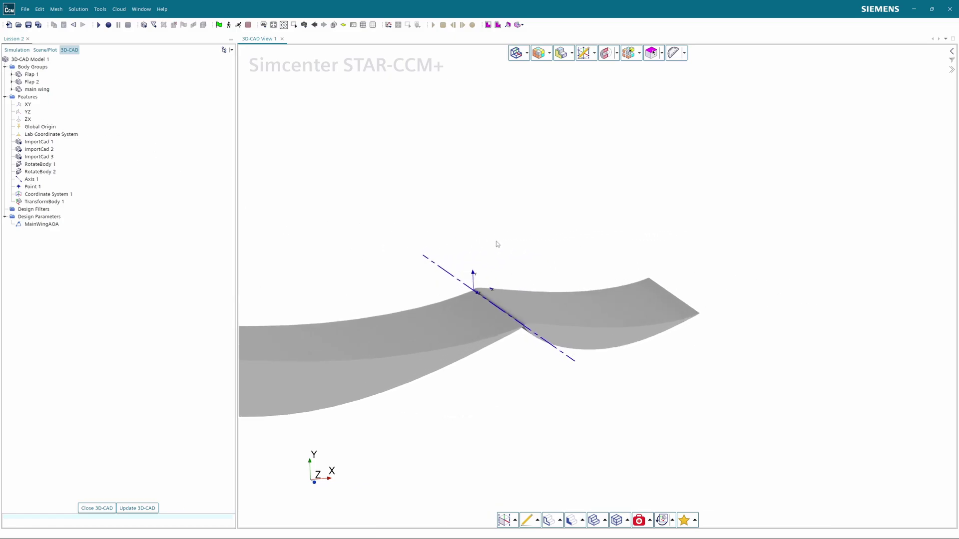
{"action": "scroll", "coordinate": [481, 254], "scroll_direction": "up", "scroll_amount": 1}
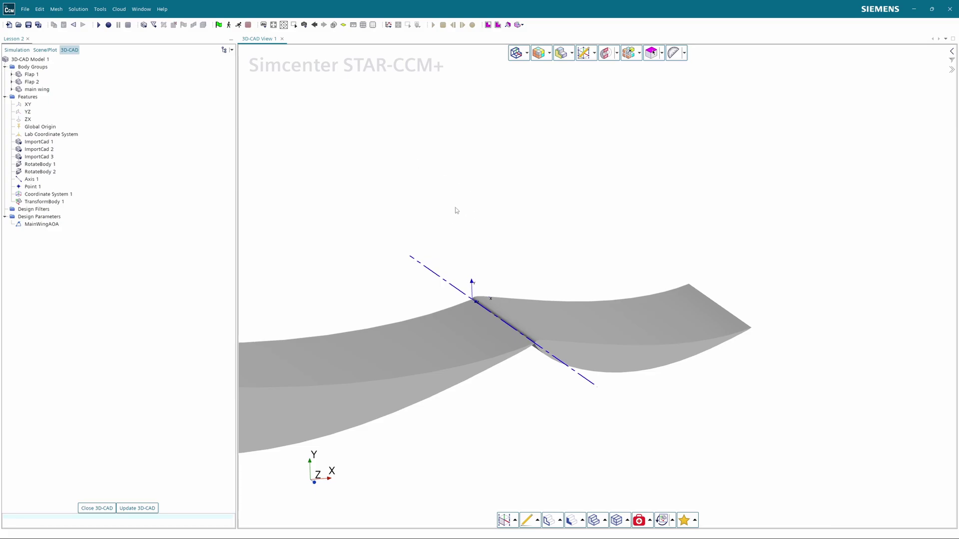
{"action": "right_click_drag", "start_coordinate": [502, 249], "coordinate": [460, 216]}
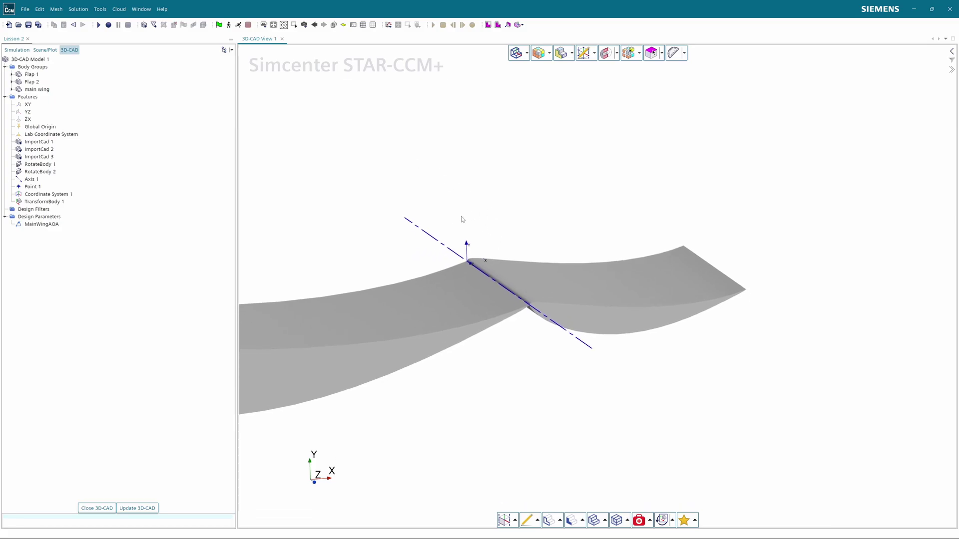
{"action": "right_click_drag", "start_coordinate": [407, 256], "coordinate": [378, 245]}
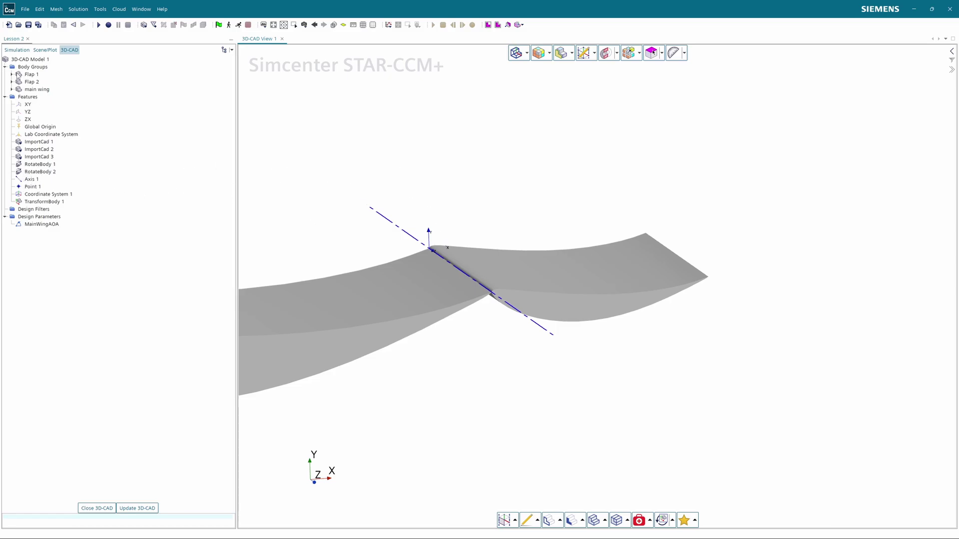
Rotate Flap 1 by 90 deg about the direction [0.0, 0.0, 1.0] at the origin of Coordinate System 1
{"action": "left_click", "coordinate": [20, 75]}
{"action": "right_click", "coordinate": [20, 75]}
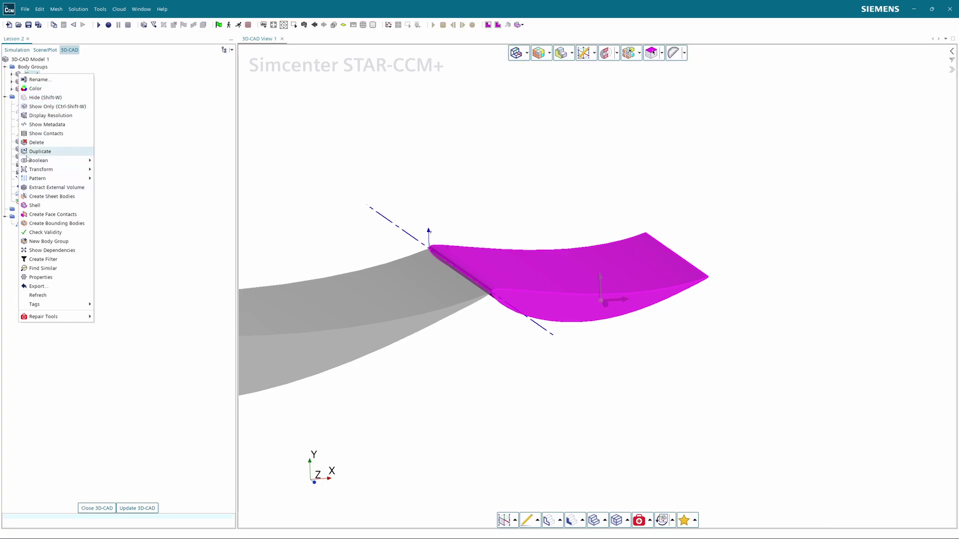
{"action": "mouse_move", "coordinate": [42, 170]}
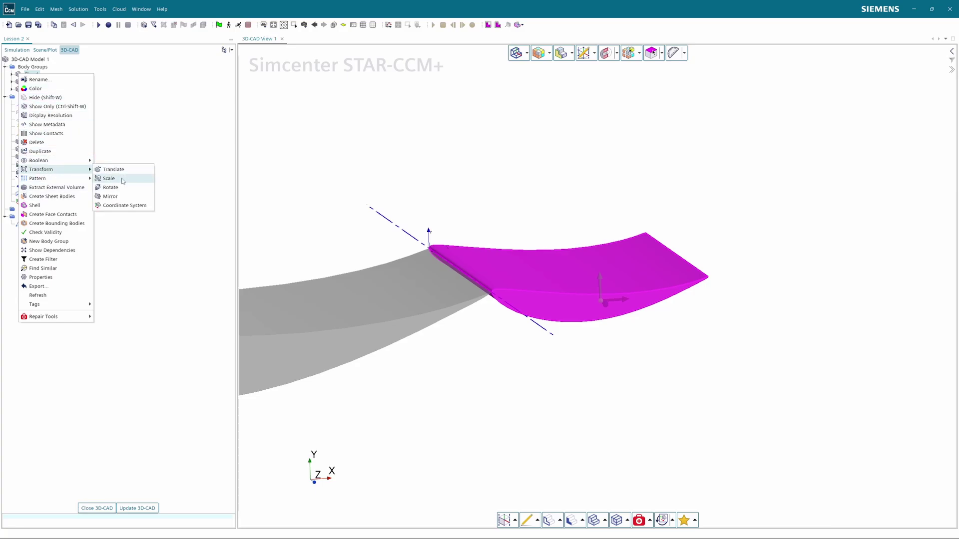
{"action": "left_click", "coordinate": [118, 187]}
{"action": "scroll", "coordinate": [341, 194], "scroll_direction": "down", "scroll_amount": 8}
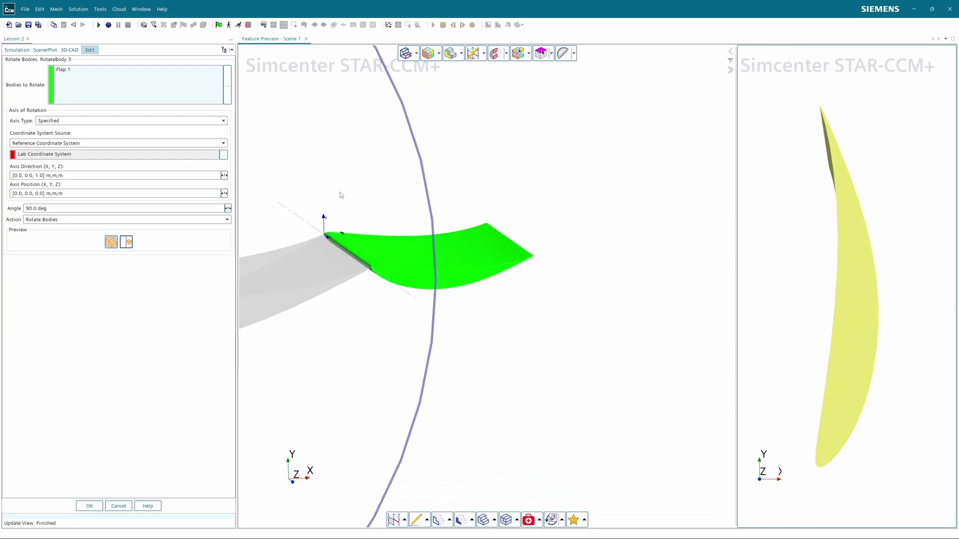
{"action": "right_click_drag", "start_coordinate": [289, 180], "coordinate": [418, 216]}
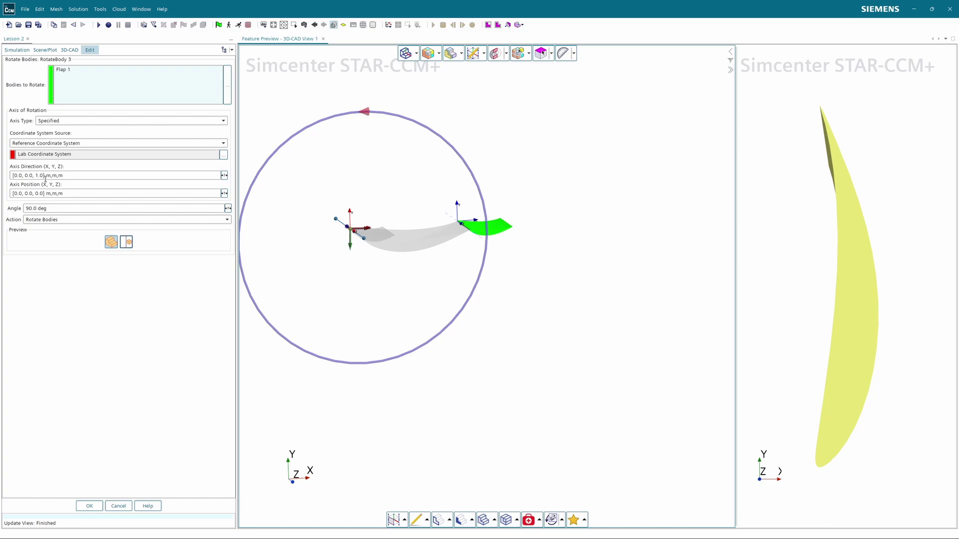
{"action": "left_click", "coordinate": [225, 176]}
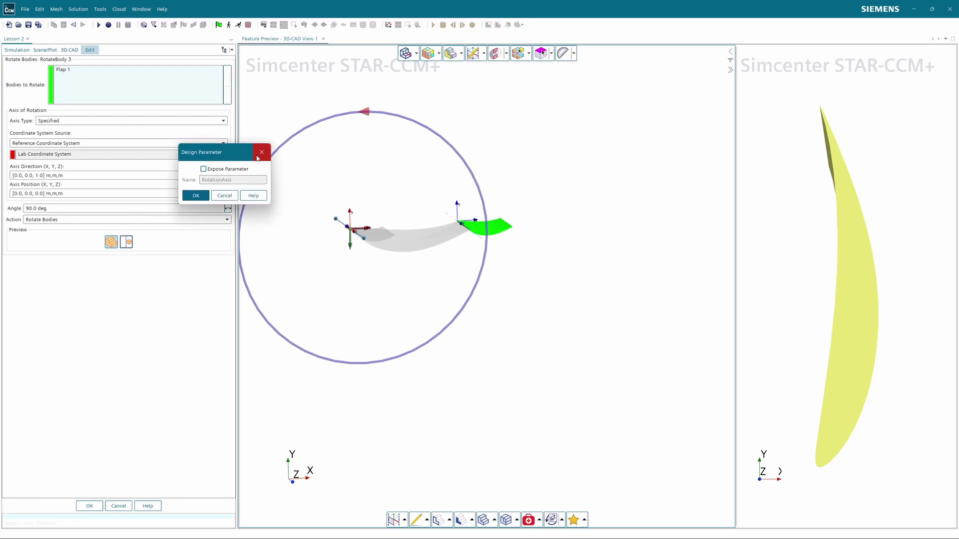
{"action": "left_click", "coordinate": [259, 152]}
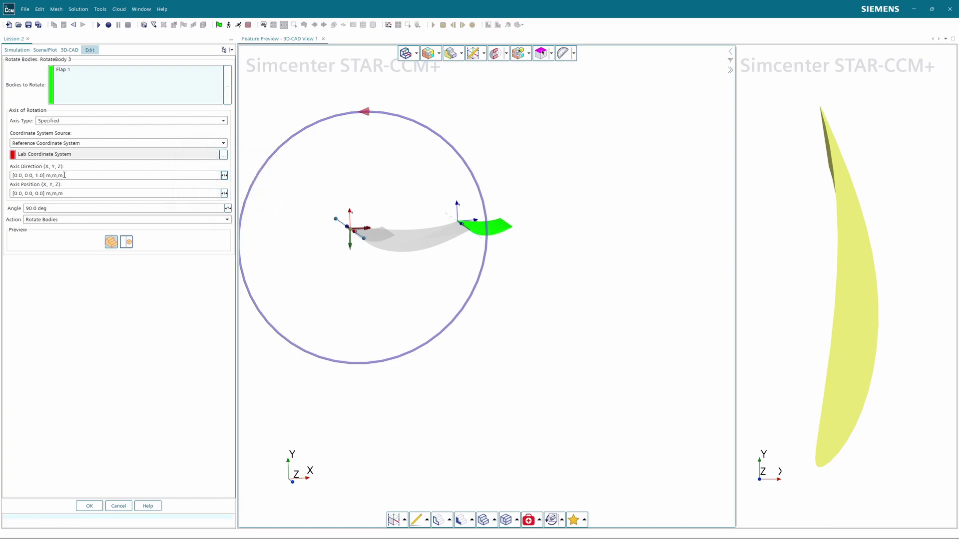
{"action": "left_click", "coordinate": [223, 143]}
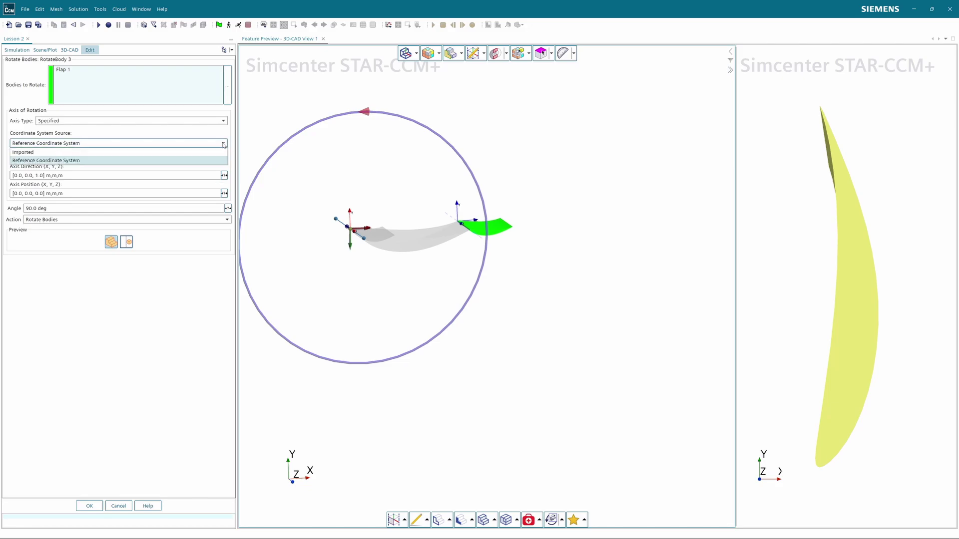
{"action": "left_click", "coordinate": [185, 153]}
{"action": "left_click", "coordinate": [223, 155]}
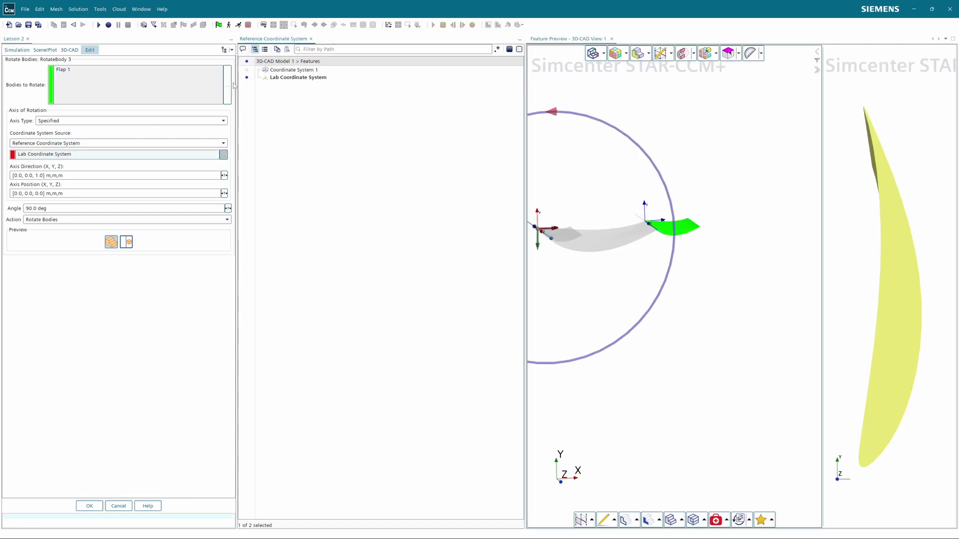
{"action": "left_click", "coordinate": [350, 70]}
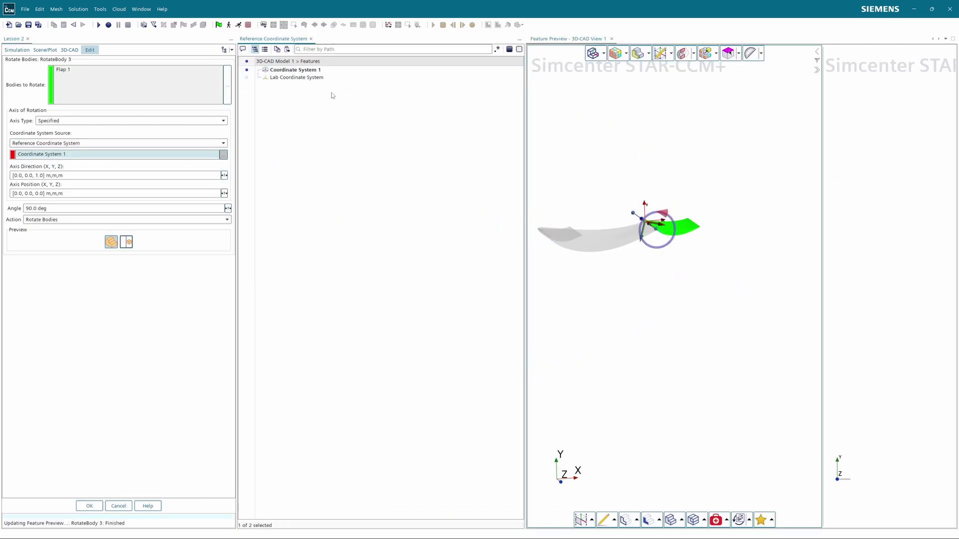
{"action": "left_click", "coordinate": [84, 506]}
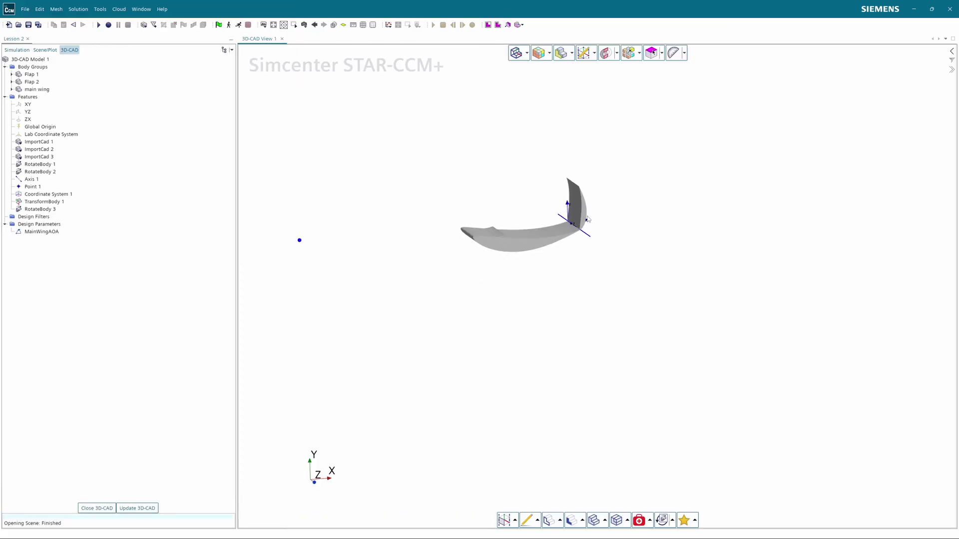
Edit the RotateBody 3 feature of Flap 1 and set its rotation angle to 0 deg
{"action": "scroll", "coordinate": [588, 219], "scroll_direction": "up", "scroll_amount": 3}
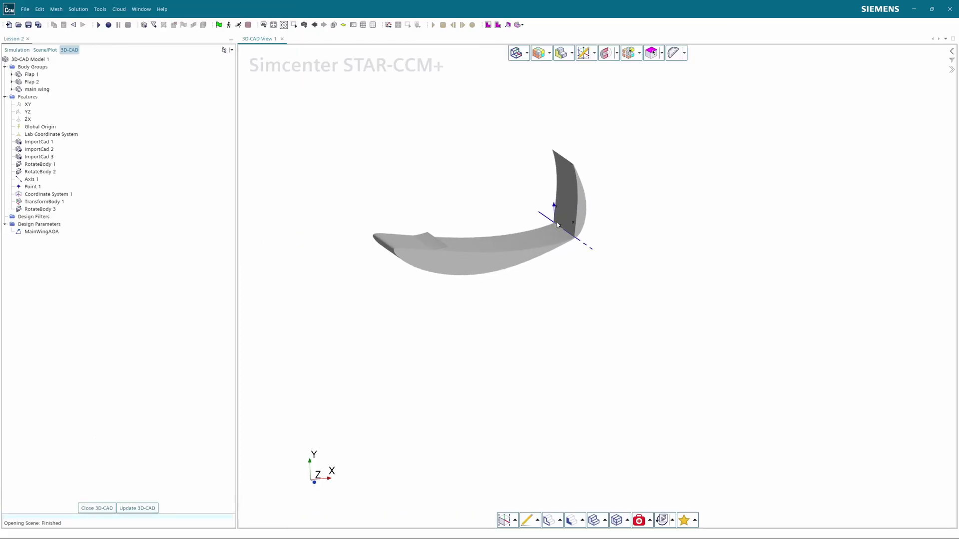
{"action": "double_click", "coordinate": [22, 212]}
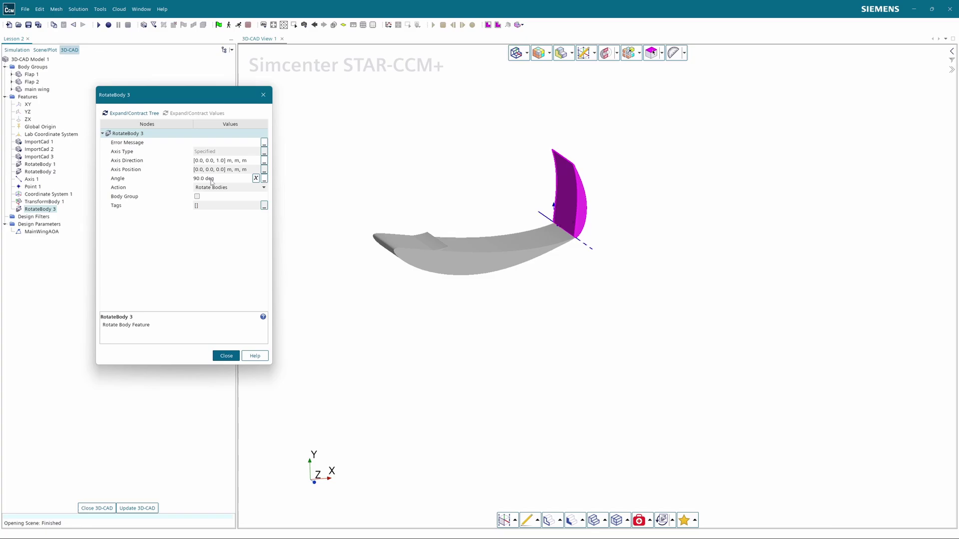
{"action": "left_click", "coordinate": [226, 356]}
{"action": "right_click", "coordinate": [18, 210]}
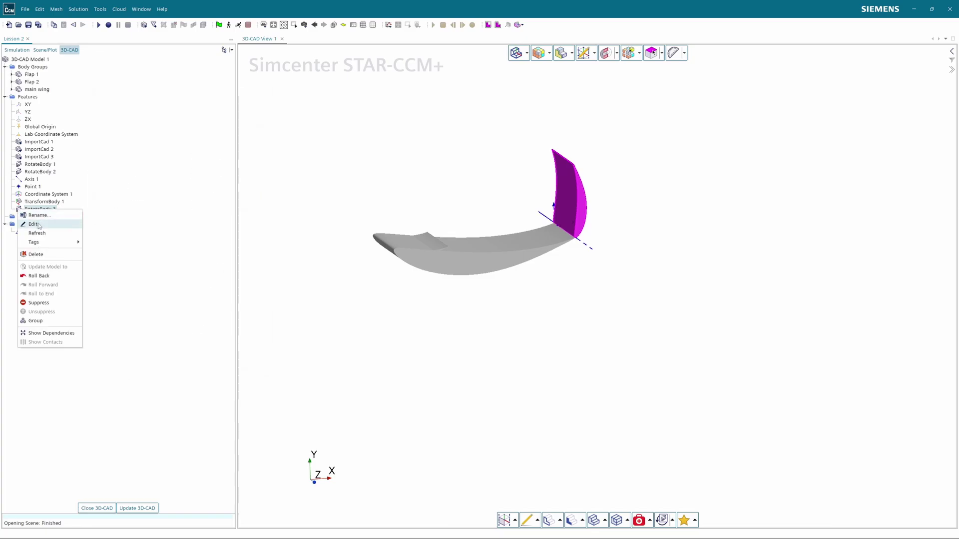
{"action": "left_click", "coordinate": [33, 224]}
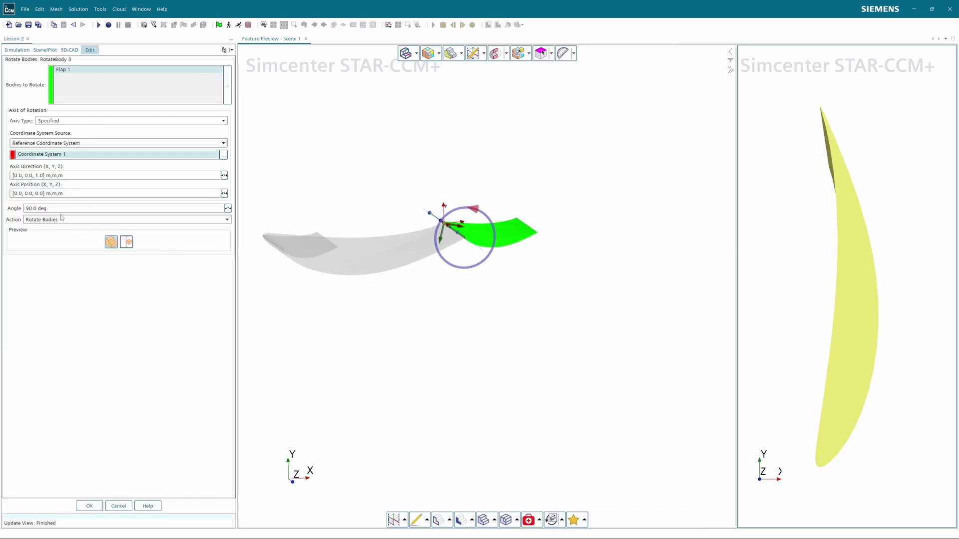
{"action": "triple_click", "coordinate": [58, 210]}
{"action": "type", "text": "0"}
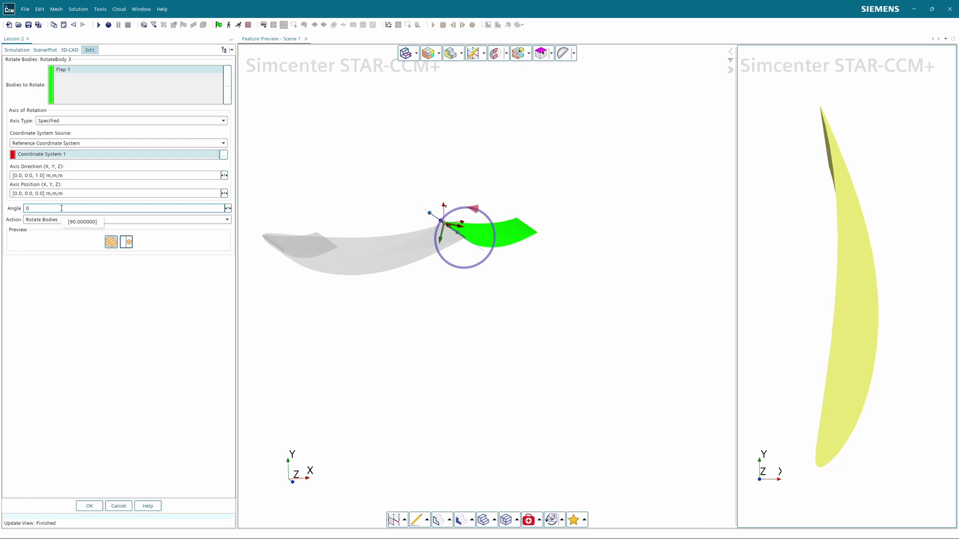
{"action": "key", "text": "Return"}
Expose Flap 1's rotation angle as a design parameter named Flap1AOA and accept the edited rotation
{"action": "left_click", "coordinate": [227, 208]}
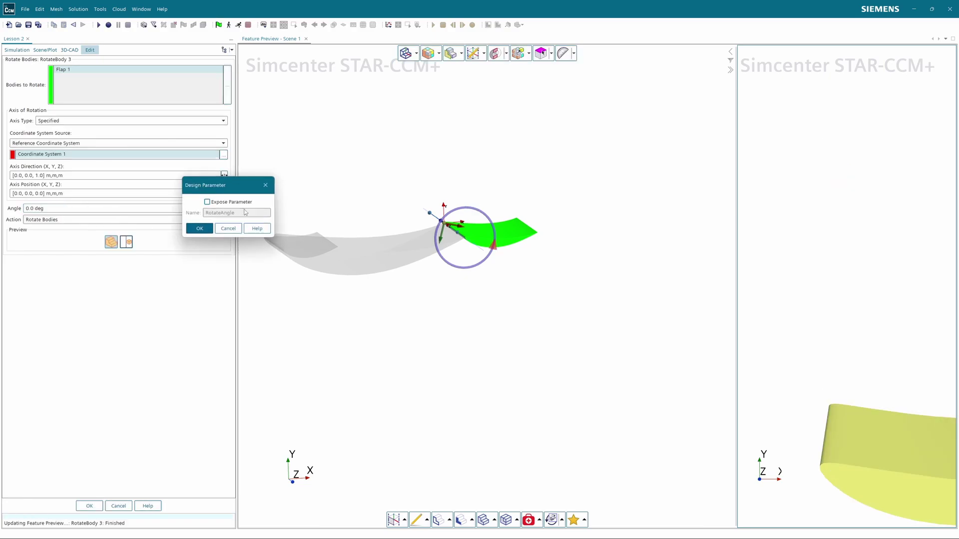
{"action": "left_click", "coordinate": [207, 202]}
{"action": "key", "text": "Tab"}
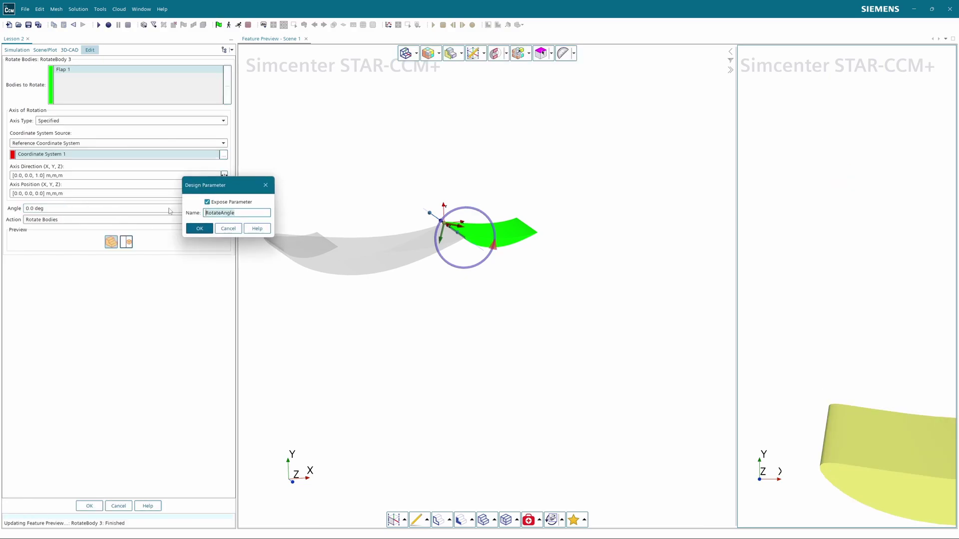
{"action": "type", "text": ">F"}
{"action": "key", "text": "BackSpace"}
{"action": "key", "text": "BackSpace"}
{"action": "key", "text": "BackSpace"}
{"action": "type", "text": "Flap1AOA"}
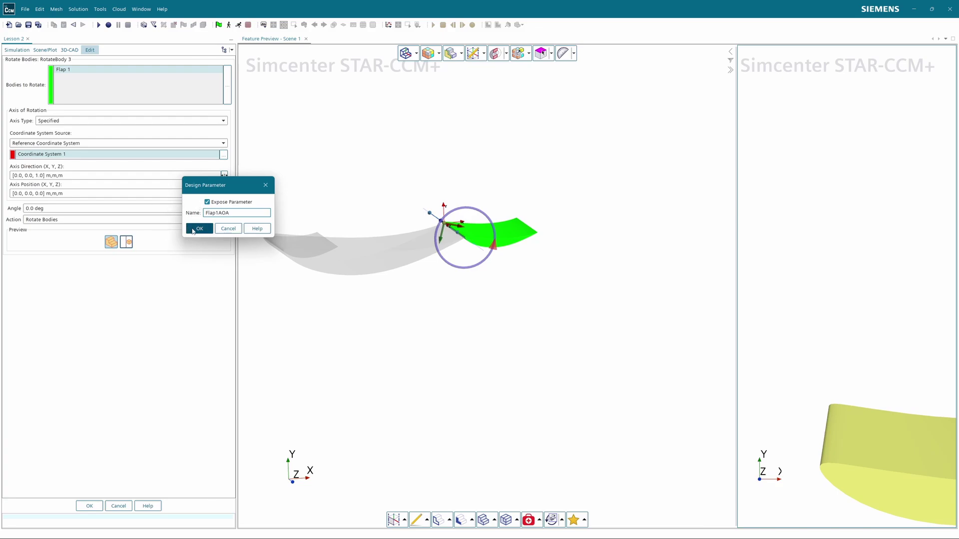
{"action": "left_click", "coordinate": [198, 229]}
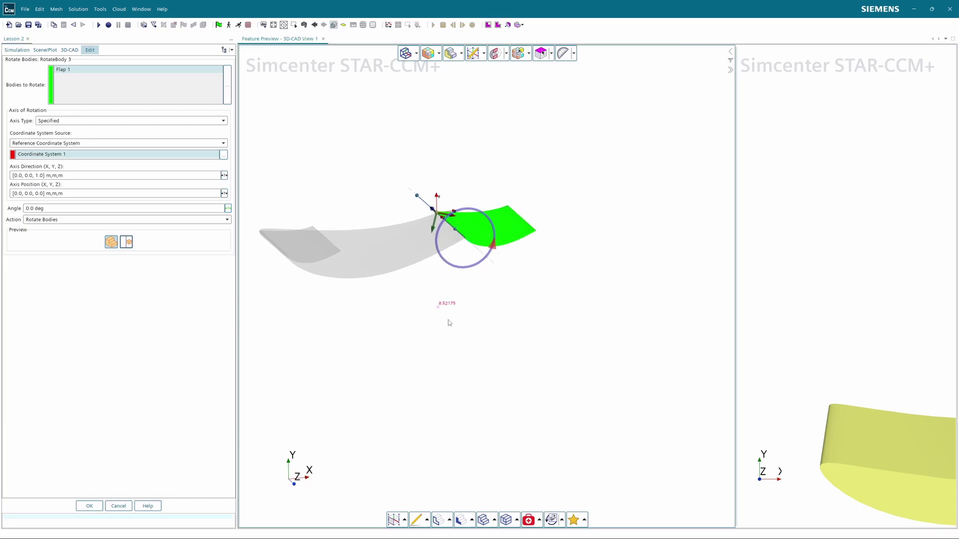
{"action": "left_click", "coordinate": [97, 509]}
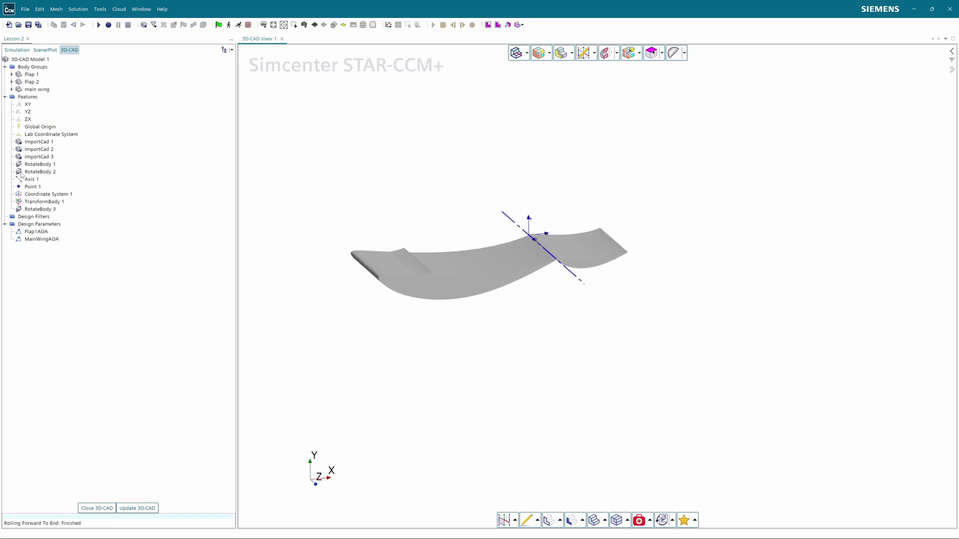
Start a translation of Flap 1 with Coordinate System 1 as its reference coordinate system
{"action": "double_click", "coordinate": [20, 75]}
{"action": "left_click", "coordinate": [264, 95]}
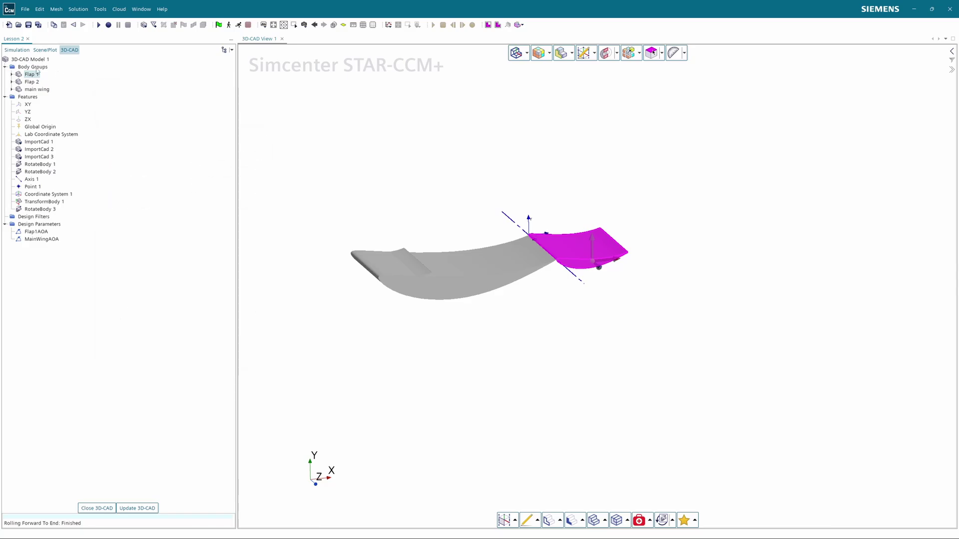
{"action": "right_click", "coordinate": [20, 75]}
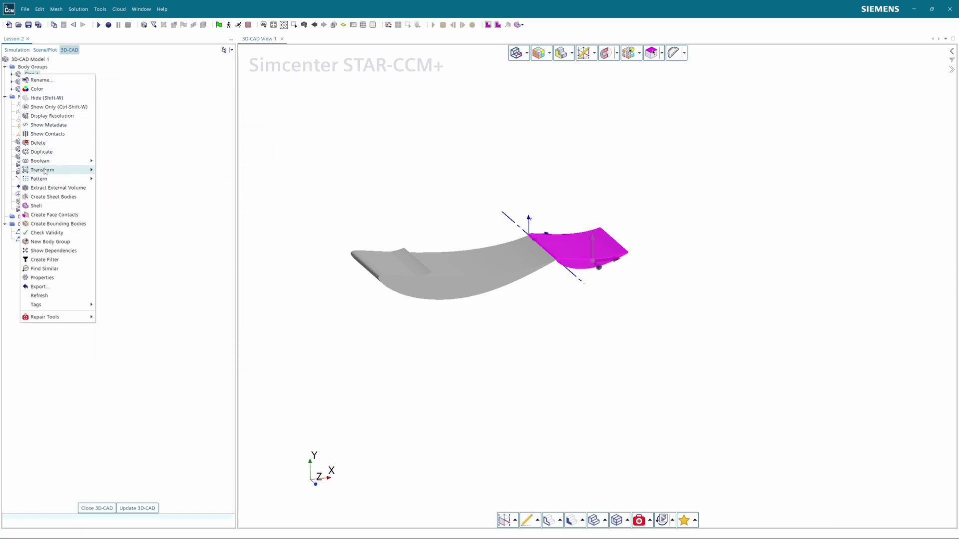
{"action": "mouse_move", "coordinate": [44, 179]}
{"action": "left_click", "coordinate": [144, 173]}
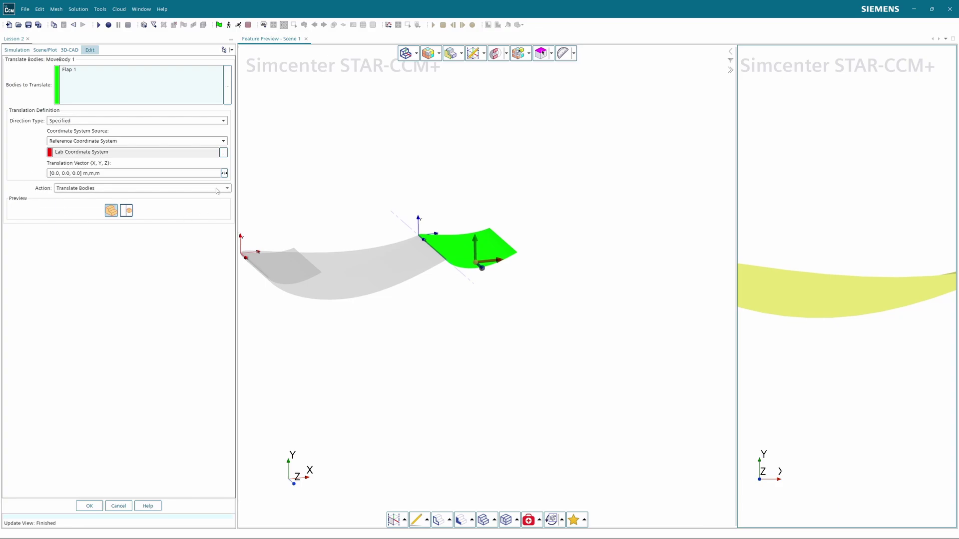
{"action": "left_click", "coordinate": [223, 152]}
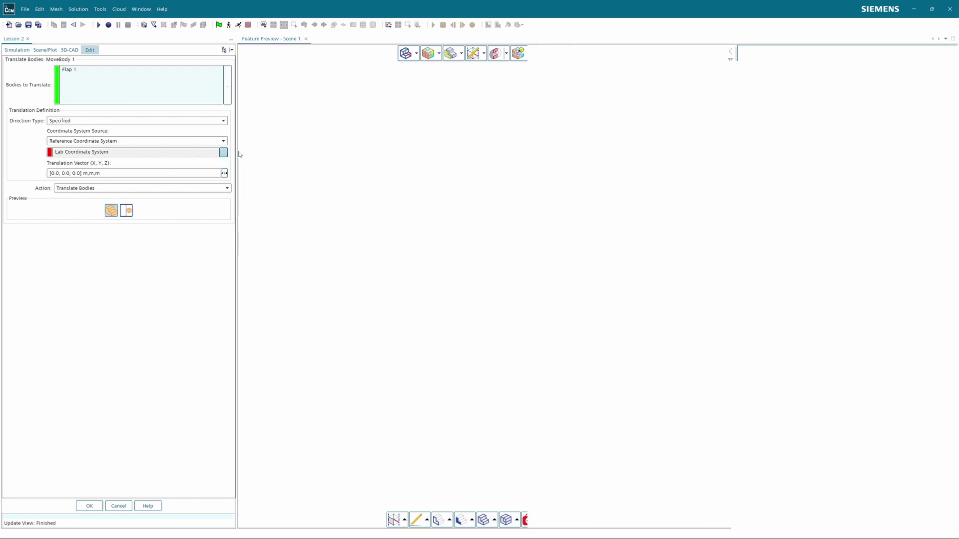
{"action": "left_click", "coordinate": [248, 71]}
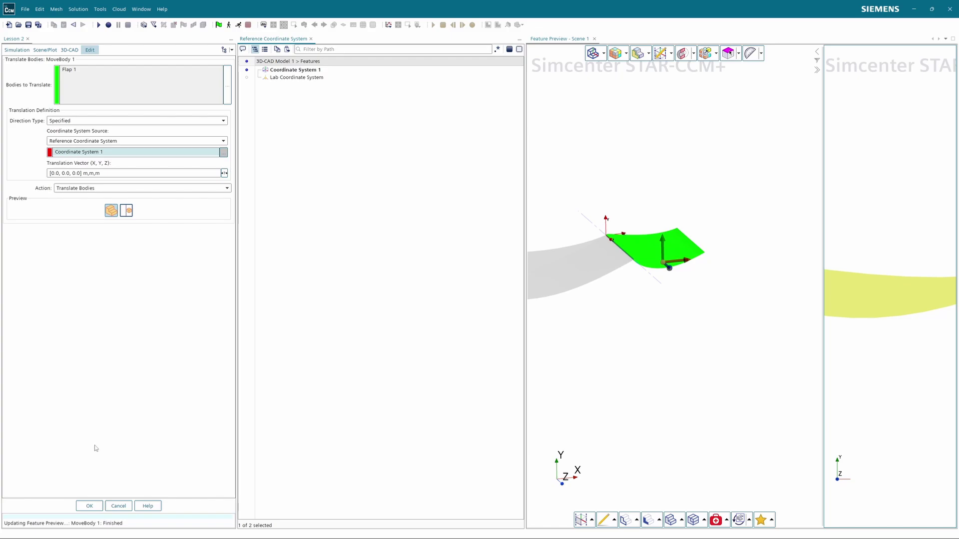
Expose Flap 1's translation vector as a design parameter named Flap1XY and accept the translation
{"action": "left_click", "coordinate": [224, 173]}
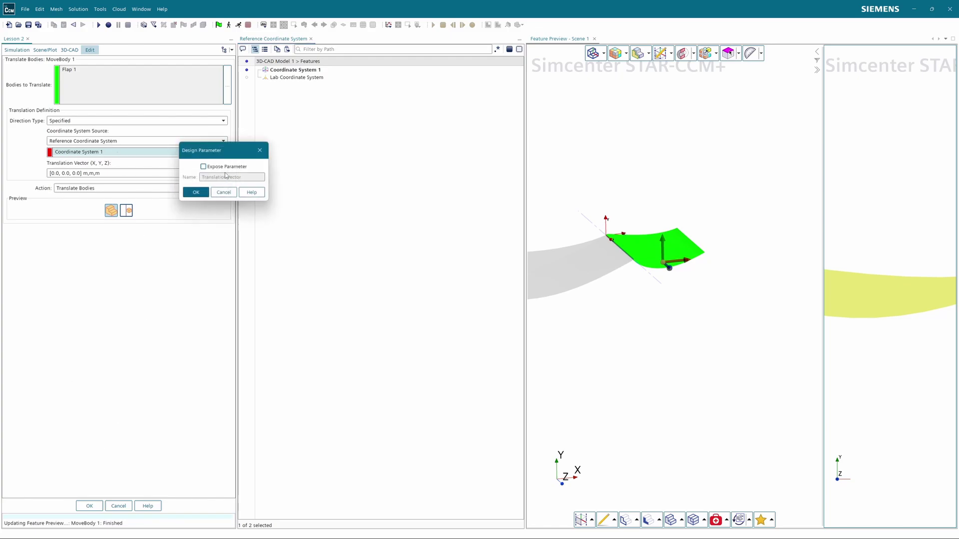
{"action": "left_click", "coordinate": [203, 167]}
{"action": "double_click", "coordinate": [241, 178]}
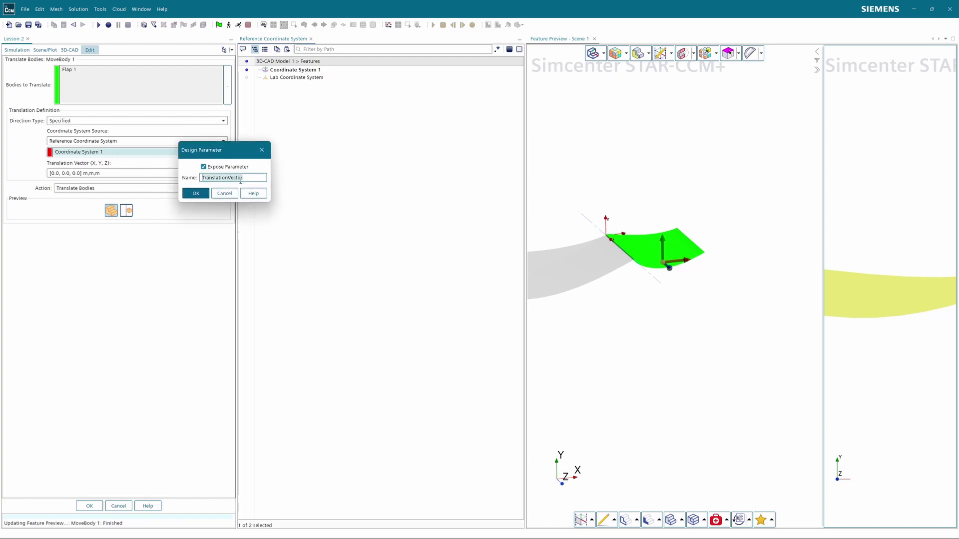
{"action": "type", "text": "<"}
{"action": "key", "text": "BackSpace"}
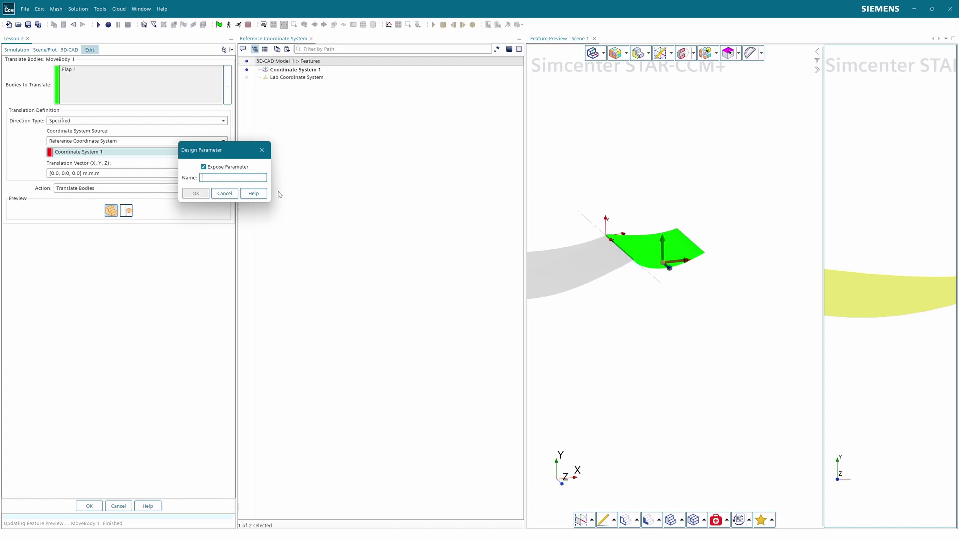
{"action": "type", "text": "Flap1XY"}
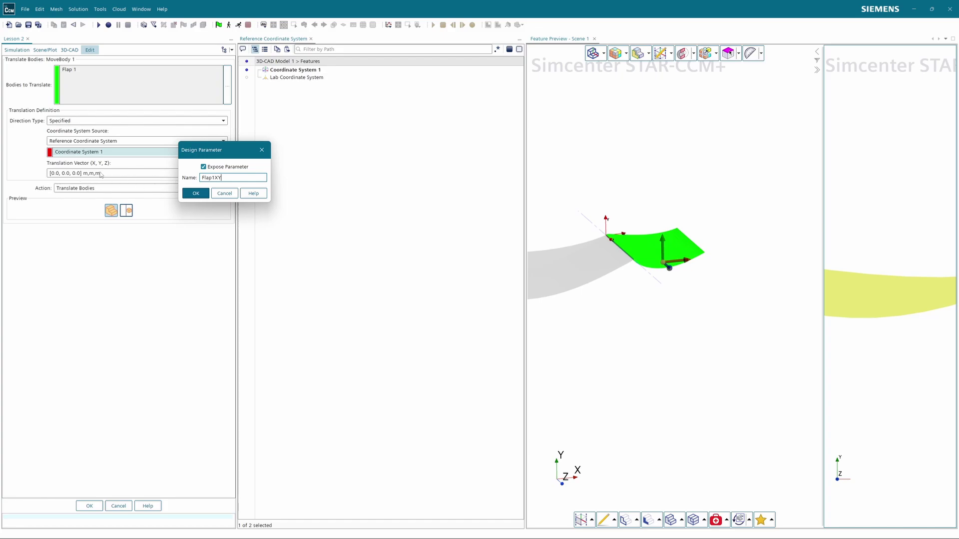
{"action": "left_click", "coordinate": [203, 194]}
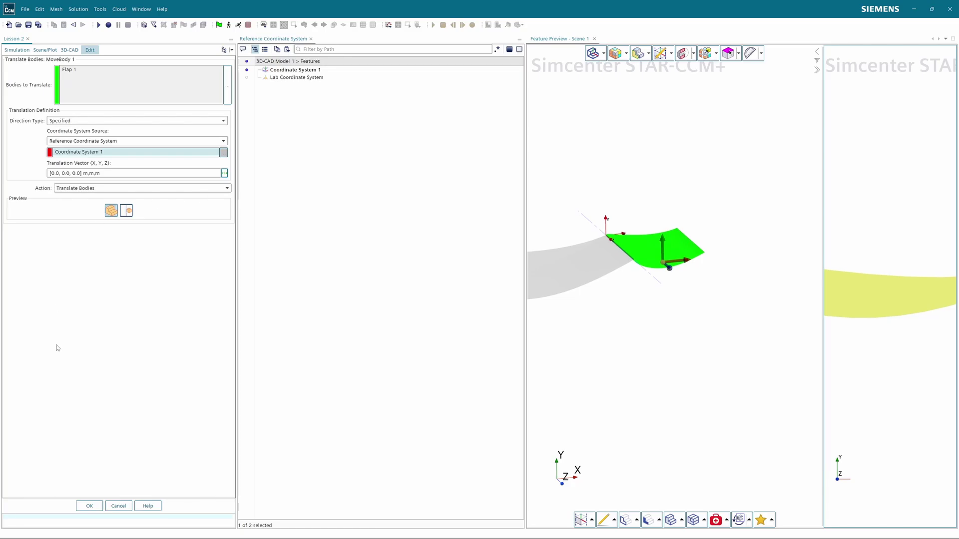
{"action": "left_click", "coordinate": [89, 507]}
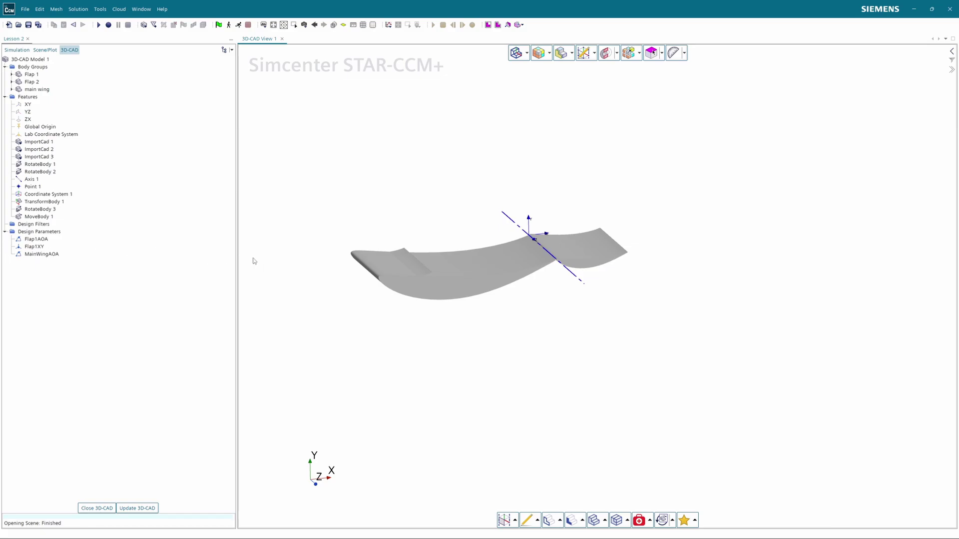
Set the Flap1AOA design parameter to 10 deg
{"action": "double_click", "coordinate": [20, 239]}
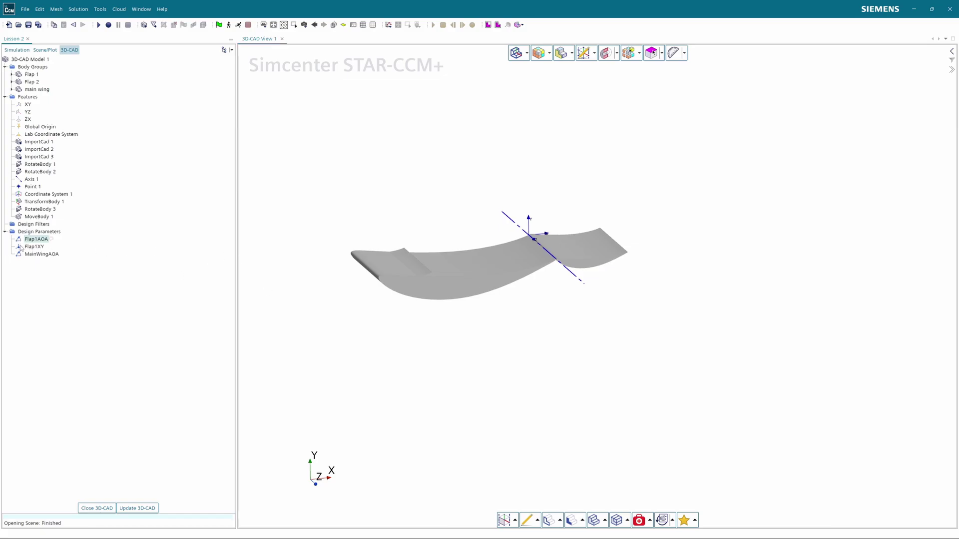
{"action": "left_click", "coordinate": [212, 151]}
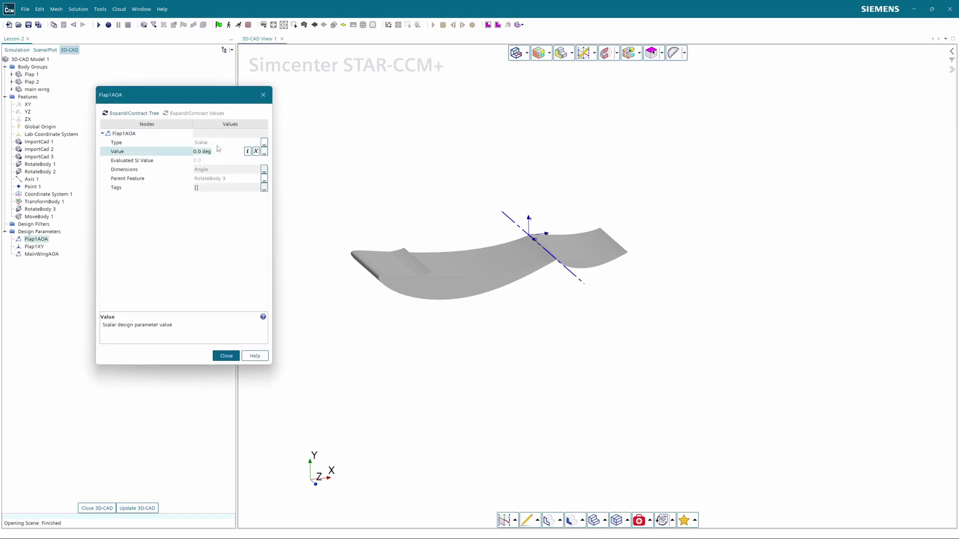
{"action": "type", "text": "10"}
{"action": "left_click", "coordinate": [229, 357]}
Change the Flap1XY design parameter to offset Flap 1 in X and Y from the main wing's trailing edge
{"action": "double_click", "coordinate": [20, 247]}
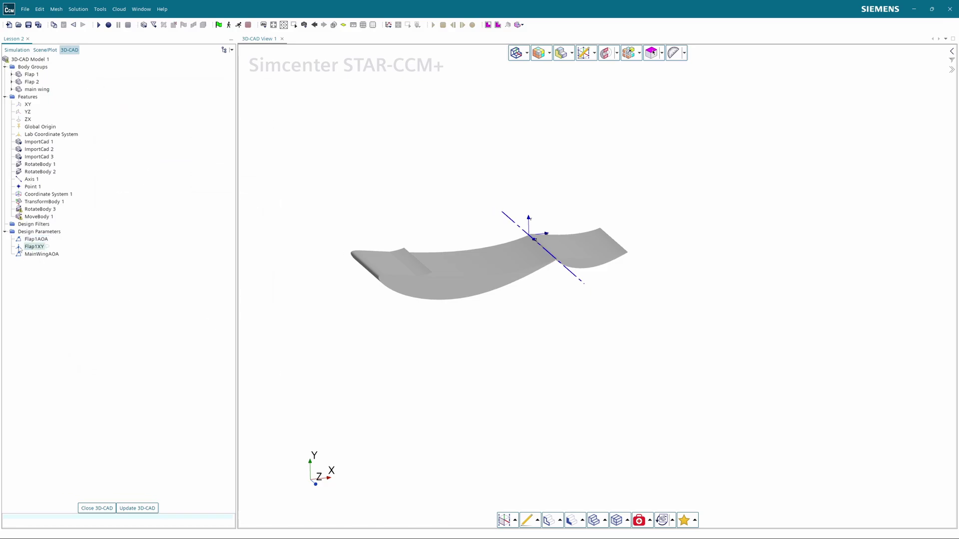
{"action": "left_click", "coordinate": [199, 151]}
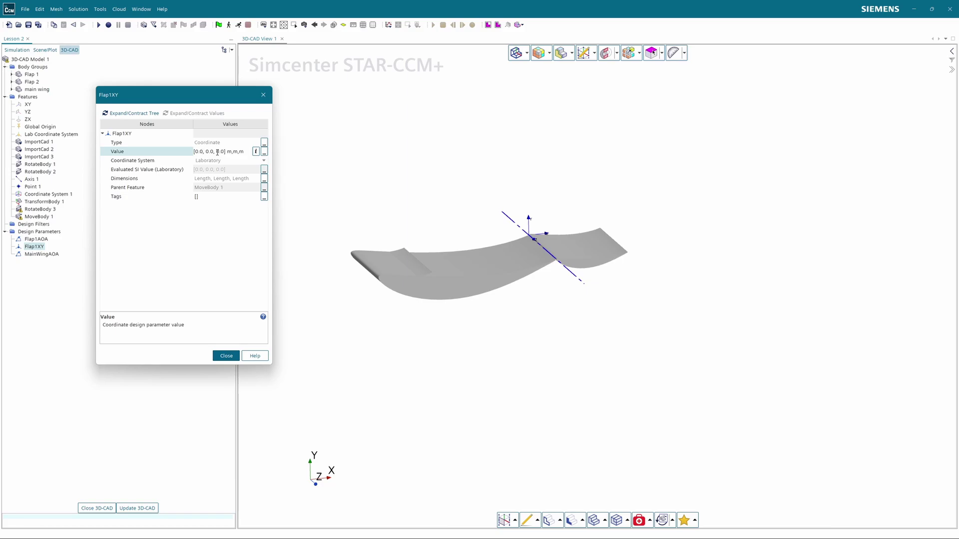
{"action": "type", "text": "1"}
{"action": "type", "text": "1"}
{"action": "key", "text": "Return"}
{"action": "left_click", "coordinate": [223, 357]}
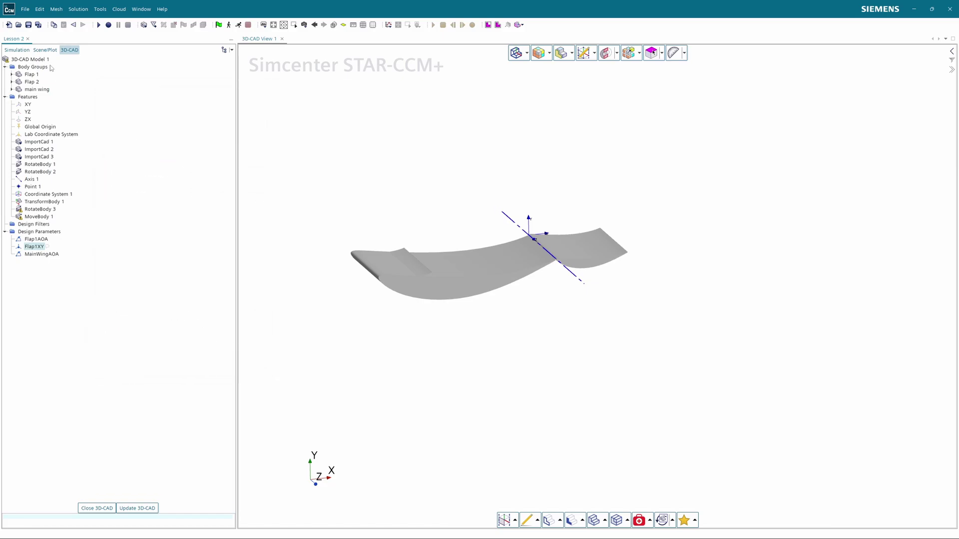
Update the 3D-CAD model with the new flap parameters and inspect the gap between Flap 1 and the main wing
{"action": "right_click", "coordinate": [6, 60]}
{"action": "left_click", "coordinate": [25, 63]}
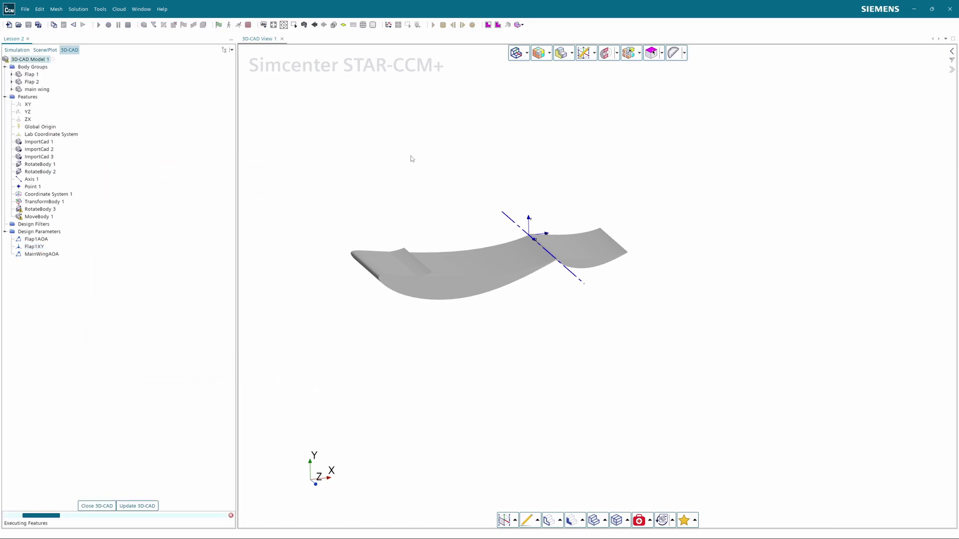
{"action": "scroll", "coordinate": [560, 257], "scroll_direction": "up", "scroll_amount": 6}
{"action": "mouse_move", "coordinate": [567, 341]}
{"action": "left_mouse_down"}
{"action": "mouse_move", "coordinate": [520, 285]}
{"action": "mouse_move", "coordinate": [558, 324]}
{"action": "left_mouse_up"}
{"action": "scroll", "coordinate": [497, 339], "scroll_direction": "down", "scroll_amount": 5}
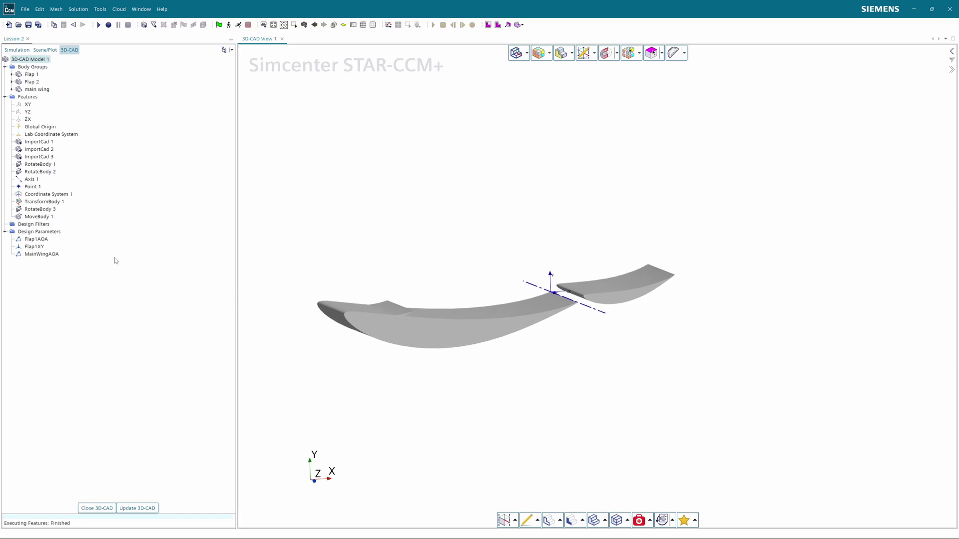
Set the MainWingAOA design parameter to 15 deg, update the 3D-CAD model and inspect the flap's position at the trailing edge
{"action": "double_click", "coordinate": [19, 255]}
{"action": "left_click", "coordinate": [214, 151]}
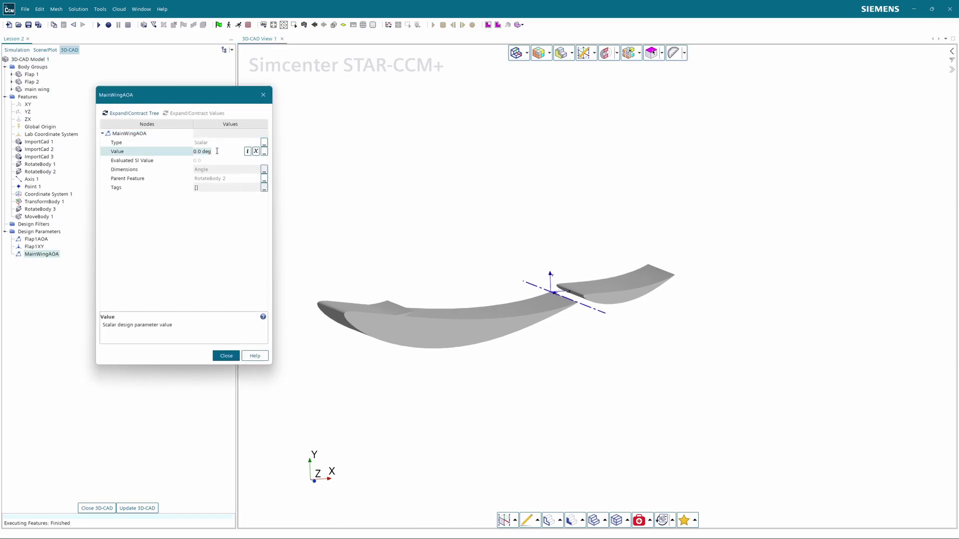
{"action": "key", "text": "ctrl+a"}
{"action": "type", "text": "15"}
{"action": "key", "text": "Return"}
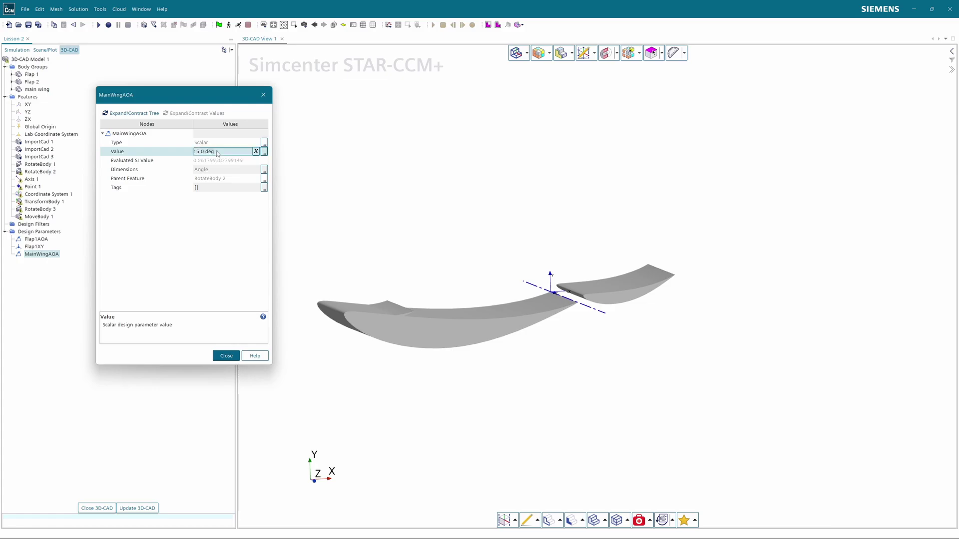
{"action": "left_click", "coordinate": [227, 355]}
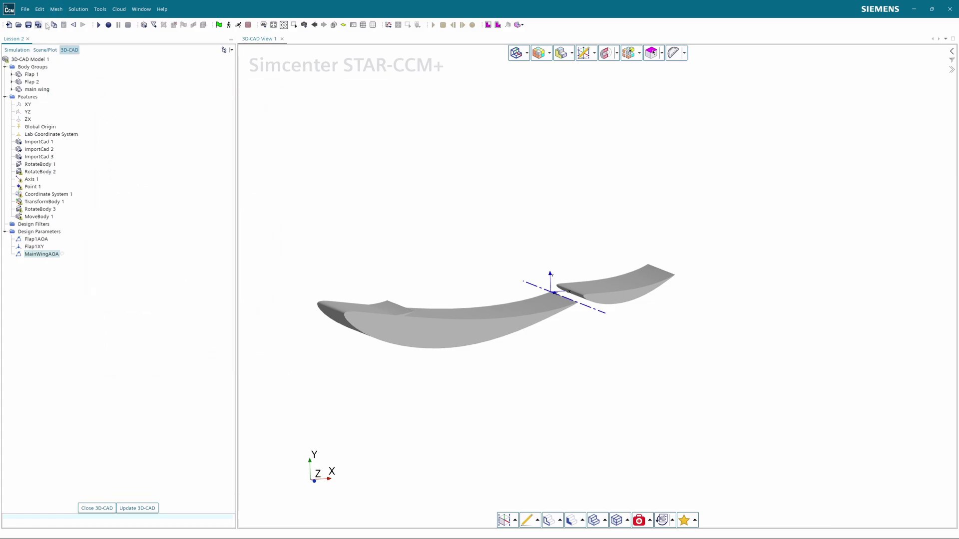
{"action": "right_click", "coordinate": [5, 59]}
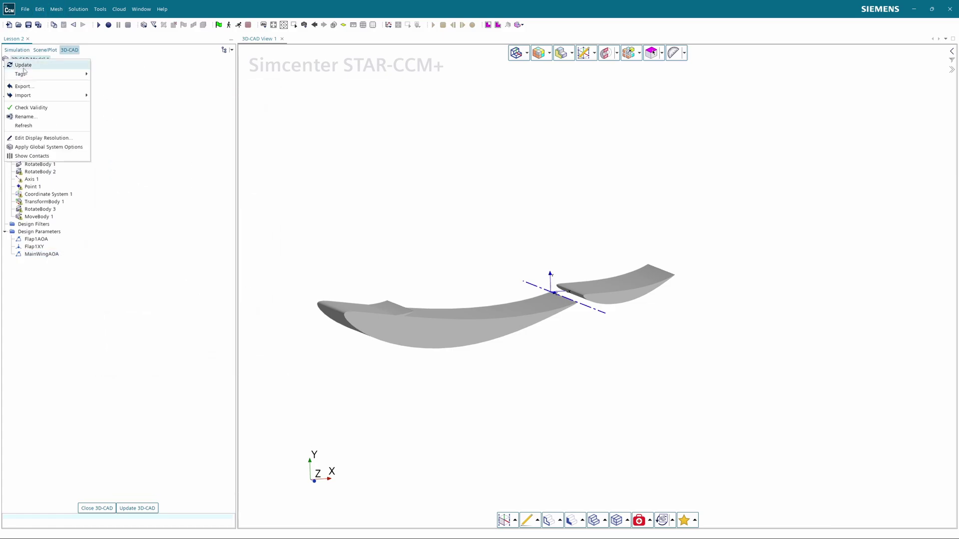
{"action": "left_click", "coordinate": [21, 65]}
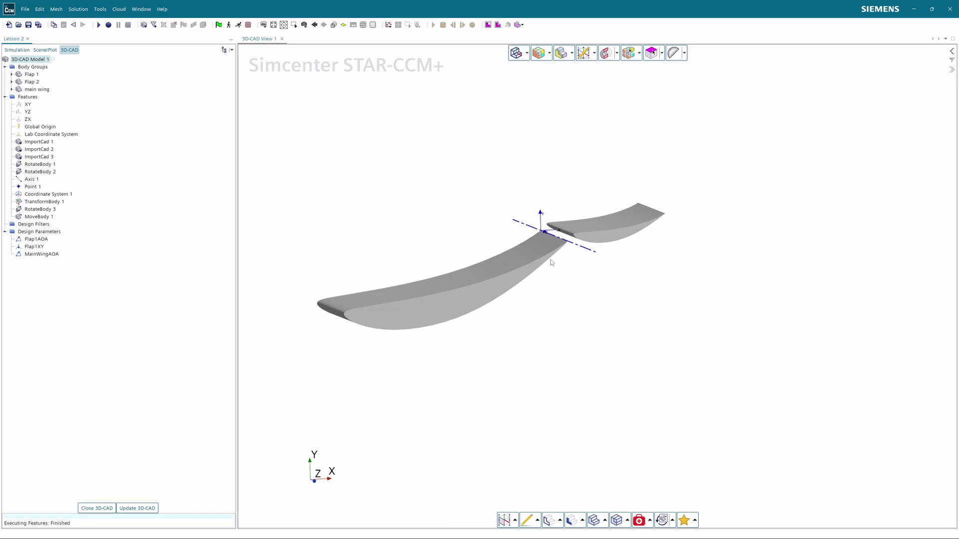
{"action": "scroll", "coordinate": [551, 263], "scroll_direction": "up", "scroll_amount": 5}
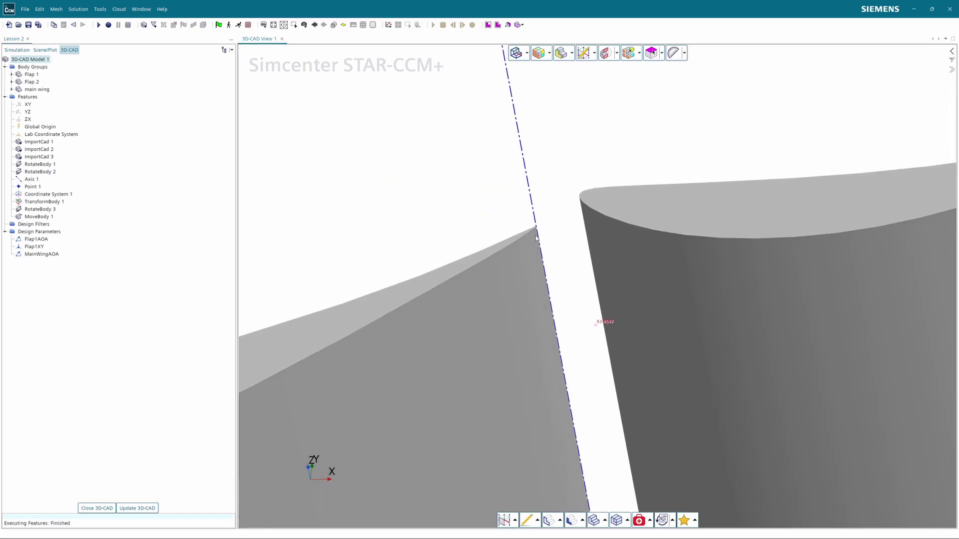
{"action": "scroll", "coordinate": [537, 238], "scroll_direction": "down", "scroll_amount": 5}
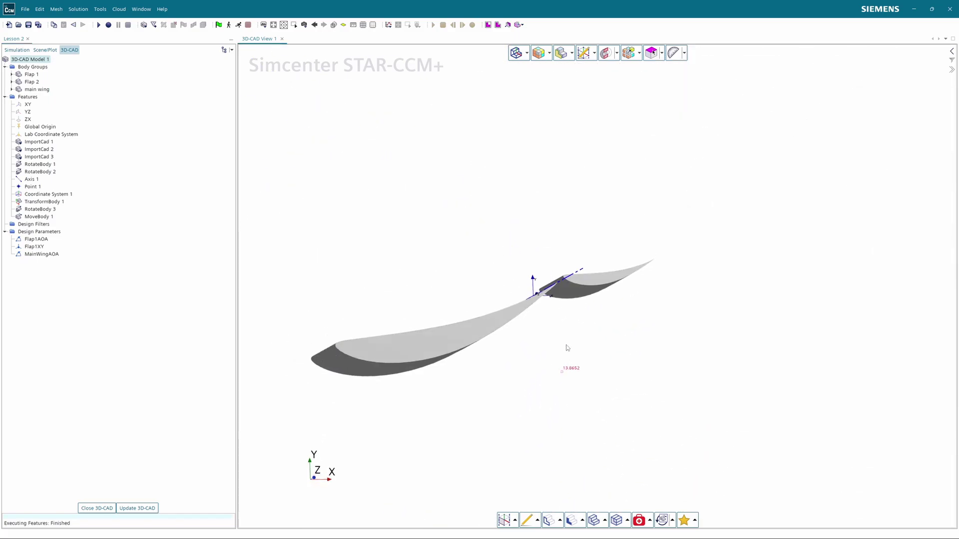
Set the MainWingAOA design parameter to 0
{"action": "left_click_drag", "start_coordinate": [567, 348], "coordinate": [553, 300]}
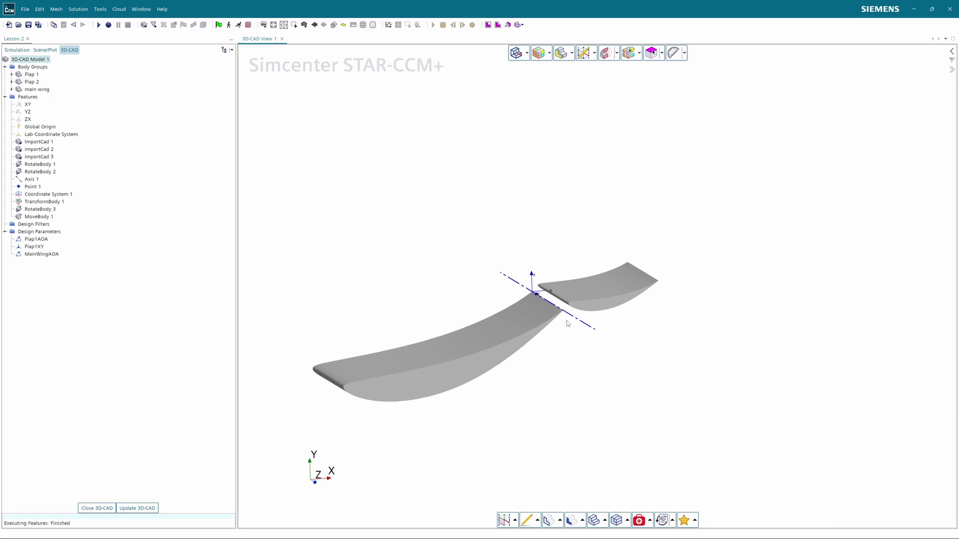
{"action": "scroll", "coordinate": [558, 312], "scroll_direction": "up", "scroll_amount": 3}
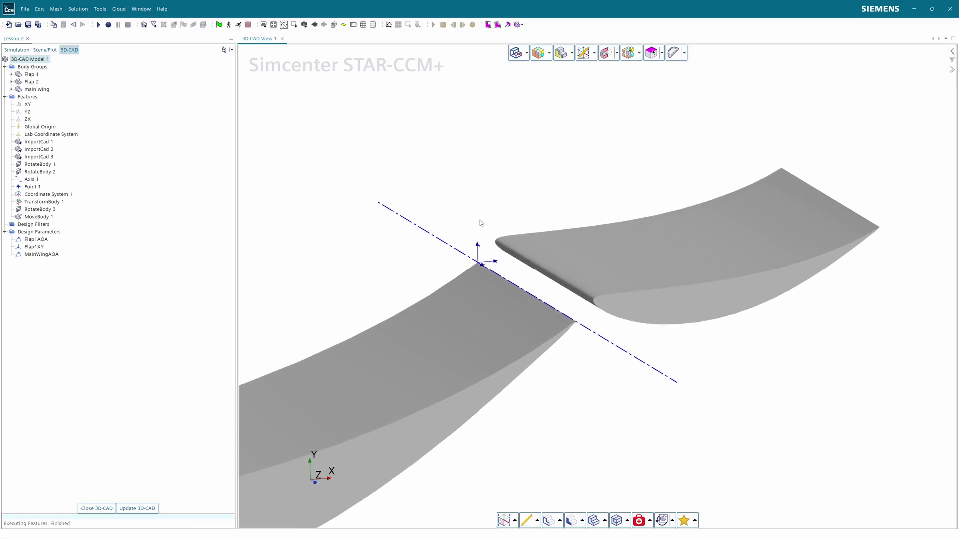
{"action": "scroll", "coordinate": [538, 338], "scroll_direction": "down", "scroll_amount": 6}
{"action": "left_click_drag", "start_coordinate": [538, 338], "coordinate": [554, 362]}
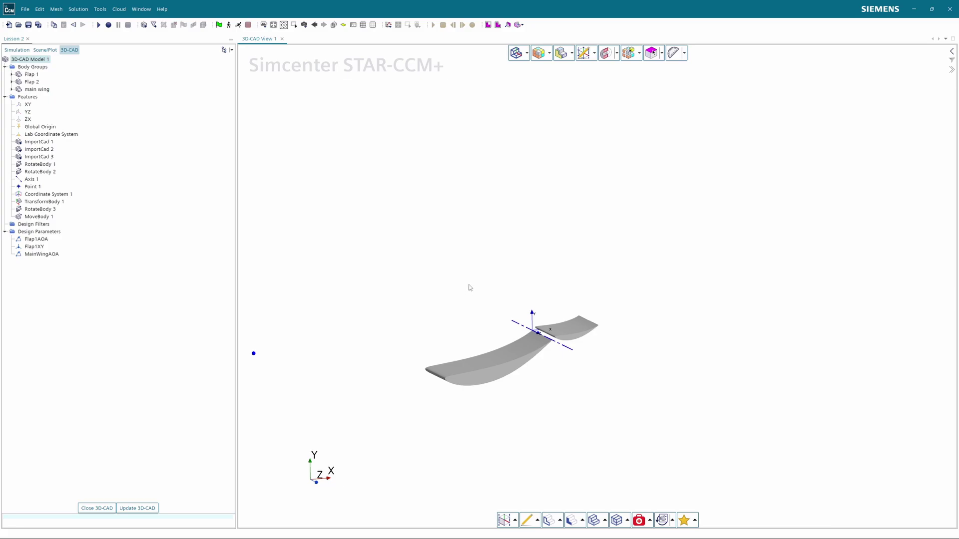
{"action": "double_click", "coordinate": [25, 254]}
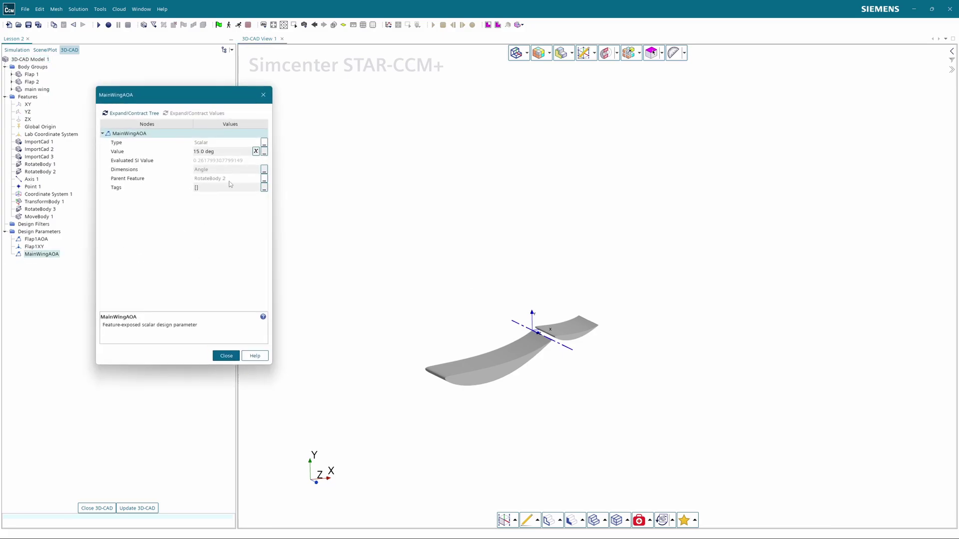
{"action": "left_click", "coordinate": [229, 151]}
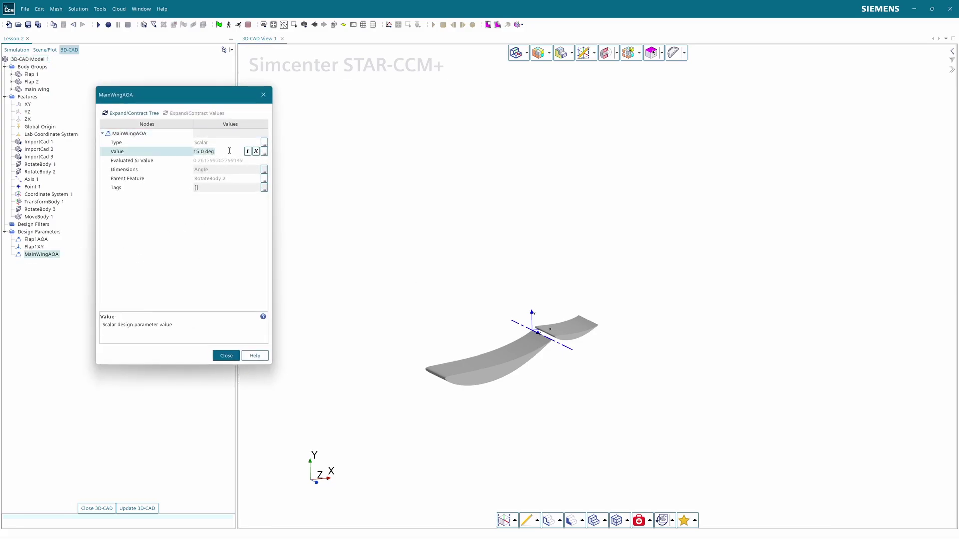
{"action": "key", "text": "ctrl+a"}
{"action": "type", "text": "0"}
{"action": "key", "text": "Return"}
{"action": "left_click", "coordinate": [226, 355]}
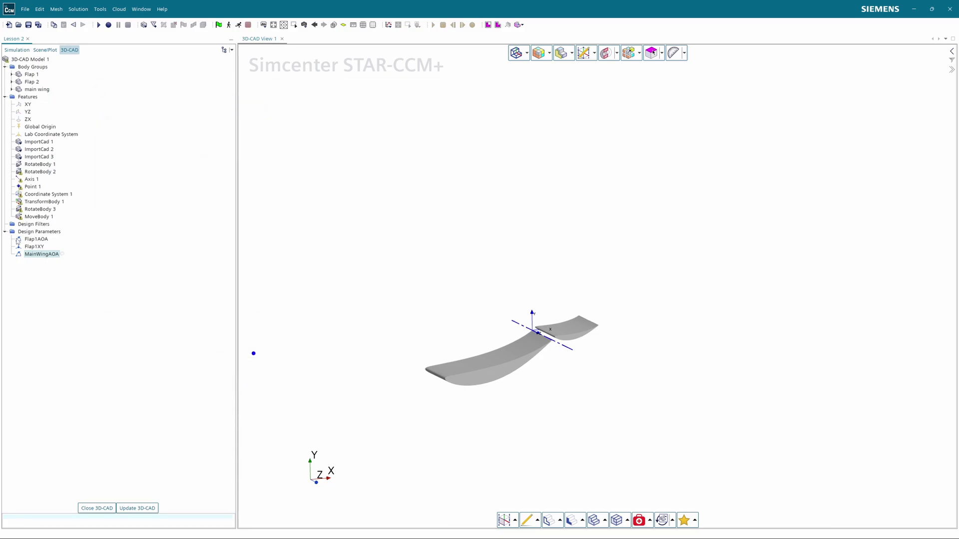
Set the Flap1AOA design parameter to 0 and update the 3D-CAD model
{"action": "double_click", "coordinate": [20, 240]}
{"action": "left_click", "coordinate": [220, 153]}
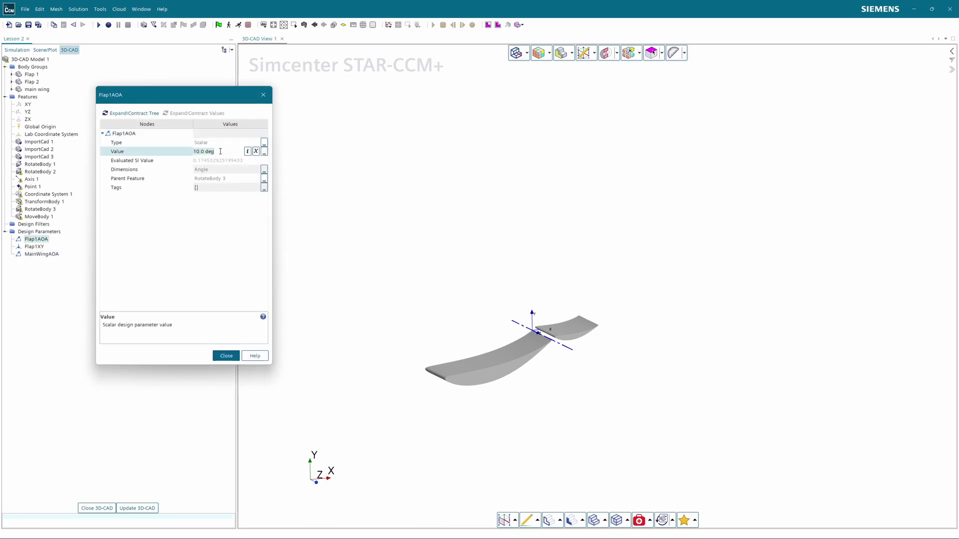
{"action": "key", "text": "ctrl+a"}
{"action": "type", "text": "0"}
{"action": "key", "text": "Return"}
{"action": "left_click", "coordinate": [226, 355]}
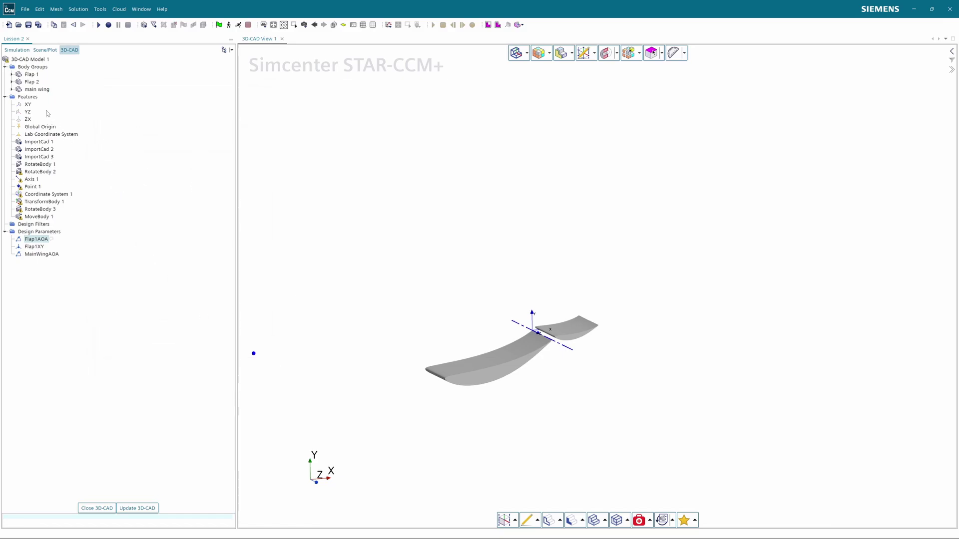
{"action": "right_click", "coordinate": [6, 60]}
{"action": "left_click", "coordinate": [26, 66]}
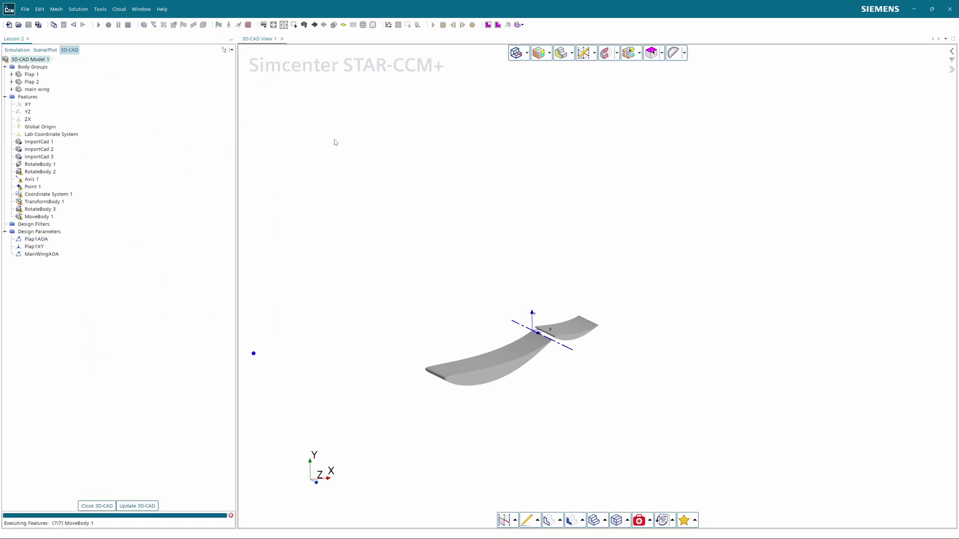
Create an axis from a linear entity using the trailing edge of Flap 1
{"action": "left_click_drag", "start_coordinate": [527, 317], "coordinate": [492, 328]}
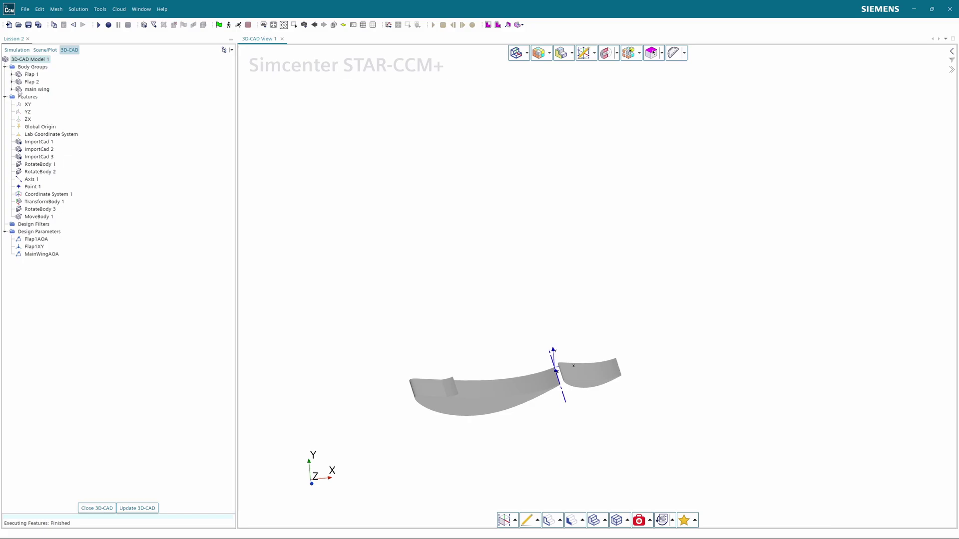
{"action": "left_click", "coordinate": [26, 74]}
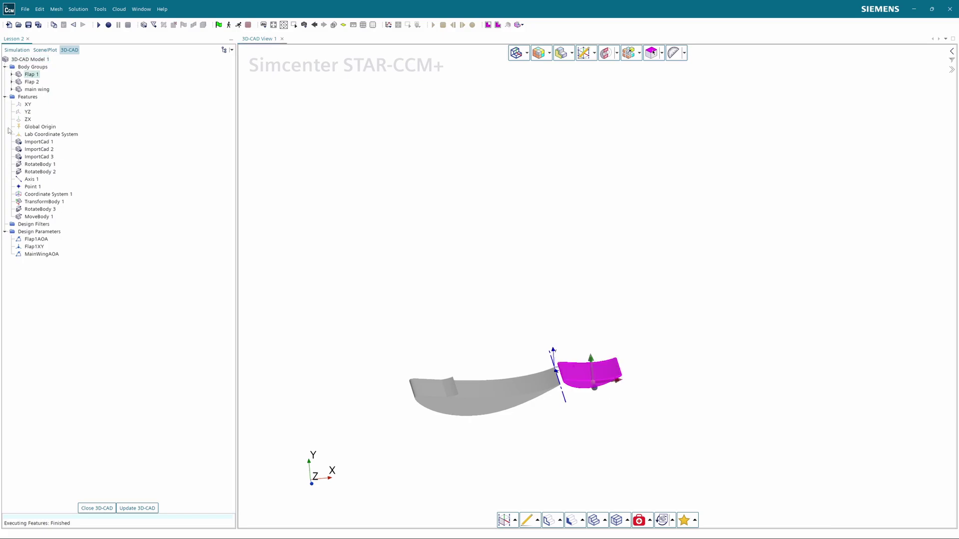
{"action": "left_click", "coordinate": [514, 520]}
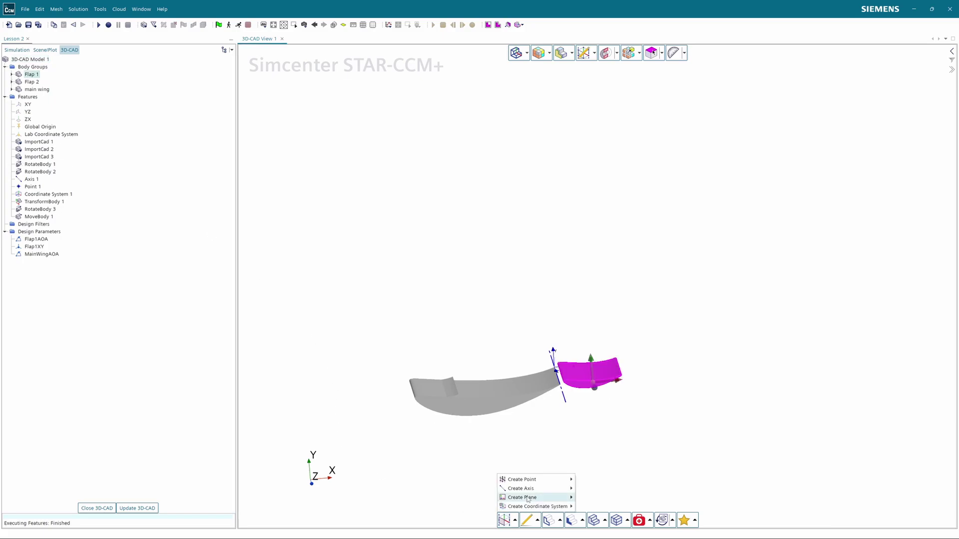
{"action": "mouse_move", "coordinate": [532, 489]}
{"action": "left_click", "coordinate": [611, 453]}
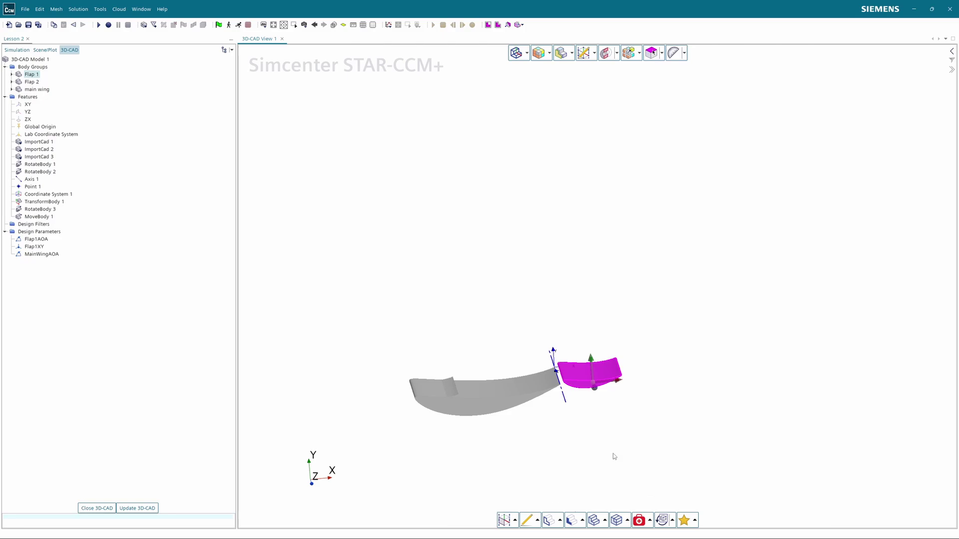
{"action": "scroll", "coordinate": [508, 369], "scroll_direction": "up", "scroll_amount": 5}
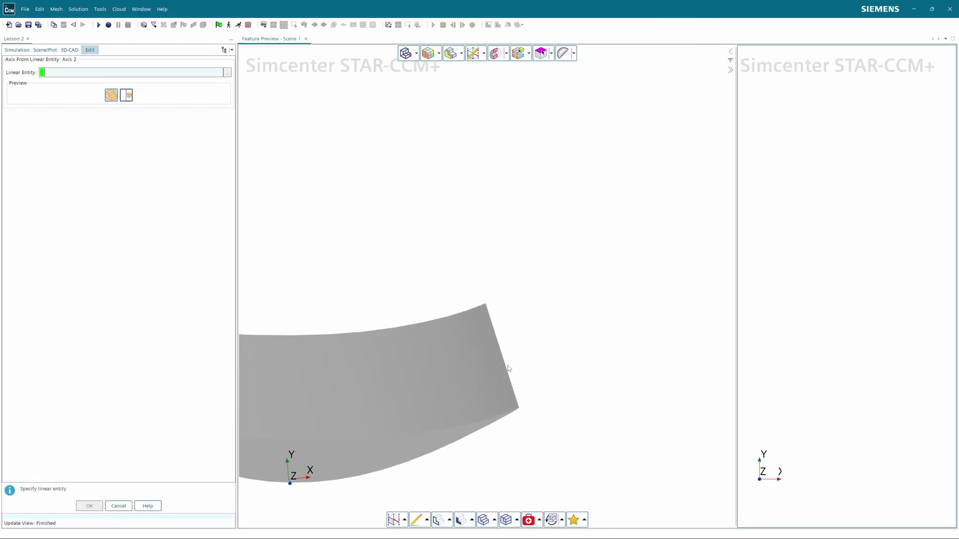
{"action": "left_click", "coordinate": [507, 373]}
{"action": "scroll", "coordinate": [544, 392], "scroll_direction": "down", "scroll_amount": 6}
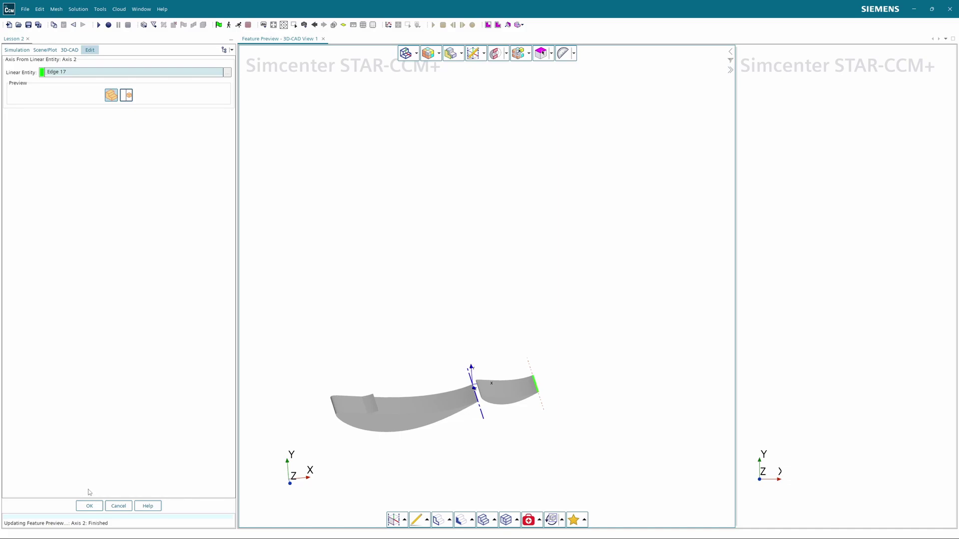
{"action": "left_click", "coordinate": [89, 506]}
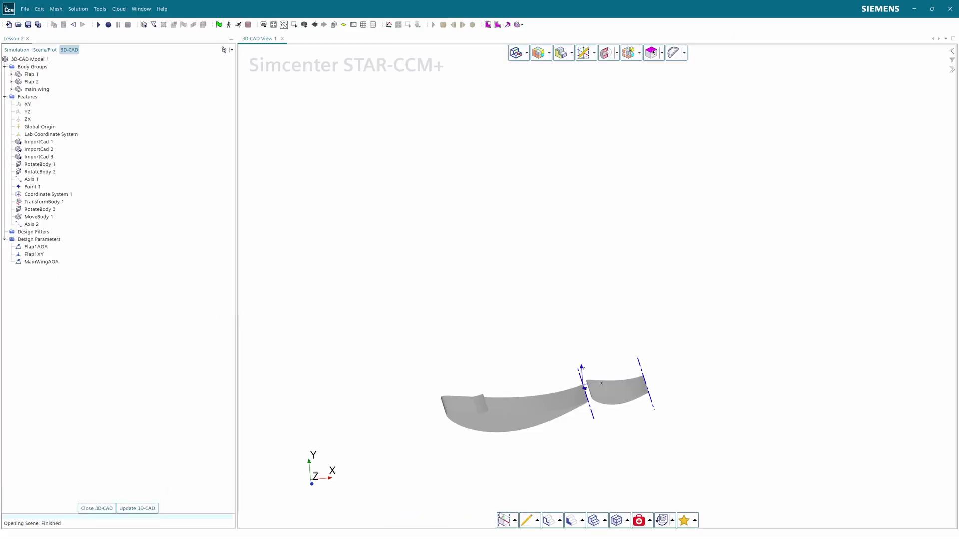
Start a point by offset and reference it to the corner vertex at the end of Flap 1's trailing edge
{"action": "left_click", "coordinate": [505, 520]}
{"action": "mouse_move", "coordinate": [530, 492]}
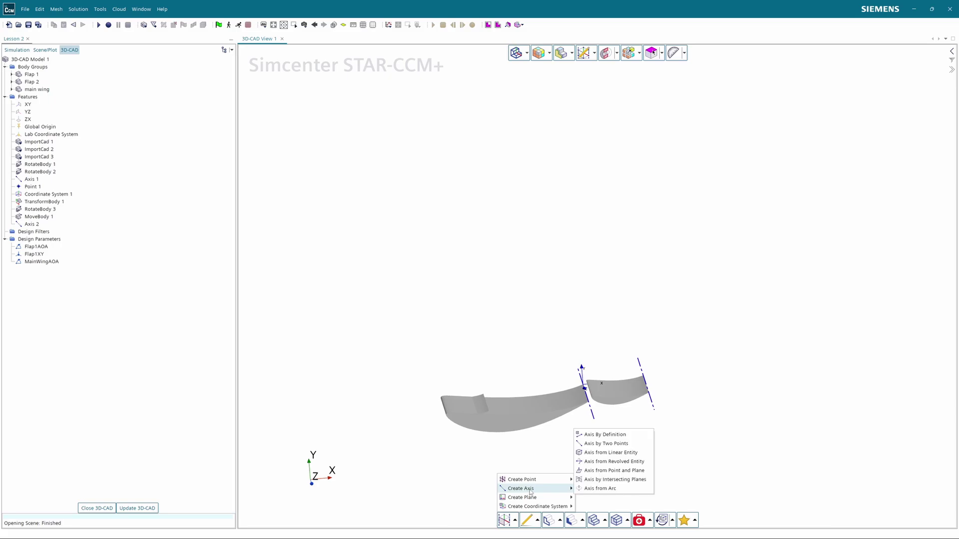
{"action": "left_click", "coordinate": [607, 489]}
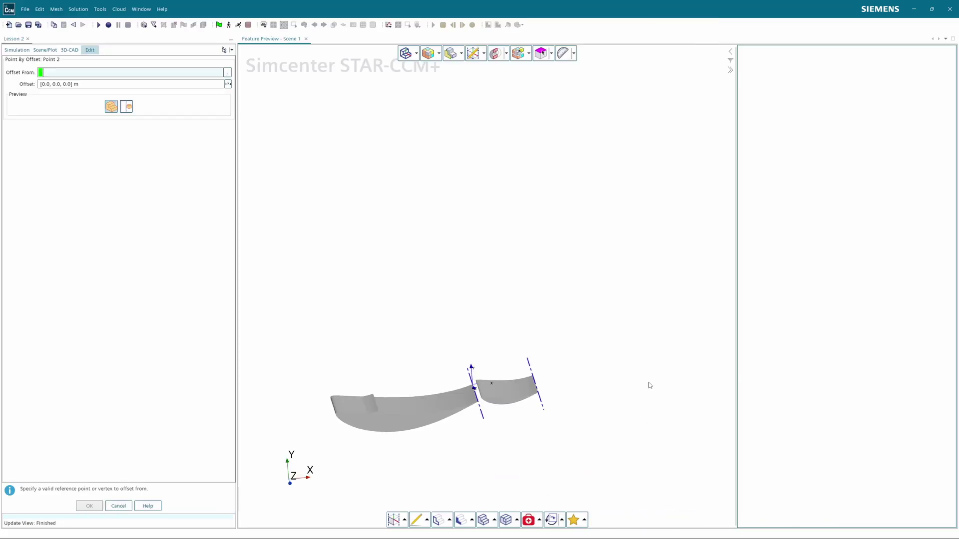
{"action": "scroll", "coordinate": [539, 381], "scroll_direction": "up", "scroll_amount": 10}
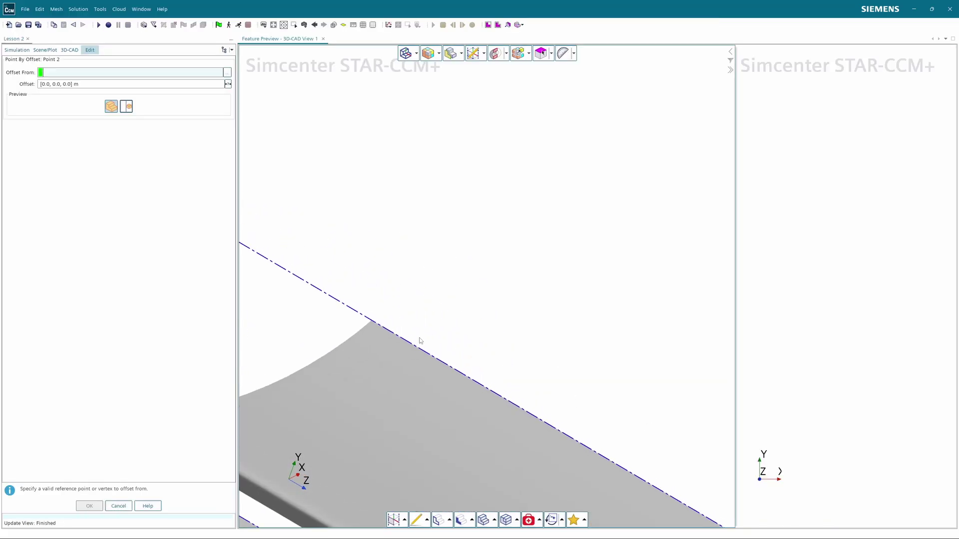
{"action": "left_click_drag", "start_coordinate": [420, 341], "coordinate": [454, 317]}
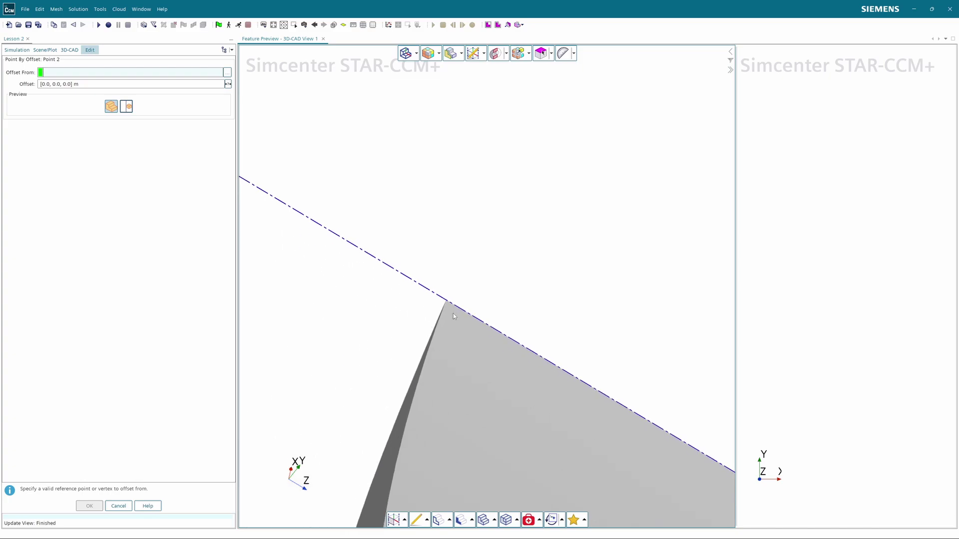
{"action": "middle_click_drag", "start_coordinate": [454, 316], "coordinate": [469, 338]}
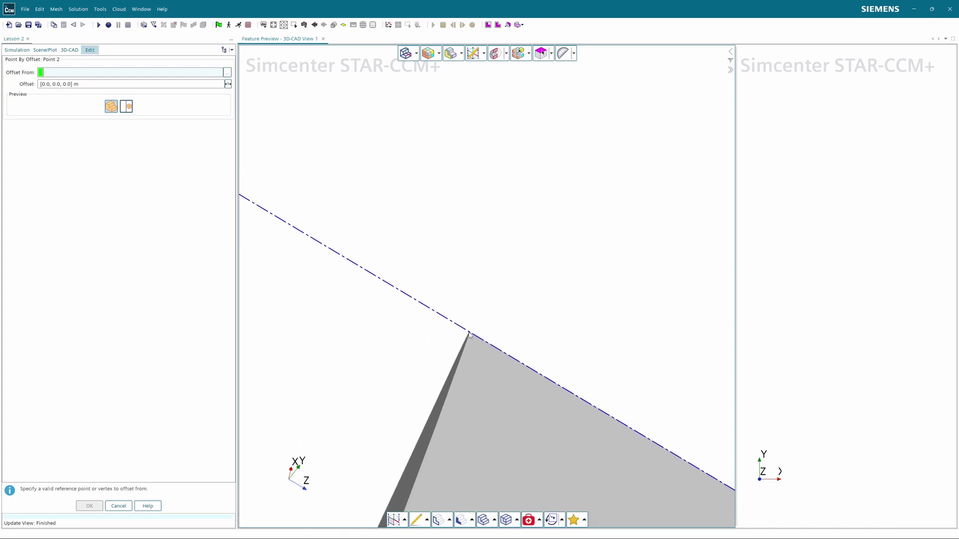
{"action": "left_click", "coordinate": [469, 335]}
{"action": "mouse_move", "coordinate": [469, 335]}
{"action": "left_mouse_down"}
{"action": "mouse_move", "coordinate": [574, 352]}
{"action": "mouse_move", "coordinate": [498, 326]}
{"action": "left_mouse_up"}
{"action": "scroll", "coordinate": [497, 325], "scroll_direction": "down", "scroll_amount": 5}
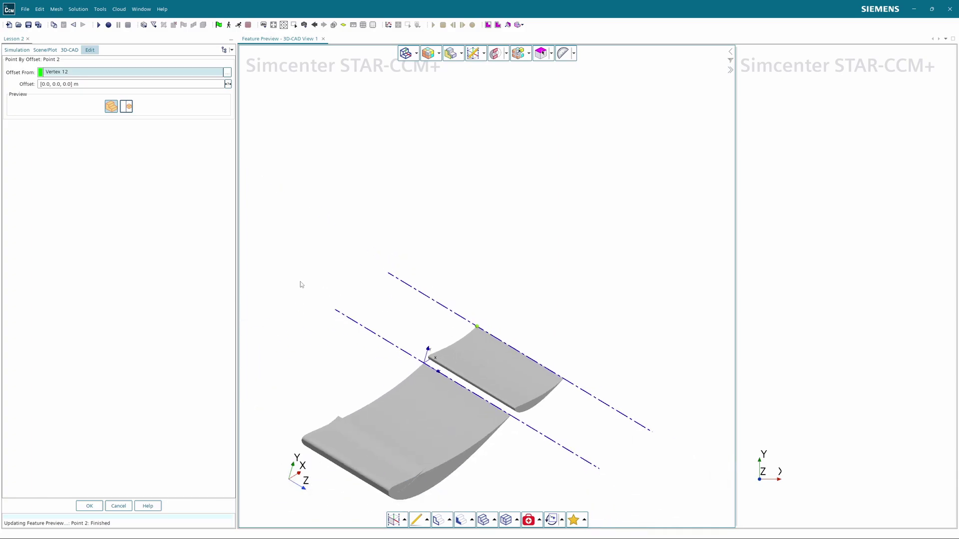
Set the point's offset to [-1.0, 0.0, 0.0] m and create the point
{"action": "left_click", "coordinate": [43, 84]}
{"action": "key", "text": "Home"}
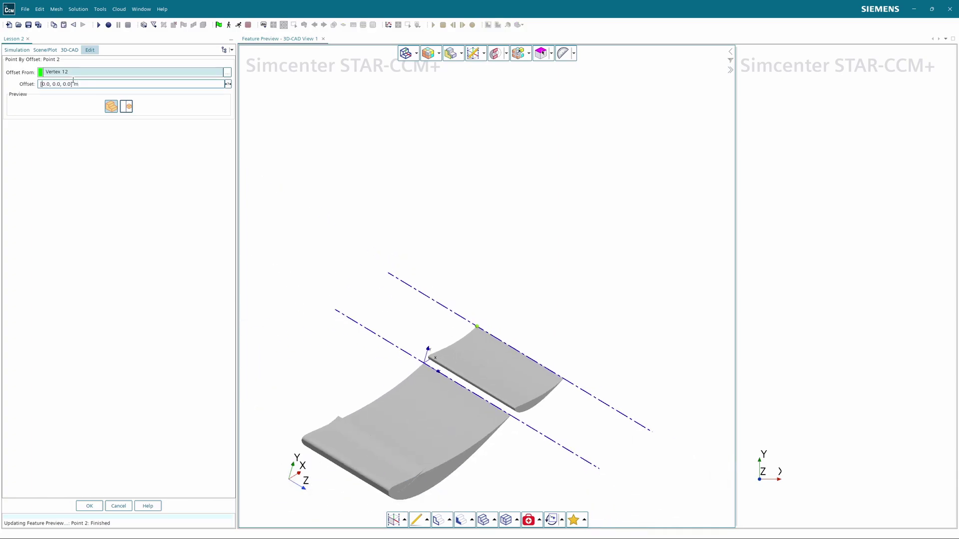
{"action": "key", "text": "Right"}
{"action": "type", "text": "-1"}
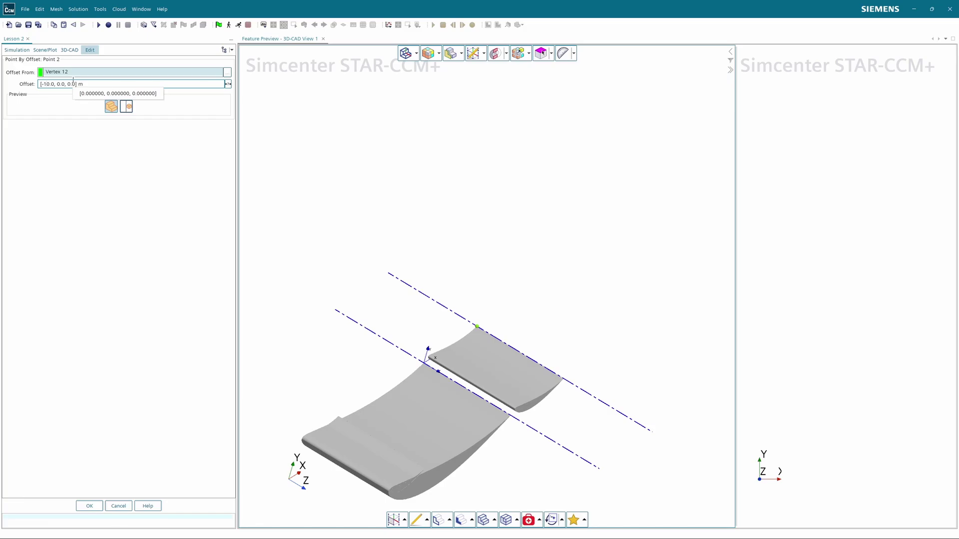
{"action": "key", "text": "Delete"}
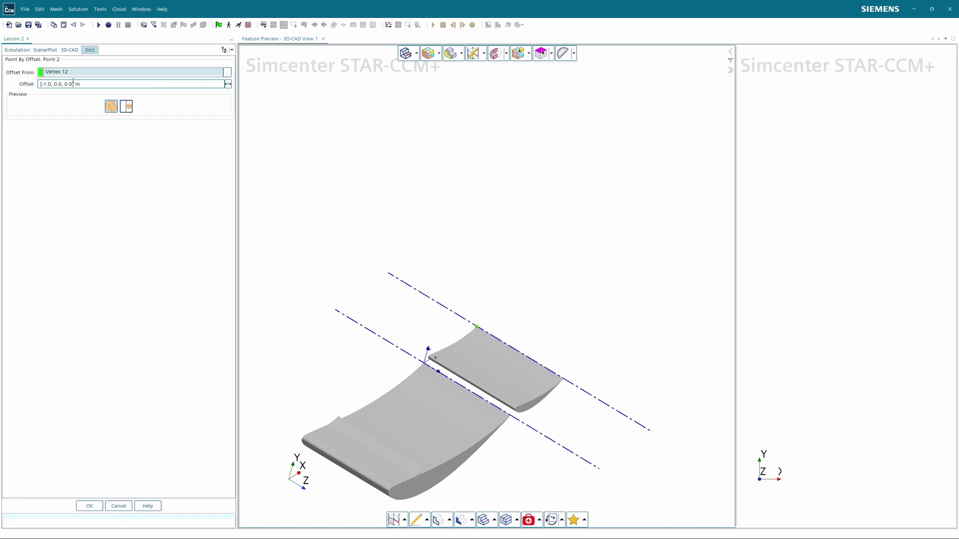
{"action": "left_click", "coordinate": [91, 506]}
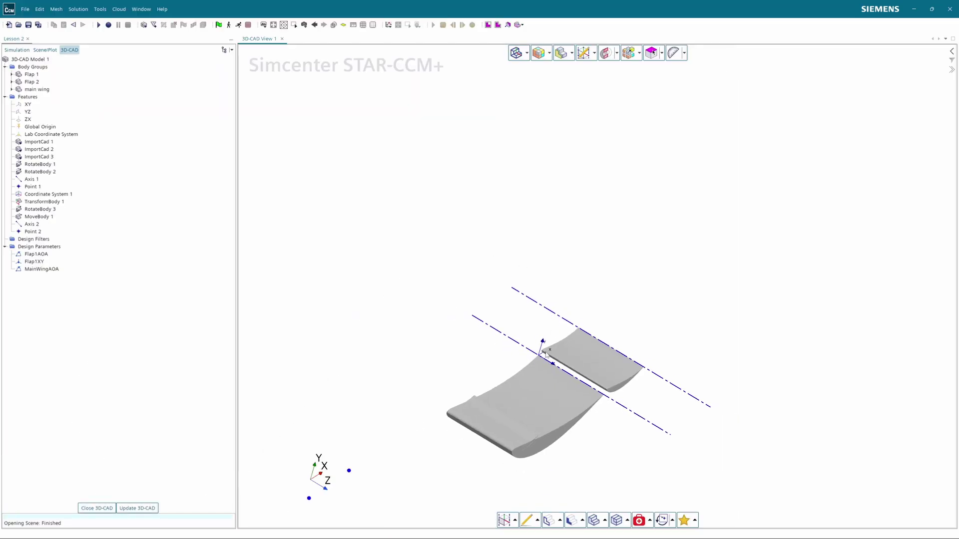
Start a coordinate system from point and axis, using Point 2 as the point and Axis 2 as the axis
{"action": "left_click_drag", "start_coordinate": [546, 355], "coordinate": [411, 382]}
{"action": "scroll", "coordinate": [500, 429], "scroll_direction": "down", "scroll_amount": 3}
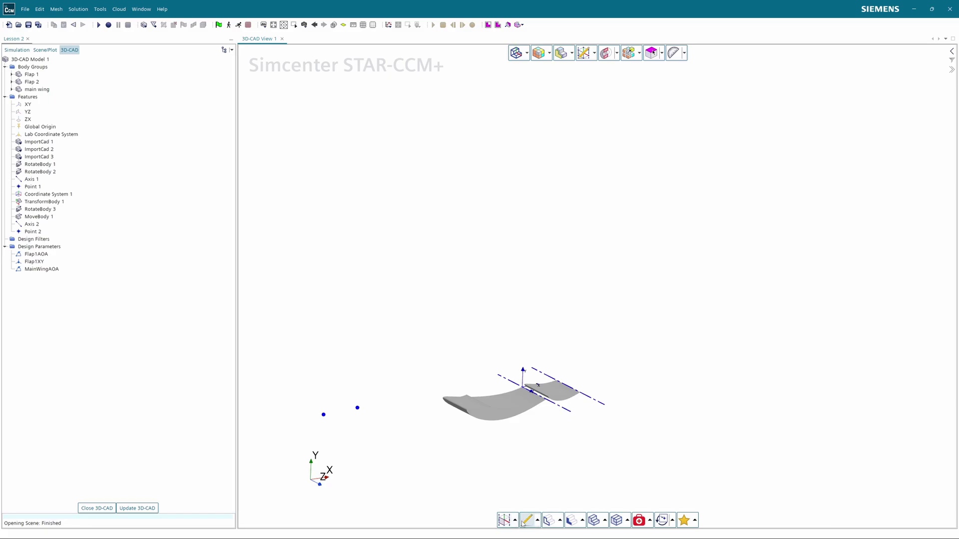
{"action": "left_click", "coordinate": [505, 521]}
{"action": "mouse_move", "coordinate": [529, 506]}
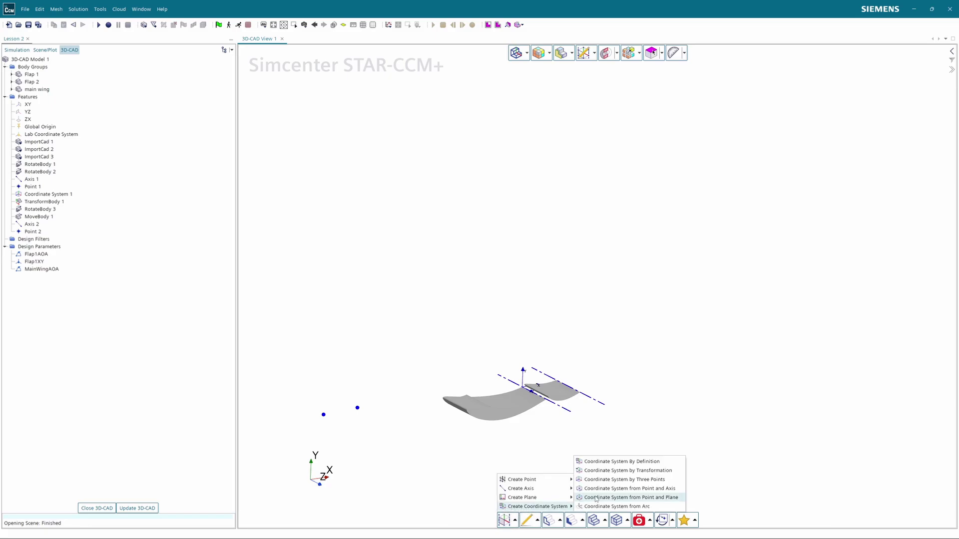
{"action": "left_click", "coordinate": [604, 488]}
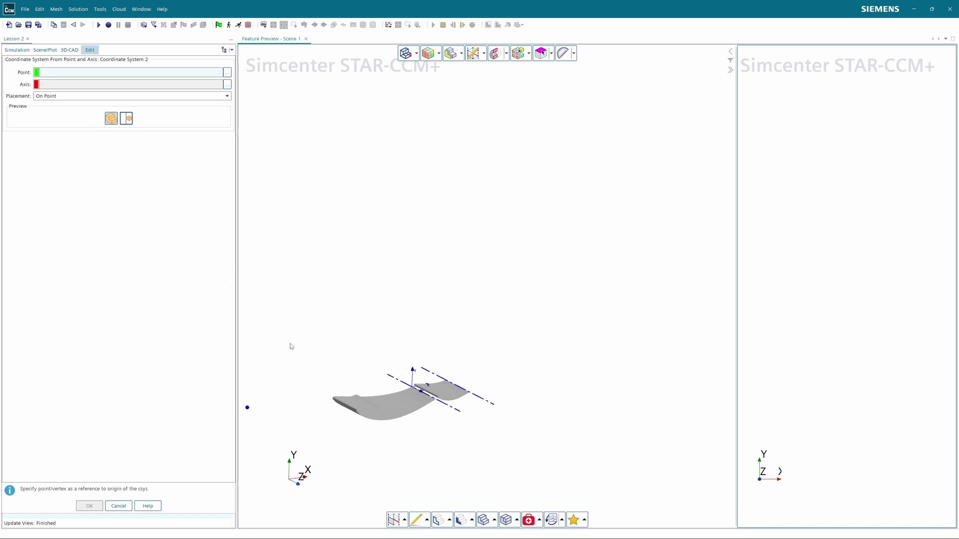
{"action": "left_click_drag", "start_coordinate": [324, 304], "coordinate": [511, 408]}
{"action": "left_click", "coordinate": [365, 404]}
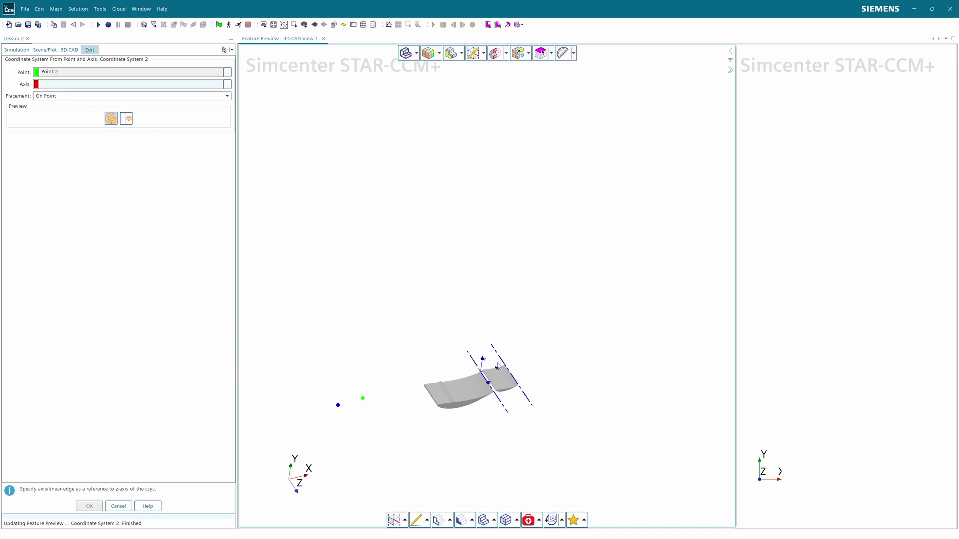
{"action": "scroll", "coordinate": [498, 367], "scroll_direction": "up", "scroll_amount": 2}
{"action": "left_click", "coordinate": [511, 365]}
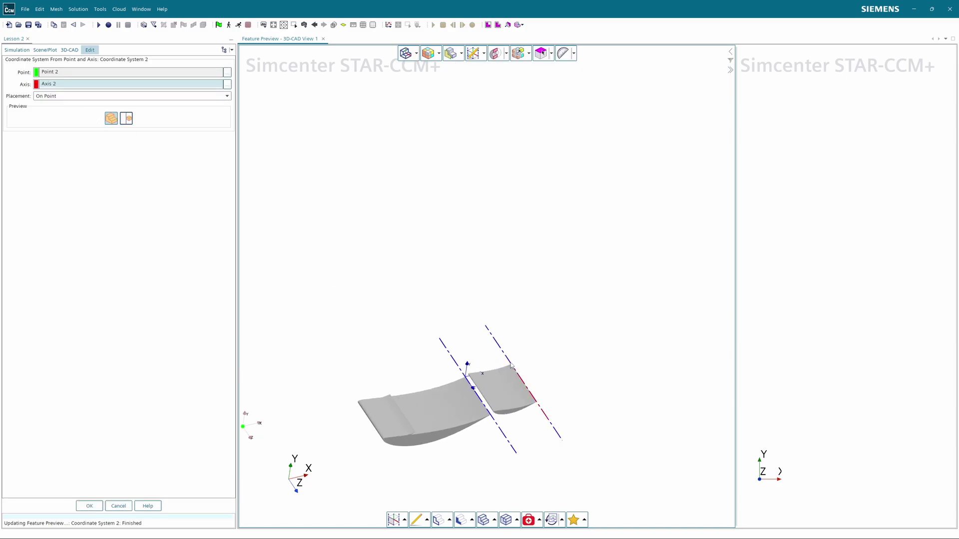
Set the coordinate system's placement to On Axis and create it at Flap 1's trailing edge
{"action": "scroll", "coordinate": [503, 368], "scroll_direction": "up", "scroll_amount": 3}
{"action": "scroll", "coordinate": [310, 272], "scroll_direction": "down", "scroll_amount": 5}
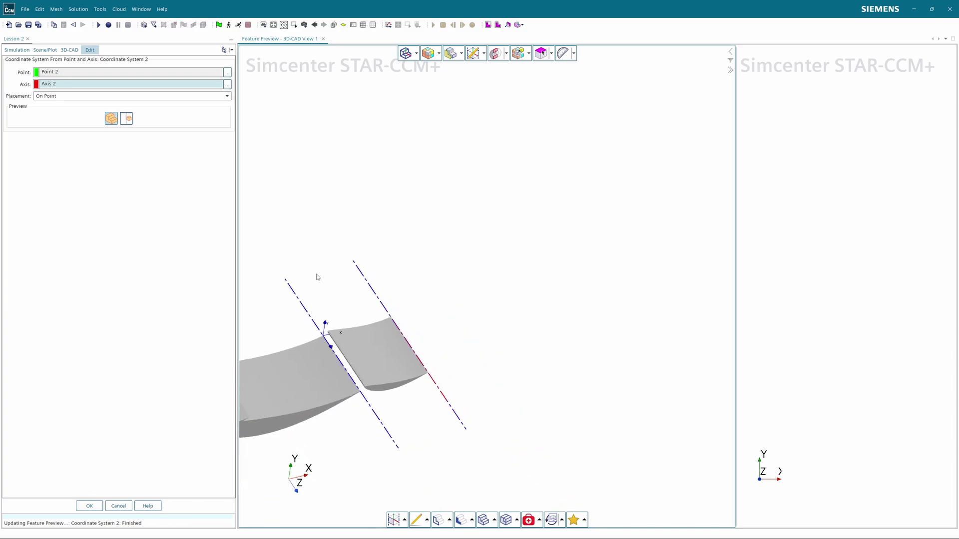
{"action": "scroll", "coordinate": [300, 244], "scroll_direction": "down", "scroll_amount": 2}
{"action": "right_click_drag", "start_coordinate": [277, 250], "coordinate": [477, 261]}
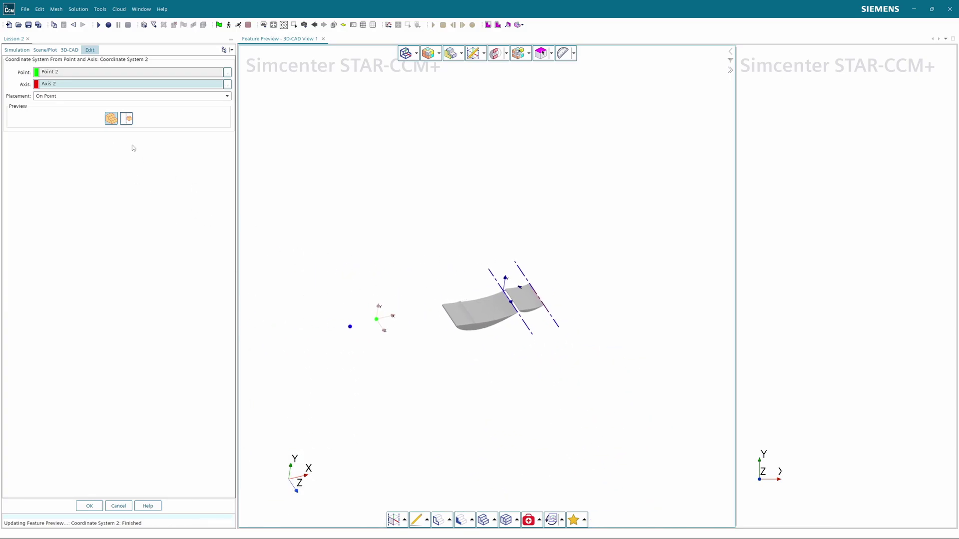
{"action": "left_click", "coordinate": [88, 96]}
{"action": "left_click", "coordinate": [46, 113]}
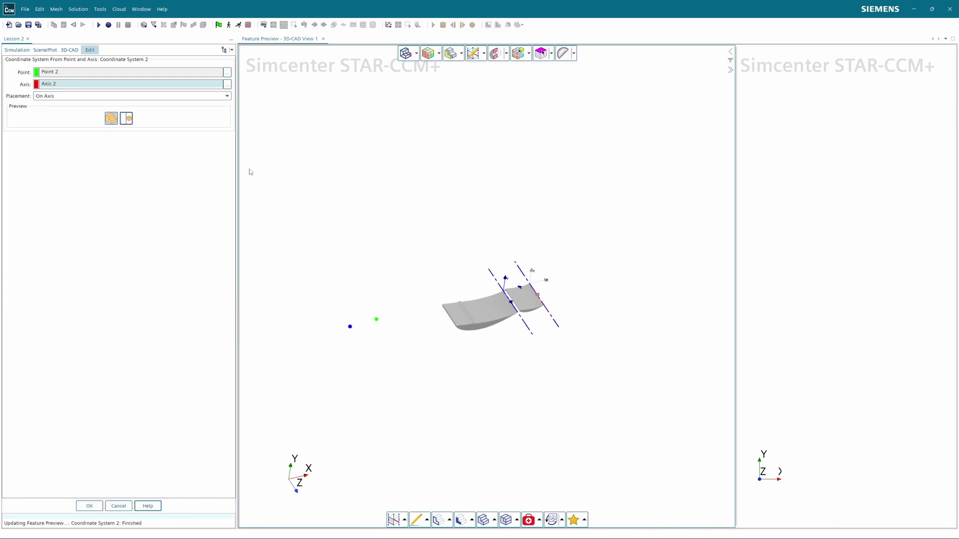
{"action": "left_click", "coordinate": [89, 506]}
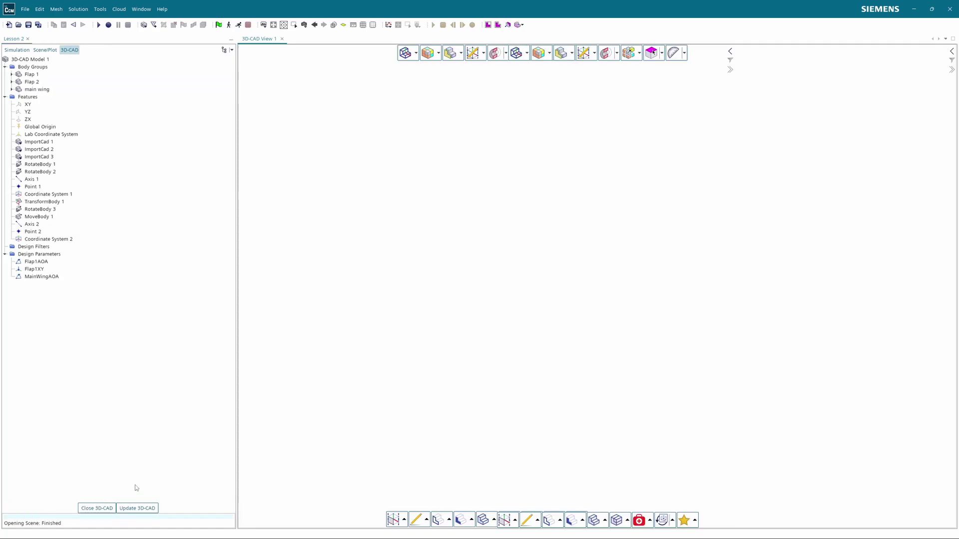
Transform Flap 2 by coordinate system from the Lab Coordinate System to Coordinate System 2
{"action": "right_click", "coordinate": [21, 82]}
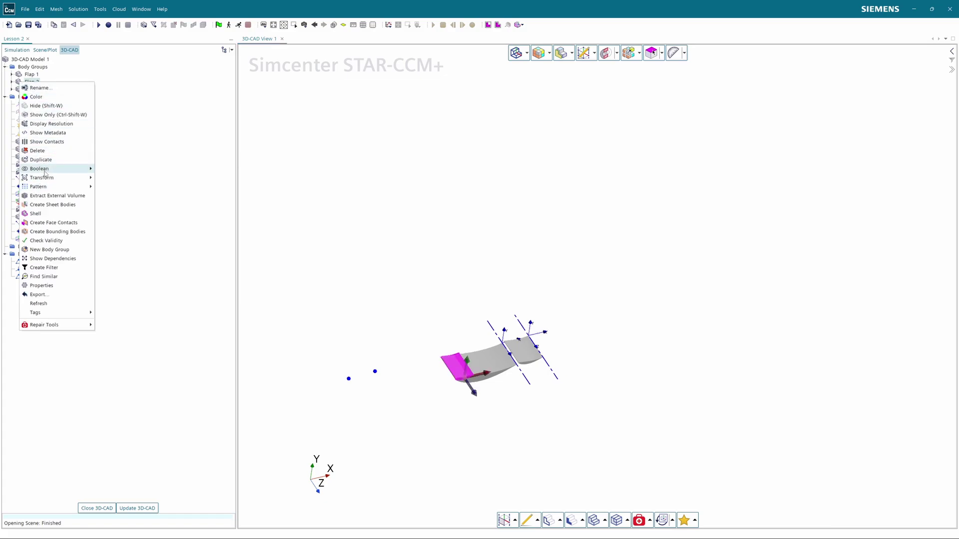
{"action": "mouse_move", "coordinate": [45, 177]}
{"action": "left_click", "coordinate": [125, 213]}
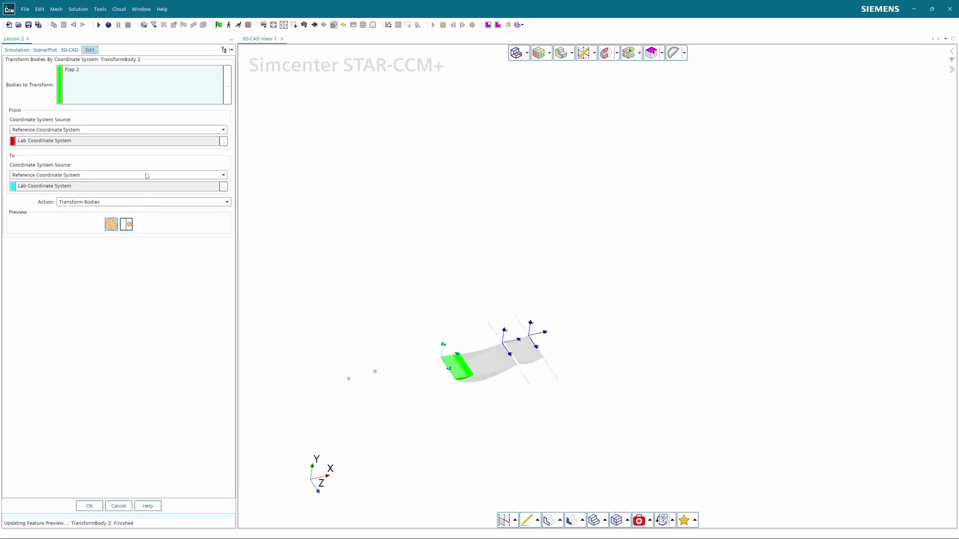
{"action": "left_click", "coordinate": [223, 186]}
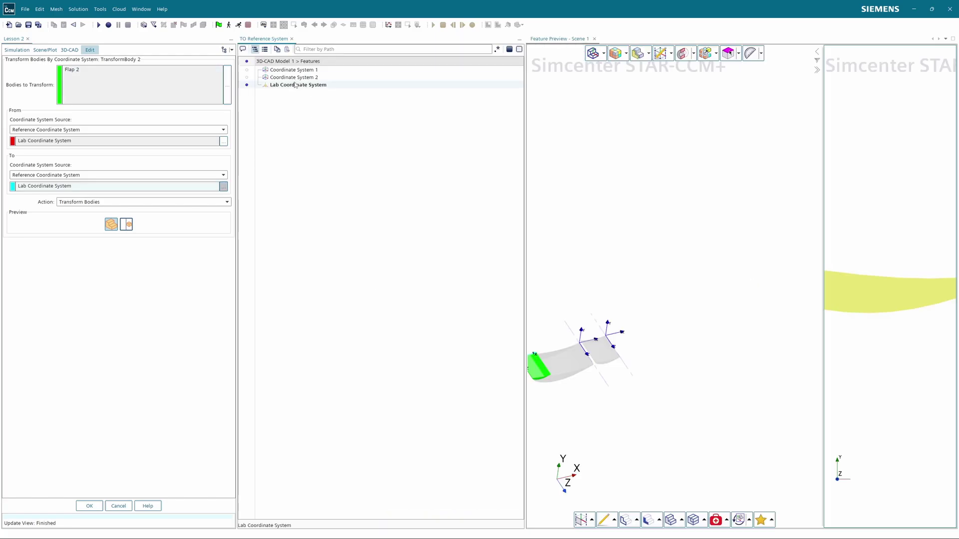
{"action": "left_click", "coordinate": [294, 77]}
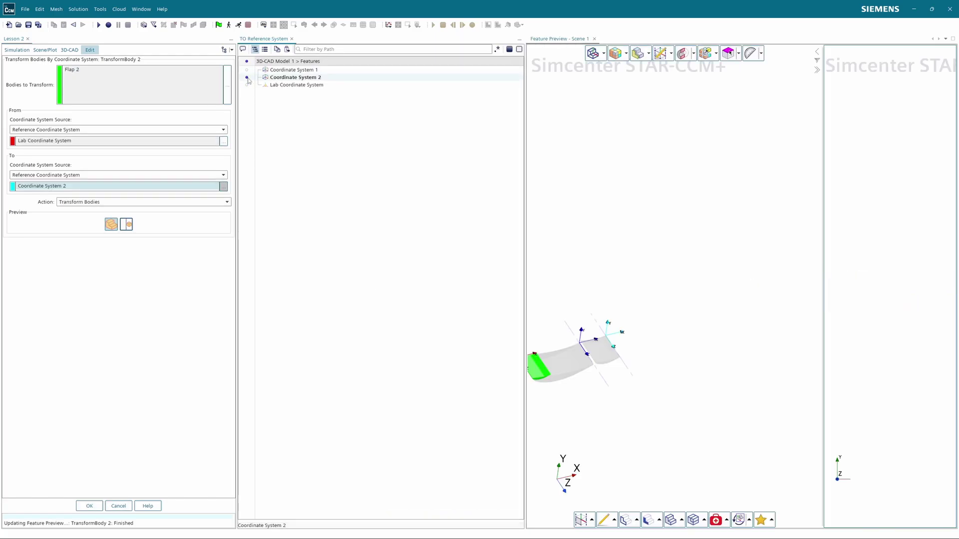
{"action": "left_click", "coordinate": [90, 507]}
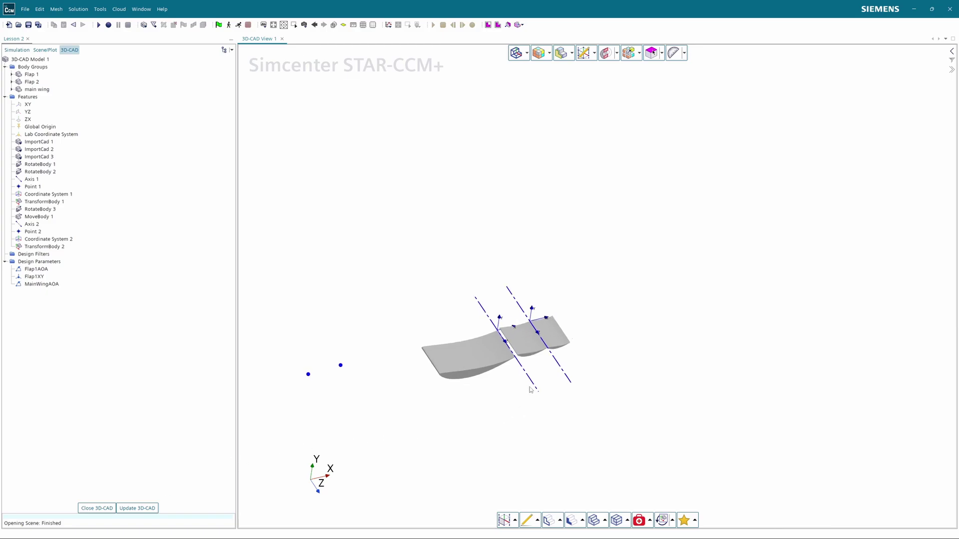
Start a rotation of Flap 2 referenced to Coordinate System 2 and set its angle to 0 deg
{"action": "left_click_drag", "start_coordinate": [552, 400], "coordinate": [537, 370]}
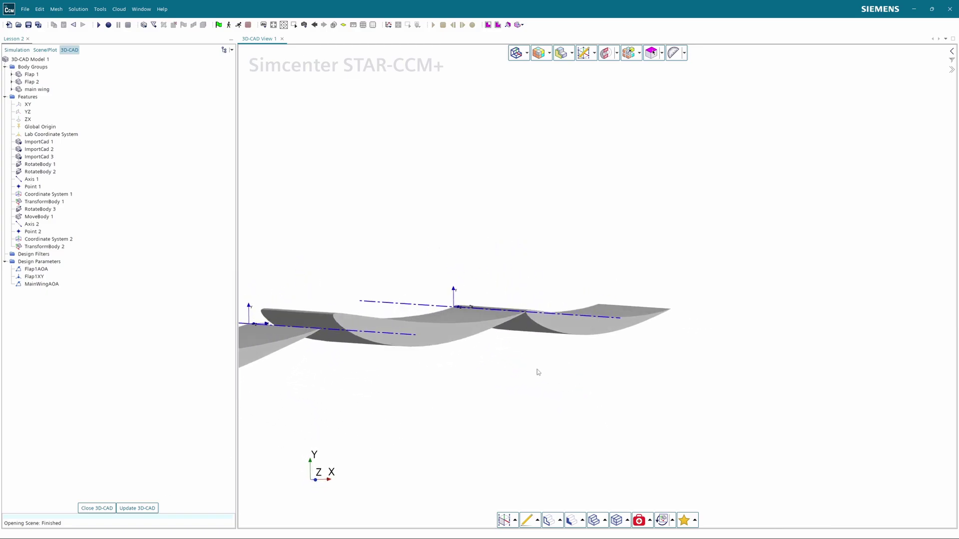
{"action": "left_click_drag", "start_coordinate": [545, 310], "coordinate": [305, 259]}
{"action": "scroll", "coordinate": [320, 257], "scroll_direction": "down", "scroll_amount": 3}
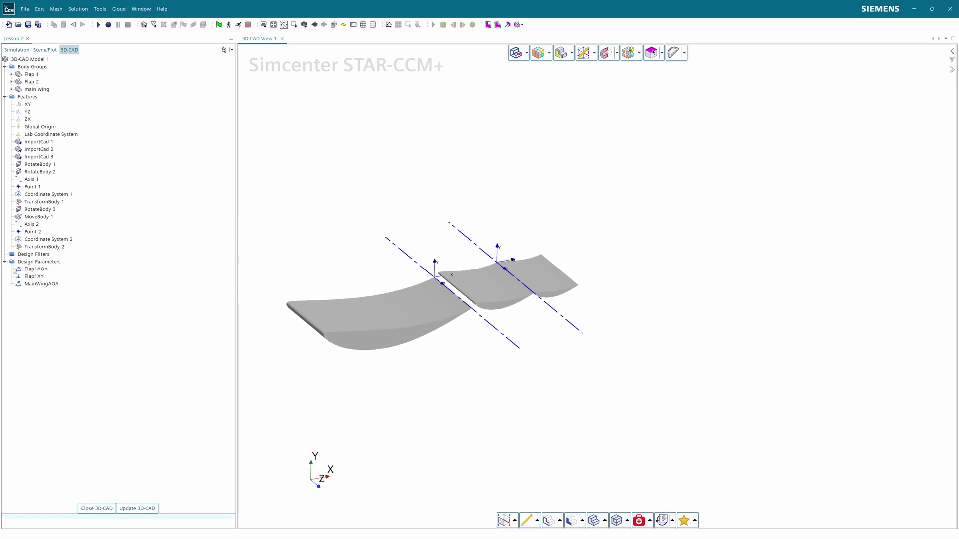
{"action": "right_click", "coordinate": [21, 84]}
{"action": "mouse_move", "coordinate": [48, 170]}
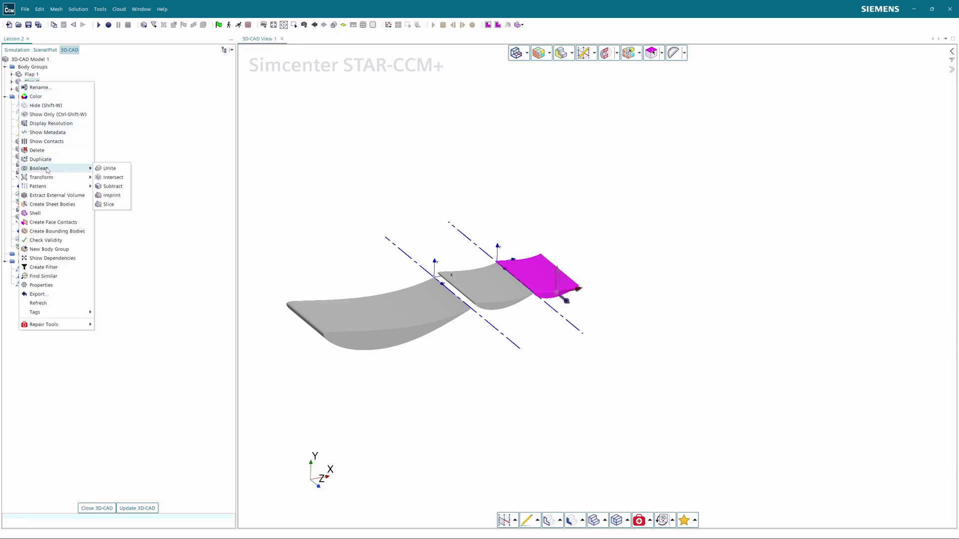
{"action": "left_click", "coordinate": [119, 198]}
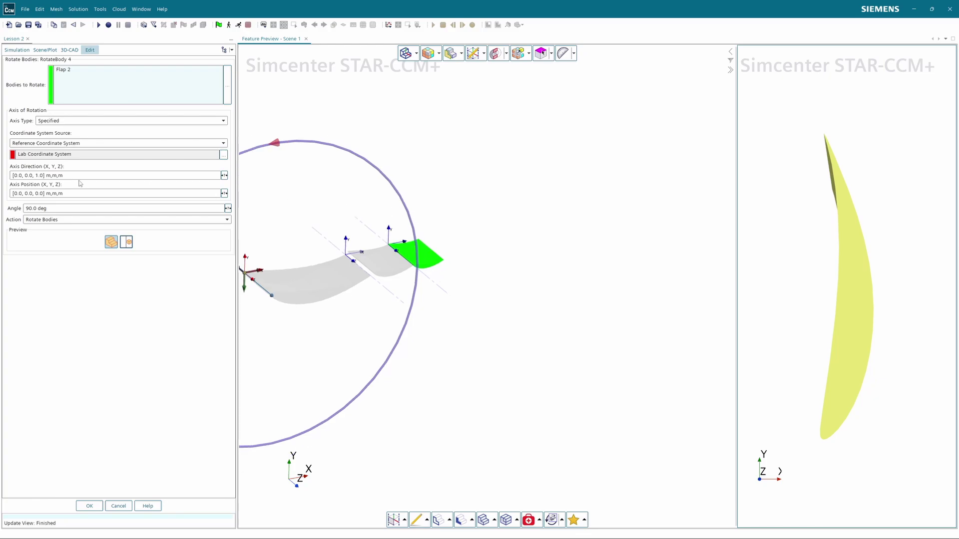
{"action": "left_click", "coordinate": [223, 154]}
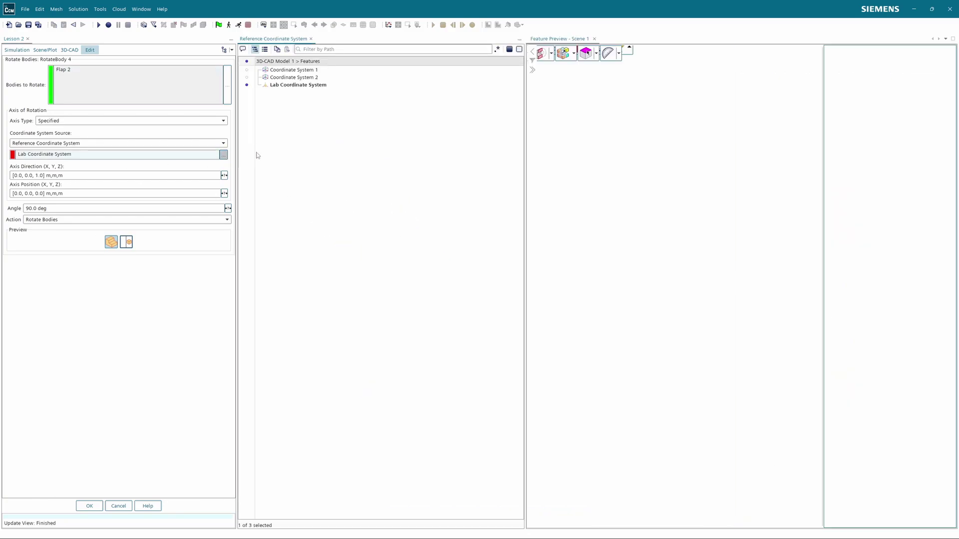
{"action": "left_click", "coordinate": [247, 78]}
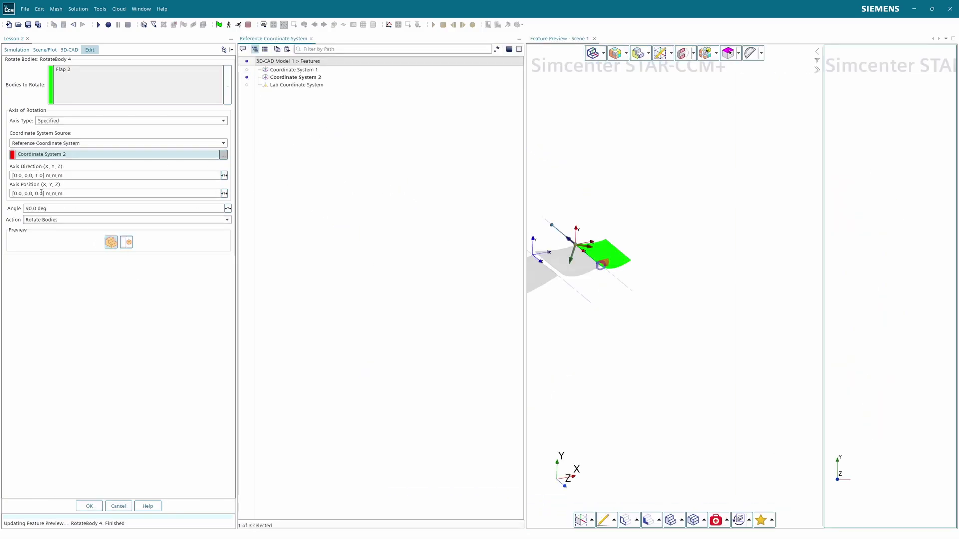
{"action": "triple_click", "coordinate": [49, 209]}
{"action": "type", "text": "0"}
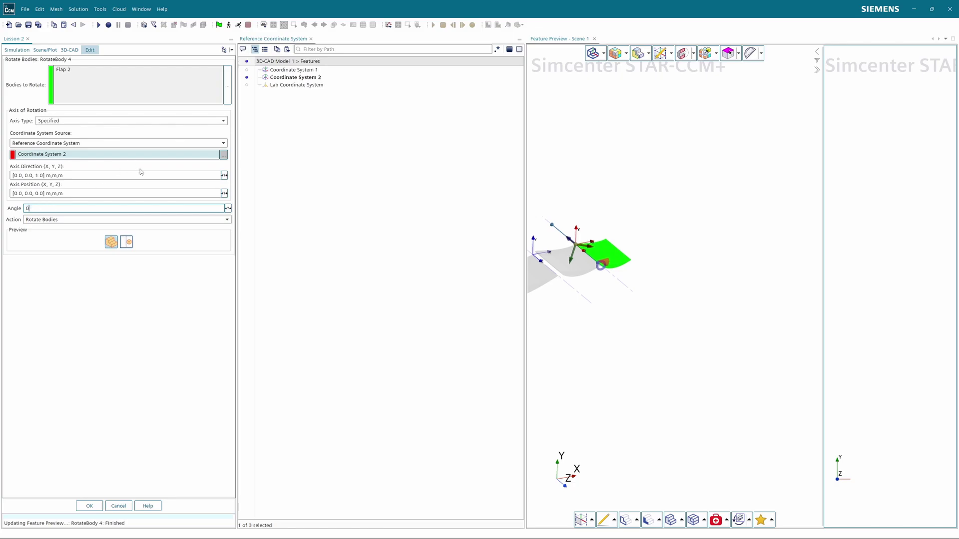
{"action": "key", "text": "Return"}
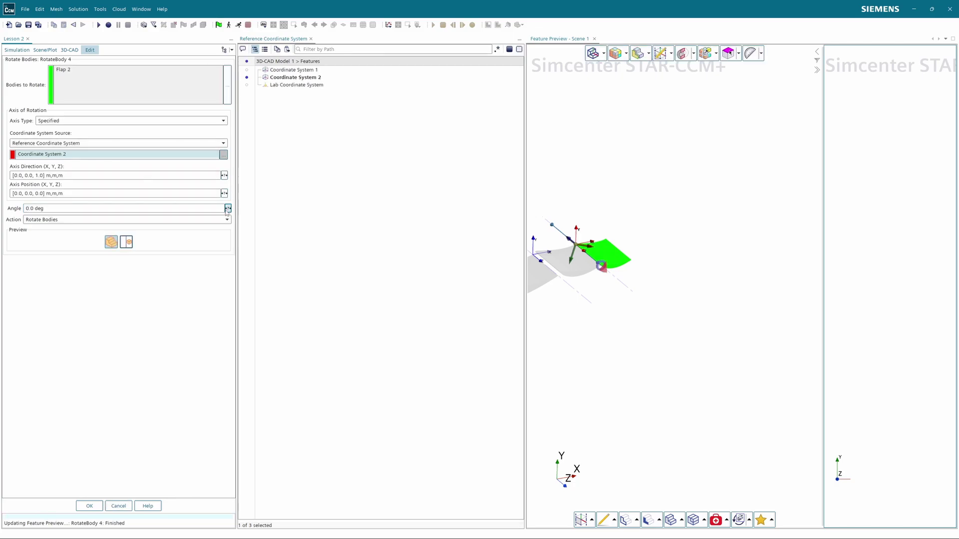
Expose the rotation angle as a design parameter named Flap2AOA and create the rotation
{"action": "left_click", "coordinate": [228, 209]}
{"action": "left_click", "coordinate": [207, 202]}
{"action": "left_click", "coordinate": [243, 213]}
{"action": "double_click", "coordinate": [243, 214]}
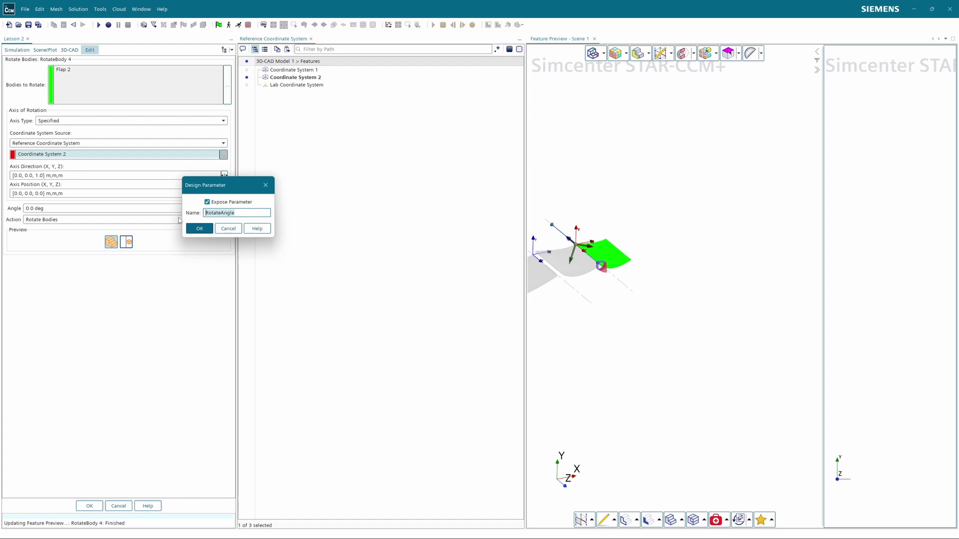
{"action": "type", "text": "Flap2AOA"}
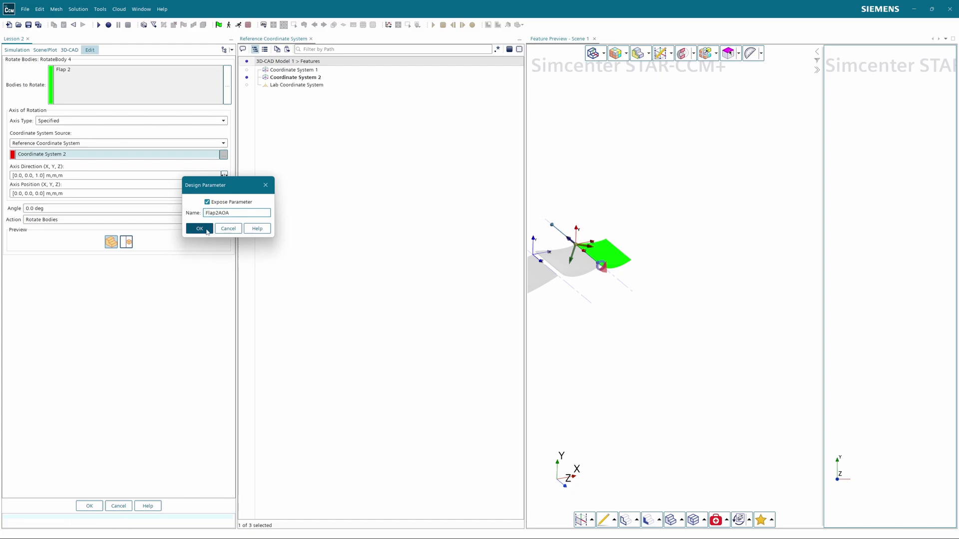
{"action": "left_click", "coordinate": [200, 229]}
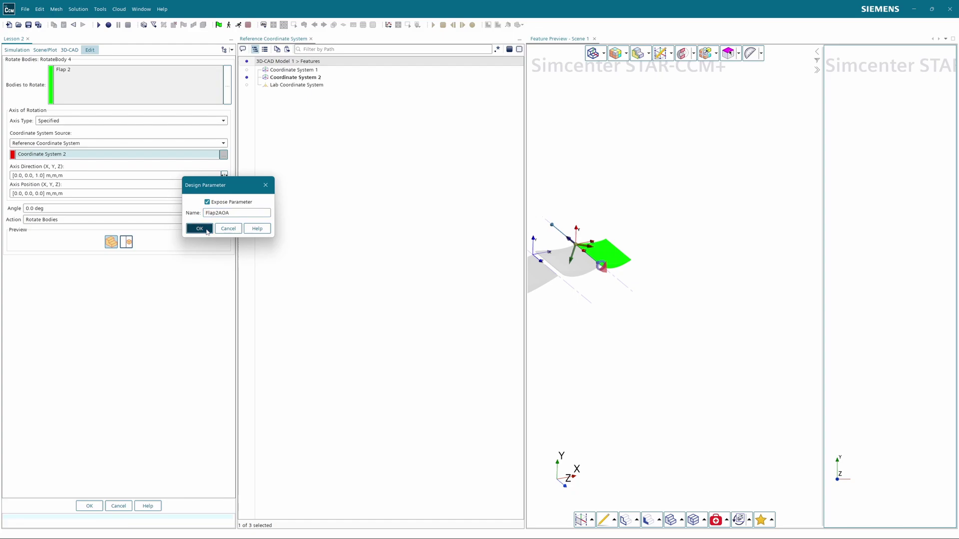
{"action": "left_click", "coordinate": [90, 505]}
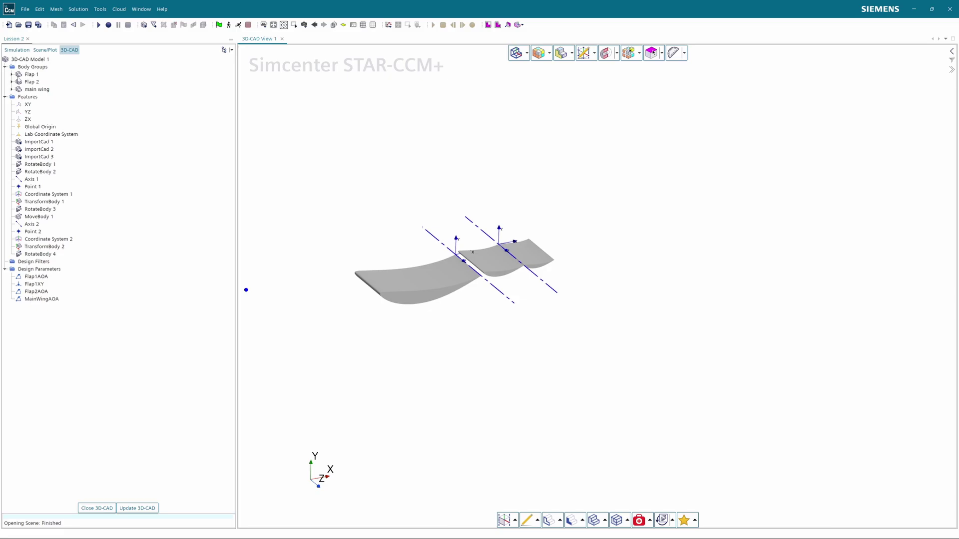
Start a translation of Flap 2 with Coordinate System 2 as its reference coordinate system
{"action": "right_click", "coordinate": [21, 83]}
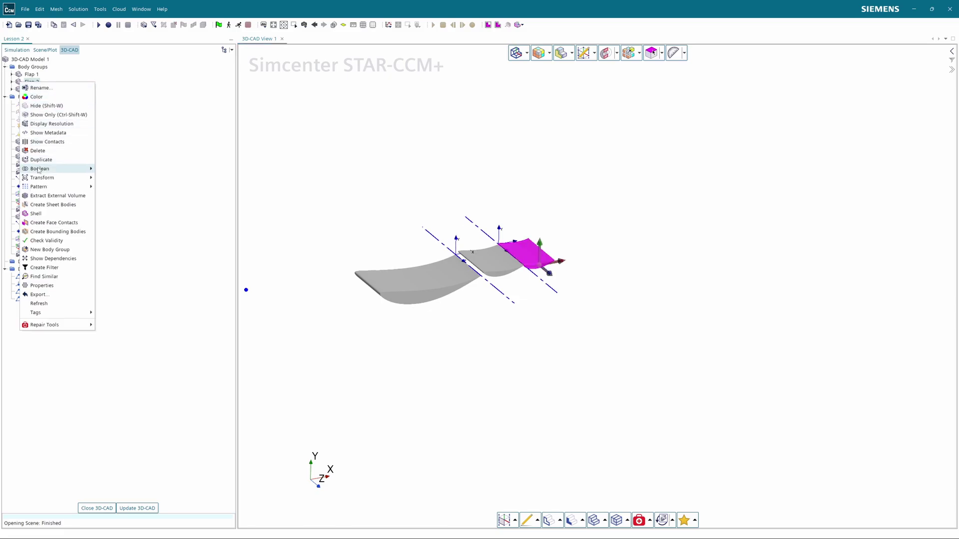
{"action": "mouse_move", "coordinate": [43, 179]}
{"action": "left_click", "coordinate": [116, 179]}
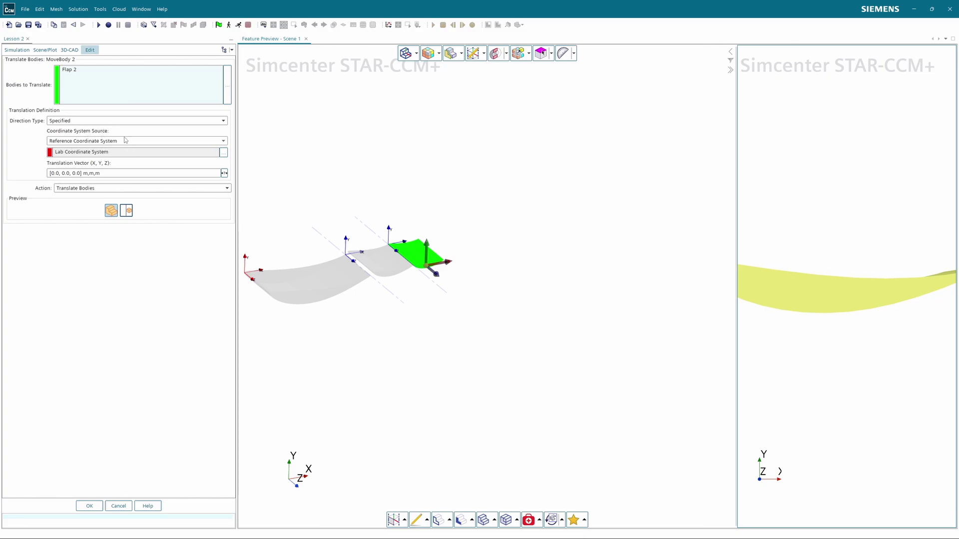
{"action": "left_click", "coordinate": [223, 152]}
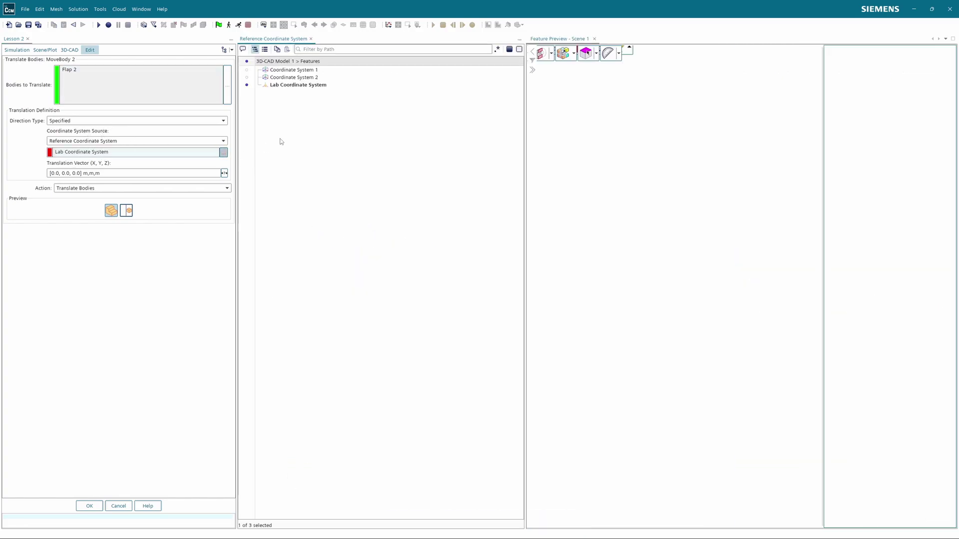
{"action": "left_click", "coordinate": [247, 78]}
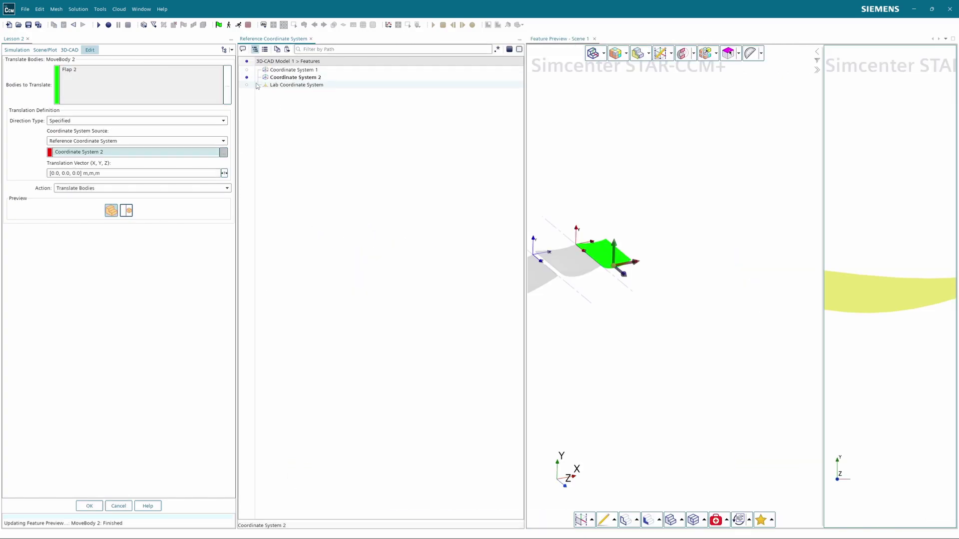
Expose the translation vector as a design parameter named Flap2XY and create the translation
{"action": "left_click", "coordinate": [224, 173]}
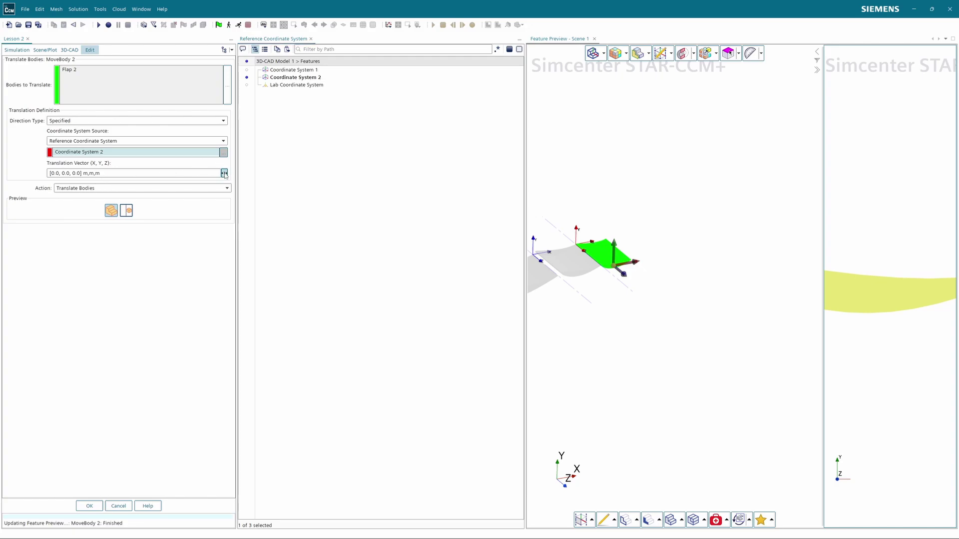
{"action": "left_click", "coordinate": [203, 167]}
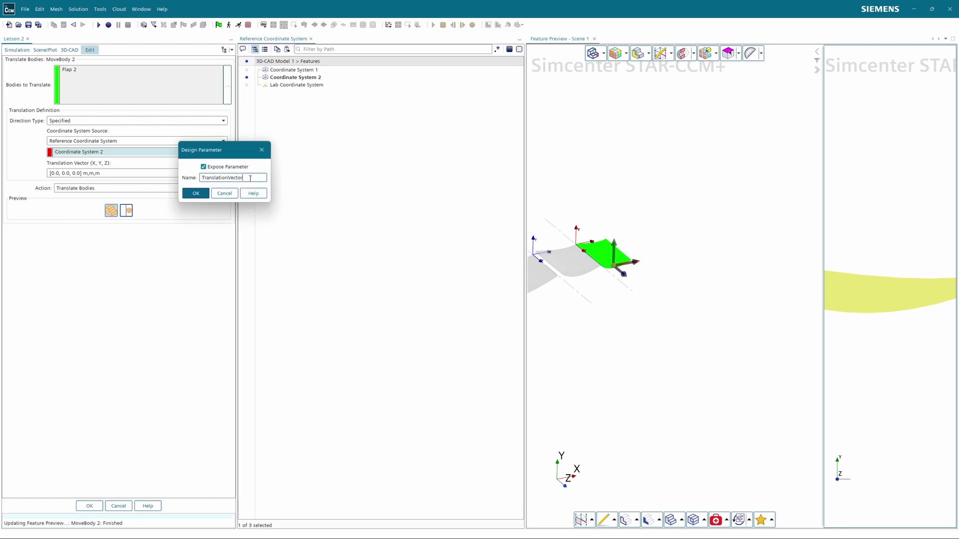
{"action": "type", "text": "Flap2XY"}
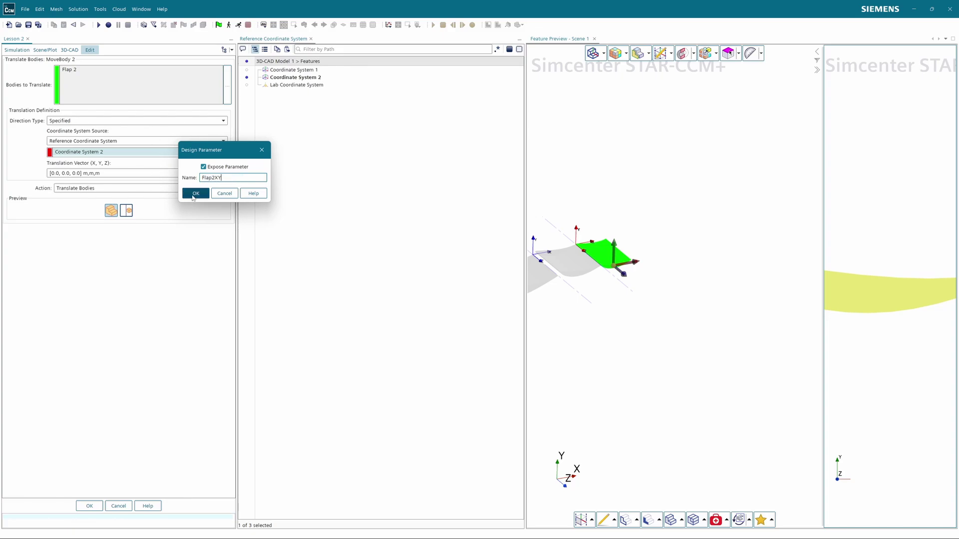
{"action": "left_click", "coordinate": [196, 193]}
{"action": "left_click", "coordinate": [89, 505]}
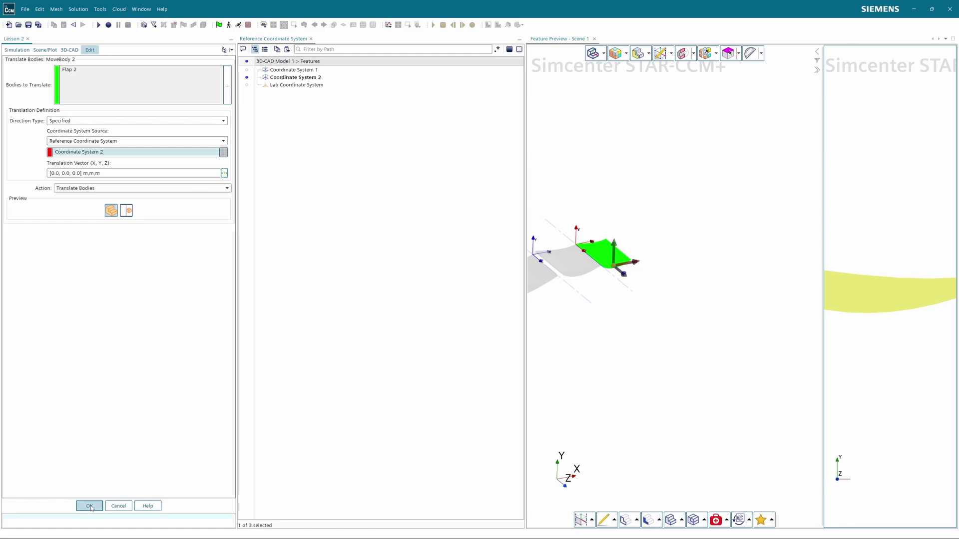
Examine the main wing and both flaps from several angles, checking how each flap sits on the preceding trailing edge
{"action": "right_click_drag", "start_coordinate": [424, 391], "coordinate": [484, 430]}
{"action": "scroll", "coordinate": [478, 331], "scroll_direction": "down", "scroll_amount": 3}
{"action": "right_click_drag", "start_coordinate": [433, 255], "coordinate": [379, 315]}
{"action": "mouse_move", "coordinate": [378, 334]}
{"action": "left_mouse_down"}
{"action": "mouse_move", "coordinate": [428, 267]}
{"action": "mouse_move", "coordinate": [369, 346]}
{"action": "left_mouse_up"}
{"action": "right_click_drag", "start_coordinate": [345, 355], "coordinate": [455, 274]}
{"action": "left_click_drag", "start_coordinate": [455, 274], "coordinate": [453, 282]}
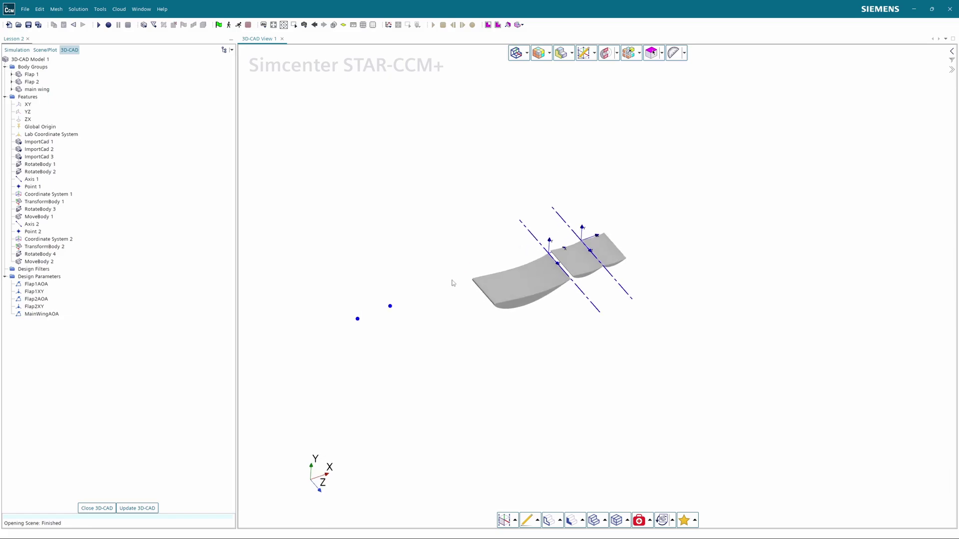
{"action": "right_click_drag", "start_coordinate": [453, 282], "coordinate": [382, 370]}
{"action": "left_click_drag", "start_coordinate": [382, 370], "coordinate": [390, 371]}
{"action": "right_click_drag", "start_coordinate": [390, 371], "coordinate": [411, 282]}
{"action": "scroll", "coordinate": [411, 283], "scroll_direction": "up", "scroll_amount": 3}
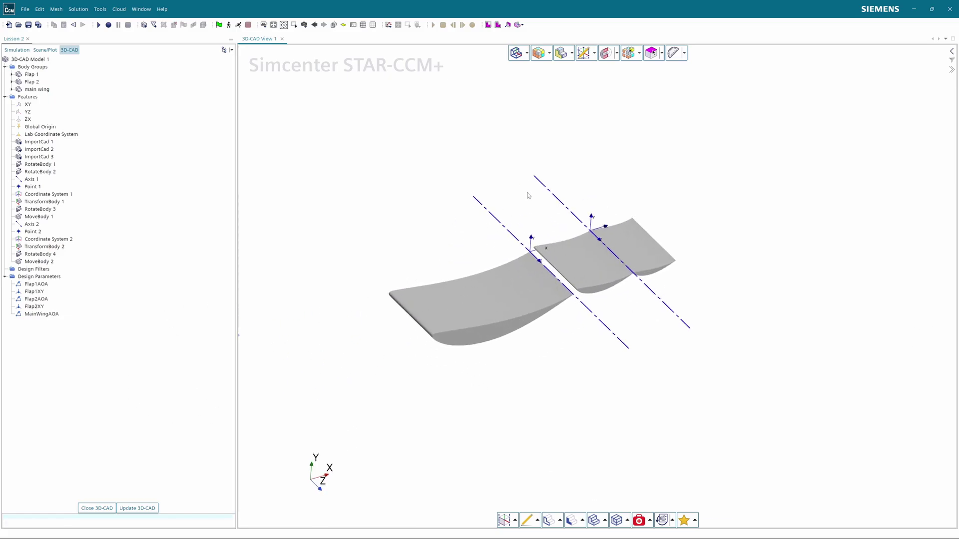
{"action": "left_click_drag", "start_coordinate": [476, 243], "coordinate": [431, 267]}
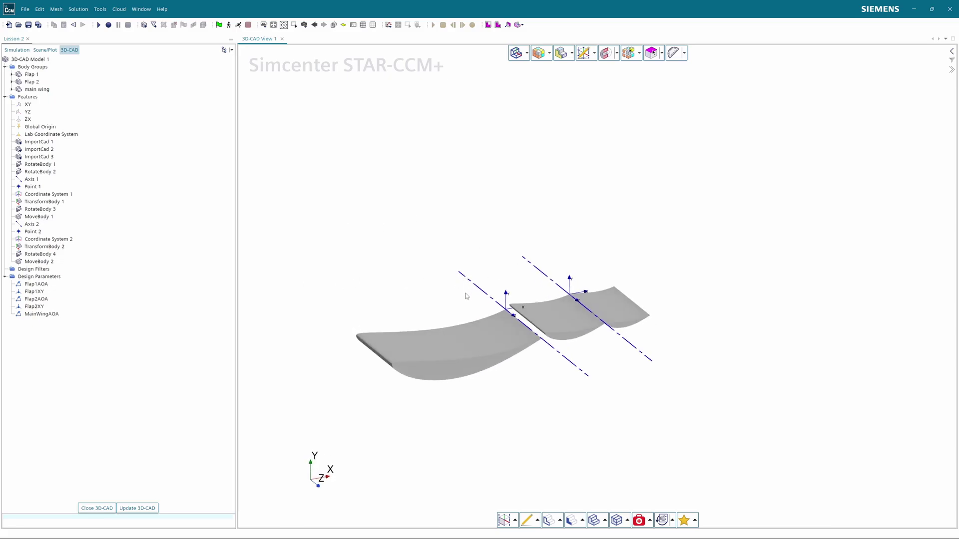
{"action": "mouse_move", "coordinate": [466, 295]}
{"action": "left_mouse_down"}
{"action": "mouse_move", "coordinate": [426, 241]}
{"action": "mouse_move", "coordinate": [443, 278]}
{"action": "mouse_move", "coordinate": [414, 283]}
{"action": "mouse_move", "coordinate": [361, 208]}
{"action": "mouse_move", "coordinate": [456, 222]}
{"action": "mouse_move", "coordinate": [381, 268]}
{"action": "mouse_move", "coordinate": [401, 261]}
{"action": "left_mouse_up"}
{"action": "right_click_drag", "start_coordinate": [401, 261], "coordinate": [389, 297]}
{"action": "mouse_move", "coordinate": [388, 296]}
{"action": "left_mouse_down"}
{"action": "mouse_move", "coordinate": [400, 267]}
{"action": "mouse_move", "coordinate": [332, 268]}
{"action": "mouse_move", "coordinate": [444, 330]}
{"action": "left_mouse_up"}
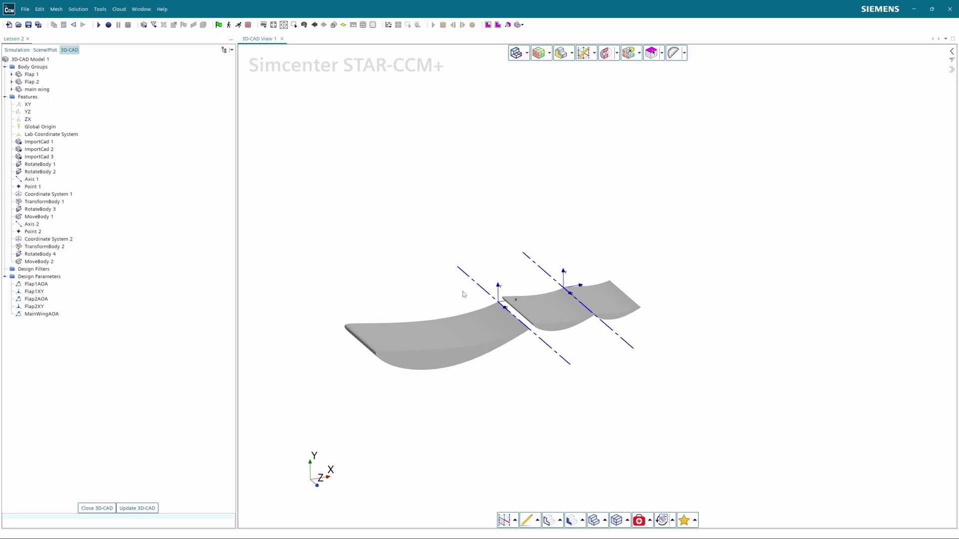
{"action": "middle_click_drag", "start_coordinate": [443, 291], "coordinate": [396, 310]}
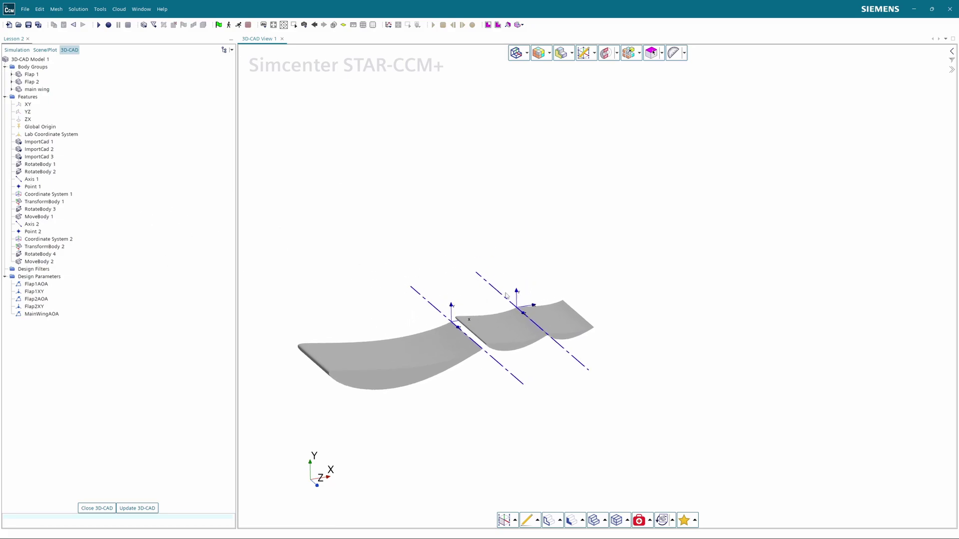
{"action": "middle_click_drag", "start_coordinate": [388, 317], "coordinate": [430, 292]}
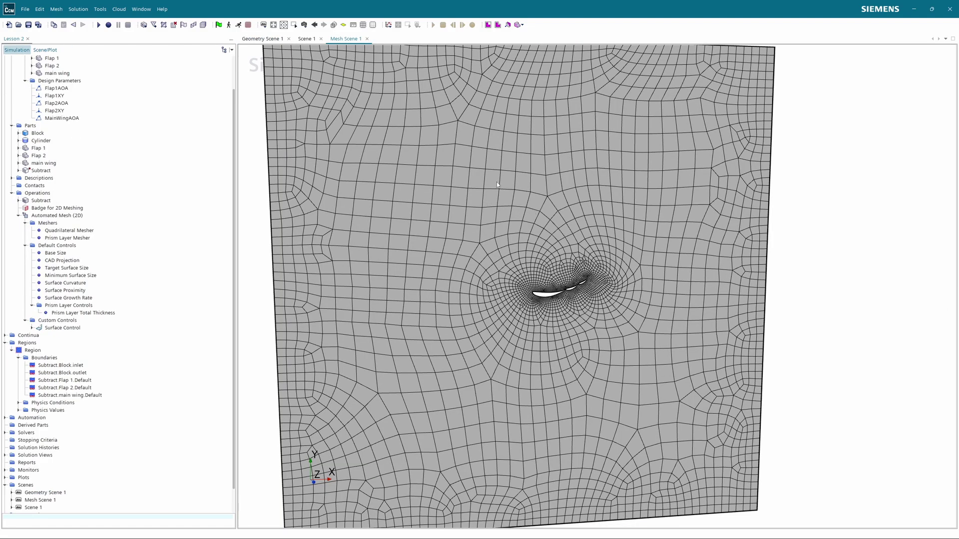
Examine the 2D mesh in Mesh Scene 1 around the wing elements and across the whole domain
{"action": "left_click_drag", "start_coordinate": [479, 191], "coordinate": [480, 107]}
{"action": "scroll", "coordinate": [63, 133], "scroll_direction": "up", "scroll_amount": 2}
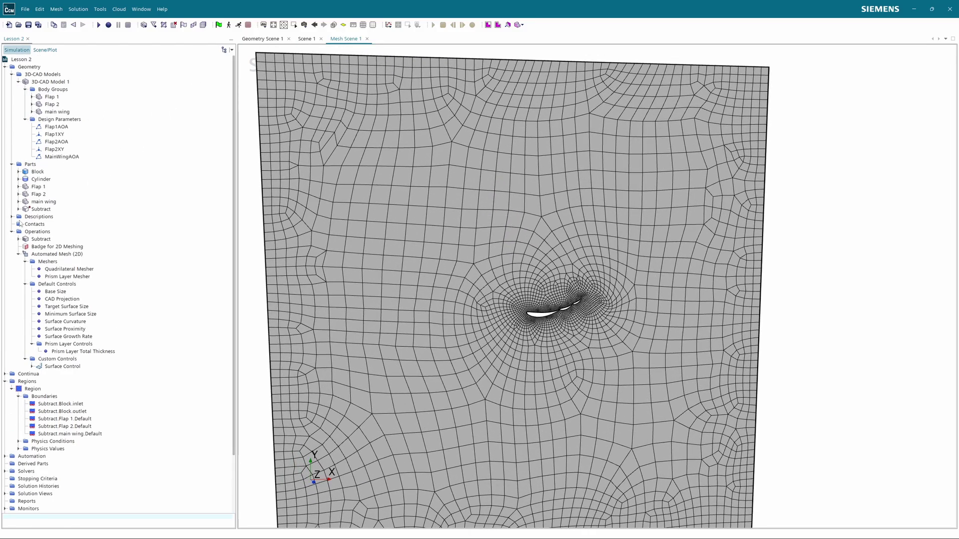
{"action": "scroll", "coordinate": [539, 303], "scroll_direction": "up", "scroll_amount": 2}
{"action": "scroll", "coordinate": [550, 302], "scroll_direction": "down", "scroll_amount": 5}
{"action": "right_click_drag", "start_coordinate": [549, 302], "coordinate": [498, 254]}
{"action": "scroll", "coordinate": [514, 293], "scroll_direction": "up", "scroll_amount": 6}
{"action": "scroll", "coordinate": [514, 295], "scroll_direction": "up", "scroll_amount": 3}
{"action": "scroll", "coordinate": [474, 272], "scroll_direction": "up", "scroll_amount": 4}
{"action": "scroll", "coordinate": [601, 237], "scroll_direction": "down", "scroll_amount": 3}
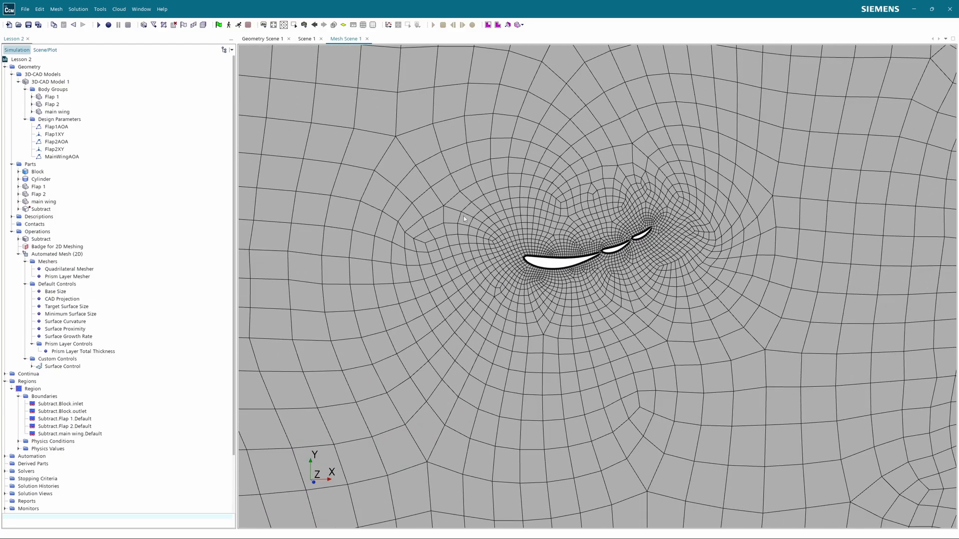
{"action": "scroll", "coordinate": [367, 171], "scroll_direction": "down", "scroll_amount": 7}
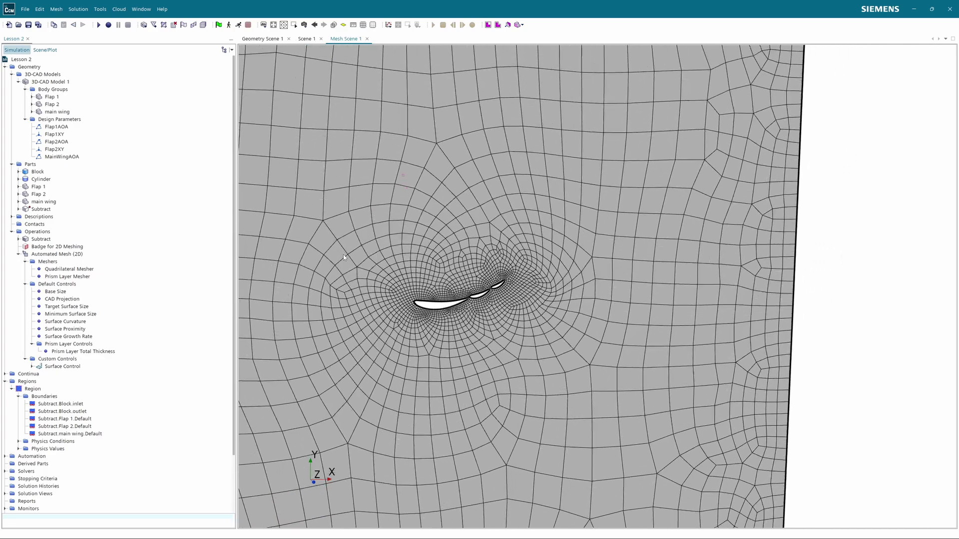
{"action": "right_click_drag", "start_coordinate": [456, 261], "coordinate": [473, 288]}
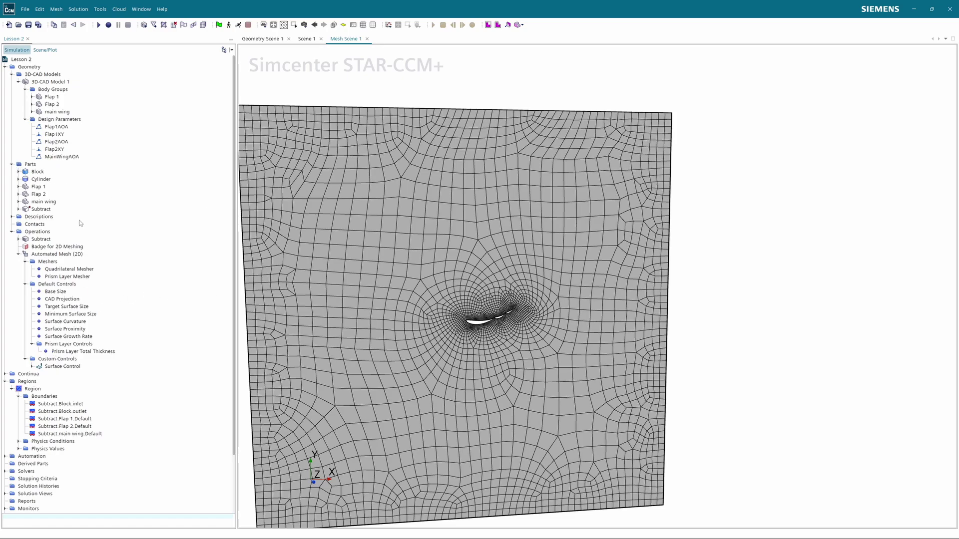
Start a new cylinder shape part in the geometry parts
{"action": "right_click", "coordinate": [18, 165]}
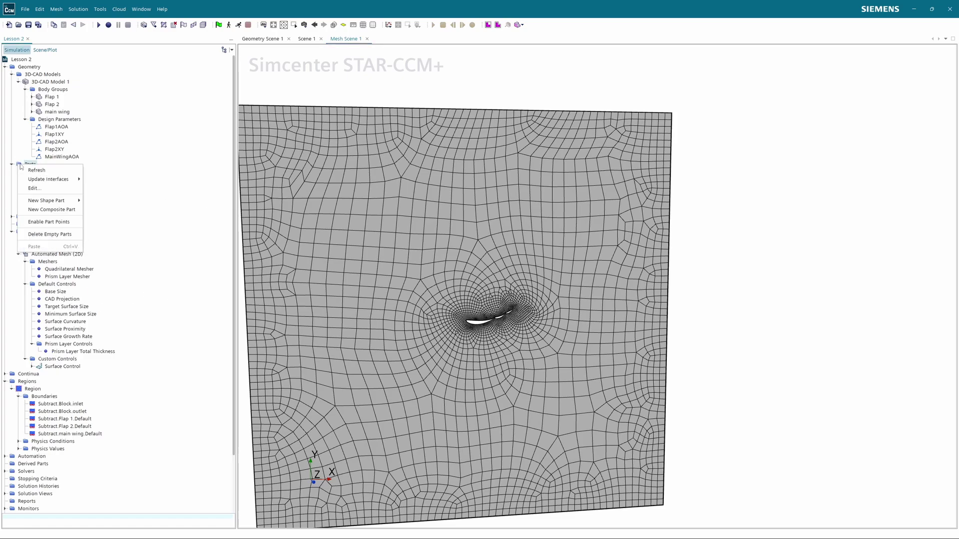
{"action": "mouse_move", "coordinate": [50, 200]}
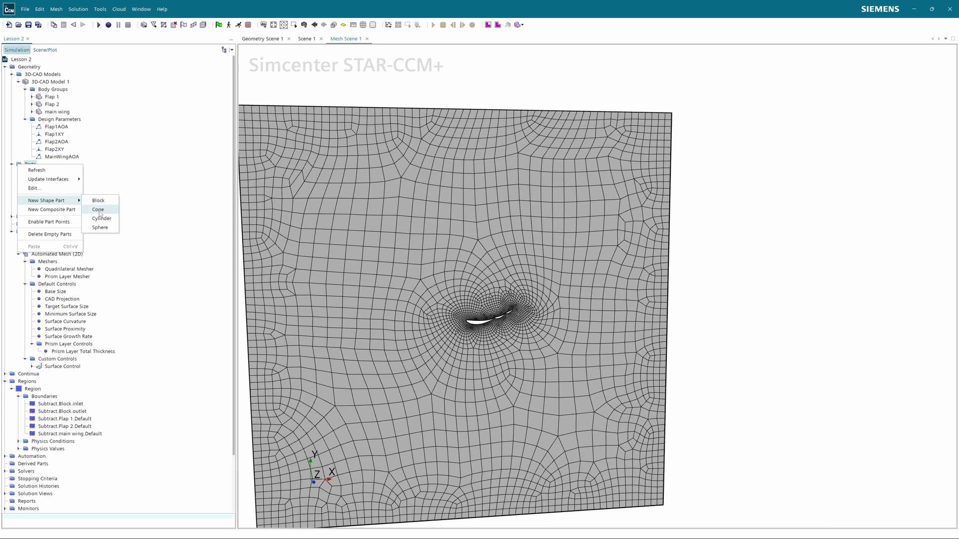
{"action": "left_click", "coordinate": [101, 218]}
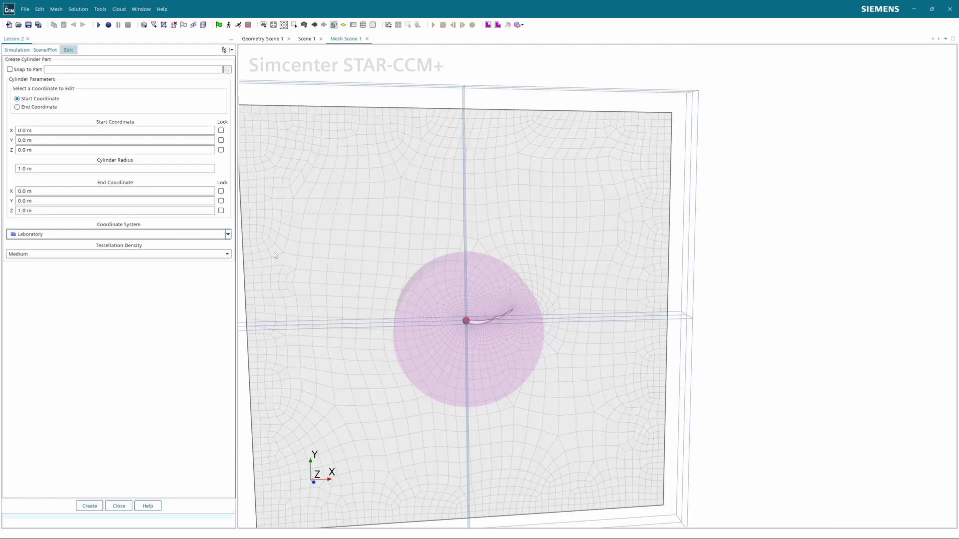
Try placing the cylinder's start point freehand near the main wing's leading edge, at about X 0.13 m, Y 0.02 m, Z 0.02 m
{"action": "left_click_drag", "start_coordinate": [466, 321], "coordinate": [487, 308]}
{"action": "right_click_drag", "start_coordinate": [572, 305], "coordinate": [595, 297]}
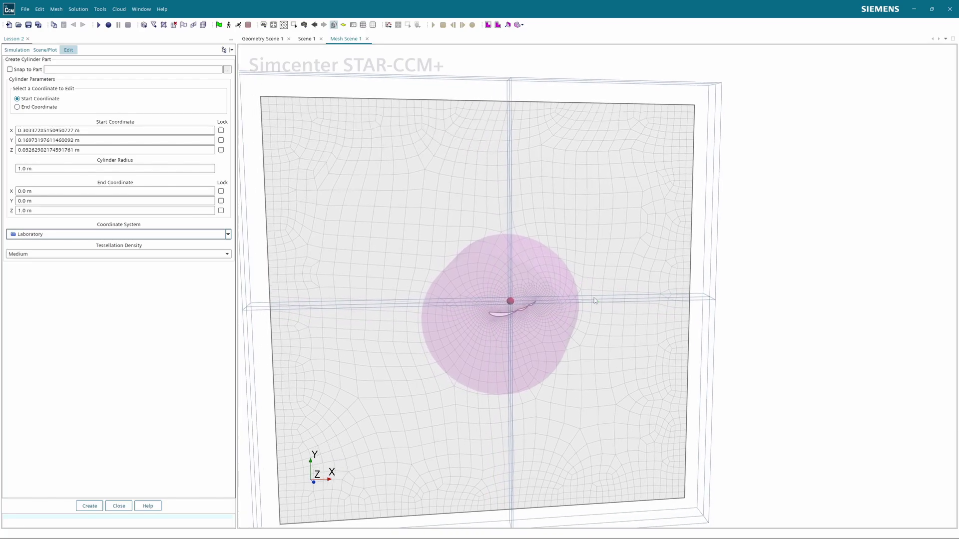
{"action": "mouse_move", "coordinate": [595, 298]}
{"action": "left_mouse_down"}
{"action": "mouse_move", "coordinate": [614, 285]}
{"action": "mouse_move", "coordinate": [583, 309]}
{"action": "left_mouse_up"}
{"action": "left_click", "coordinate": [498, 311]}
{"action": "left_click_drag", "start_coordinate": [412, 290], "coordinate": [420, 289]}
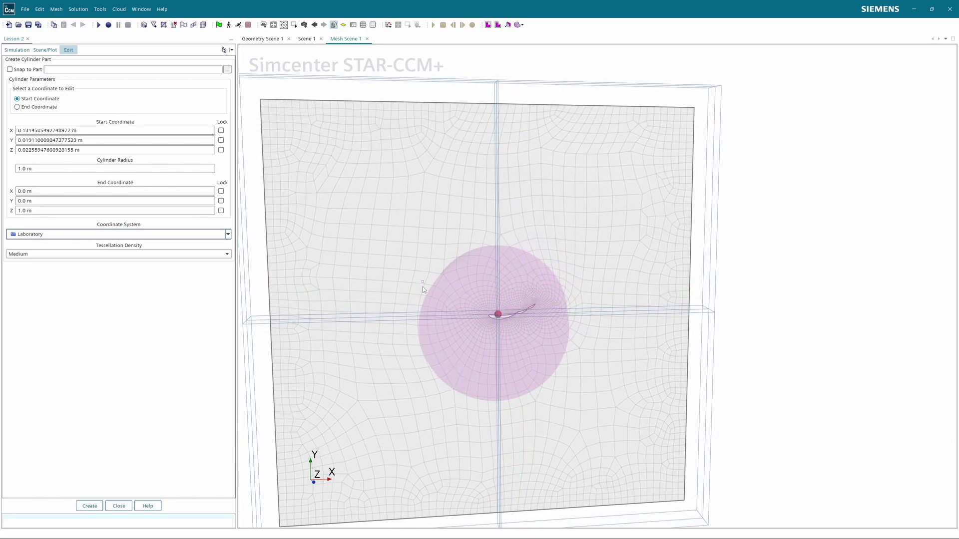
{"action": "right_click_drag", "start_coordinate": [420, 288], "coordinate": [424, 313]}
{"action": "left_click_drag", "start_coordinate": [412, 312], "coordinate": [478, 312]}
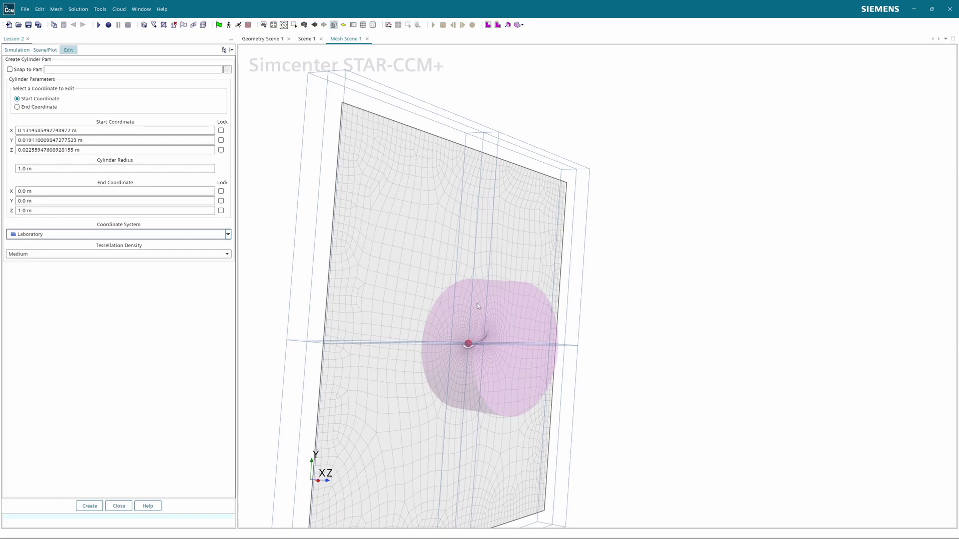
Set the cylinder's start X and Y coordinates to 0 m and its radius to 0.5 m
{"action": "triple_click", "coordinate": [96, 132]}
{"action": "type", "text": "0"}
{"action": "triple_click", "coordinate": [102, 140]}
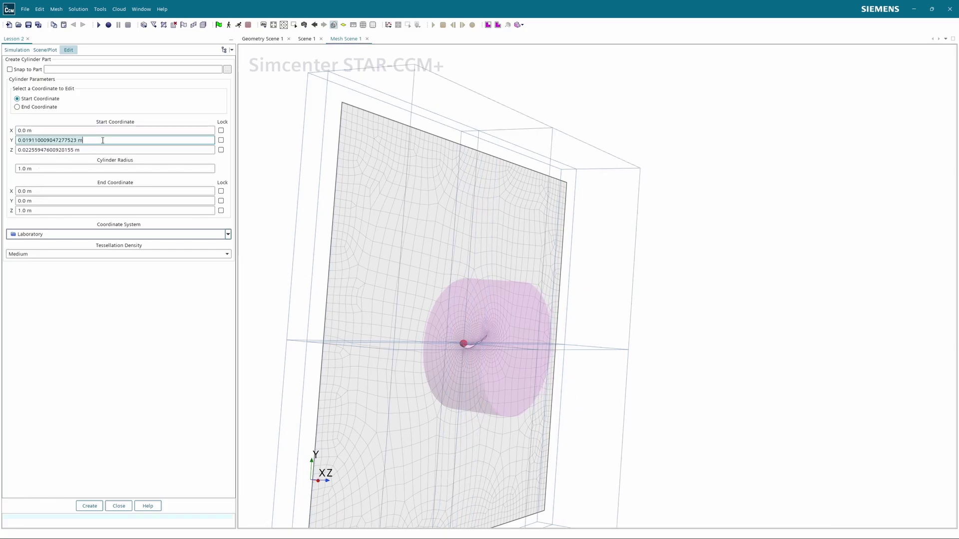
{"action": "type", "text": "0"}
{"action": "key", "text": "Return"}
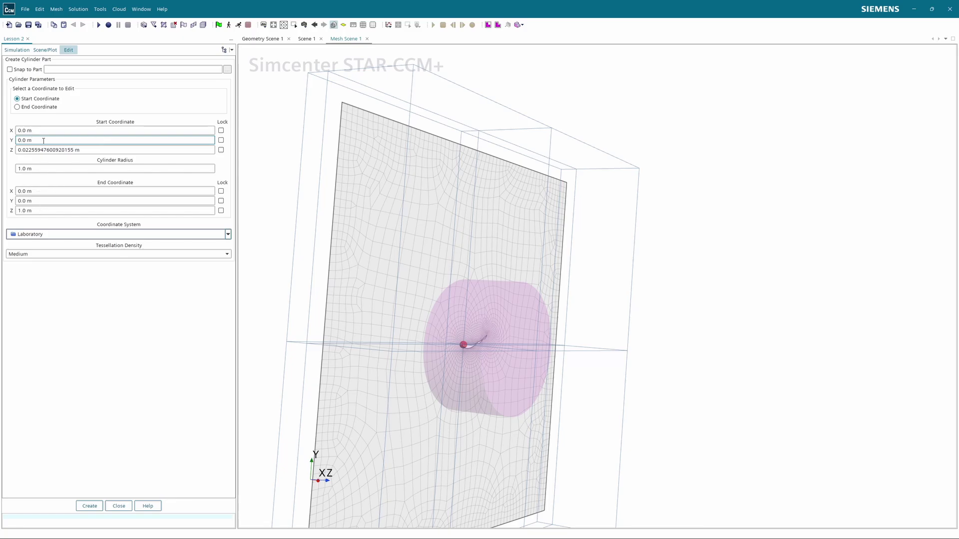
{"action": "triple_click", "coordinate": [102, 171]}
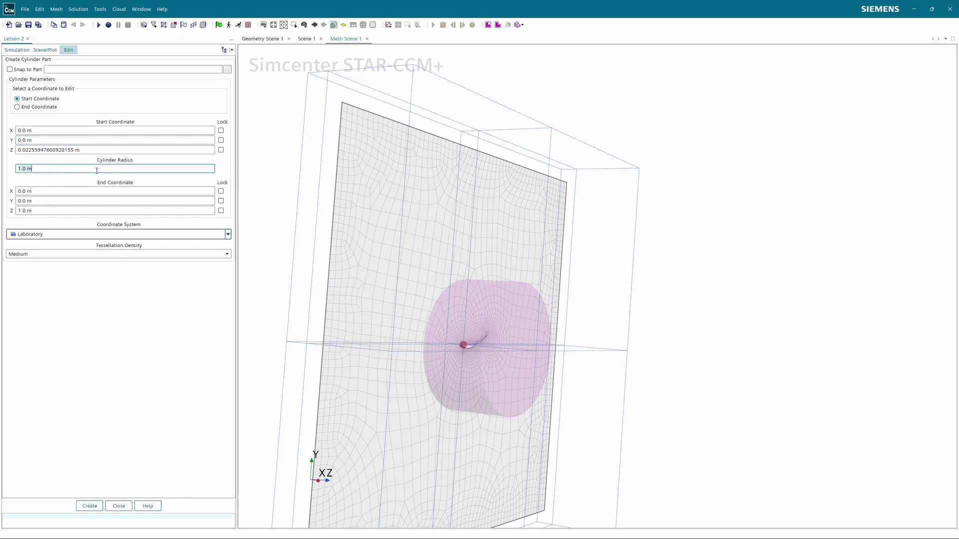
{"action": "type", "text": "0.5"}
{"action": "key", "text": "Return"}
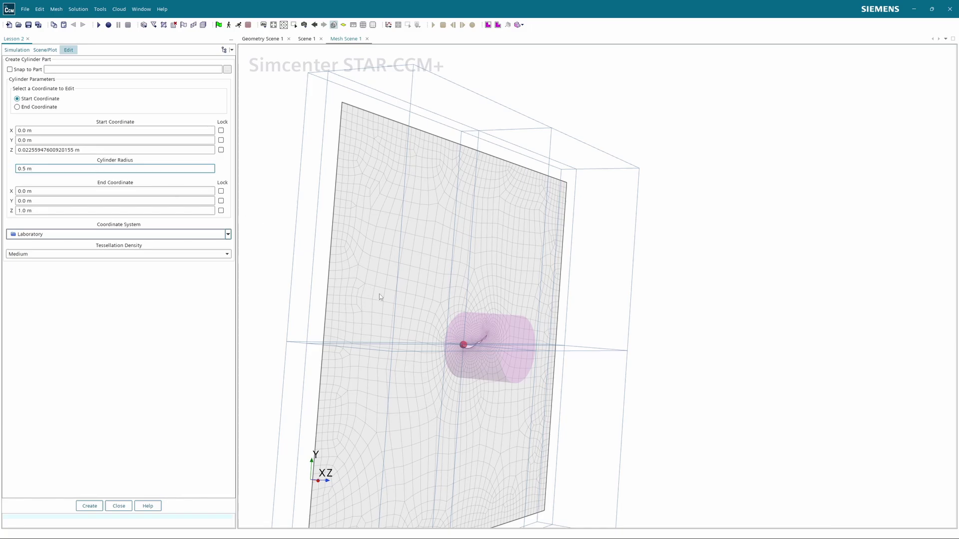
Extend the cylinder through the 2D mesh plane, with start Z at -0.5 m and end Z at 0.5 m
{"action": "left_click_drag", "start_coordinate": [379, 296], "coordinate": [378, 139]}
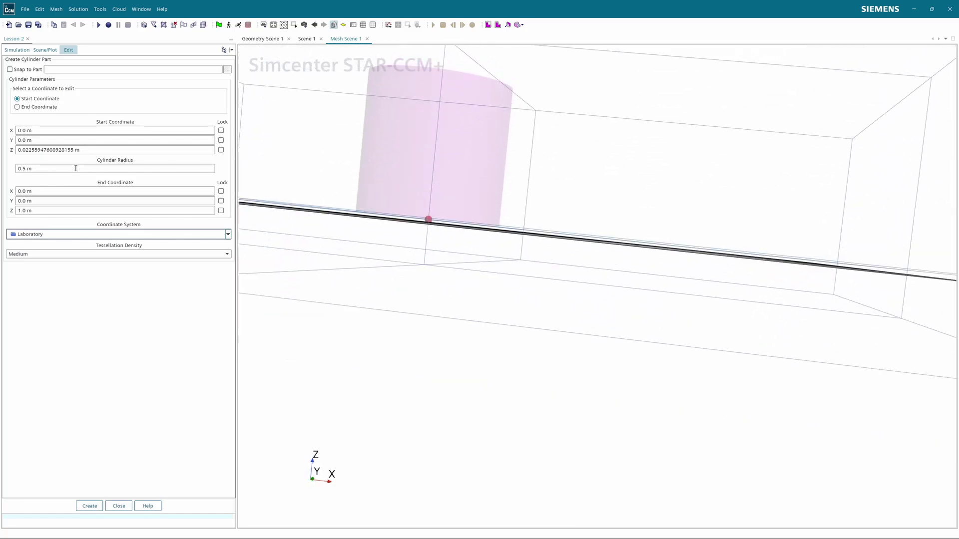
{"action": "left_click", "coordinate": [55, 130]}
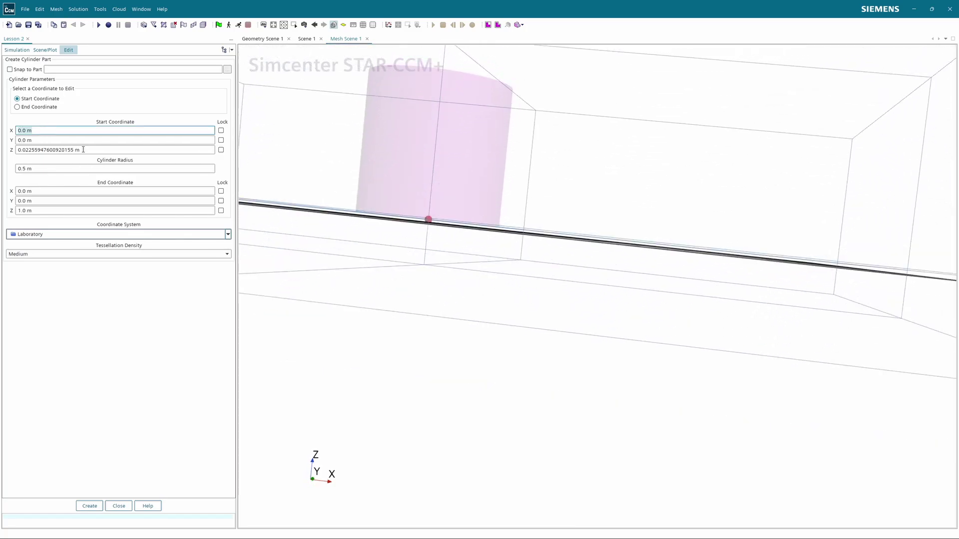
{"action": "left_click", "coordinate": [107, 150]}
{"action": "key", "text": "BackSpace"}
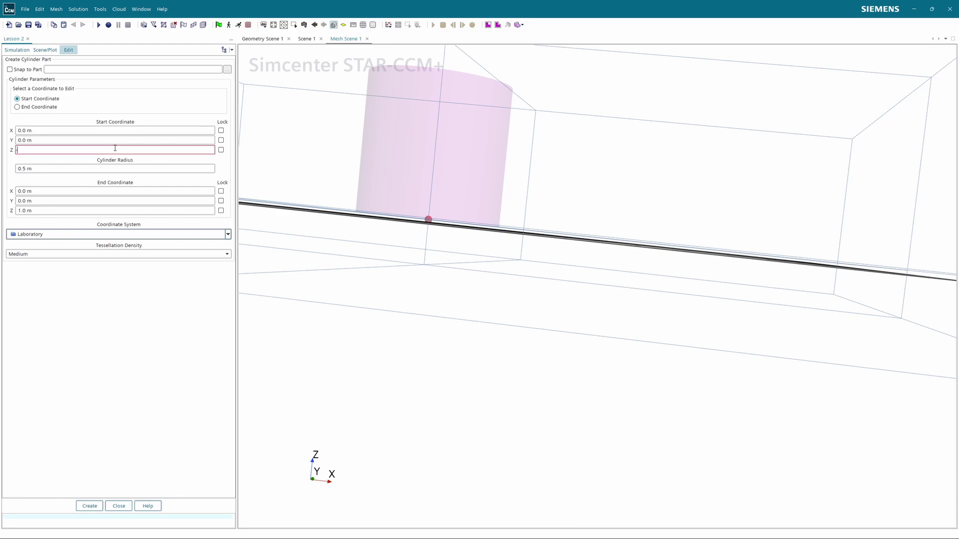
{"action": "type", "text": "-0.5"}
{"action": "key", "text": "Return"}
{"action": "triple_click", "coordinate": [46, 211]}
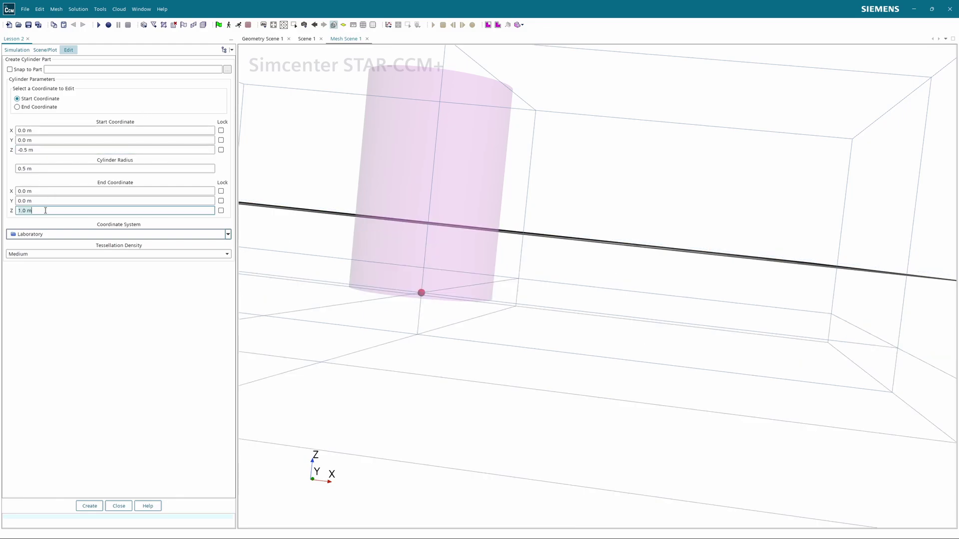
{"action": "type", "text": "0.5"}
{"action": "key", "text": "Return"}
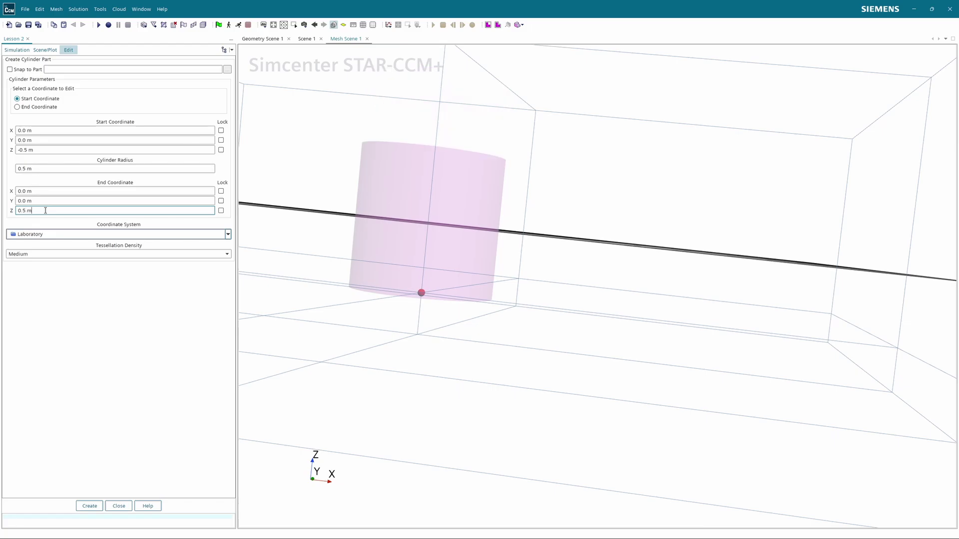
Set the X and Y of both the cylinder's start and end coordinates to 0.2 m
{"action": "left_click_drag", "start_coordinate": [347, 128], "coordinate": [489, 252]}
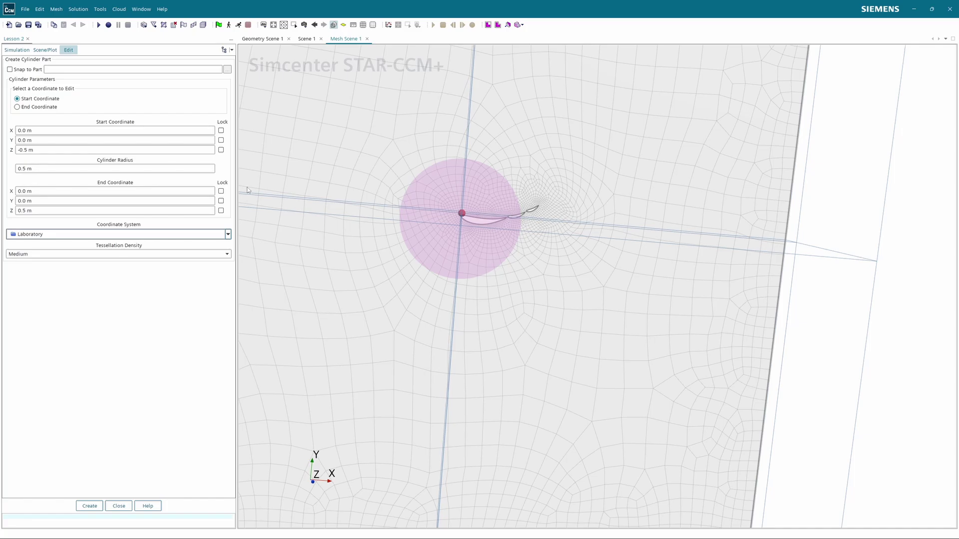
{"action": "left_click", "coordinate": [45, 141]}
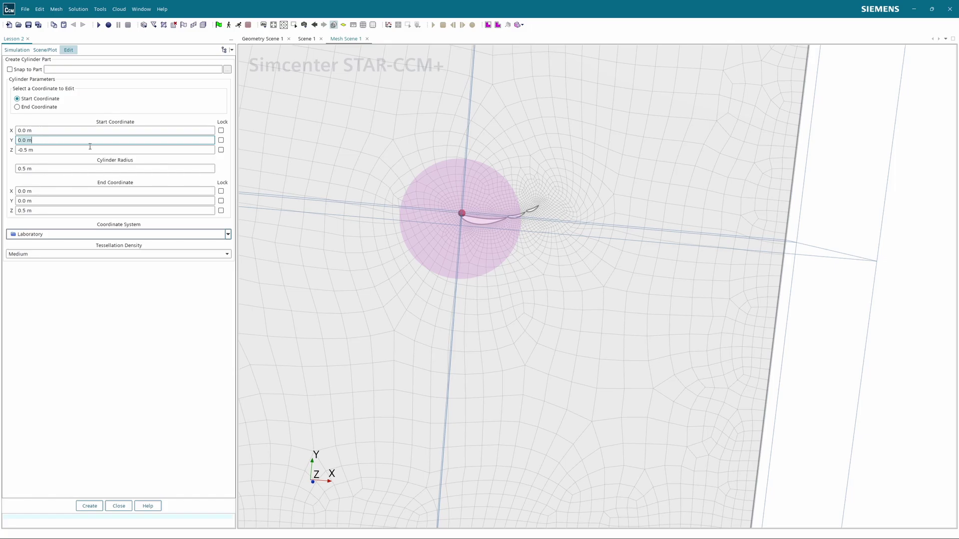
{"action": "type", "text": "0.2 m"}
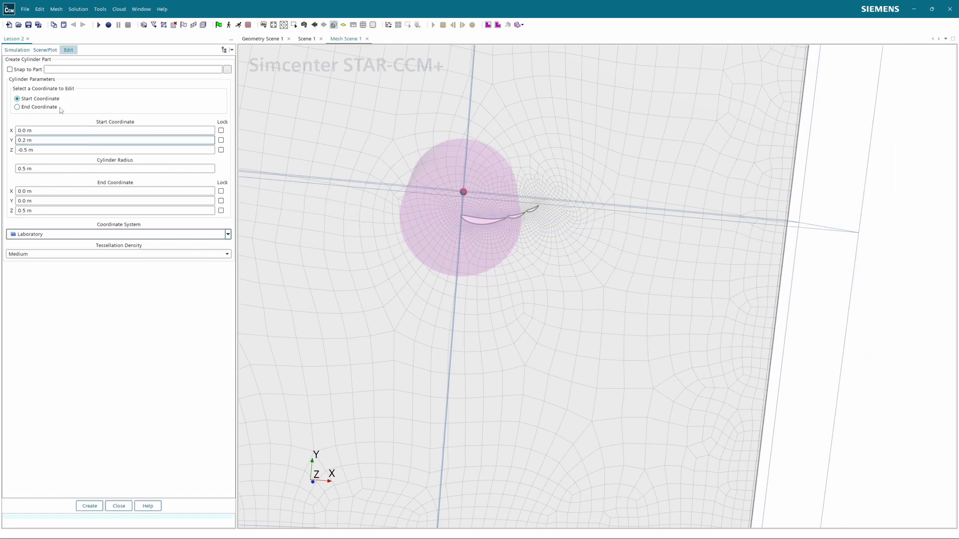
{"action": "left_click", "coordinate": [38, 130]}
{"action": "type", "text": "0"}
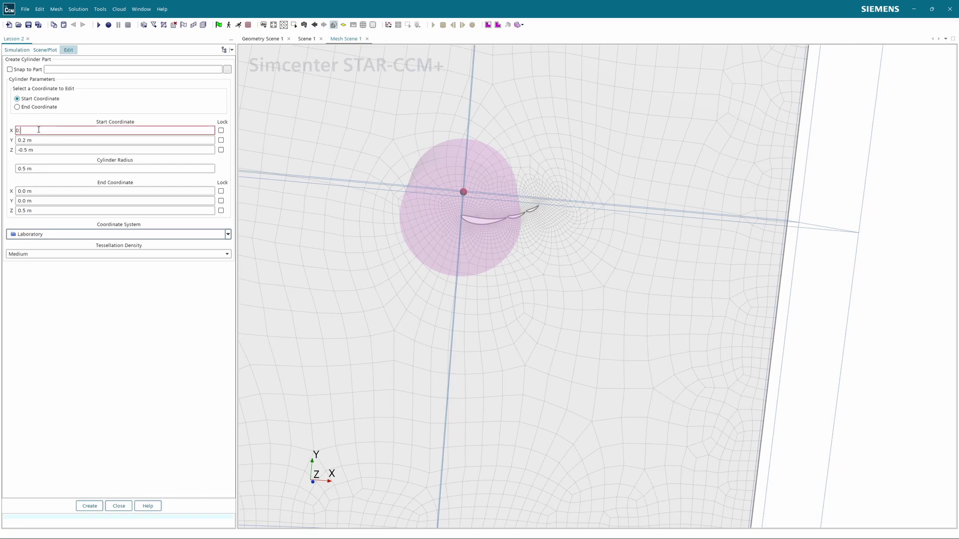
{"action": "type", "text": ".2 m"}
{"action": "left_click", "coordinate": [39, 190]}
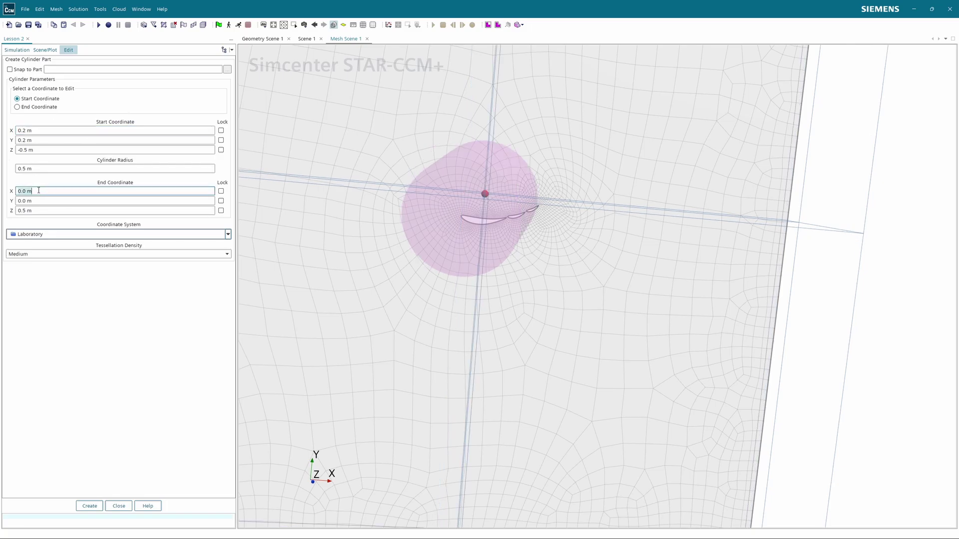
{"action": "type", "text": "0.2"}
{"action": "left_click", "coordinate": [33, 201]}
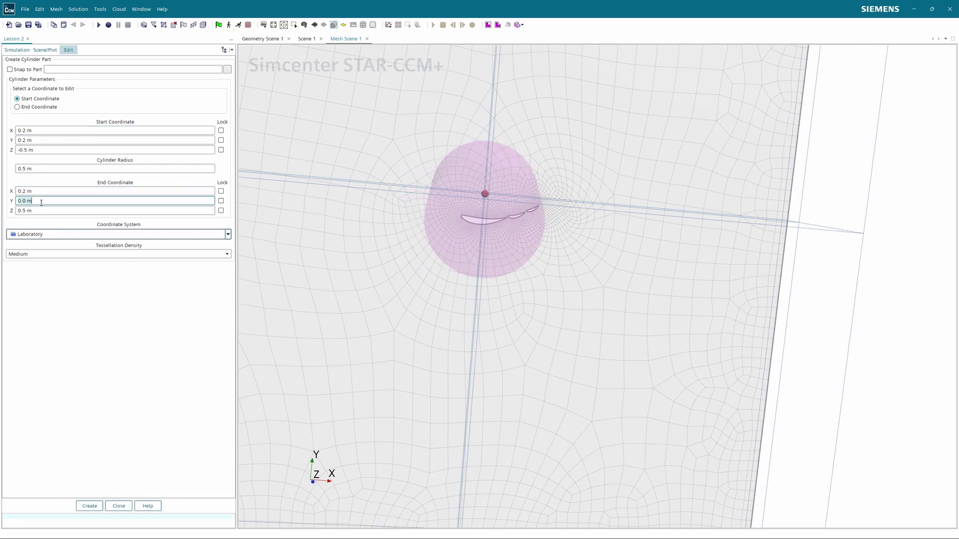
{"action": "type", "text": "0.2"}
{"action": "key", "text": "Return"}
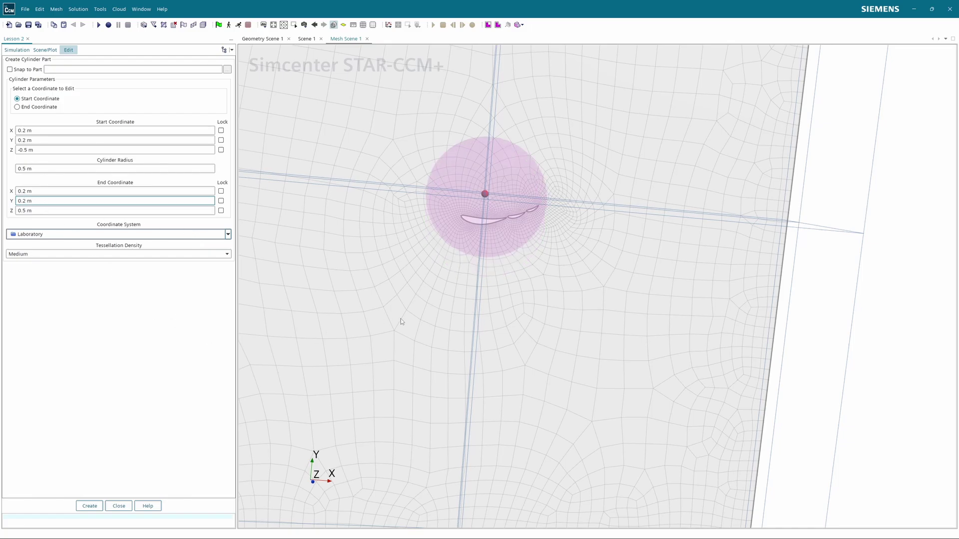
Centre the cylinder on the wing elements by setting X to 0.3 m and Y to 0.1 m for both start and end coordinates
{"action": "mouse_move", "coordinate": [400, 318]}
{"action": "left_mouse_down"}
{"action": "mouse_move", "coordinate": [360, 313]}
{"action": "mouse_move", "coordinate": [431, 310]}
{"action": "mouse_move", "coordinate": [402, 317]}
{"action": "left_mouse_up"}
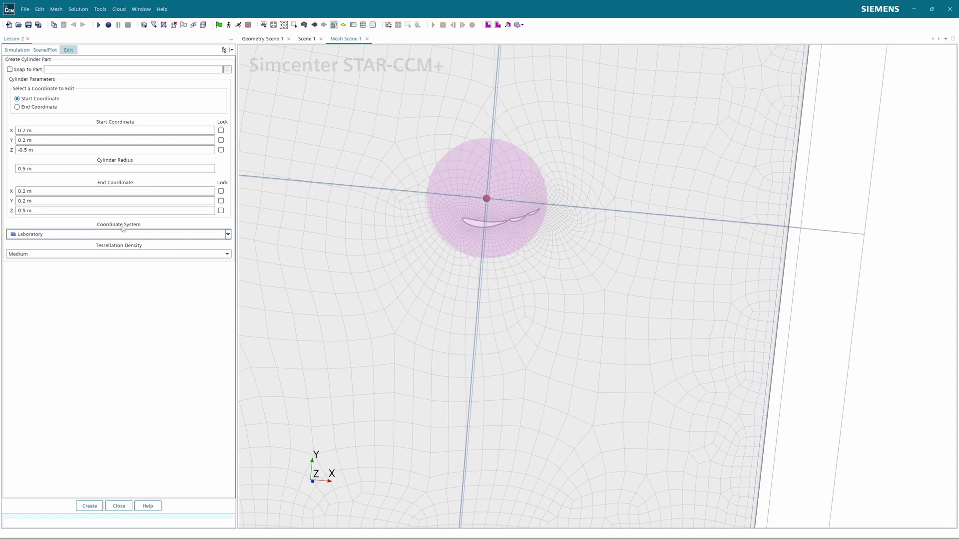
{"action": "left_click", "coordinate": [27, 192]}
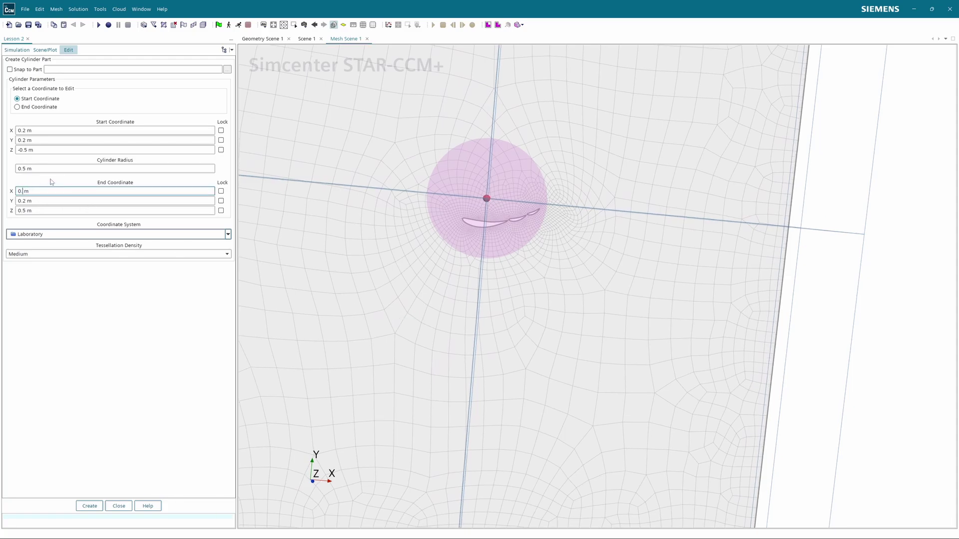
{"action": "left_click", "coordinate": [31, 130]}
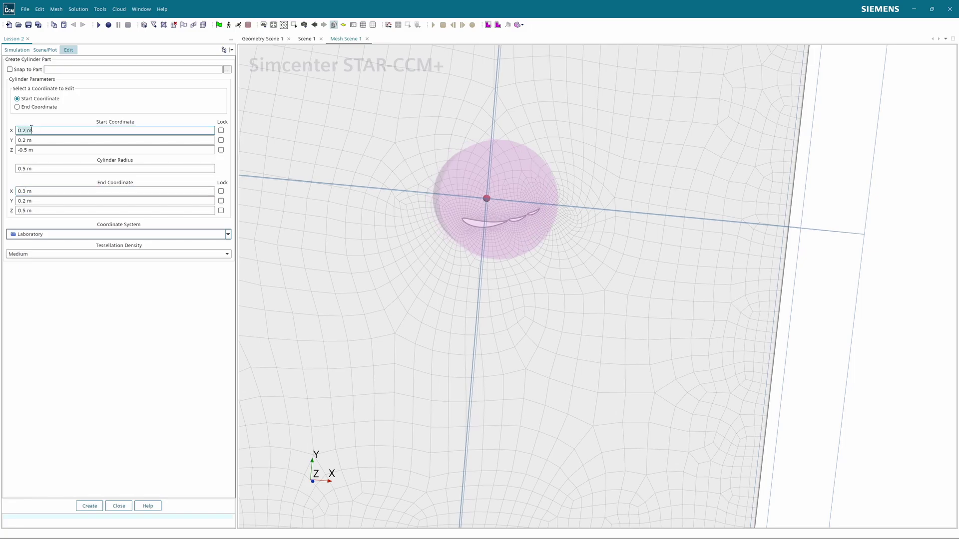
{"action": "left_click", "coordinate": [25, 130]}
{"action": "key", "text": "Return"}
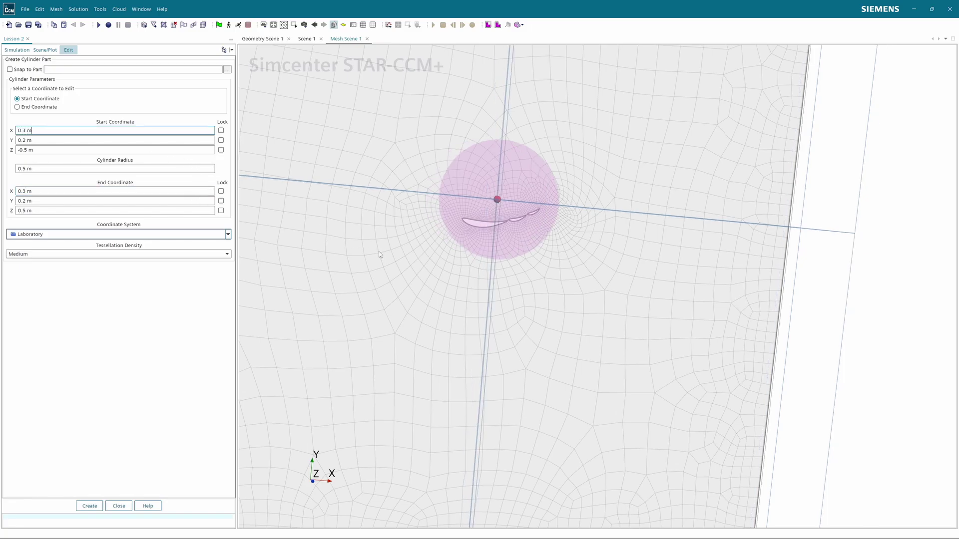
{"action": "left_click_drag", "start_coordinate": [393, 248], "coordinate": [356, 250]}
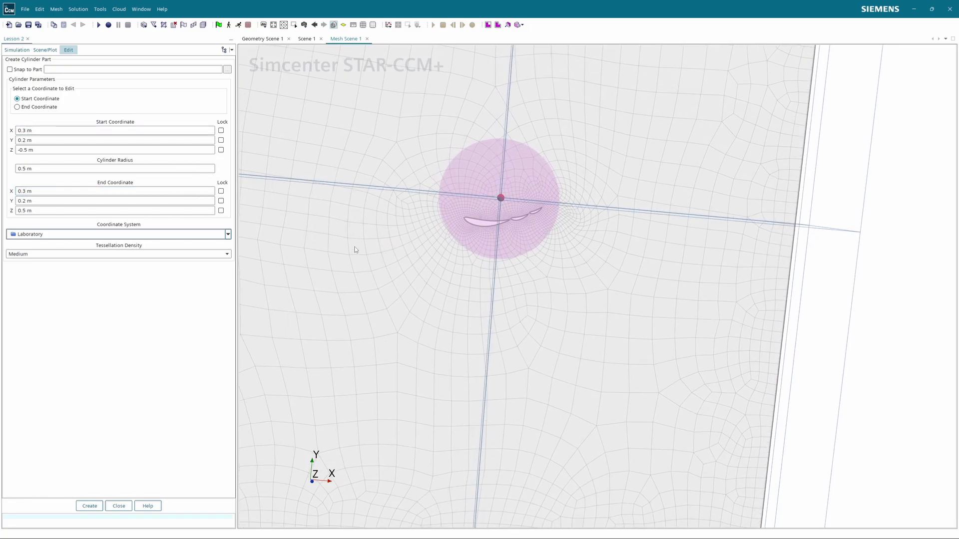
{"action": "left_click", "coordinate": [26, 141]}
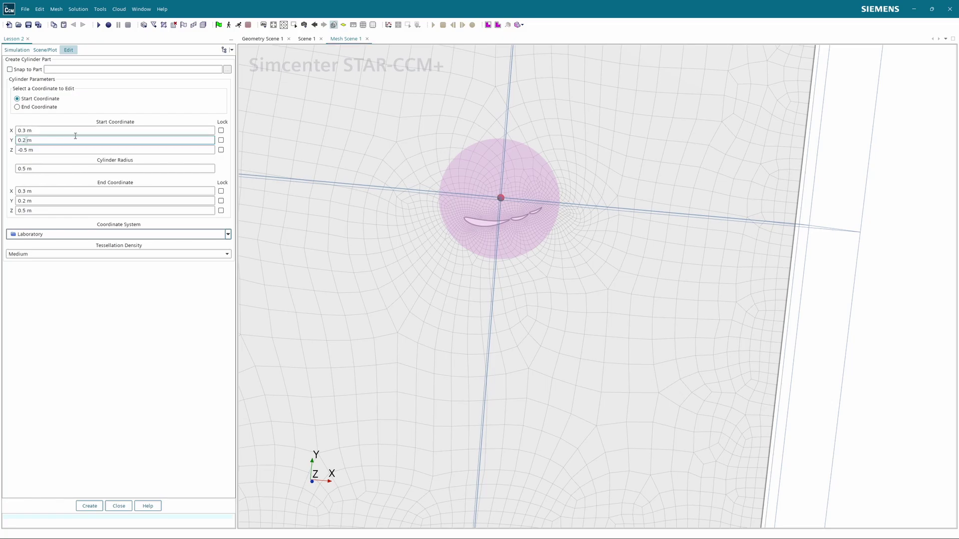
{"action": "left_click", "coordinate": [23, 201]}
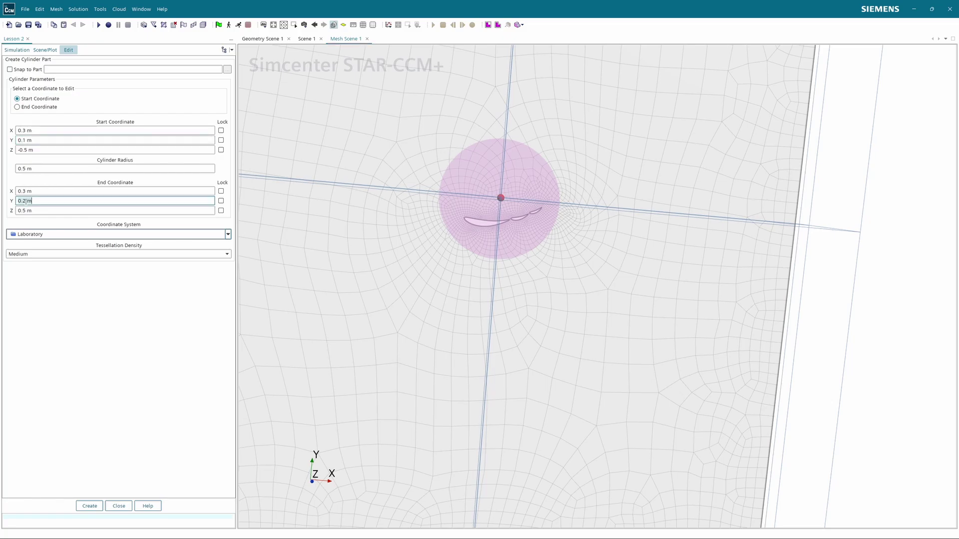
{"action": "left_click", "coordinate": [24, 201]}
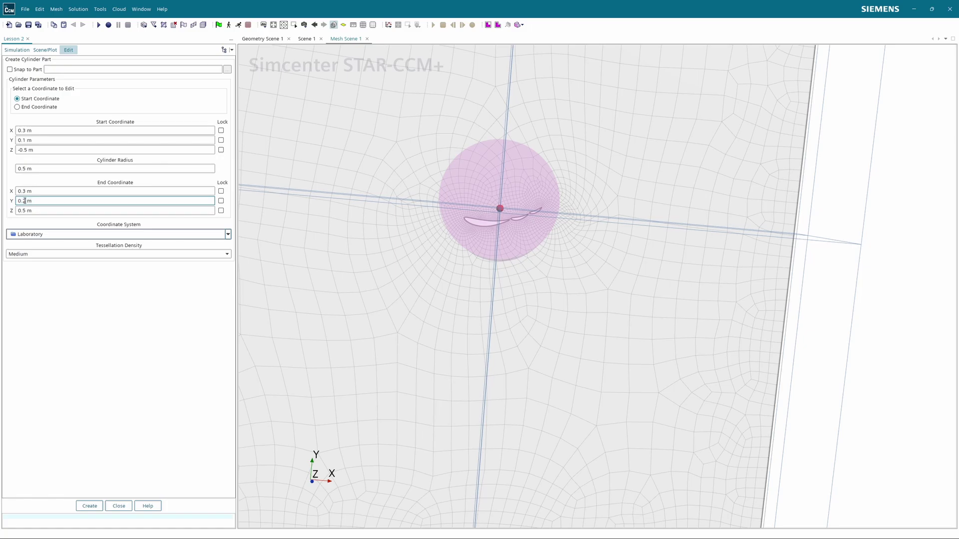
{"action": "key", "text": "Return"}
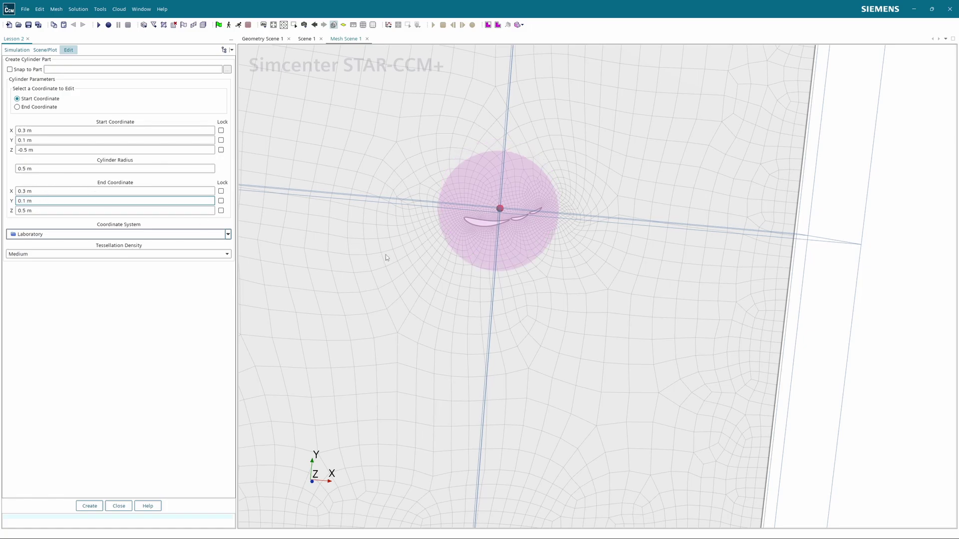
Set the cylinder radius to 0.6 m and create the part around the main wing and flaps
{"action": "mouse_move", "coordinate": [385, 255]}
{"action": "left_mouse_down"}
{"action": "mouse_move", "coordinate": [394, 248]}
{"action": "mouse_move", "coordinate": [386, 241]}
{"action": "mouse_move", "coordinate": [387, 266]}
{"action": "left_mouse_up"}
{"action": "left_click", "coordinate": [28, 169]}
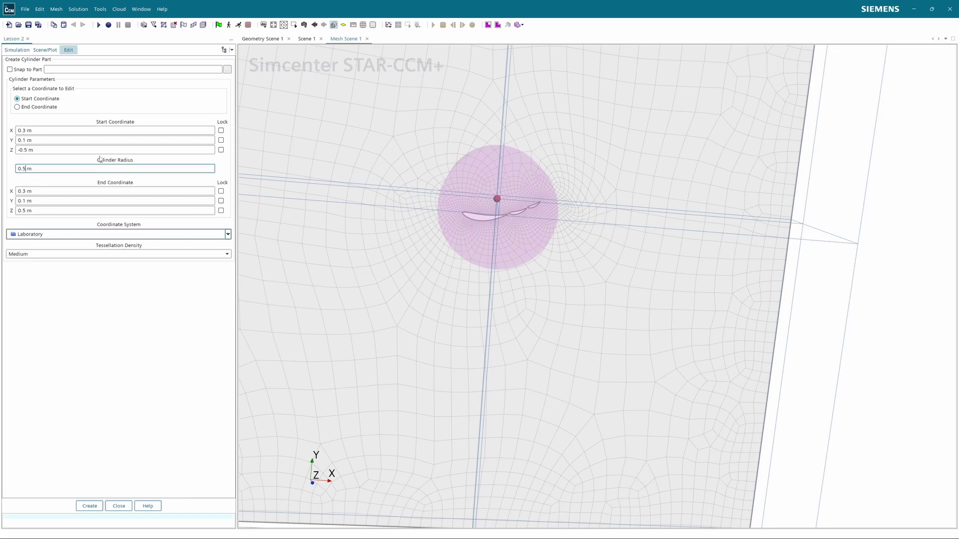
{"action": "key", "text": "Return"}
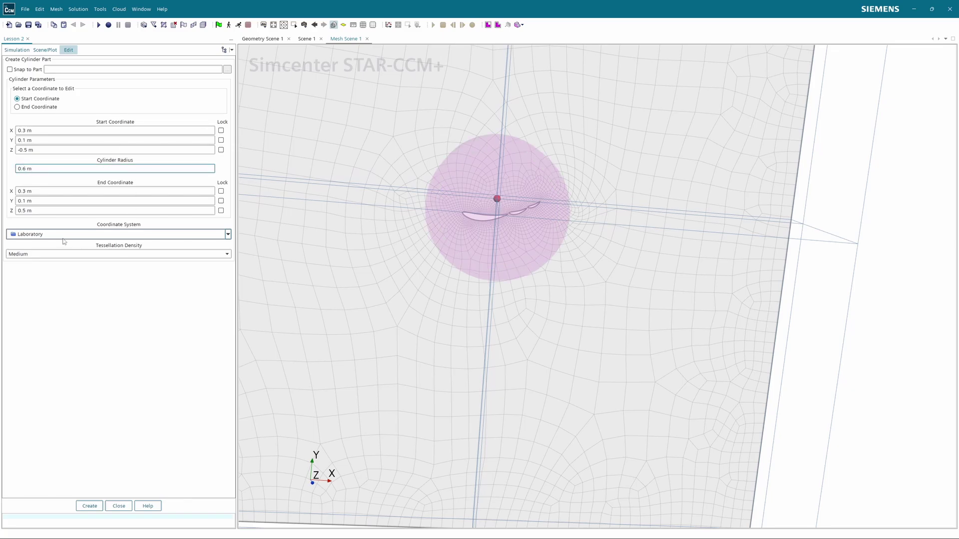
{"action": "left_click", "coordinate": [90, 506]}
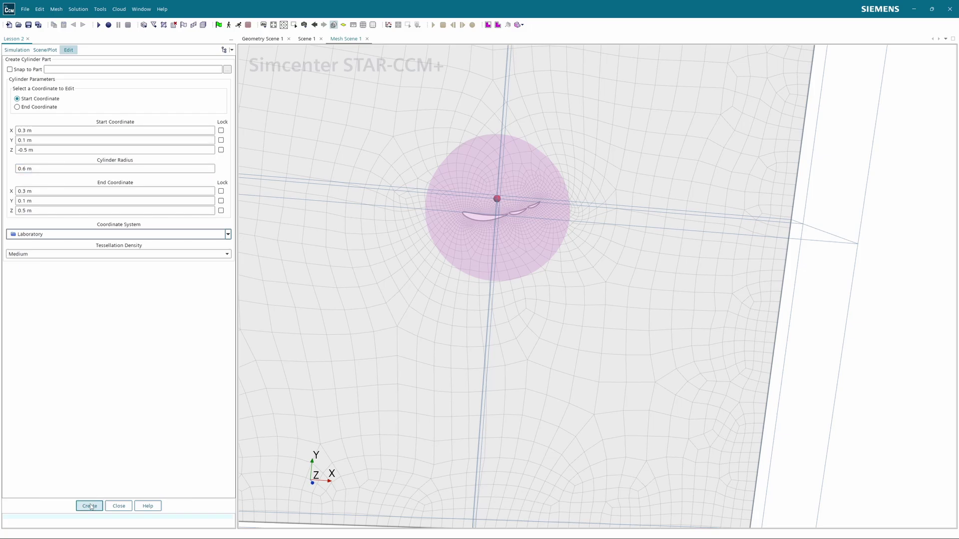
{"action": "left_click", "coordinate": [123, 507]}
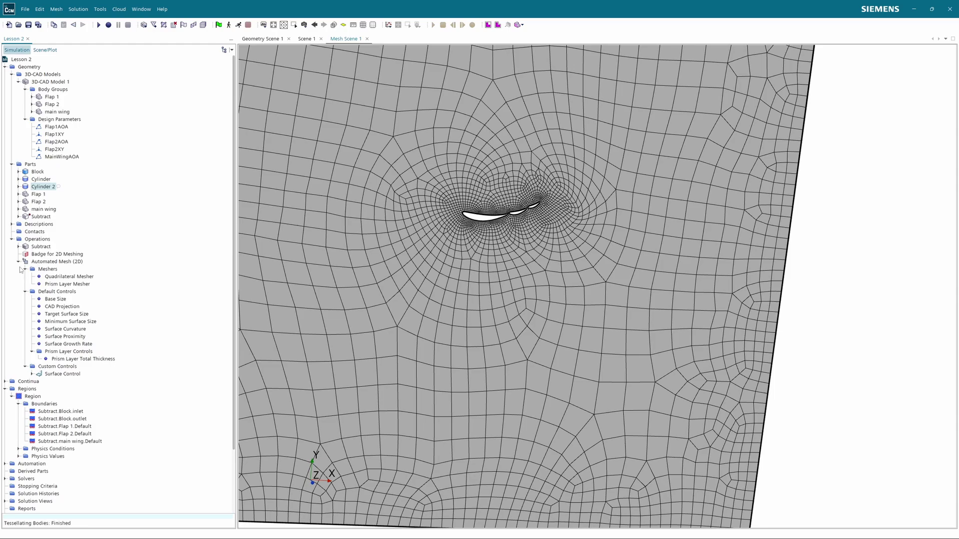
Add a volumetric custom control to the Automated Mesh (2D) operation and open its part selection for editing
{"action": "right_click", "coordinate": [34, 367]}
{"action": "mouse_move", "coordinate": [70, 371]}
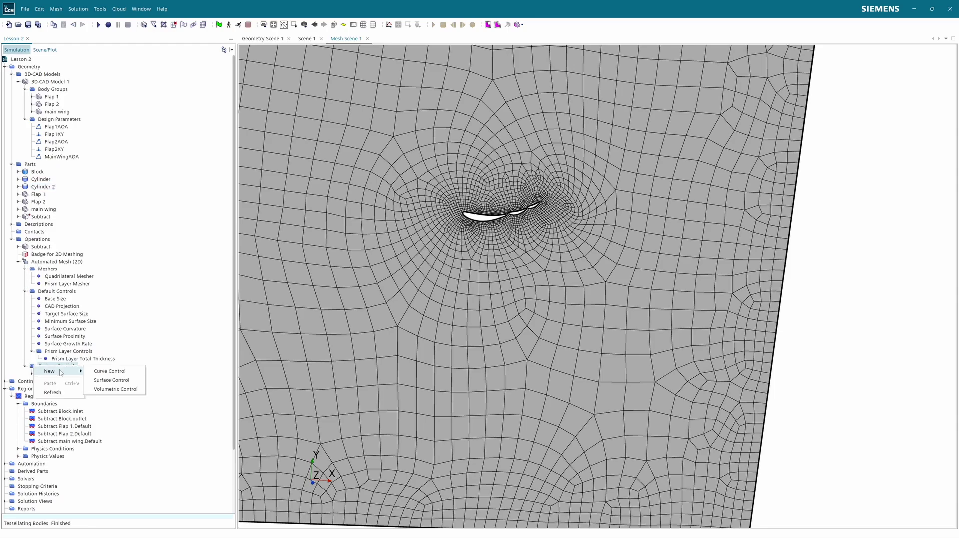
{"action": "left_click", "coordinate": [116, 389]}
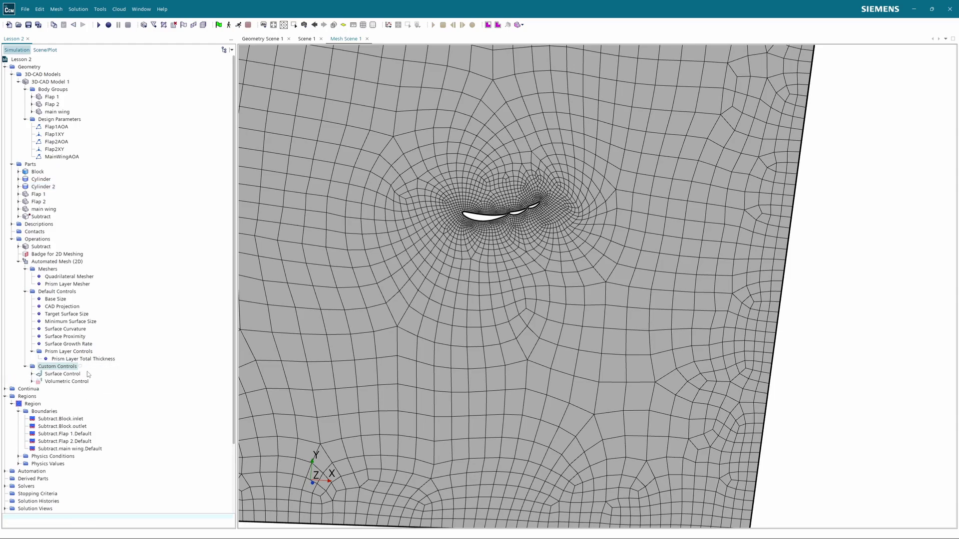
{"action": "right_click", "coordinate": [38, 379]}
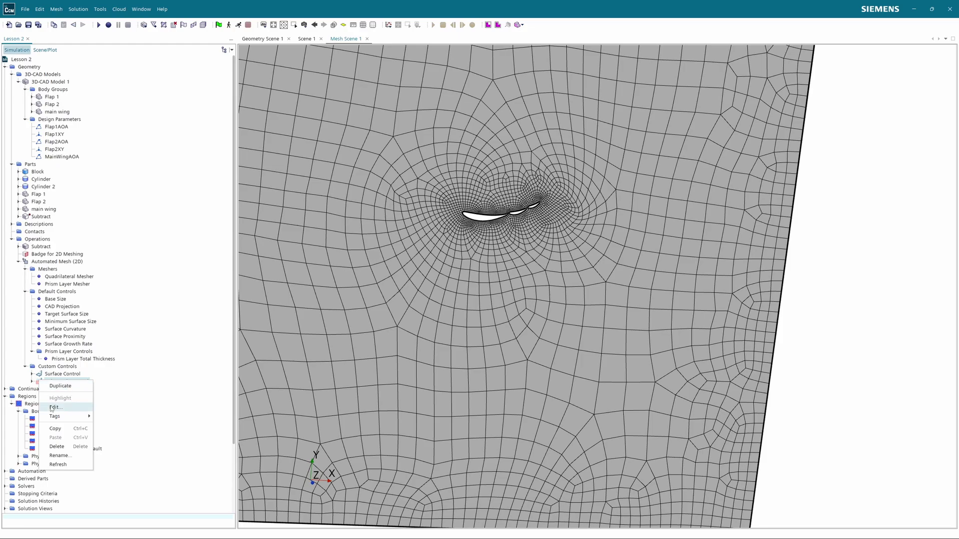
{"action": "left_click", "coordinate": [55, 407]}
{"action": "left_click", "coordinate": [197, 144]}
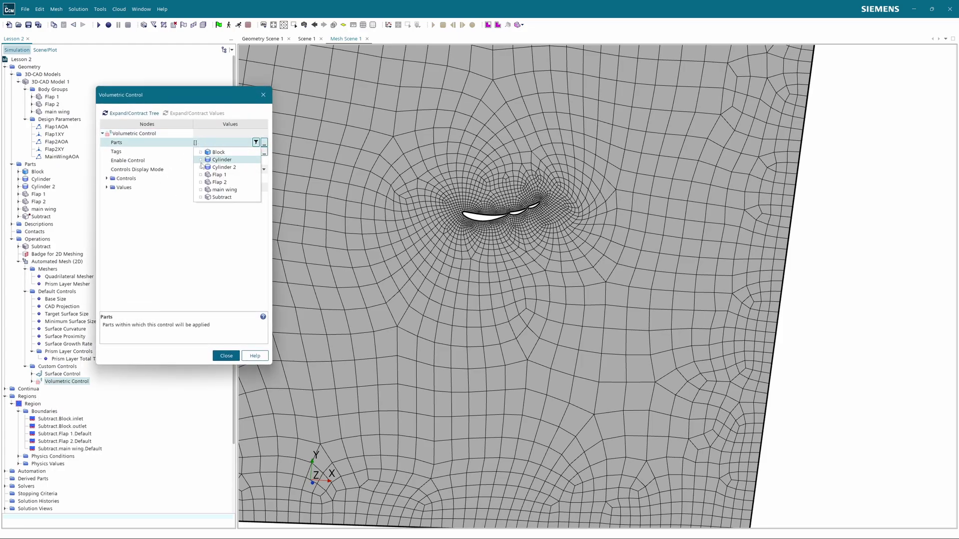
Assign Cylinder 2 as the part of the Volumetric Control and check the region it covers around the wing
{"action": "left_click", "coordinate": [201, 167]}
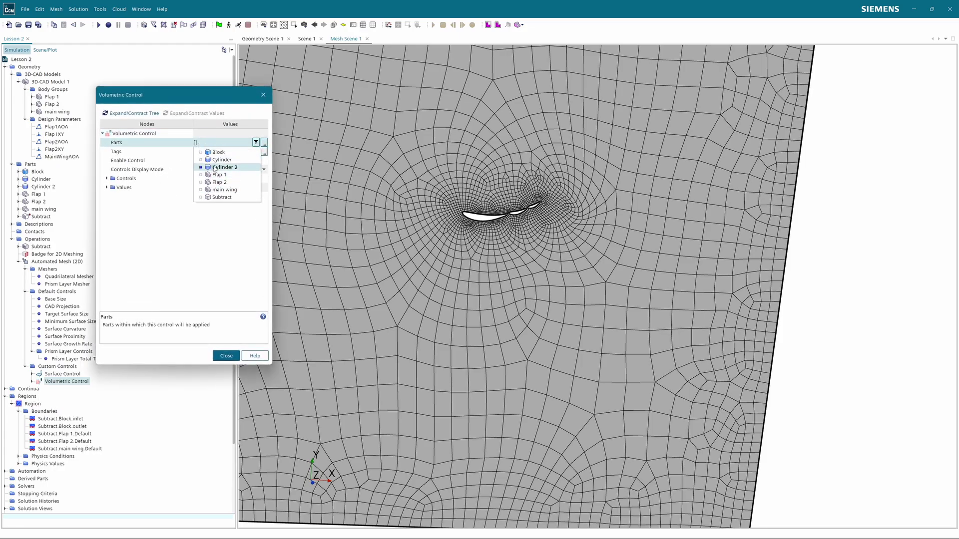
{"action": "left_click", "coordinate": [225, 357]}
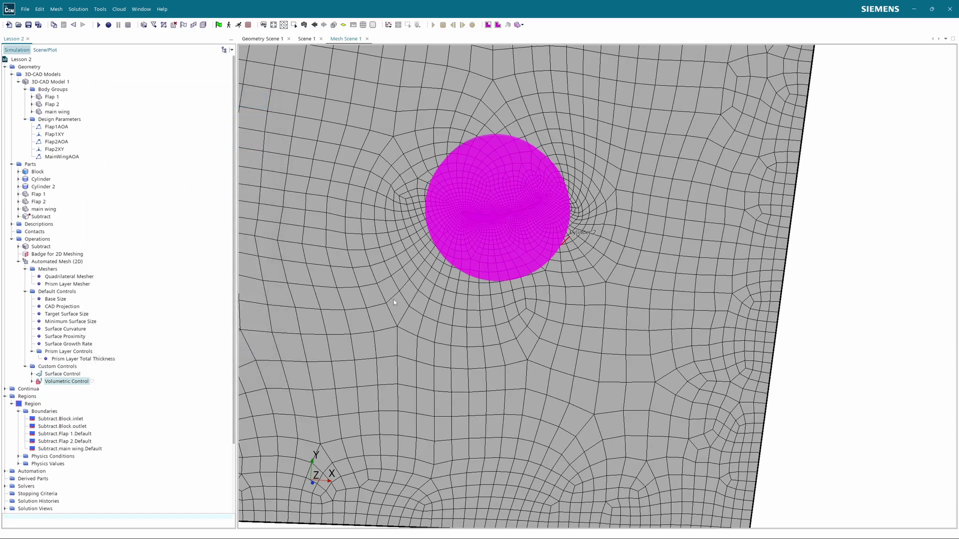
{"action": "left_click_drag", "start_coordinate": [370, 272], "coordinate": [430, 267]}
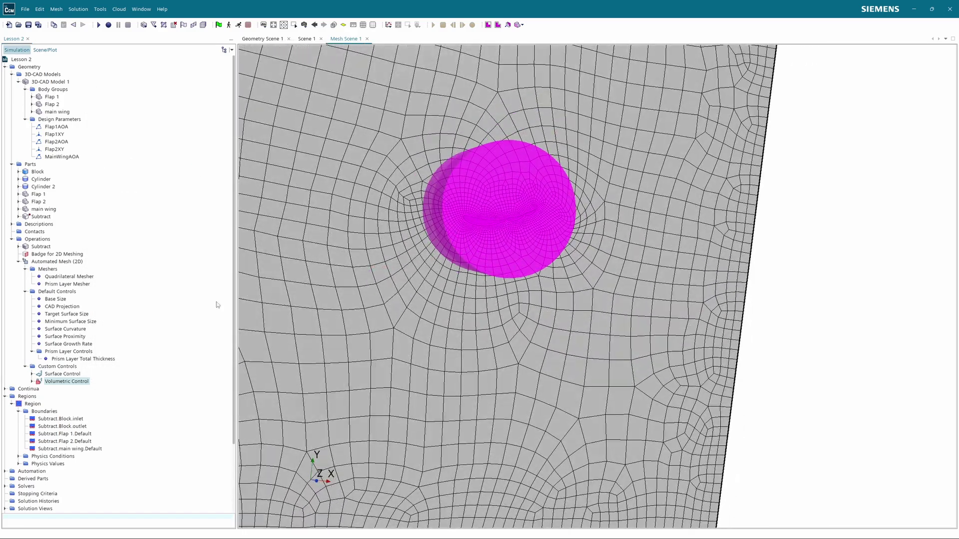
Enable Customize Size for the Volumetric Control's 2D Surface Mesher and review its Custom Size settings
{"action": "left_click", "coordinate": [33, 383]}
{"action": "left_click", "coordinate": [38, 389]}
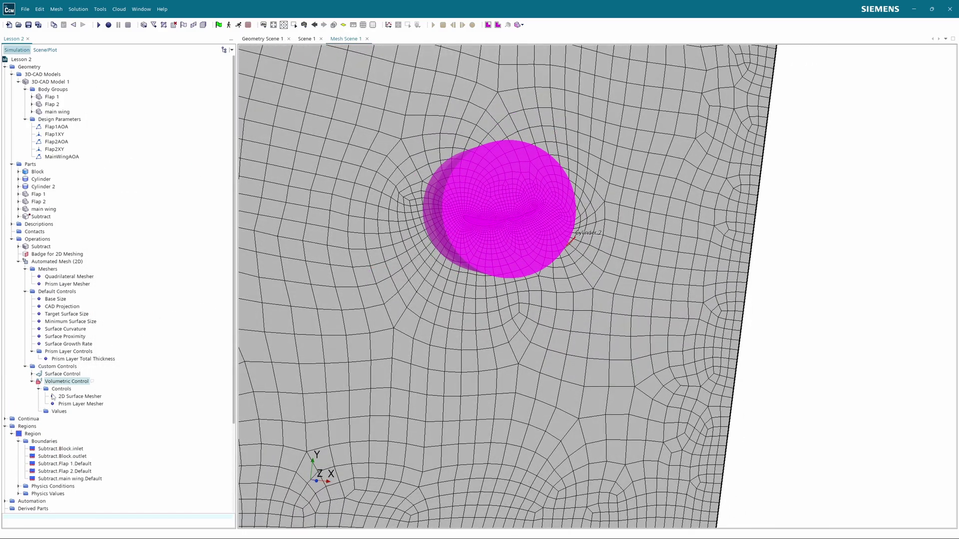
{"action": "double_click", "coordinate": [80, 396]}
{"action": "left_click", "coordinate": [197, 144]}
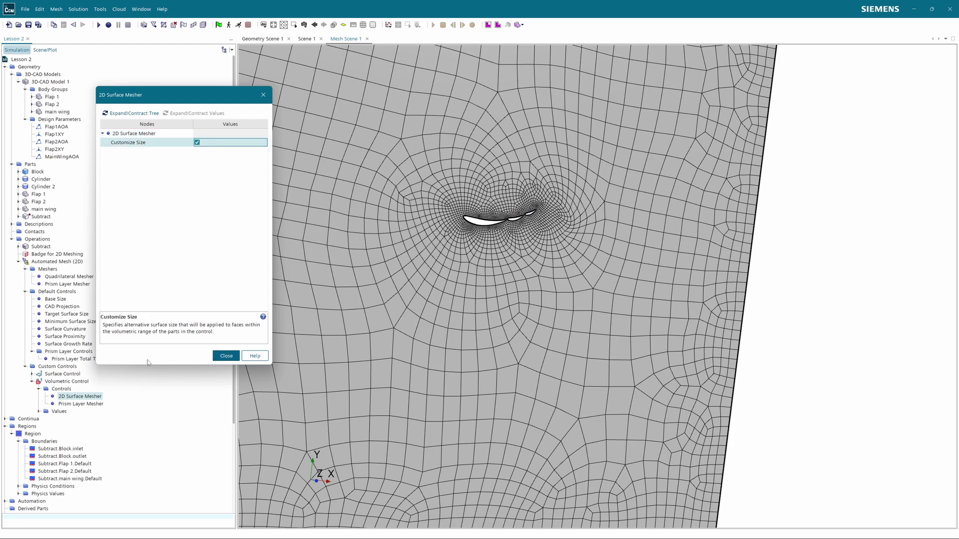
{"action": "left_click", "coordinate": [226, 356]}
{"action": "left_click", "coordinate": [39, 412]}
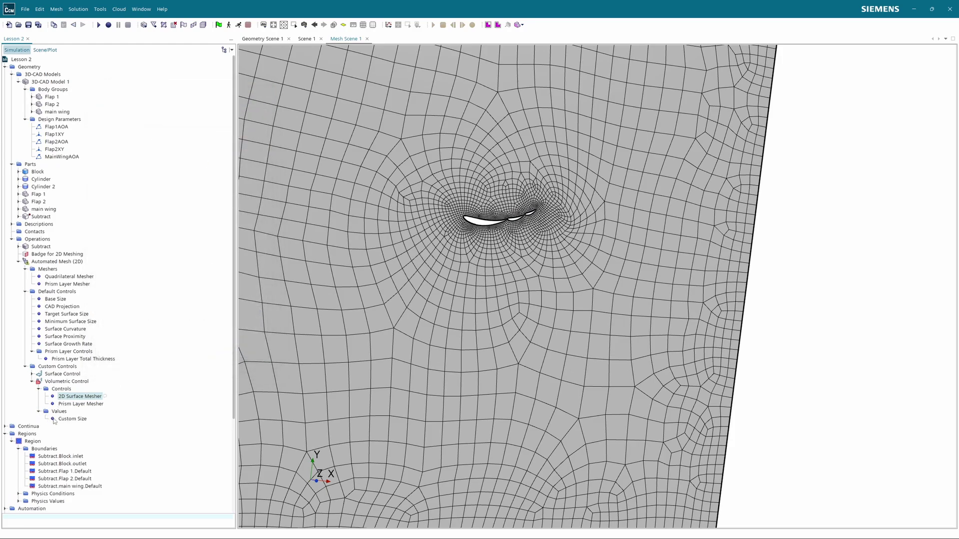
{"action": "double_click", "coordinate": [55, 421]}
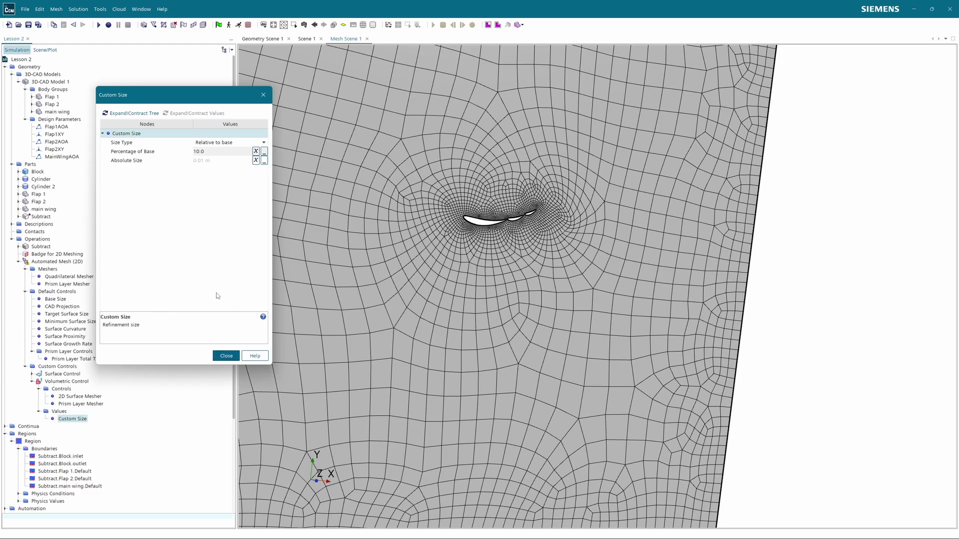
{"action": "left_click", "coordinate": [226, 356]}
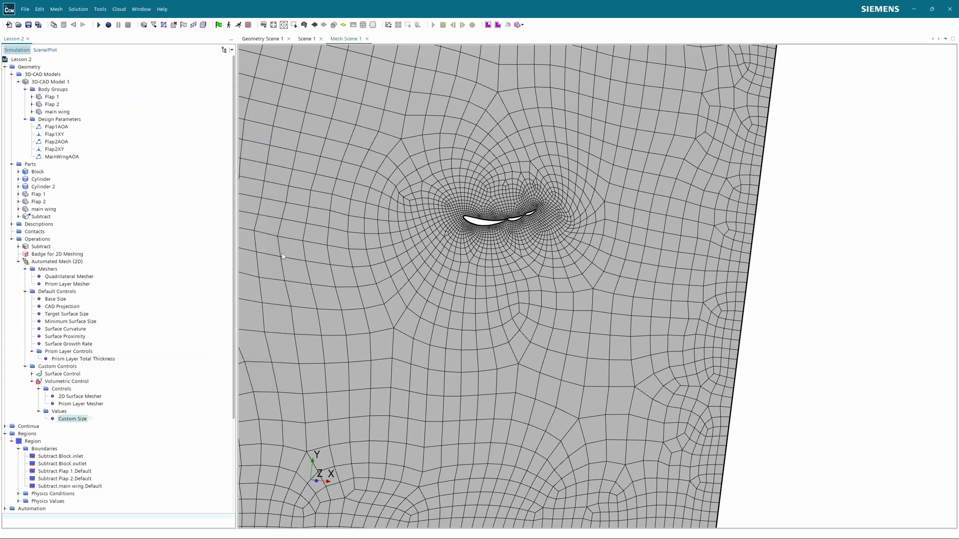
Generate the volume mesh and examine the refinement around the wing and flaps
{"action": "left_click", "coordinate": [202, 26]}
{"action": "scroll", "coordinate": [552, 175], "scroll_direction": "up", "scroll_amount": 3}
{"action": "right_click_drag", "start_coordinate": [546, 176], "coordinate": [495, 200]}
{"action": "left_click_drag", "start_coordinate": [462, 200], "coordinate": [378, 209]}
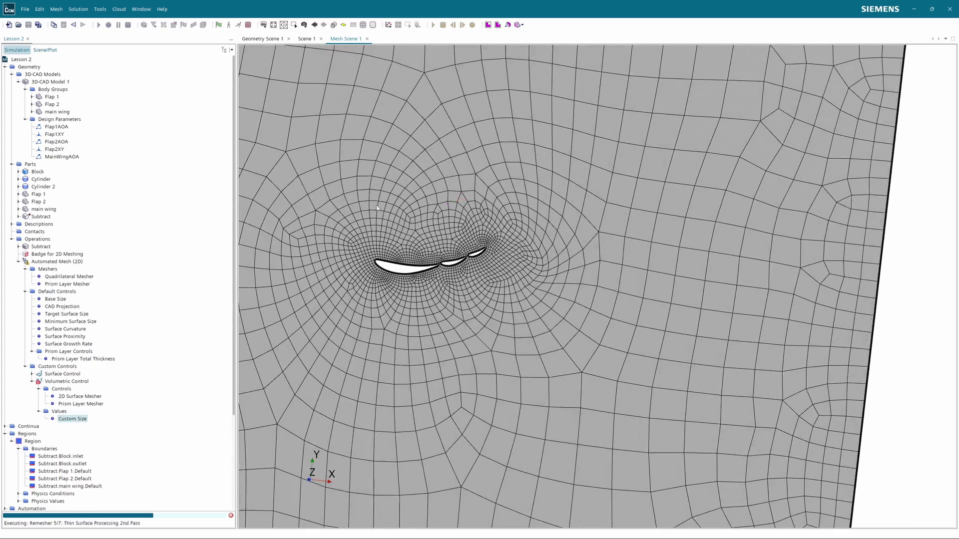
{"action": "scroll", "coordinate": [420, 270], "scroll_direction": "up", "scroll_amount": 7}
{"action": "right_click_drag", "start_coordinate": [372, 249], "coordinate": [462, 295]}
{"action": "scroll", "coordinate": [481, 282], "scroll_direction": "down", "scroll_amount": 2}
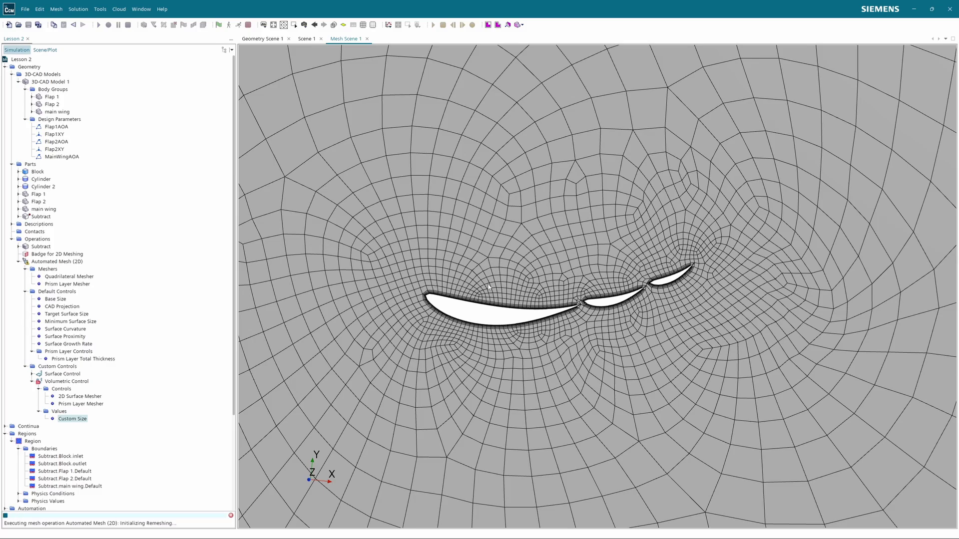
{"action": "scroll", "coordinate": [591, 281], "scroll_direction": "down", "scroll_amount": 3}
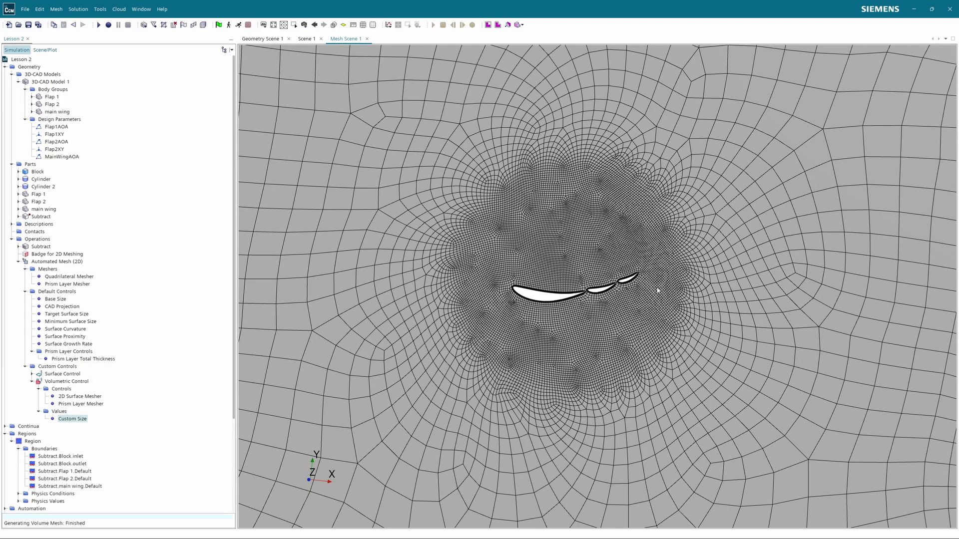
{"action": "scroll", "coordinate": [657, 290], "scroll_direction": "down", "scroll_amount": 5}
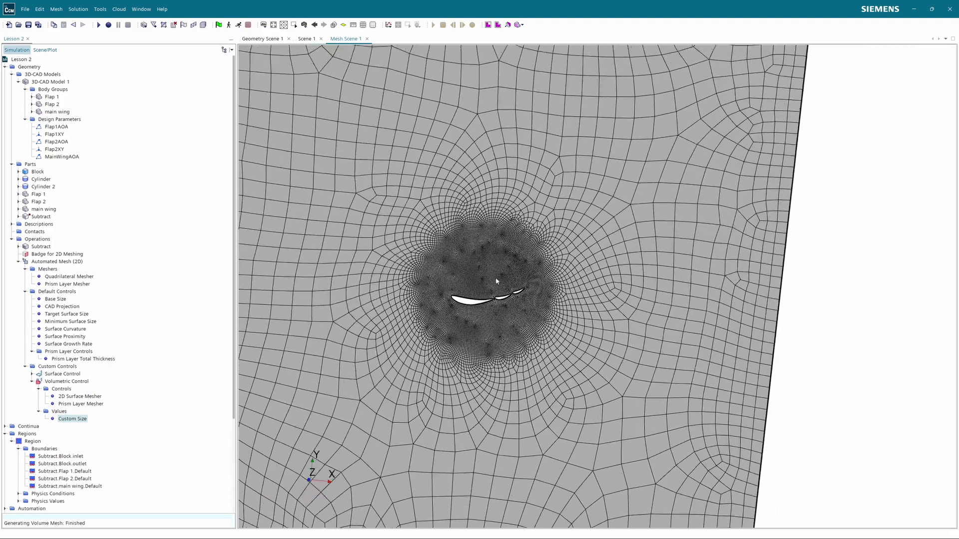
{"action": "scroll", "coordinate": [454, 282], "scroll_direction": "up", "scroll_amount": 3}
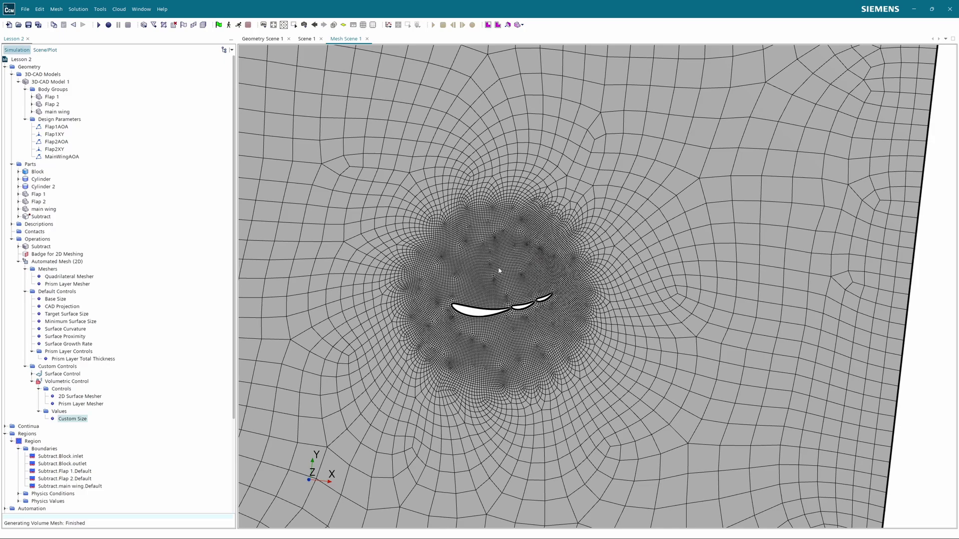
Set the Volumetric Control's custom size to 50 percent of base and regenerate the volume mesh
{"action": "double_click", "coordinate": [59, 418]}
{"action": "left_click", "coordinate": [208, 153]}
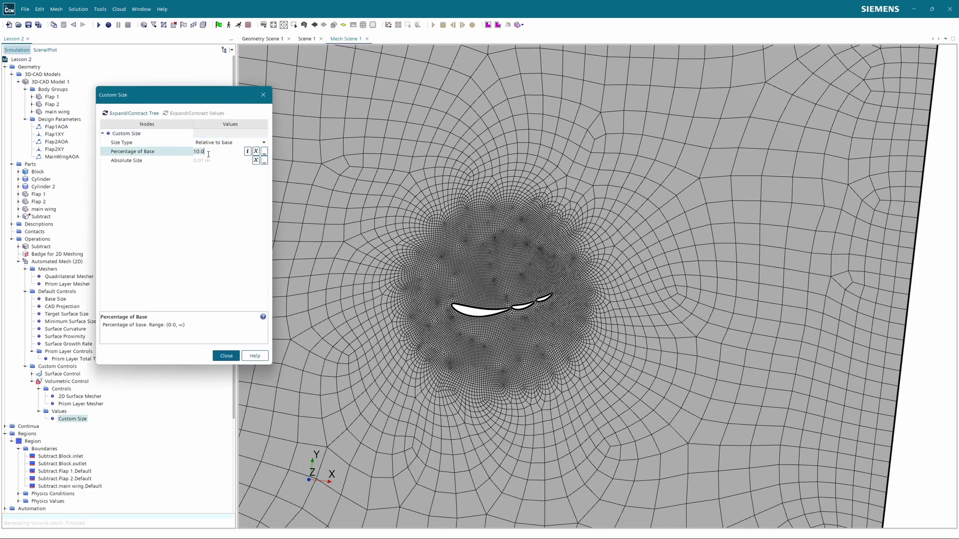
{"action": "type", "text": "50"}
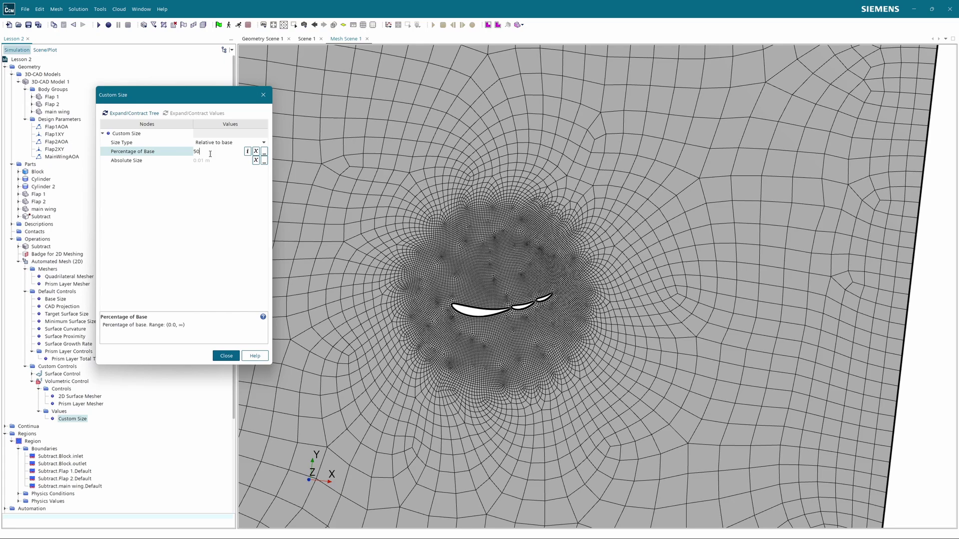
{"action": "left_click", "coordinate": [226, 356]}
{"action": "left_click", "coordinate": [203, 25]}
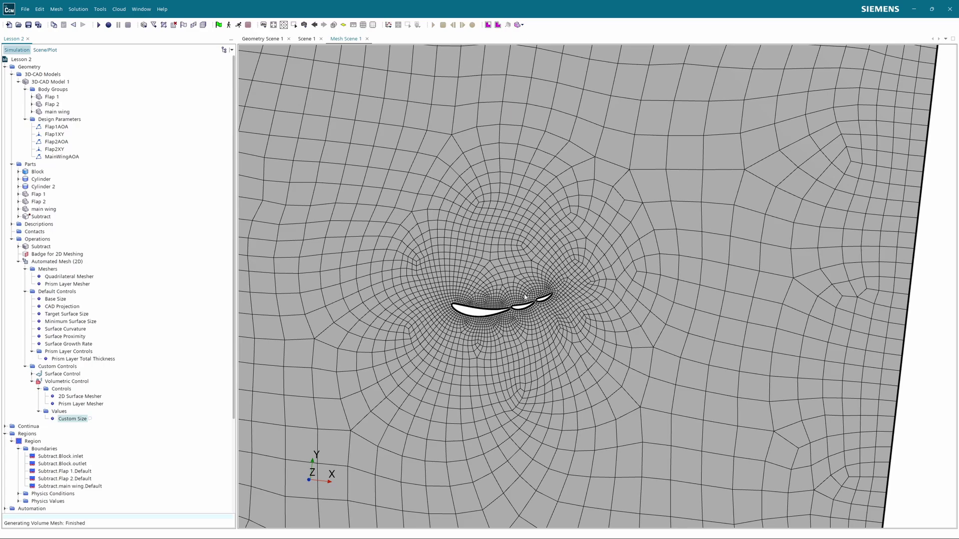
{"action": "scroll", "coordinate": [510, 301], "scroll_direction": "up", "scroll_amount": 4}
{"action": "scroll", "coordinate": [508, 303], "scroll_direction": "down", "scroll_amount": 3}
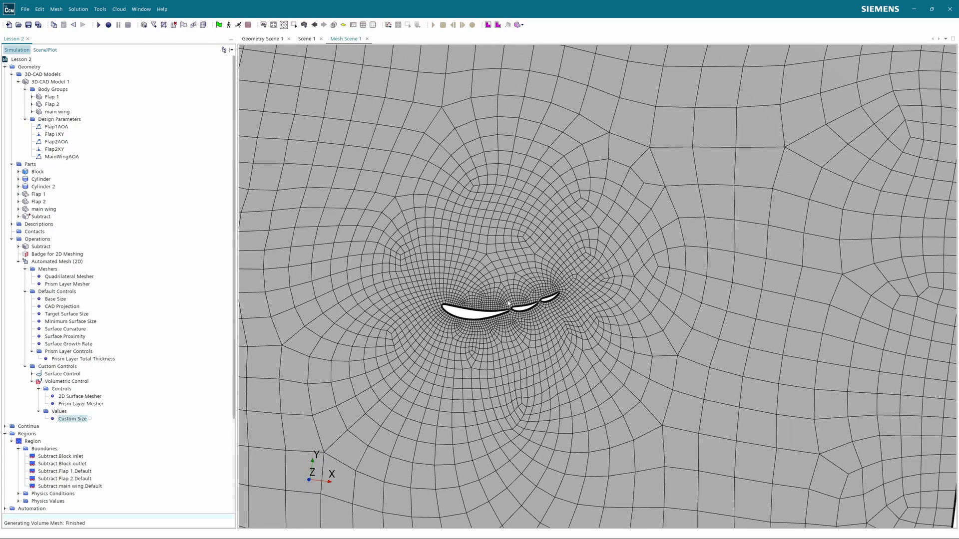
Set the Volumetric Control's custom size to 30 percent of base and regenerate the volume mesh
{"action": "double_click", "coordinate": [73, 418]}
{"action": "left_click", "coordinate": [205, 152]}
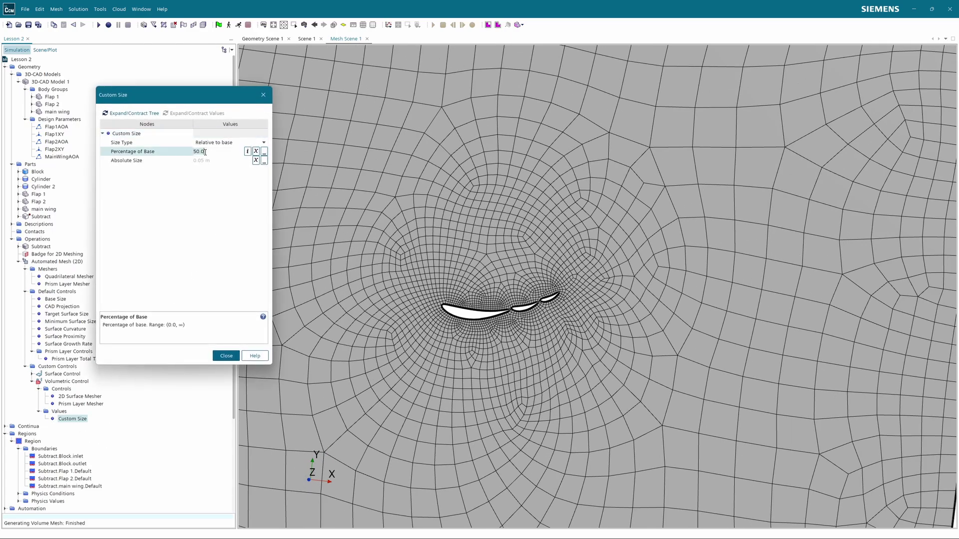
{"action": "type", "text": "30"}
{"action": "left_click", "coordinate": [226, 355]}
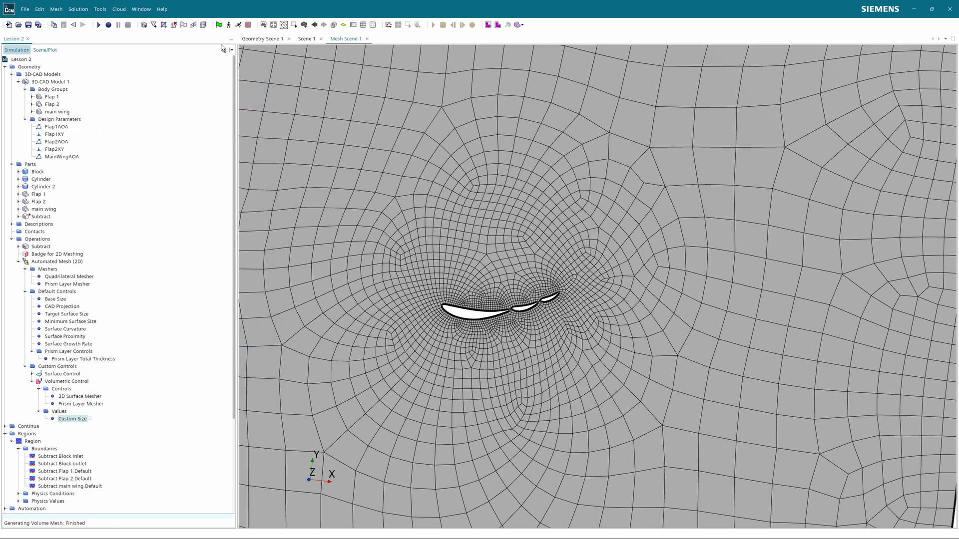
{"action": "left_click", "coordinate": [204, 25]}
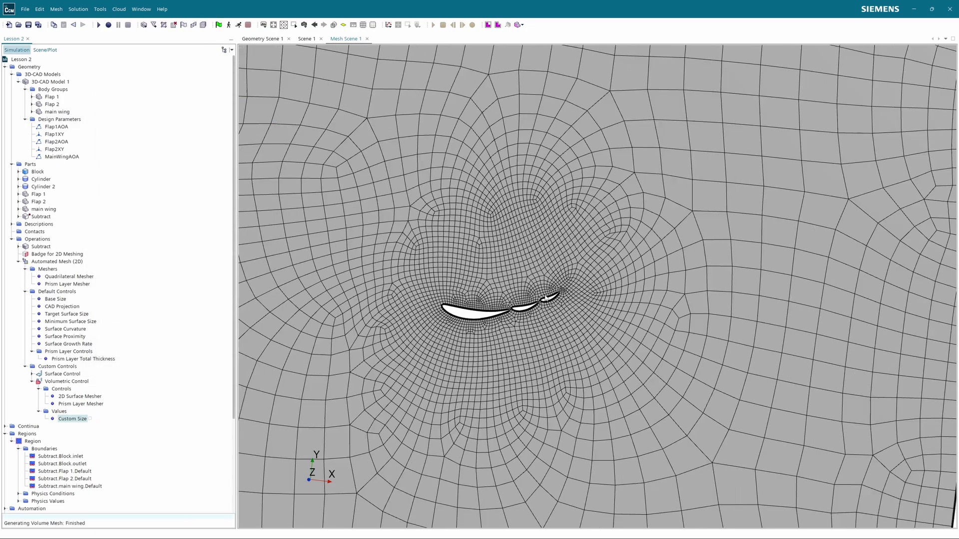
Examine the mesh and prism layers at the main wing's leading edge and in the gaps between the flaps
{"action": "scroll", "coordinate": [527, 282], "scroll_direction": "up", "scroll_amount": 3}
{"action": "scroll", "coordinate": [500, 310], "scroll_direction": "down", "scroll_amount": 3}
{"action": "left_click_drag", "start_coordinate": [430, 320], "coordinate": [449, 328]}
{"action": "scroll", "coordinate": [449, 328], "scroll_direction": "up", "scroll_amount": 6}
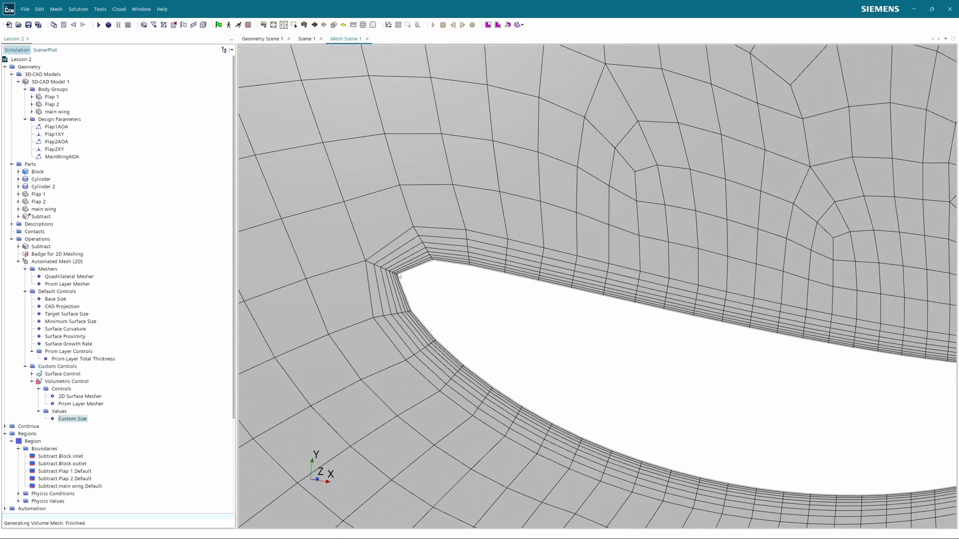
{"action": "scroll", "coordinate": [415, 302], "scroll_direction": "down", "scroll_amount": 6}
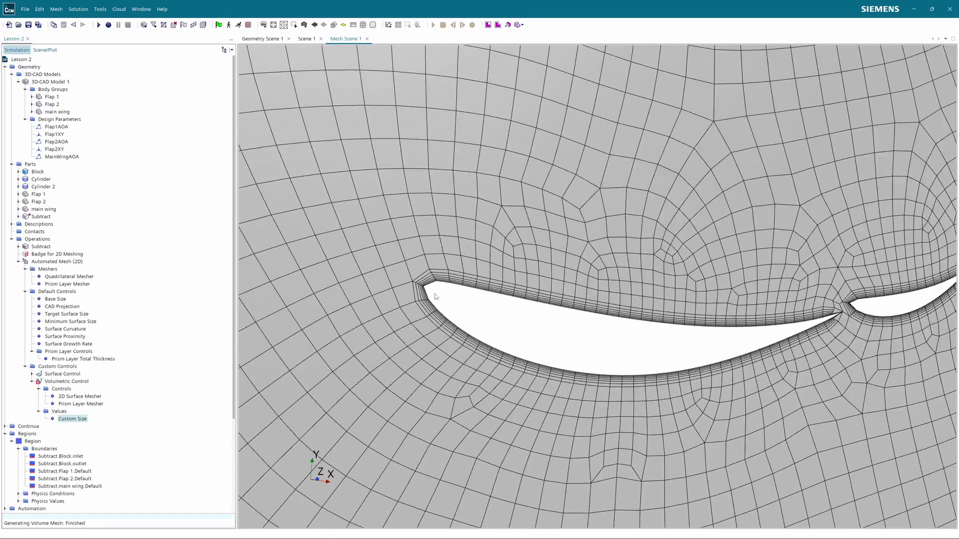
{"action": "right_click_drag", "start_coordinate": [721, 314], "coordinate": [626, 329]}
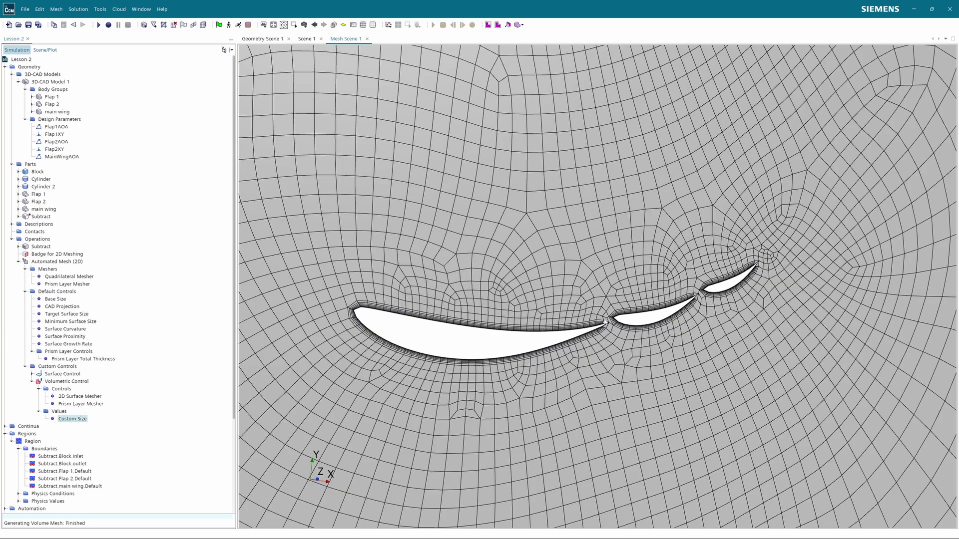
{"action": "scroll", "coordinate": [607, 322], "scroll_direction": "up", "scroll_amount": 5}
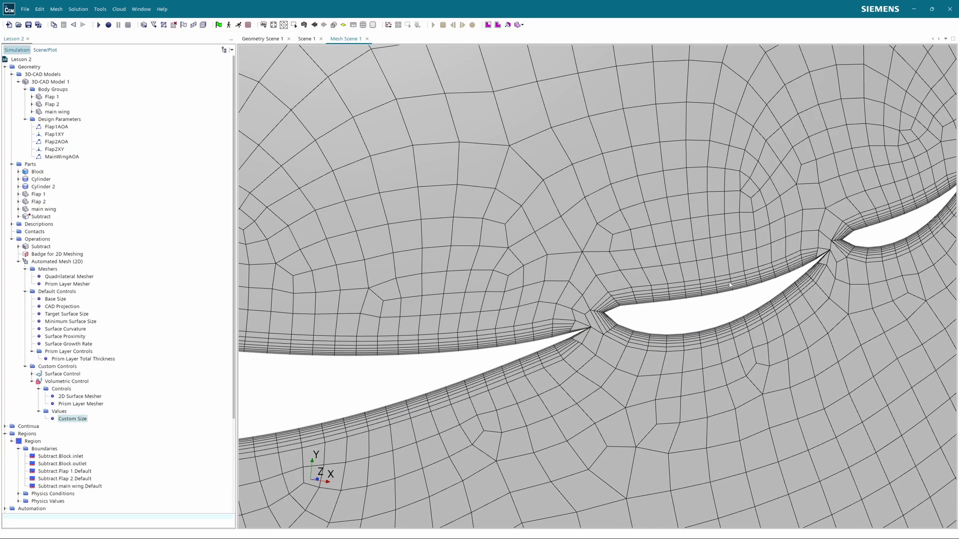
{"action": "scroll", "coordinate": [669, 275], "scroll_direction": "up", "scroll_amount": 1}
{"action": "right_click", "coordinate": [665, 271]}
{"action": "left_click", "coordinate": [640, 322]}
{"action": "scroll", "coordinate": [622, 316], "scroll_direction": "down", "scroll_amount": 5}
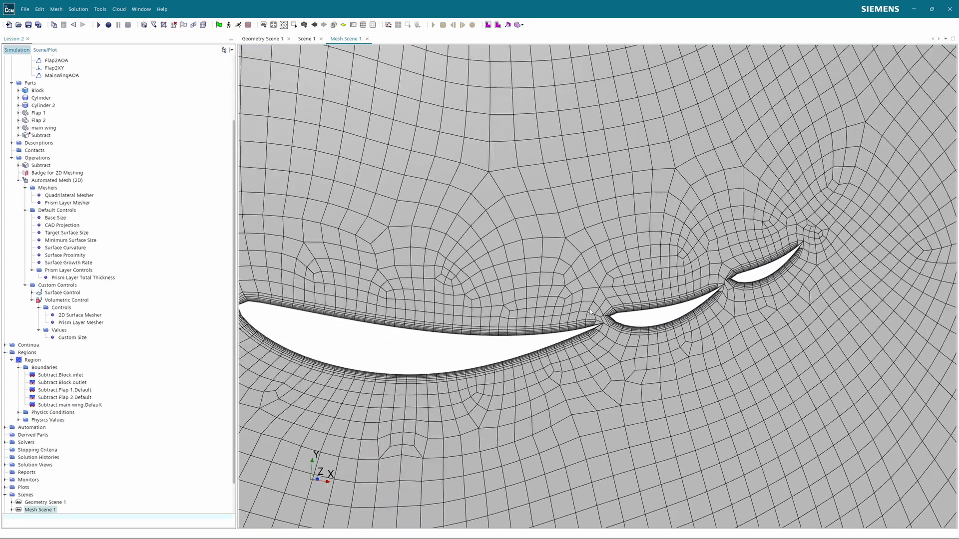
{"action": "scroll", "coordinate": [589, 312], "scroll_direction": "down", "scroll_amount": 2}
{"action": "right_click_drag", "start_coordinate": [442, 337], "coordinate": [523, 343]}
{"action": "scroll", "coordinate": [524, 344], "scroll_direction": "down", "scroll_amount": 2}
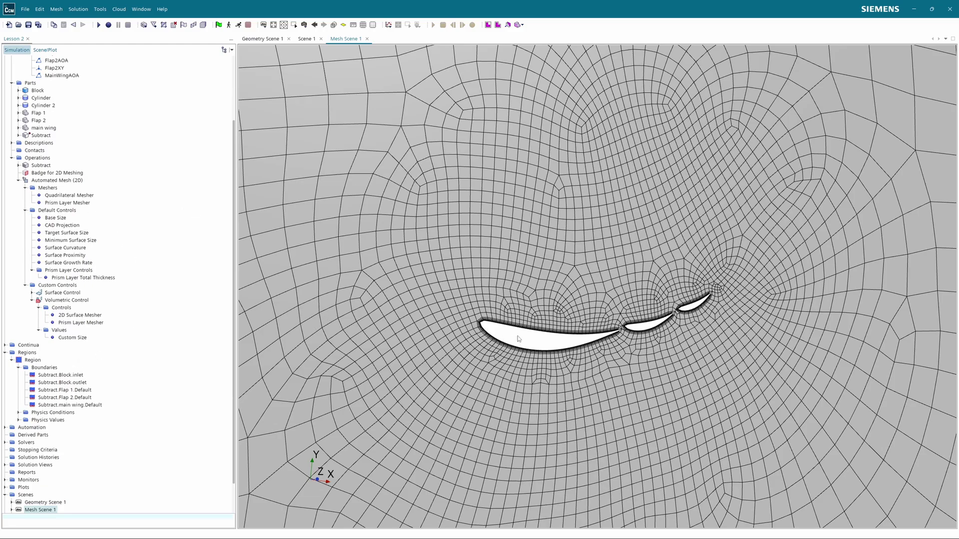
{"action": "left_click_drag", "start_coordinate": [504, 333], "coordinate": [426, 327]}
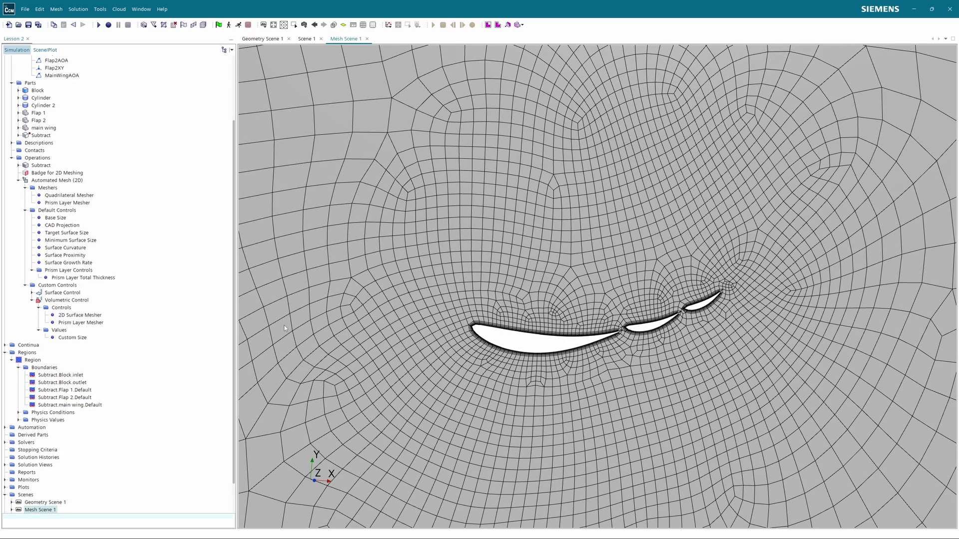
Add a second volumetric control to the custom controls of the Automated Mesh (2D) operation
{"action": "right_click", "coordinate": [39, 302]}
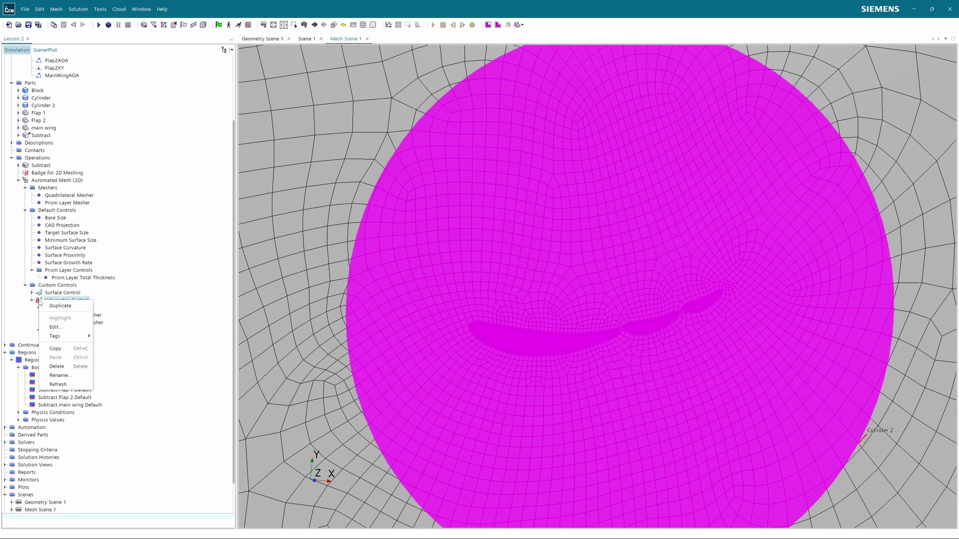
{"action": "left_click", "coordinate": [30, 288]}
{"action": "right_click", "coordinate": [32, 287]}
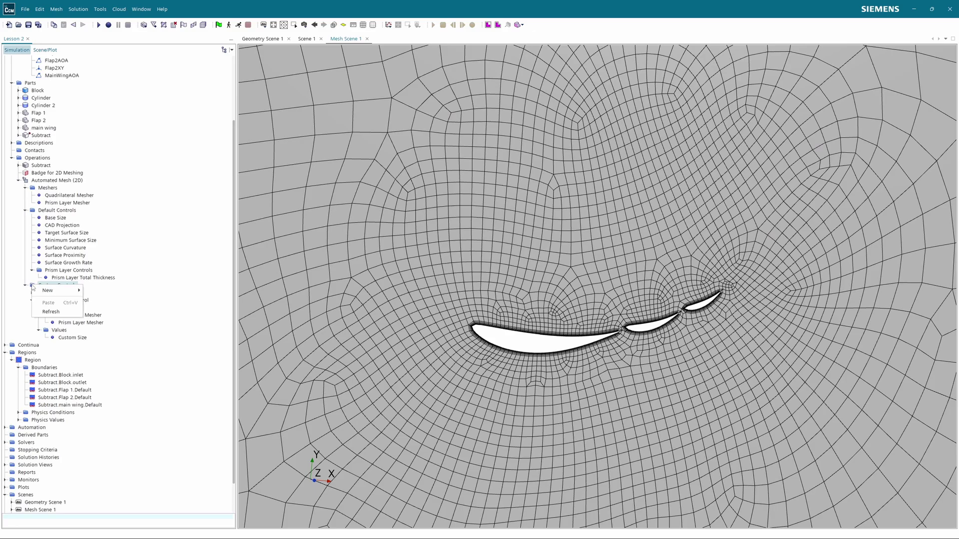
{"action": "mouse_move", "coordinate": [50, 290]}
{"action": "left_click", "coordinate": [114, 308]}
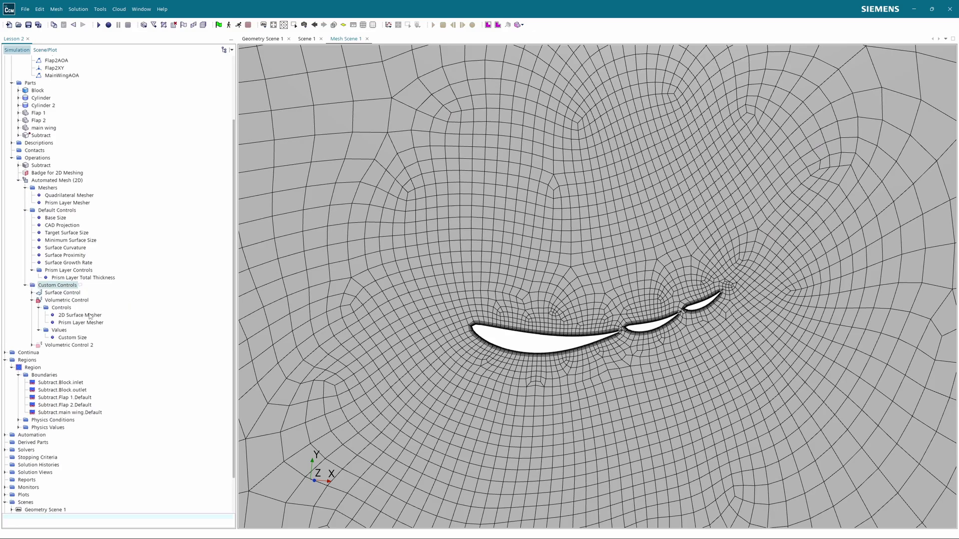
Assign the Cylinder part at the main wing's leading edge to Volumetric Control 2
{"action": "left_click", "coordinate": [26, 99]}
{"action": "left_click_drag", "start_coordinate": [395, 319], "coordinate": [368, 268]}
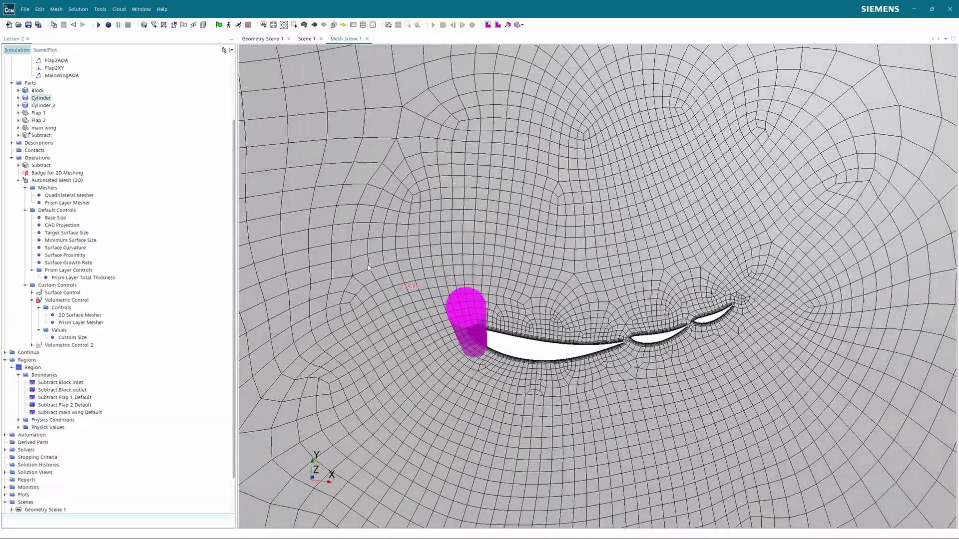
{"action": "key", "text": "ctrl+r"}
{"action": "left_click_drag", "start_coordinate": [493, 317], "coordinate": [300, 305]}
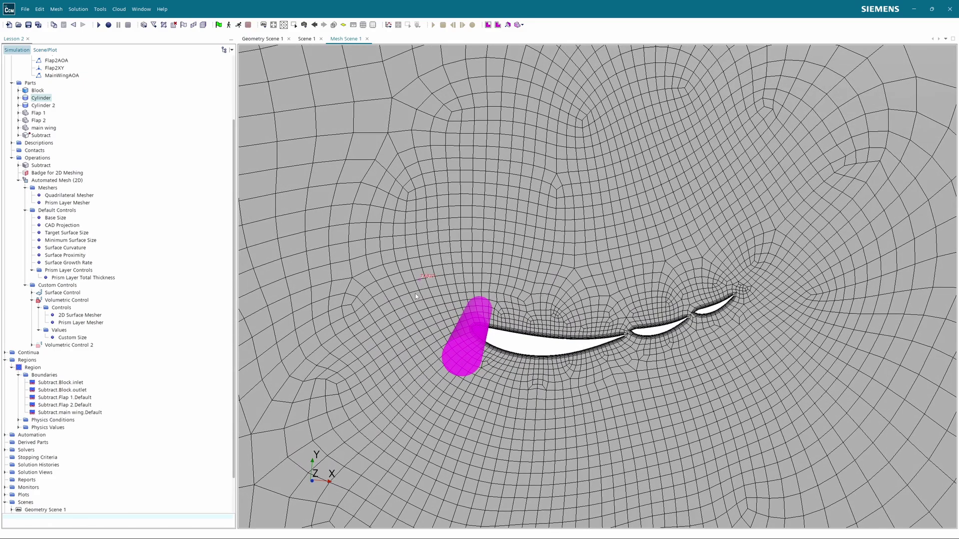
{"action": "right_click", "coordinate": [40, 349]}
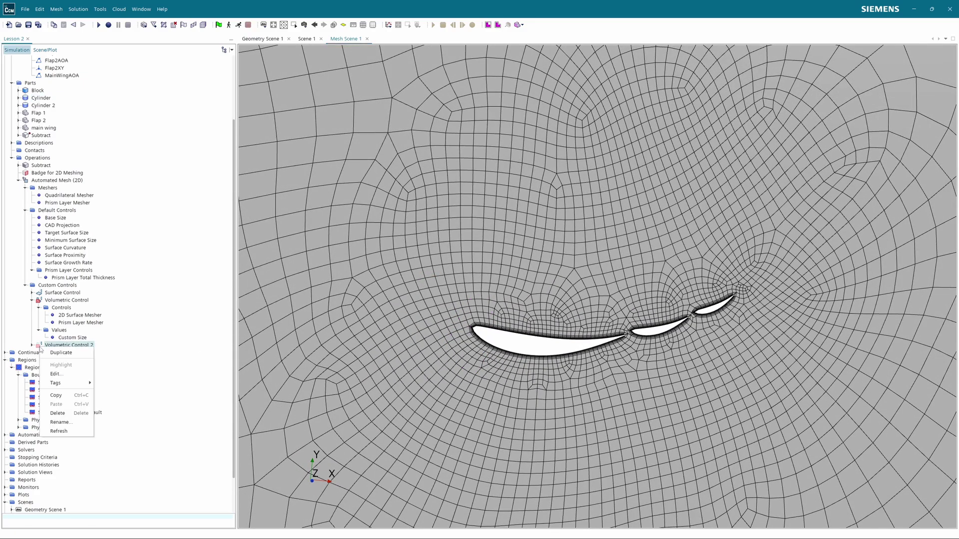
{"action": "left_click", "coordinate": [54, 361]}
{"action": "left_click", "coordinate": [210, 143]}
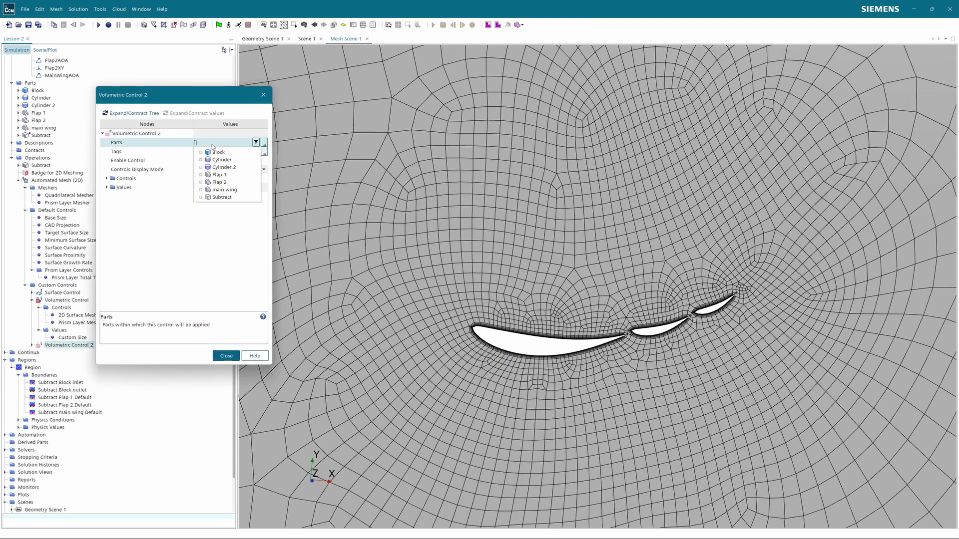
{"action": "left_click", "coordinate": [200, 160]}
{"action": "left_click", "coordinate": [226, 355]}
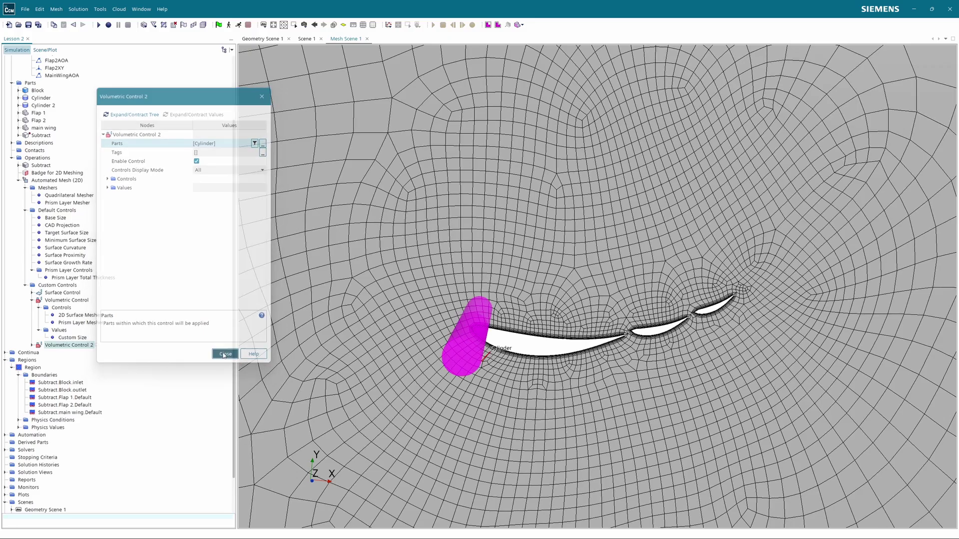
Enable the customized size for the 2D Surface Mesher in Volumetric Control 2
{"action": "left_click", "coordinate": [227, 355]}
{"action": "left_click_drag", "start_coordinate": [389, 300], "coordinate": [425, 320]}
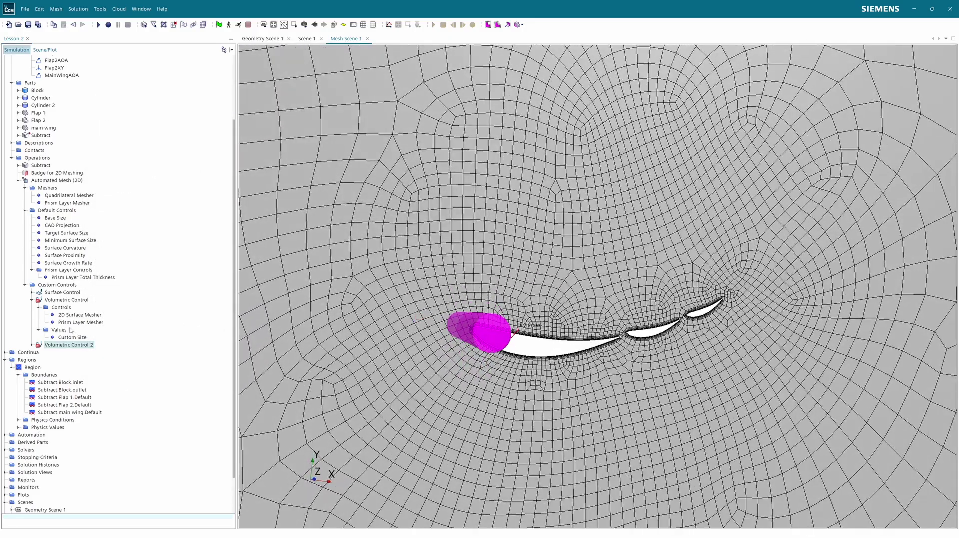
{"action": "left_click", "coordinate": [32, 345]}
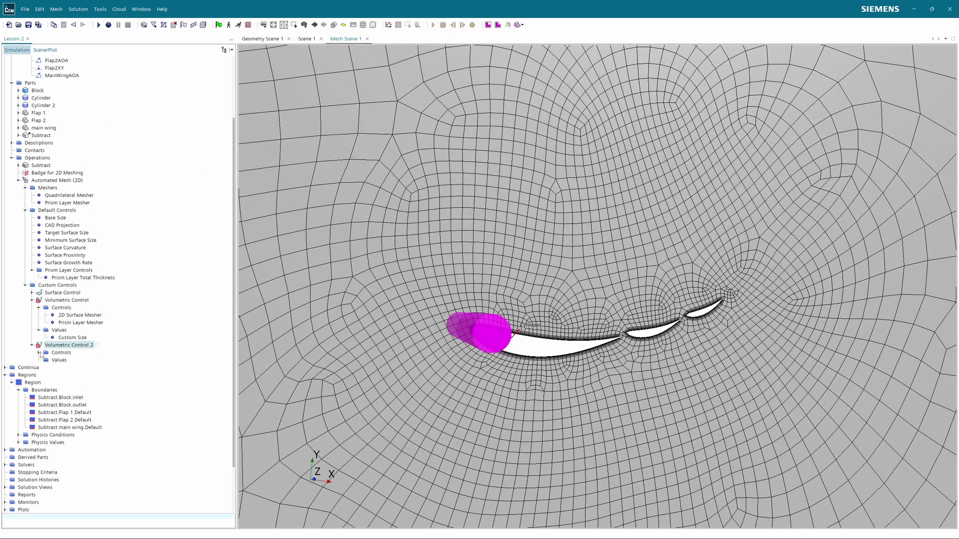
{"action": "left_click", "coordinate": [39, 353]}
{"action": "double_click", "coordinate": [75, 360]}
{"action": "left_click", "coordinate": [196, 143]}
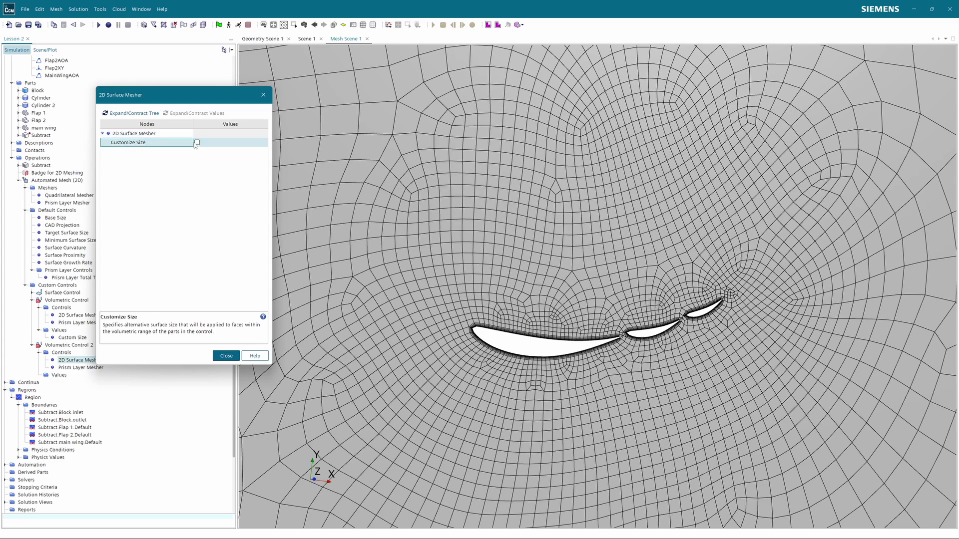
{"action": "left_click", "coordinate": [197, 143]}
{"action": "left_click", "coordinate": [227, 355]}
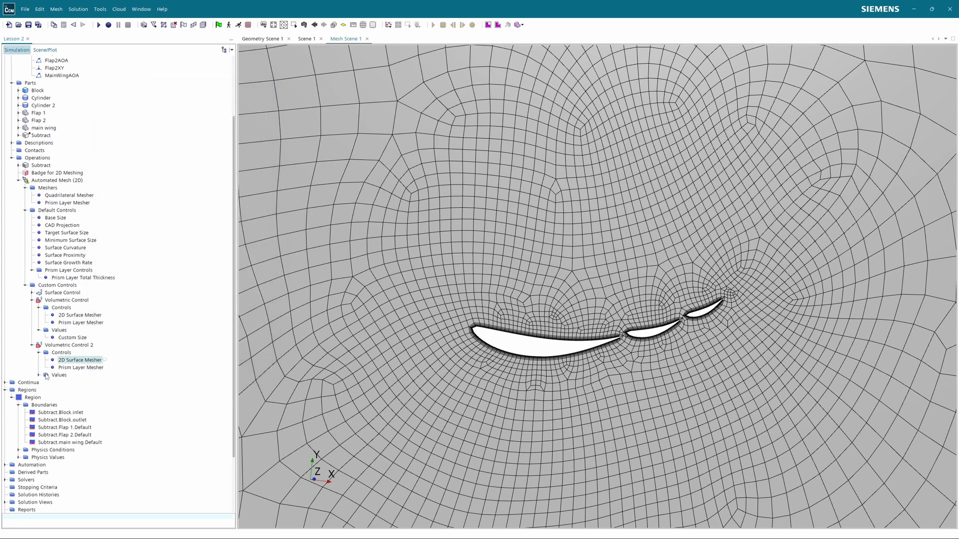
Check the custom size values of Volumetric Control 2 and regenerate the volume mesh with them
{"action": "double_click", "coordinate": [47, 375]}
{"action": "left_click", "coordinate": [107, 143]}
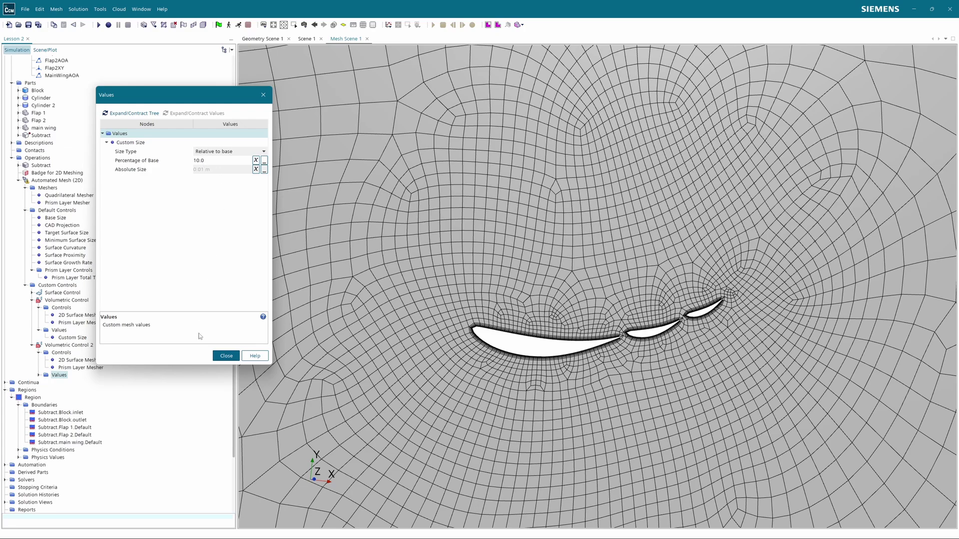
{"action": "left_click", "coordinate": [227, 356]}
{"action": "left_click", "coordinate": [203, 25]}
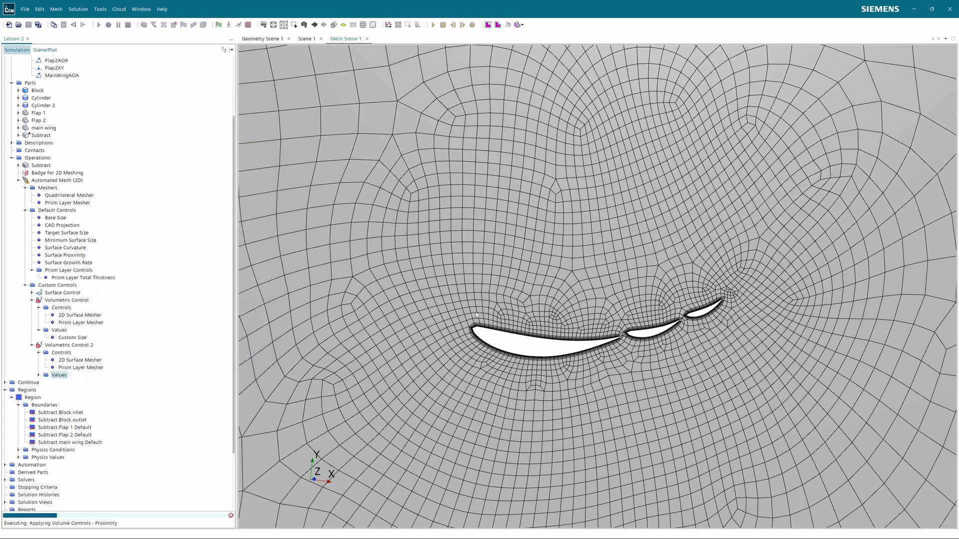
{"action": "scroll", "coordinate": [476, 315], "scroll_direction": "up", "scroll_amount": 5}
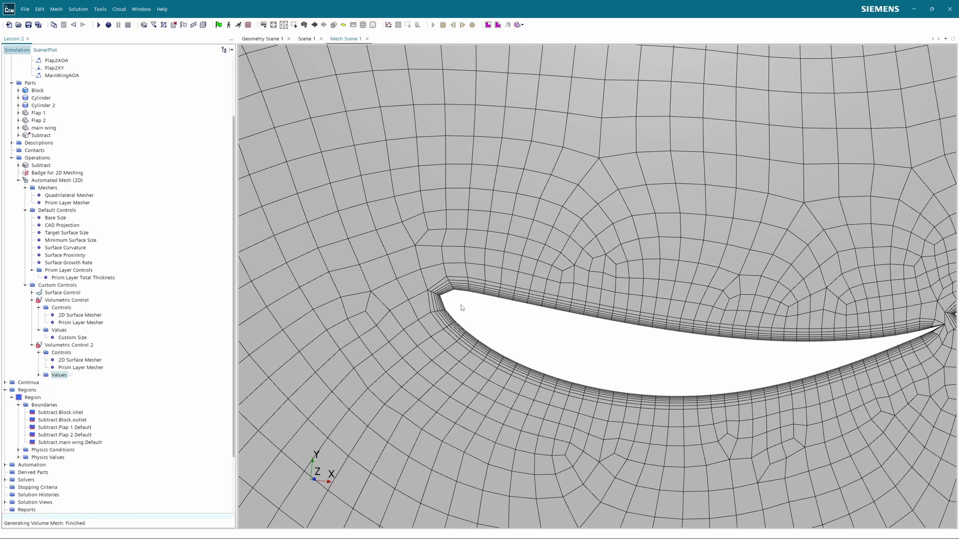
{"action": "scroll", "coordinate": [462, 308], "scroll_direction": "down", "scroll_amount": 10}
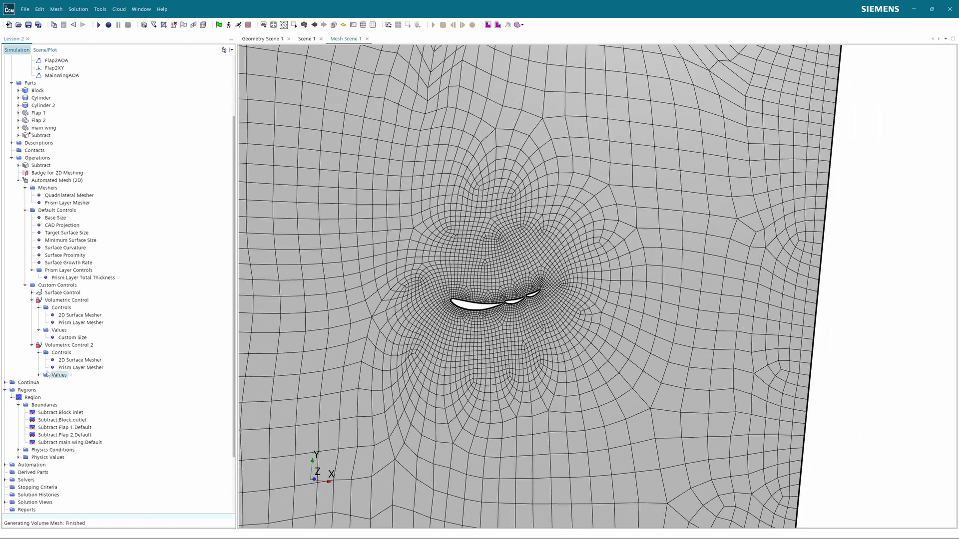
Set Volumetric Control 2's custom size to 5 percent of base and regenerate the volume mesh
{"action": "left_click", "coordinate": [39, 375]}
{"action": "double_click", "coordinate": [73, 382]}
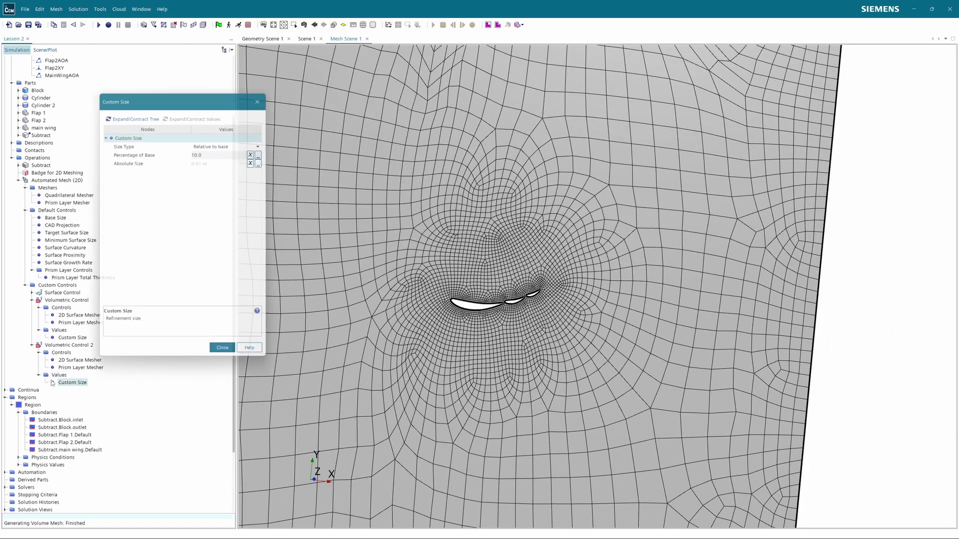
{"action": "left_click", "coordinate": [213, 151]}
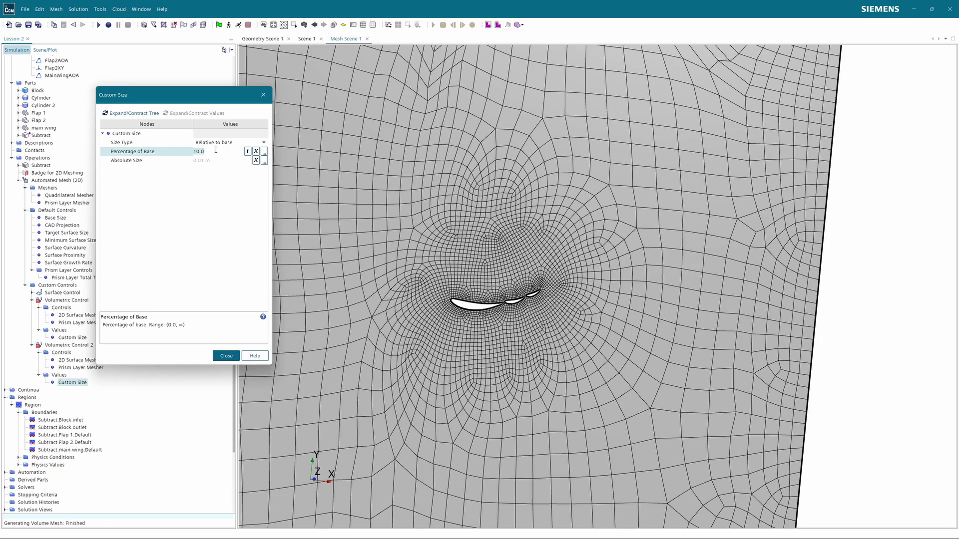
{"action": "key", "text": "BackSpace"}
{"action": "key", "text": "BackSpace"}
{"action": "key", "text": "BackSpace"}
{"action": "key", "text": "BackSpace"}
{"action": "type", "text": "5"}
{"action": "left_click", "coordinate": [226, 356]}
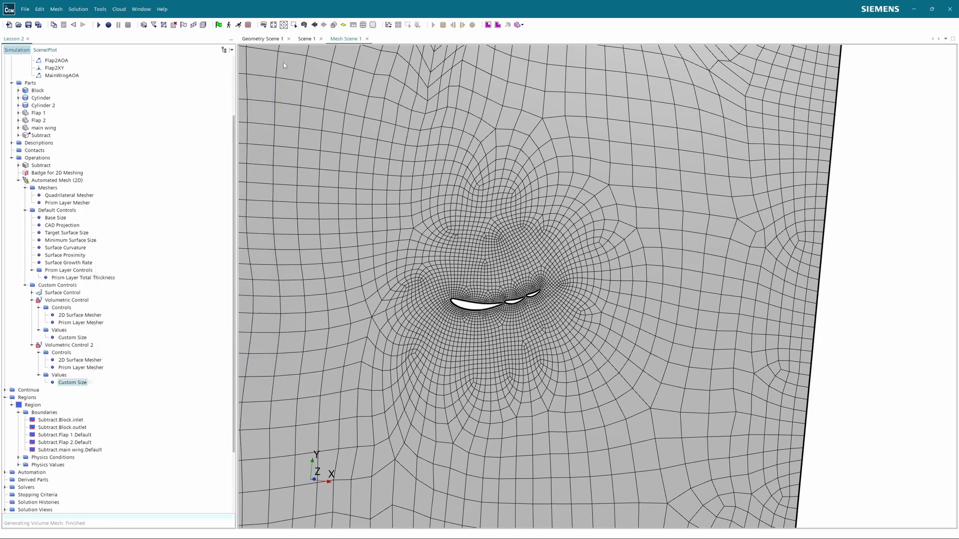
{"action": "key", "text": "ctrl+m"}
Examine the mesh and prism layers around the main wing's leading edge
{"action": "scroll", "coordinate": [455, 307], "scroll_direction": "up", "scroll_amount": 10}
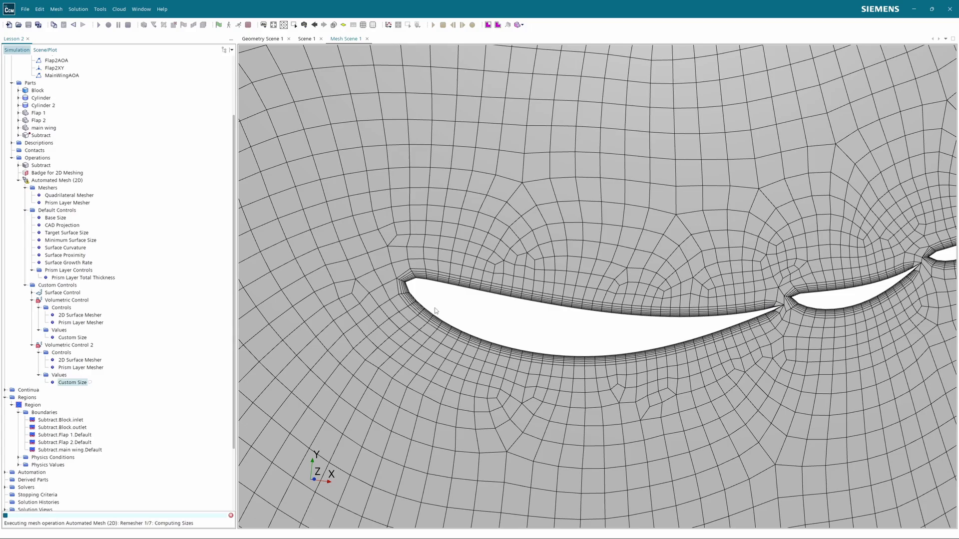
{"action": "scroll", "coordinate": [424, 299], "scroll_direction": "down", "scroll_amount": 5}
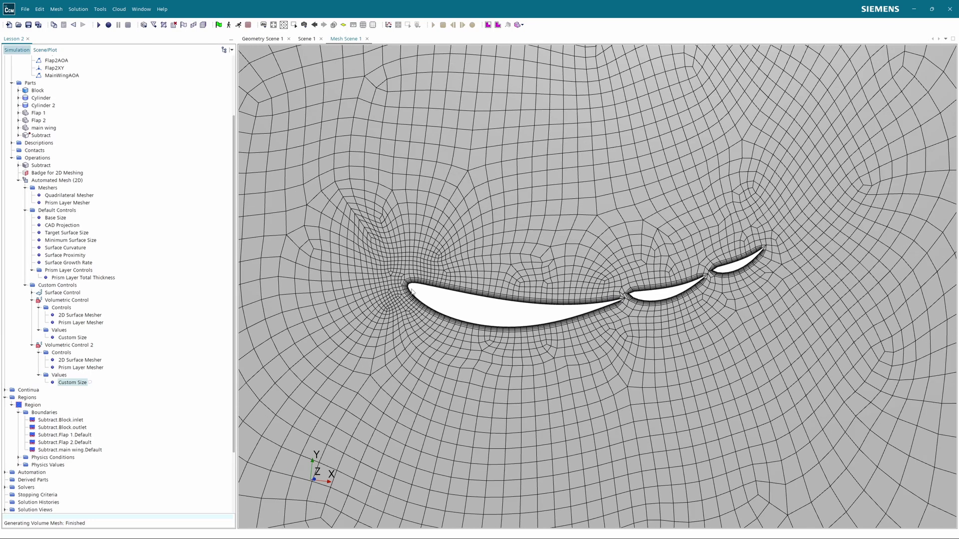
{"action": "scroll", "coordinate": [415, 290], "scroll_direction": "up", "scroll_amount": 10}
{"action": "scroll", "coordinate": [413, 282], "scroll_direction": "up", "scroll_amount": 4}
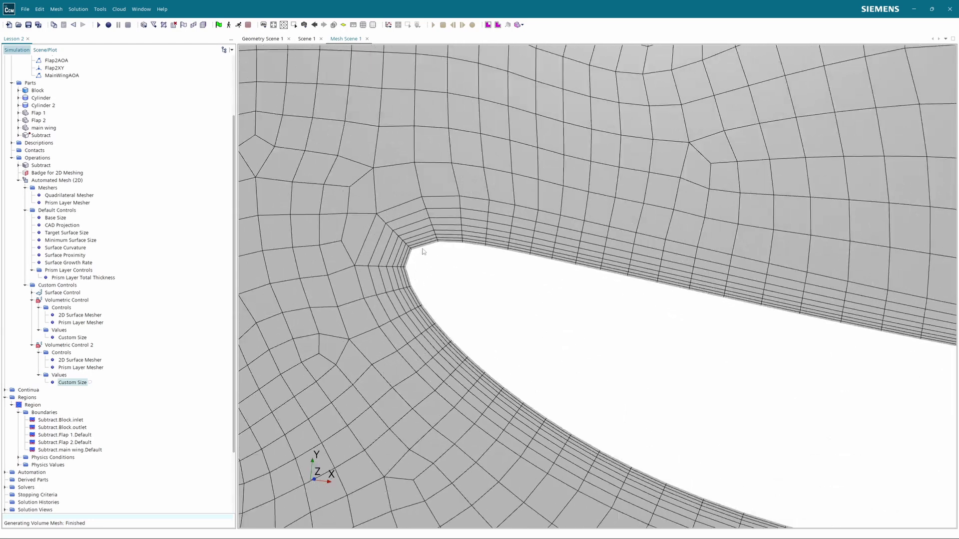
{"action": "scroll", "coordinate": [419, 268], "scroll_direction": "up", "scroll_amount": 3}
{"action": "scroll", "coordinate": [421, 268], "scroll_direction": "down", "scroll_amount": 6}
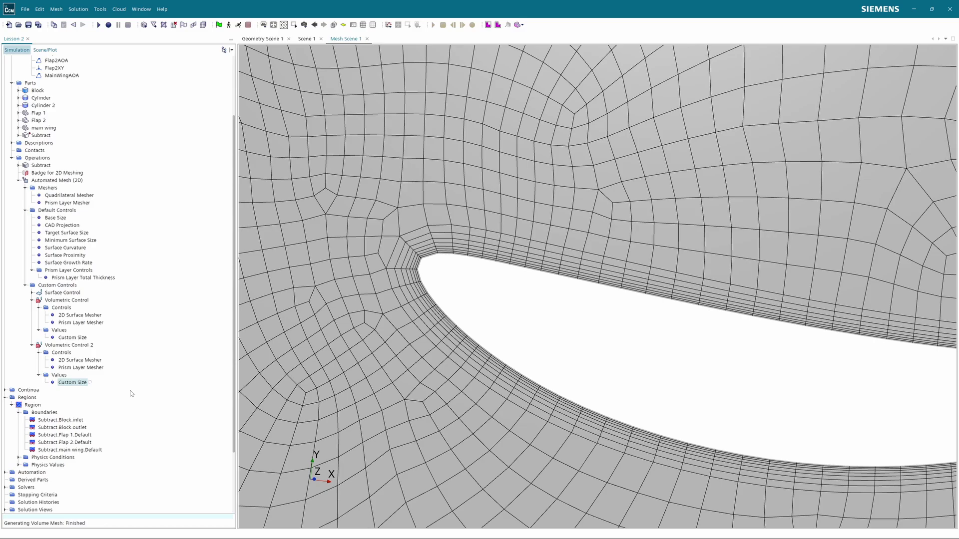
Set Volumetric Control 2's custom size to 2.5 percent of base and regenerate the volume mesh
{"action": "double_click", "coordinate": [56, 384]}
{"action": "left_click", "coordinate": [208, 151]}
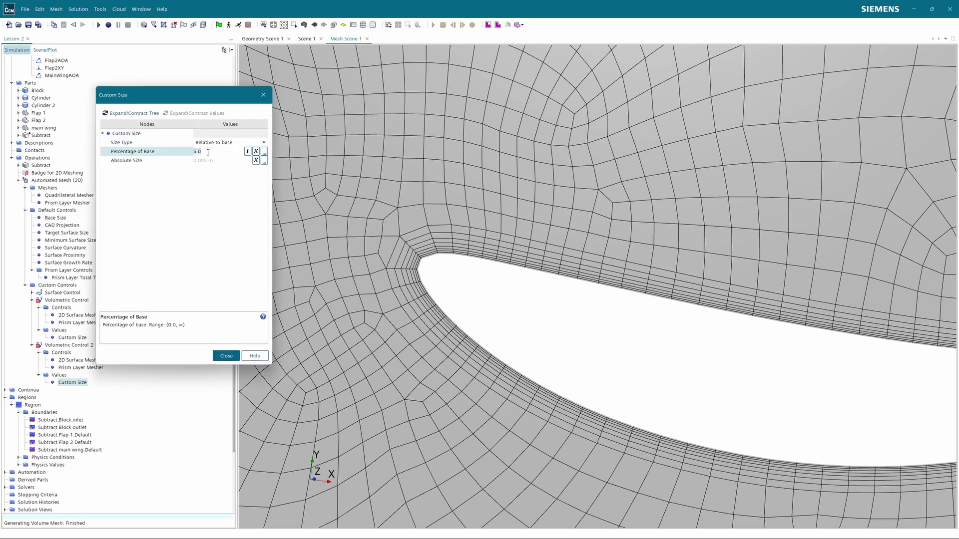
{"action": "type", "text": "2.5"}
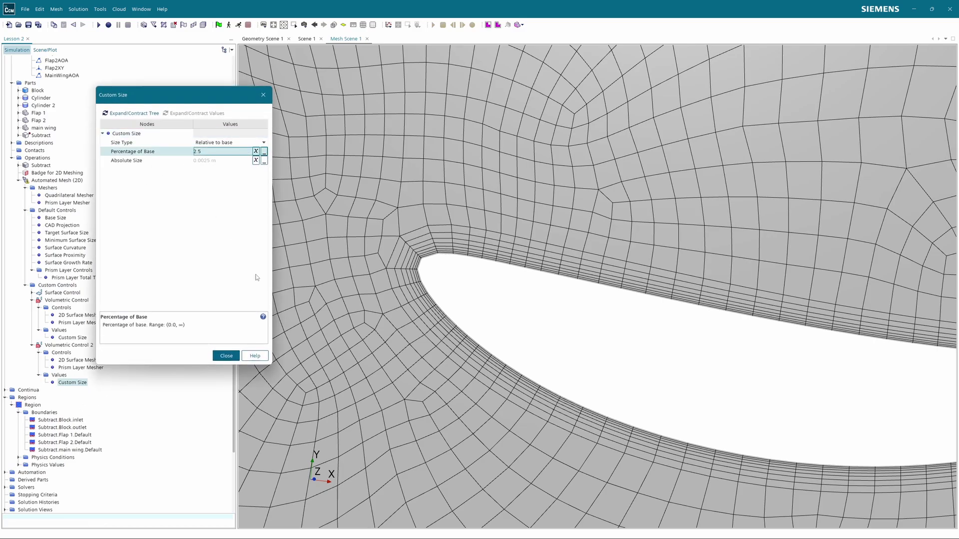
{"action": "left_click", "coordinate": [227, 356]}
{"action": "left_click", "coordinate": [203, 24]}
Examine the regenerated mesh close up at the main wing's leading edge and along the whole main wing
{"action": "scroll", "coordinate": [456, 259], "scroll_direction": "down", "scroll_amount": 8}
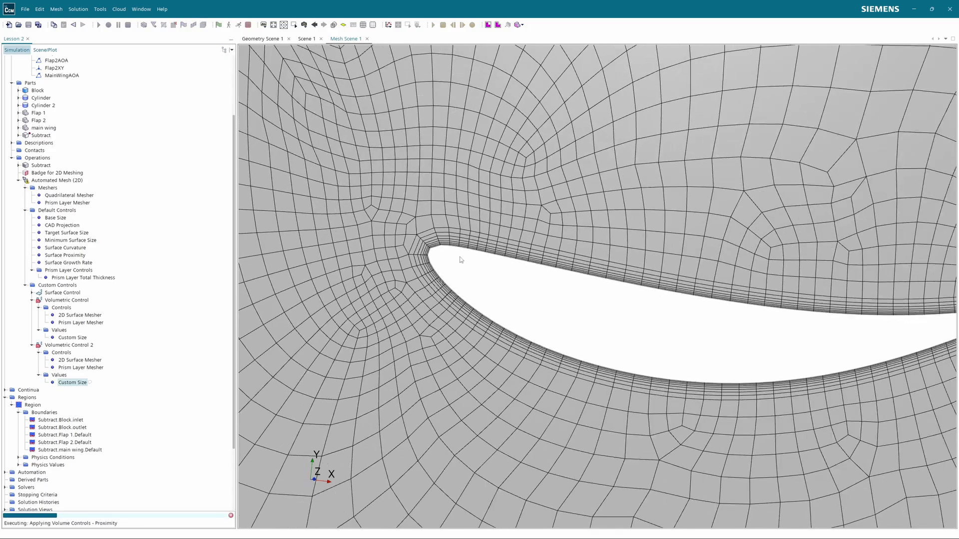
{"action": "scroll", "coordinate": [487, 247], "scroll_direction": "up", "scroll_amount": 4}
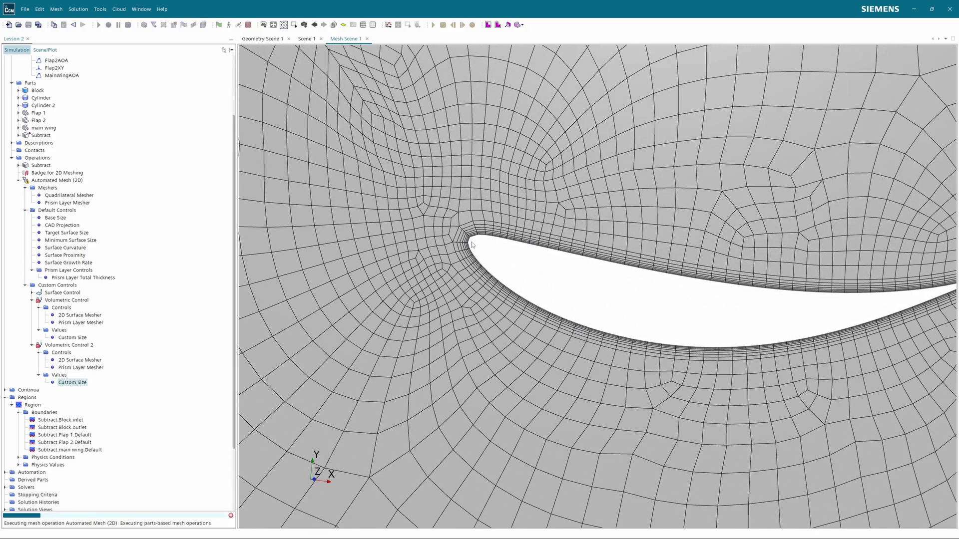
{"action": "scroll", "coordinate": [471, 255], "scroll_direction": "up", "scroll_amount": 6}
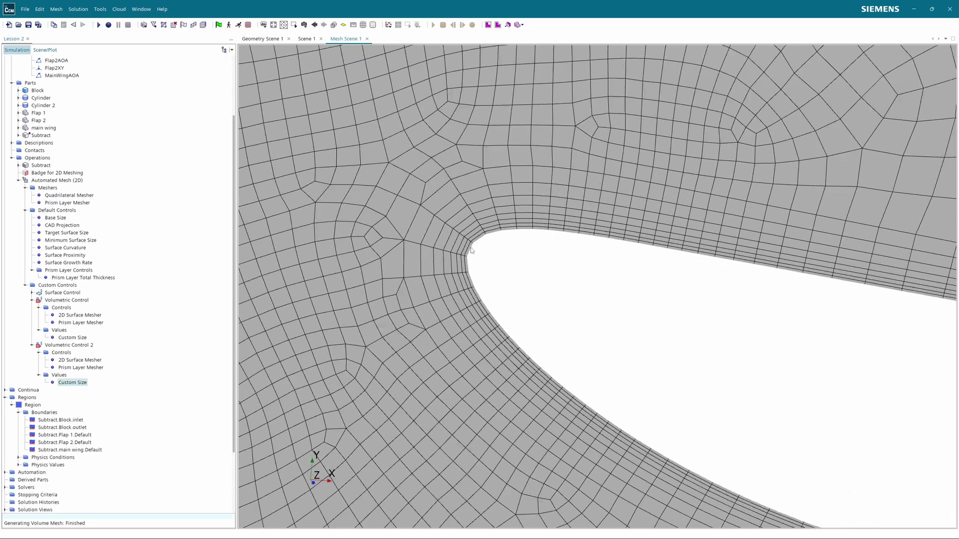
{"action": "scroll", "coordinate": [480, 254], "scroll_direction": "down", "scroll_amount": 6}
{"action": "scroll", "coordinate": [517, 272], "scroll_direction": "down", "scroll_amount": 8}
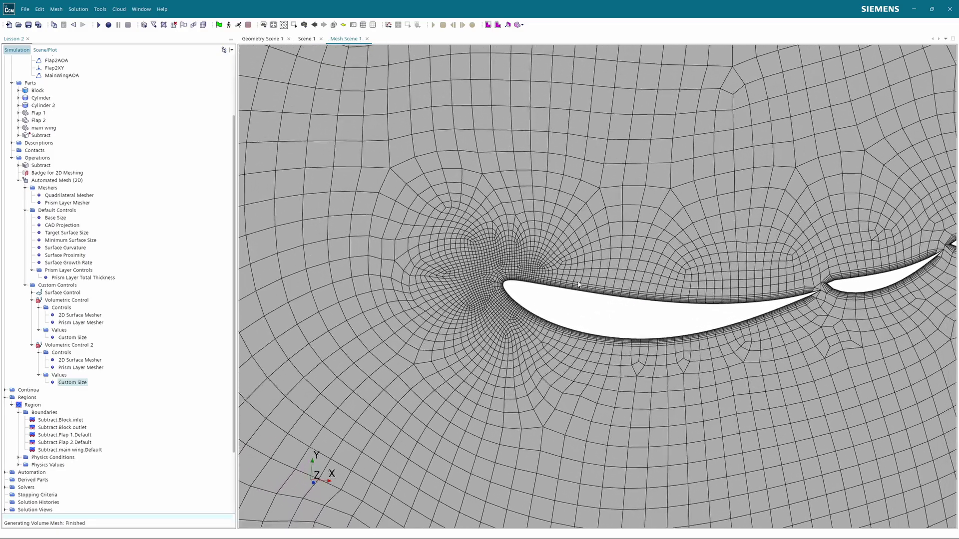
{"action": "right_click_drag", "start_coordinate": [588, 312], "coordinate": [552, 306]}
{"action": "scroll", "coordinate": [552, 304], "scroll_direction": "up", "scroll_amount": 4}
{"action": "scroll", "coordinate": [508, 305], "scroll_direction": "up", "scroll_amount": 4}
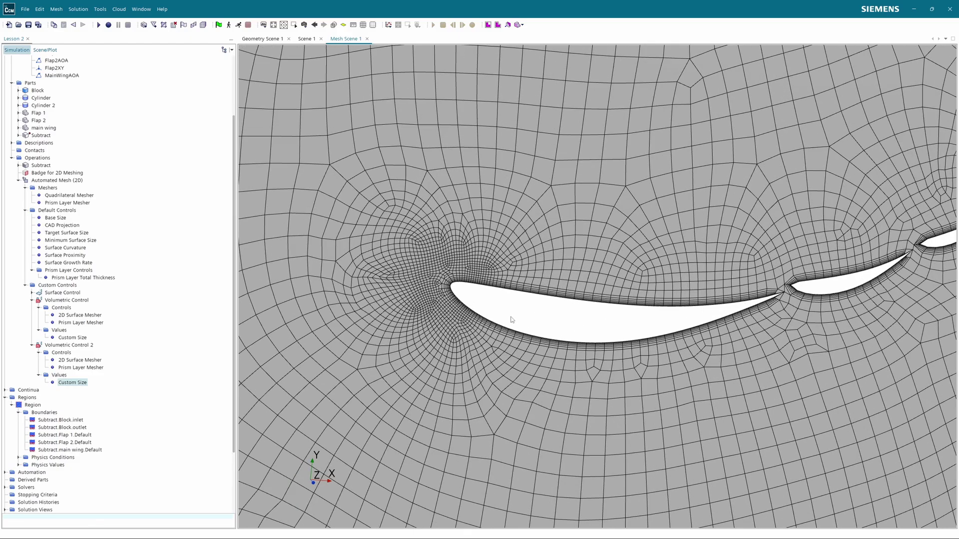
{"action": "right_click_drag", "start_coordinate": [578, 331], "coordinate": [481, 315]}
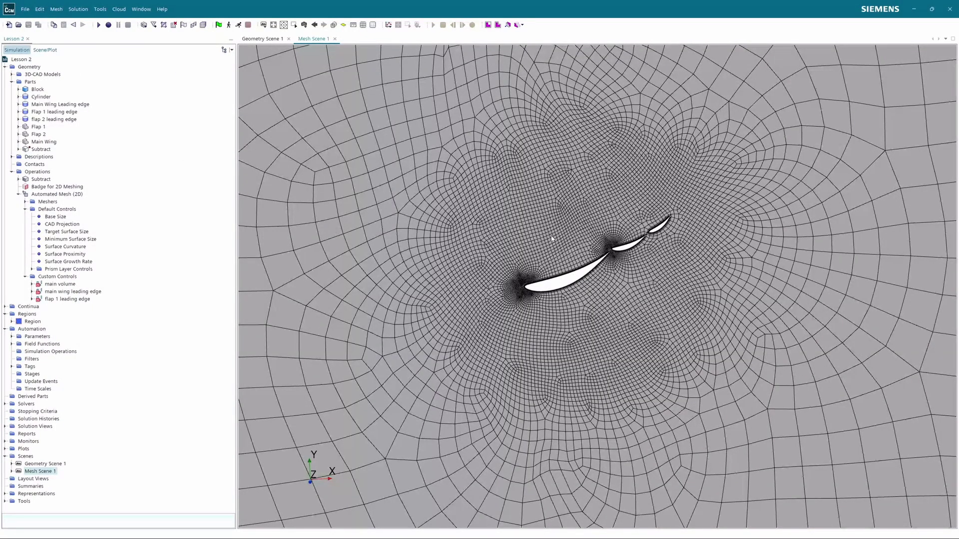
Examine the mesh around the wing and flap leading edges and list the global parameters under Automation
{"action": "scroll", "coordinate": [552, 239], "scroll_direction": "up", "scroll_amount": 2}
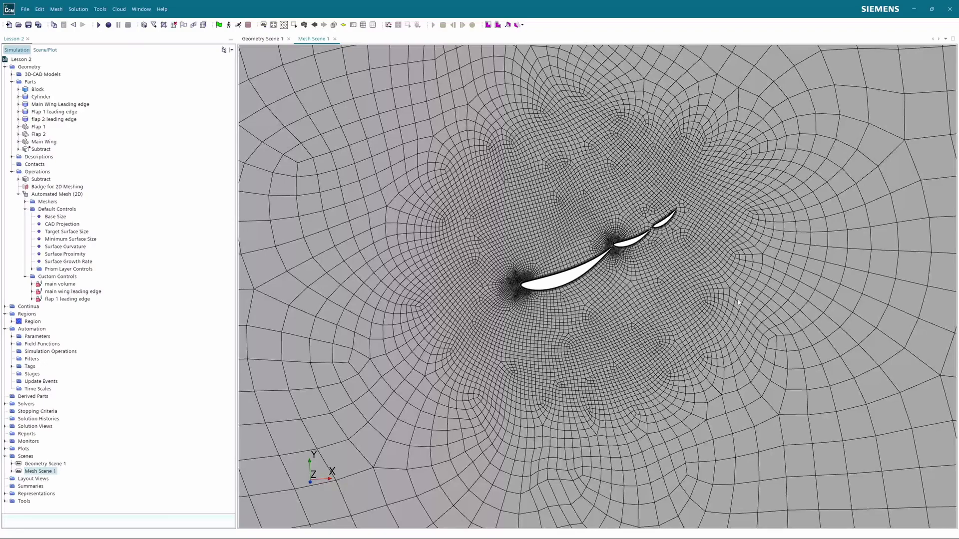
{"action": "middle_click_drag", "start_coordinate": [523, 256], "coordinate": [491, 319]}
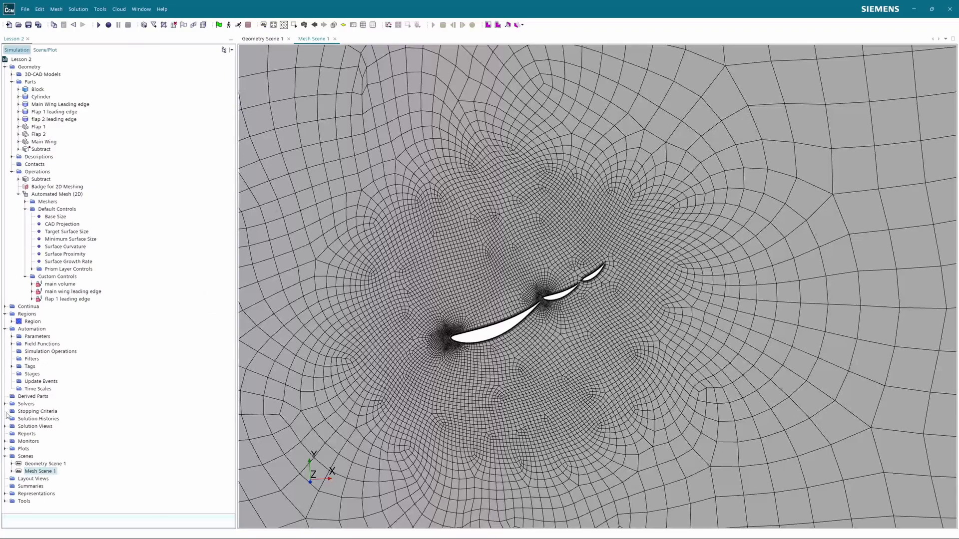
{"action": "left_click", "coordinate": [11, 337]}
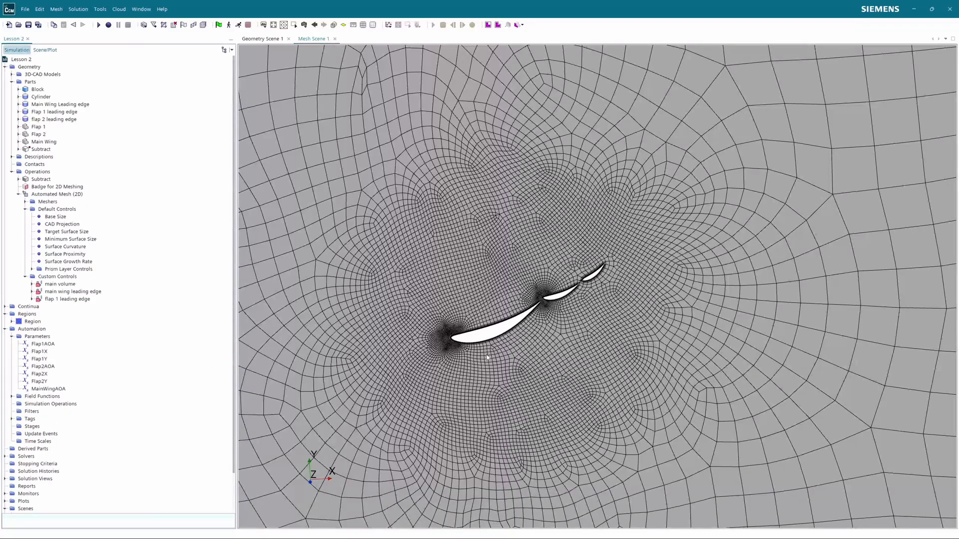
{"action": "scroll", "coordinate": [541, 294], "scroll_direction": "up", "scroll_amount": 5}
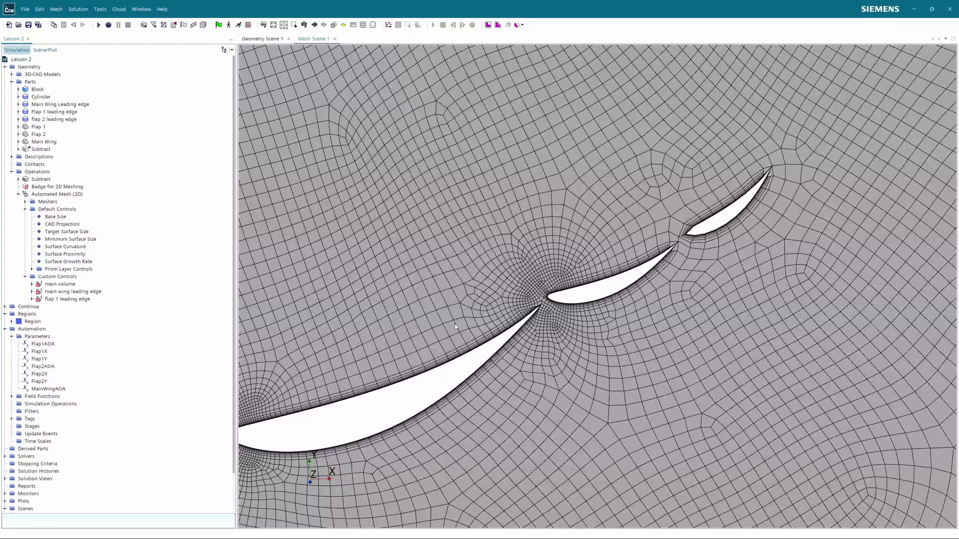
{"action": "scroll", "coordinate": [360, 335], "scroll_direction": "down", "scroll_amount": 1}
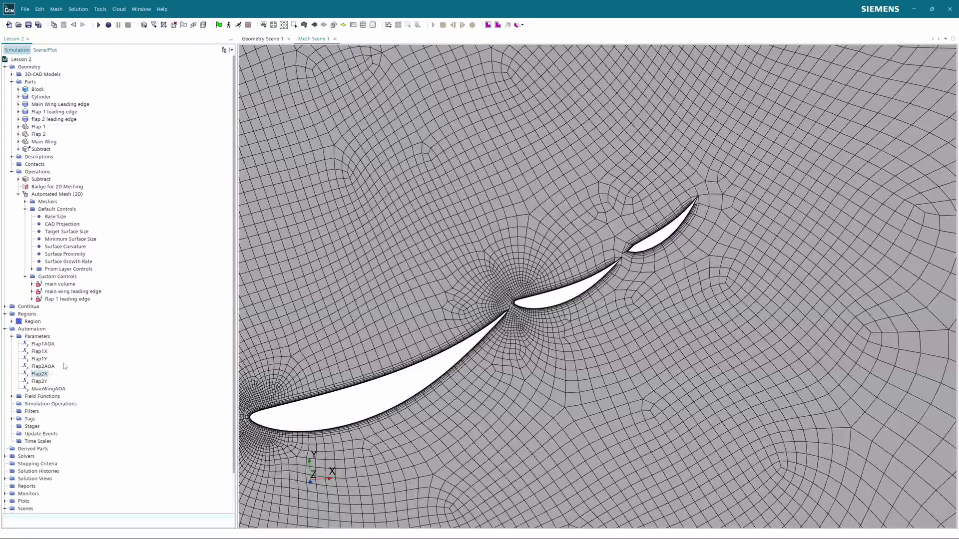
View the new-parameter types, and inspect the value and dimensions of the Flap1AOA and Flap2X scalar parameters
{"action": "right_click", "coordinate": [23, 339]}
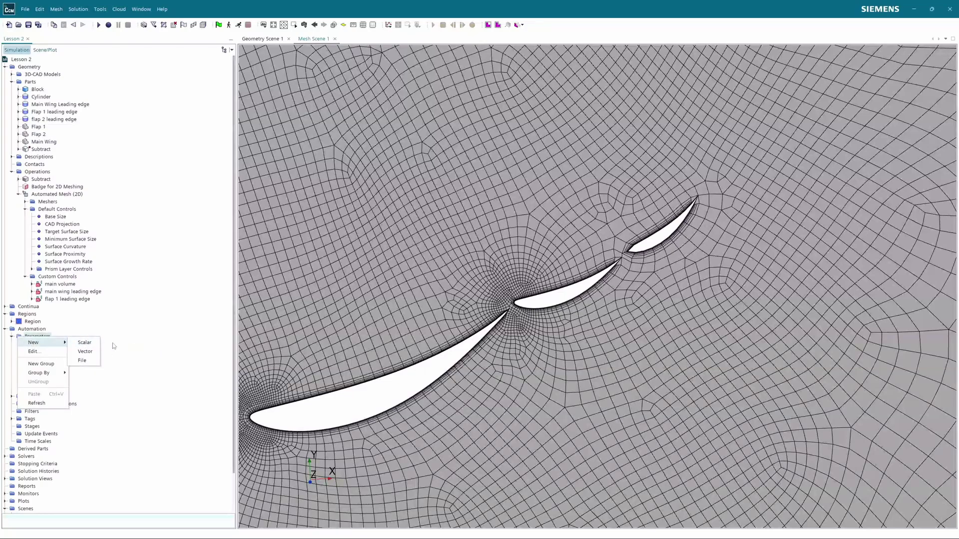
{"action": "left_click", "coordinate": [185, 374]}
{"action": "double_click", "coordinate": [30, 345]}
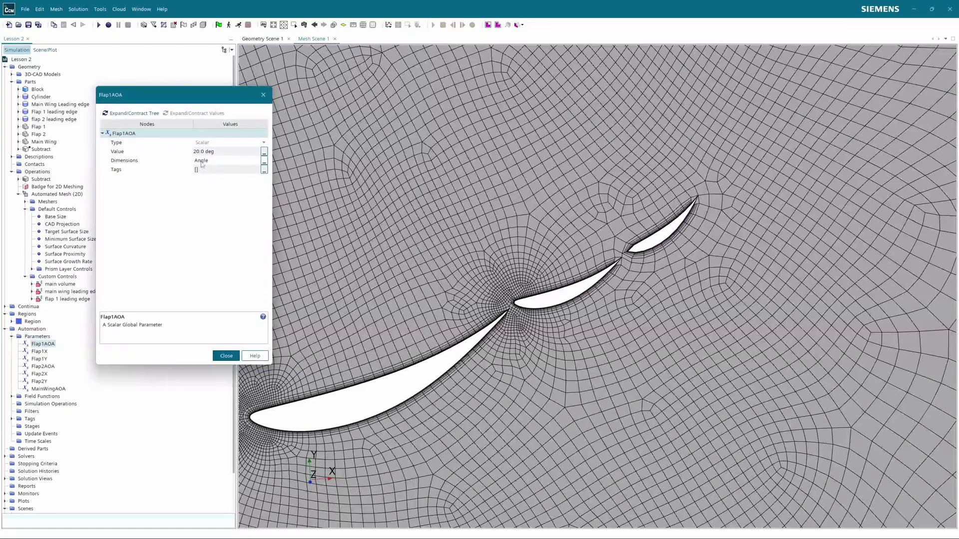
{"action": "left_click", "coordinate": [263, 162]}
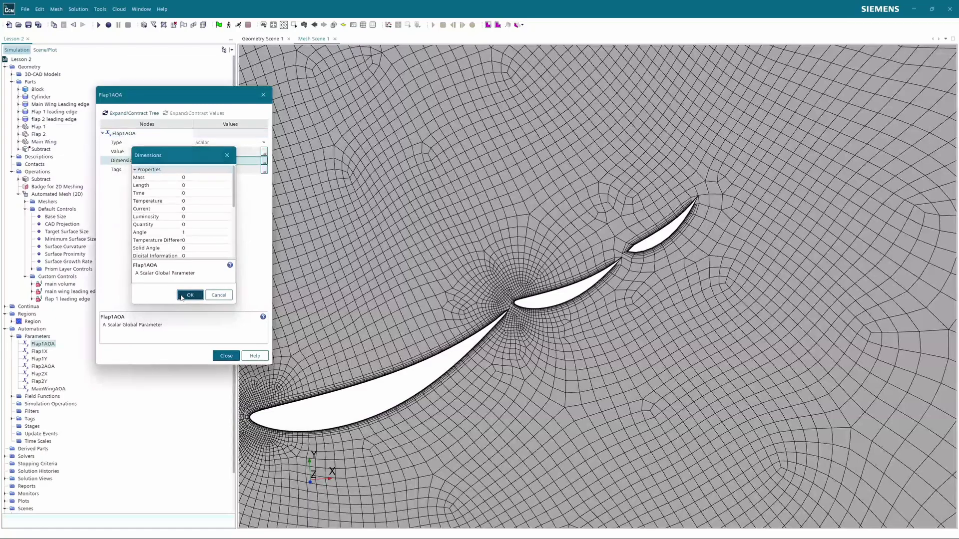
{"action": "left_click", "coordinate": [189, 295]}
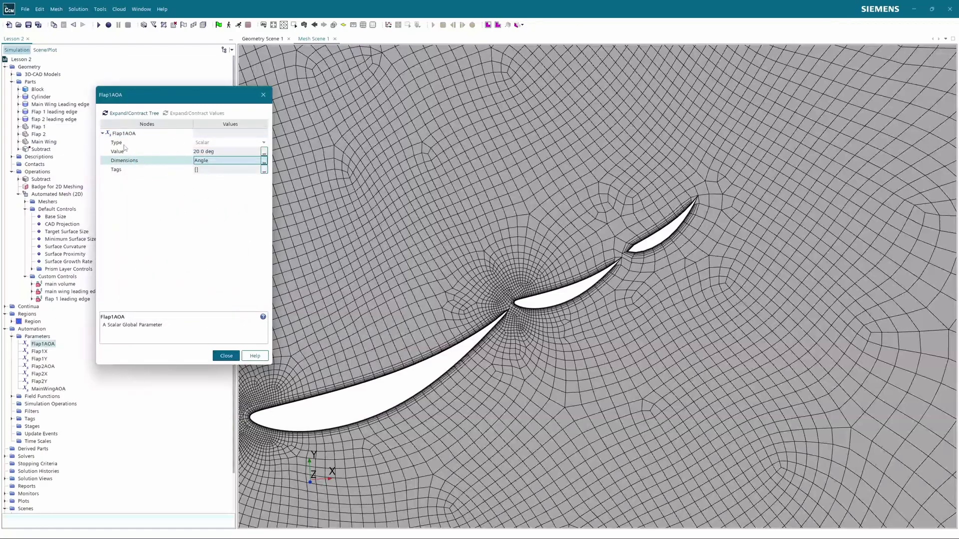
{"action": "left_click", "coordinate": [226, 356]}
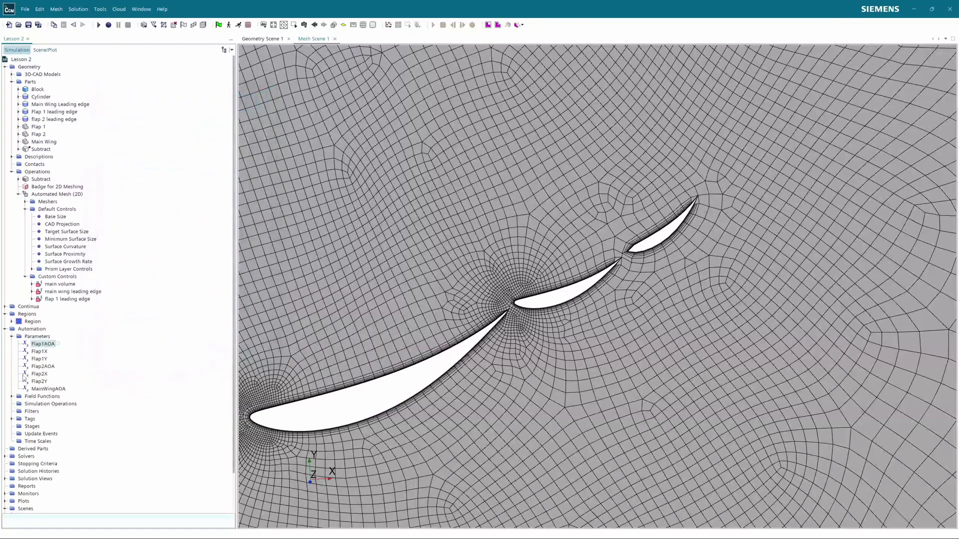
{"action": "double_click", "coordinate": [39, 374]}
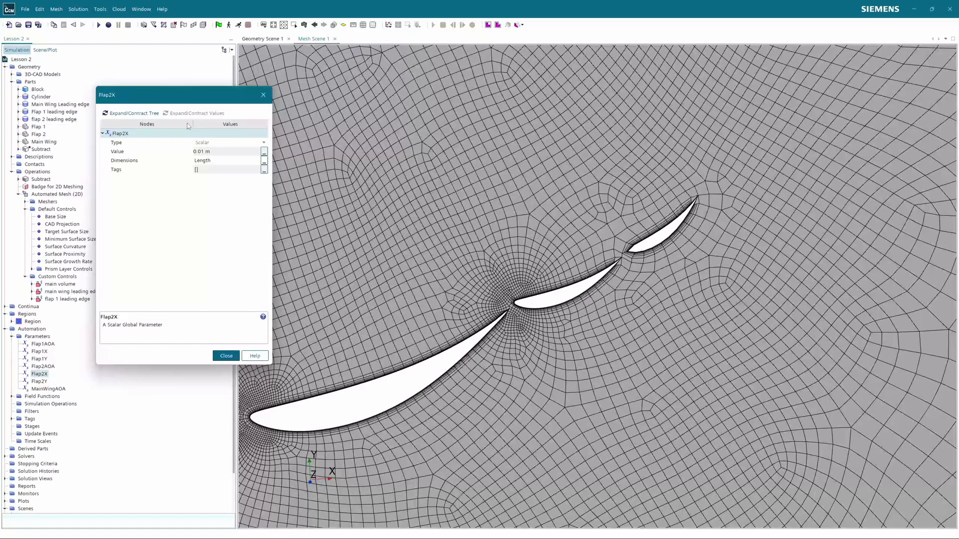
{"action": "left_click", "coordinate": [224, 355]}
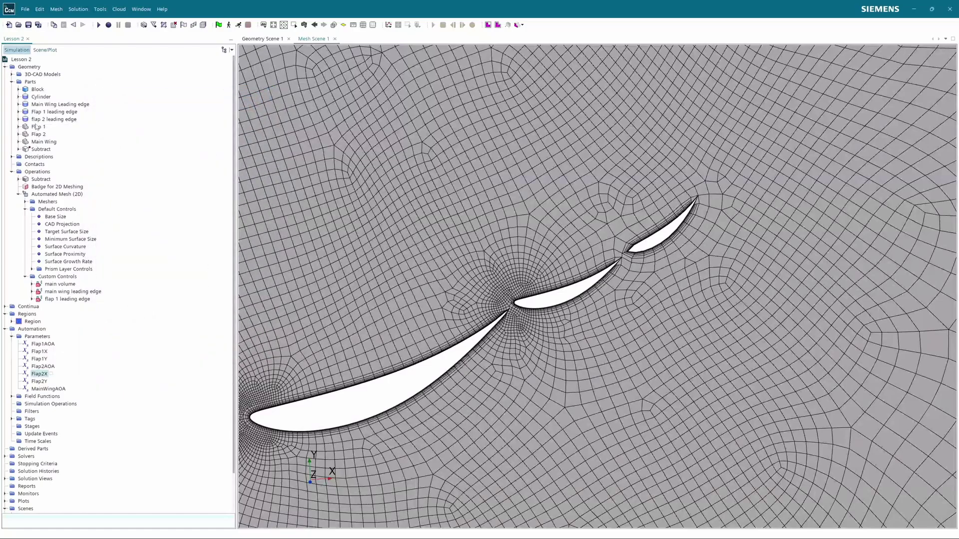
List the design parameters of 3D-CAD Model 1 and inspect the properties of Flap 1 AOA
{"action": "scroll", "coordinate": [368, 216], "scroll_direction": "down", "scroll_amount": 5}
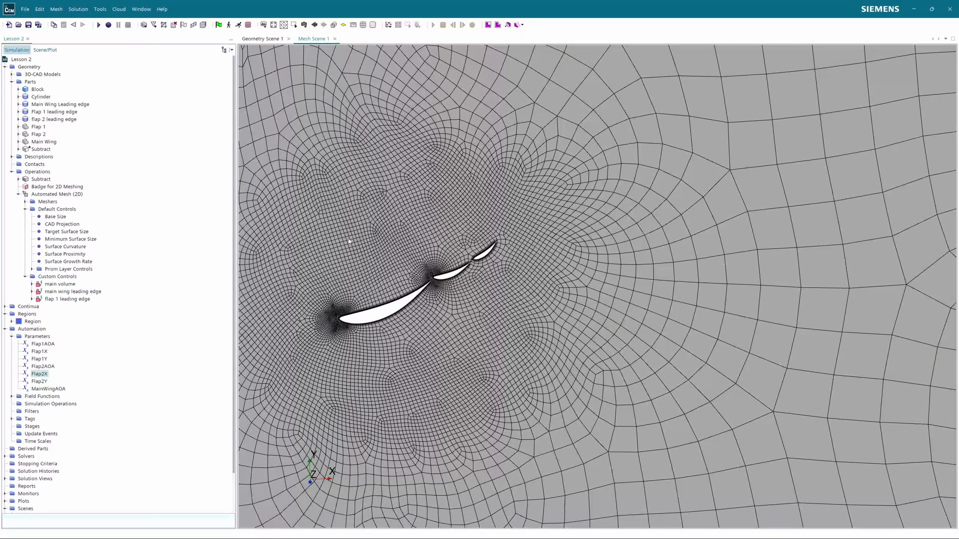
{"action": "left_click_drag", "start_coordinate": [348, 241], "coordinate": [363, 267]}
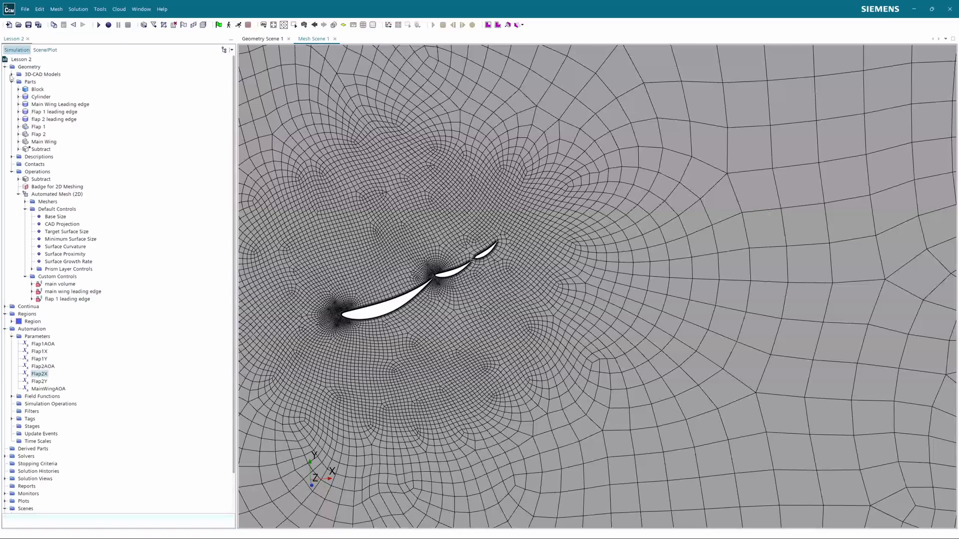
{"action": "left_click", "coordinate": [12, 74]}
{"action": "left_click", "coordinate": [18, 82]}
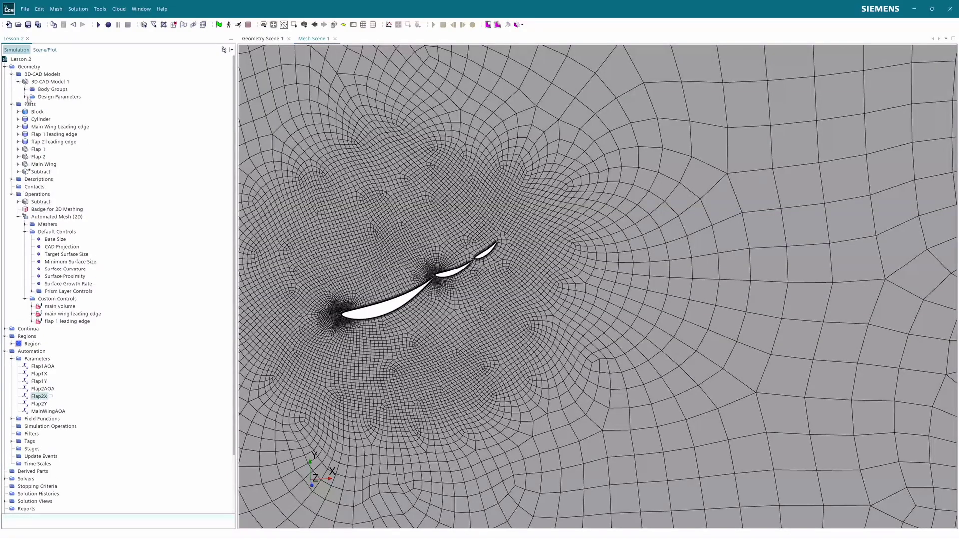
{"action": "left_click", "coordinate": [25, 97]}
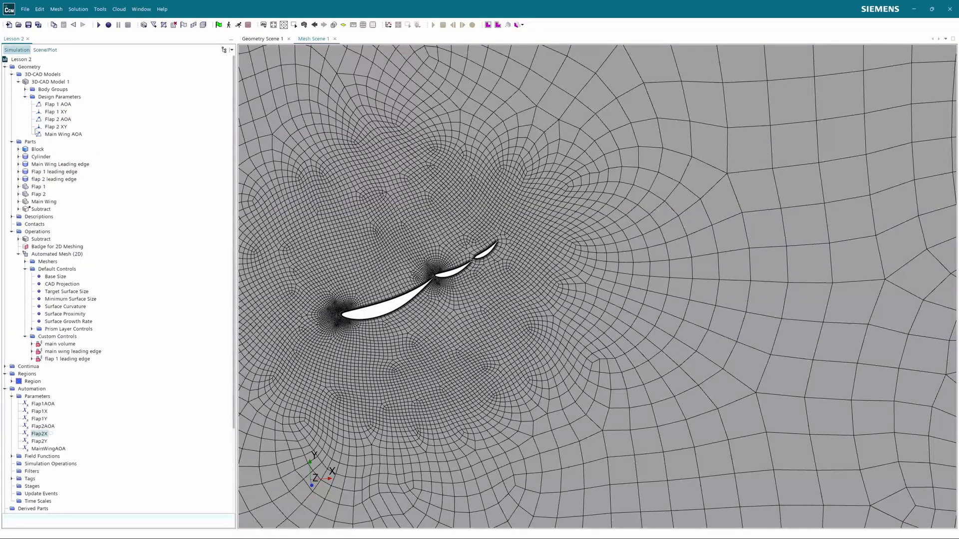
{"action": "double_click", "coordinate": [56, 104]}
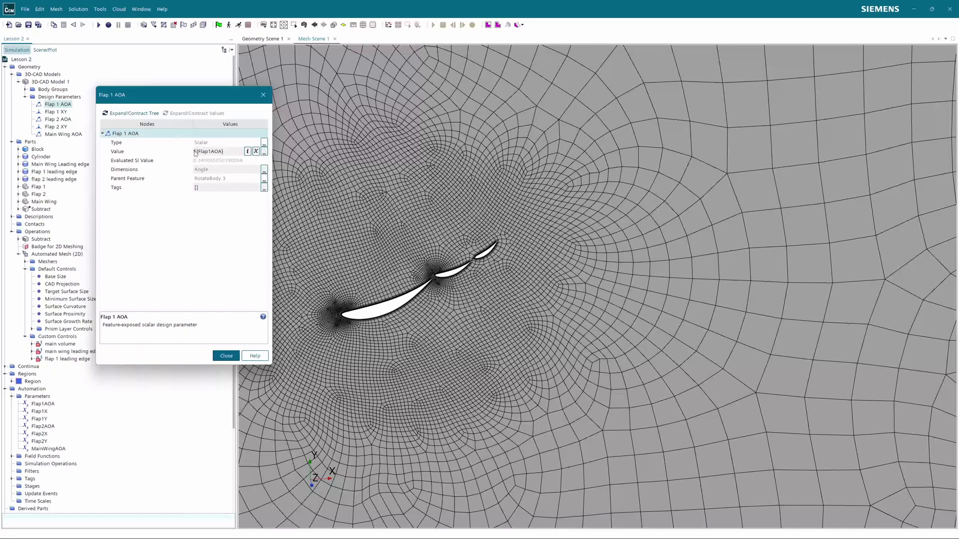
Try re-entering ${Flap1AOA} as the value definition of the Flap 1 AOA design parameter
{"action": "left_click", "coordinate": [264, 152]}
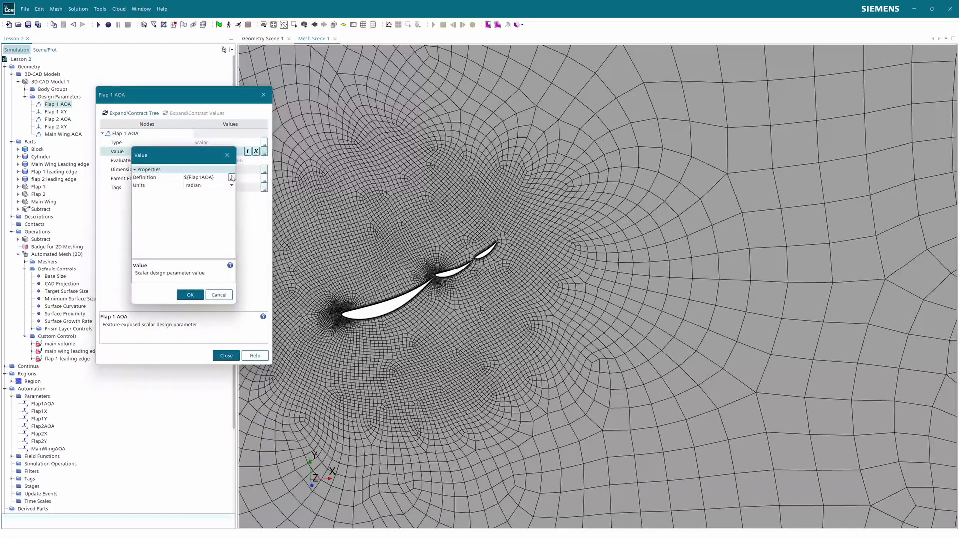
{"action": "left_click", "coordinate": [231, 178]}
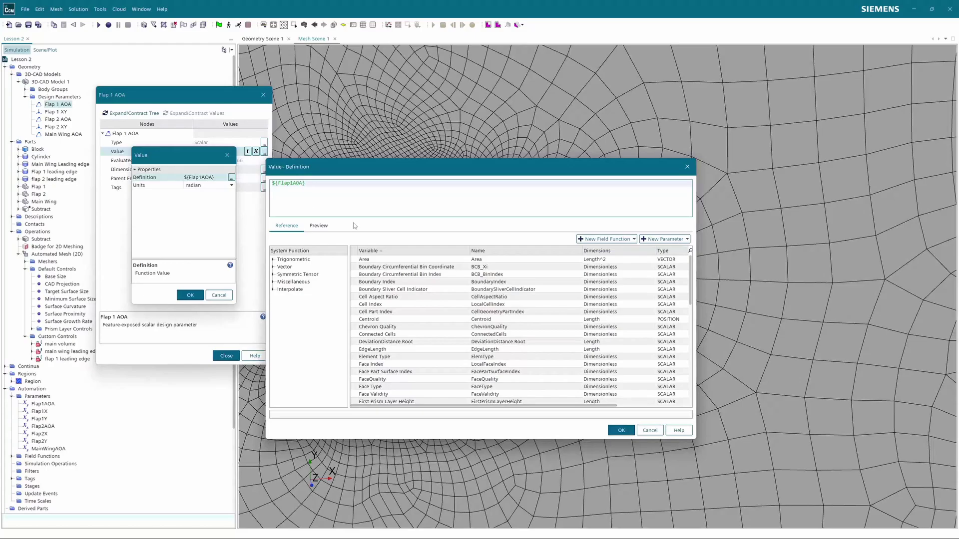
{"action": "key", "text": "ctrl+a"}
{"action": "key", "text": "BackSpace"}
{"action": "type", "text": "fl"}
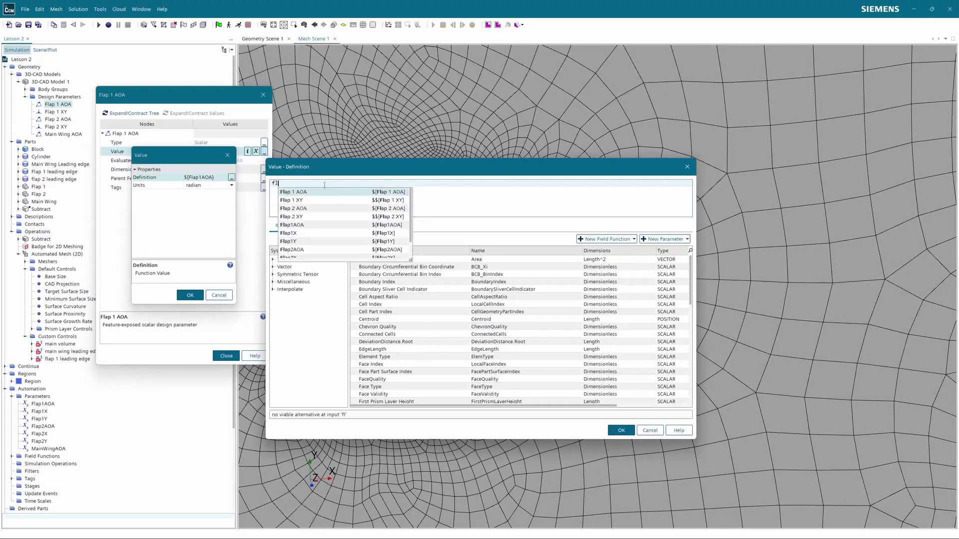
{"action": "double_click", "coordinate": [306, 225]}
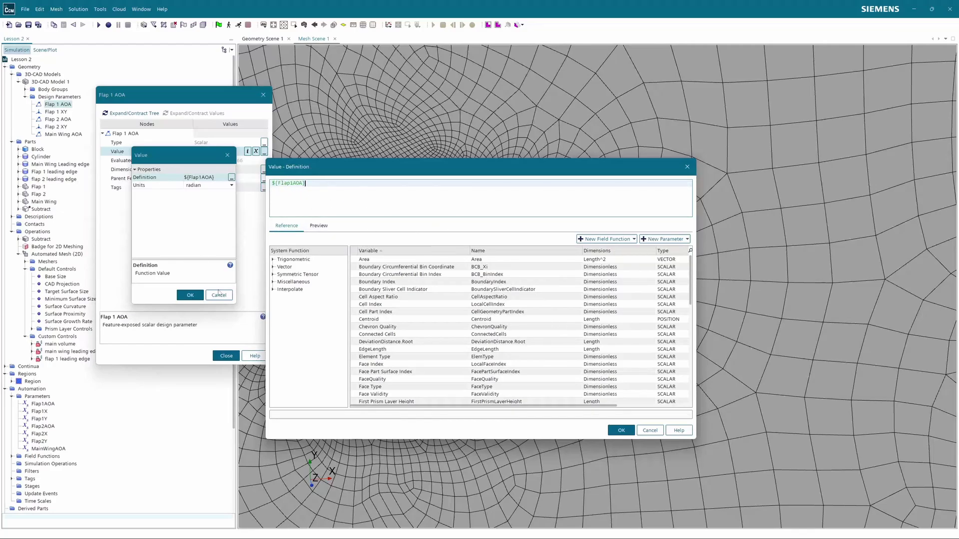
{"action": "key", "text": "Return"}
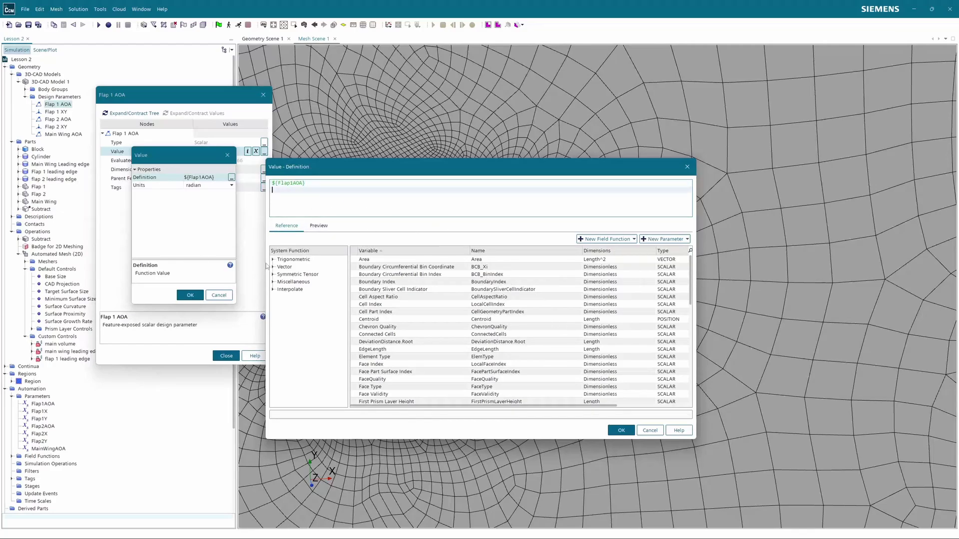
{"action": "left_click", "coordinate": [650, 430]}
{"action": "left_click", "coordinate": [219, 295]}
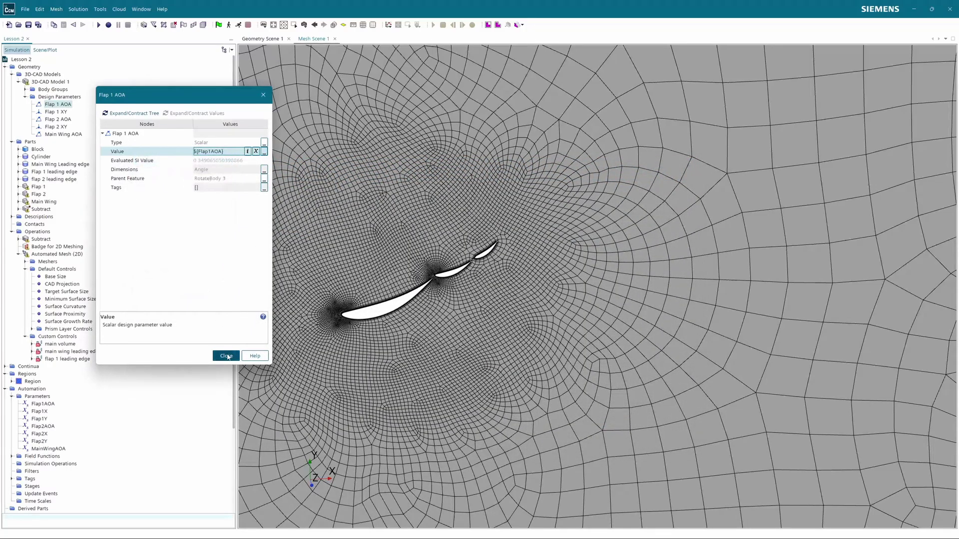
{"action": "left_click", "coordinate": [226, 355]}
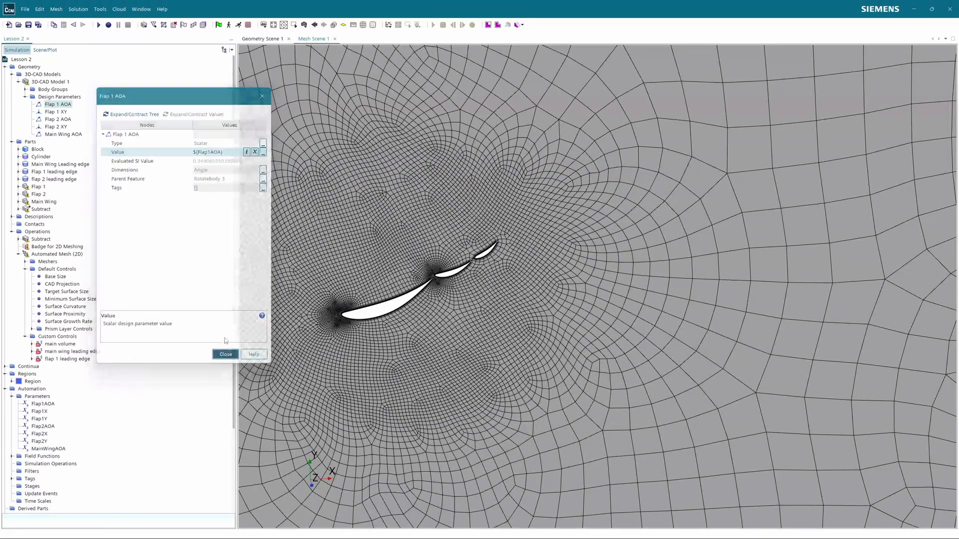
Inspect the value definition of the Flap 1 XY design parameter
{"action": "double_click", "coordinate": [40, 112]}
{"action": "left_click", "coordinate": [264, 151]}
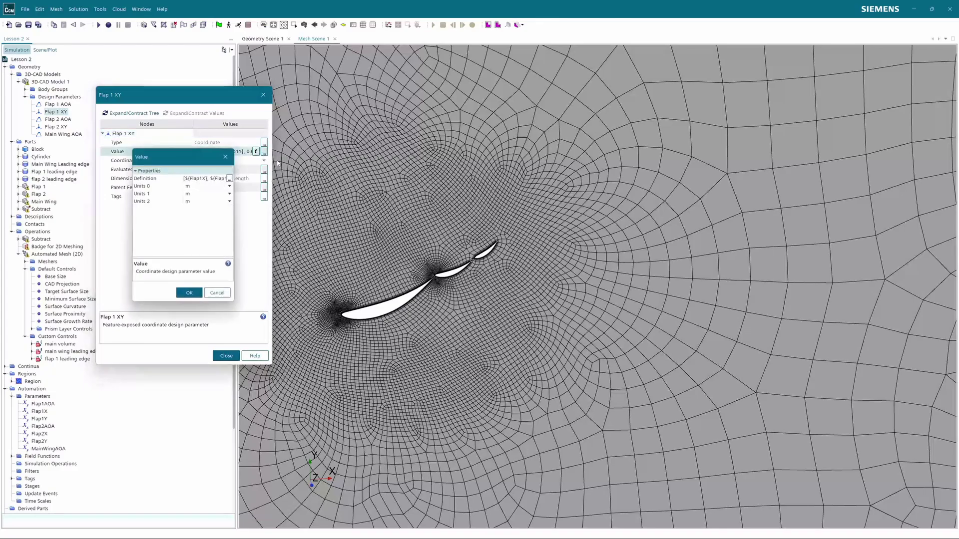
{"action": "left_click", "coordinate": [229, 179]}
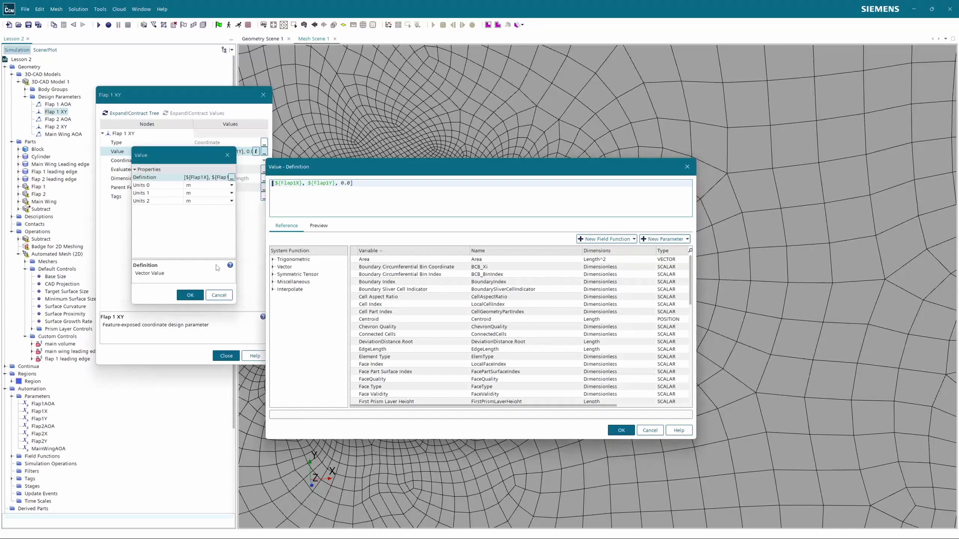
{"action": "left_click", "coordinate": [621, 430]}
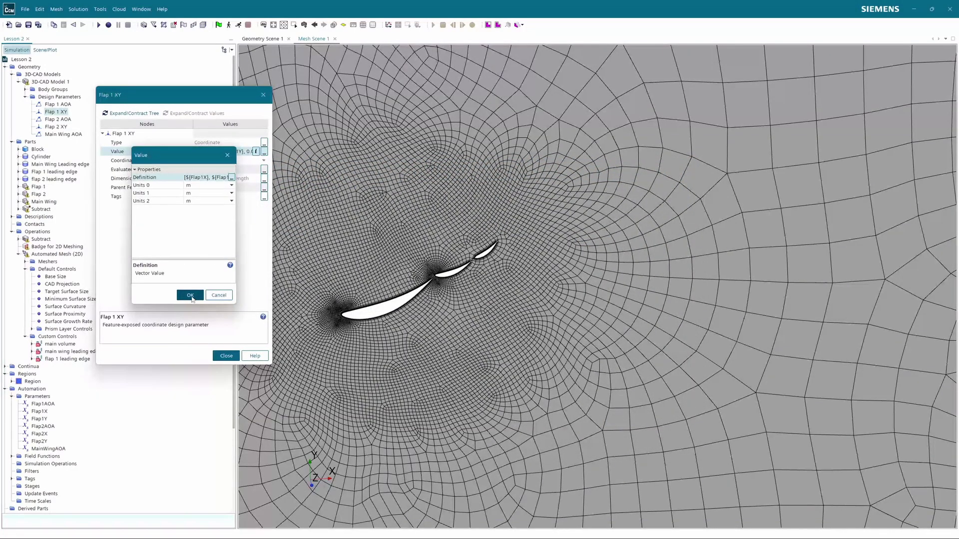
{"action": "left_click", "coordinate": [190, 295]}
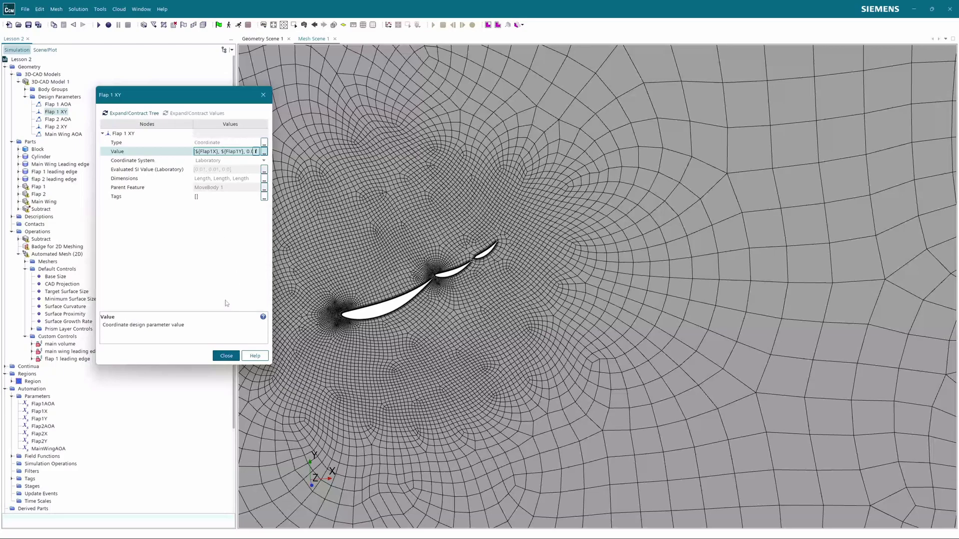
{"action": "left_click", "coordinate": [225, 357]}
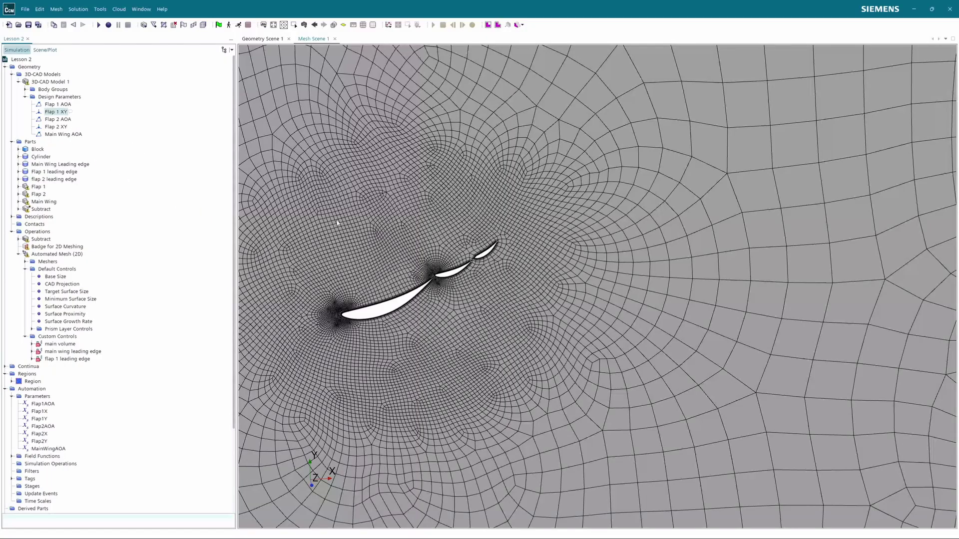
Examine the mesh at the main wing's leading edge and around both flaps
{"action": "scroll", "coordinate": [370, 294], "scroll_direction": "up", "scroll_amount": 5}
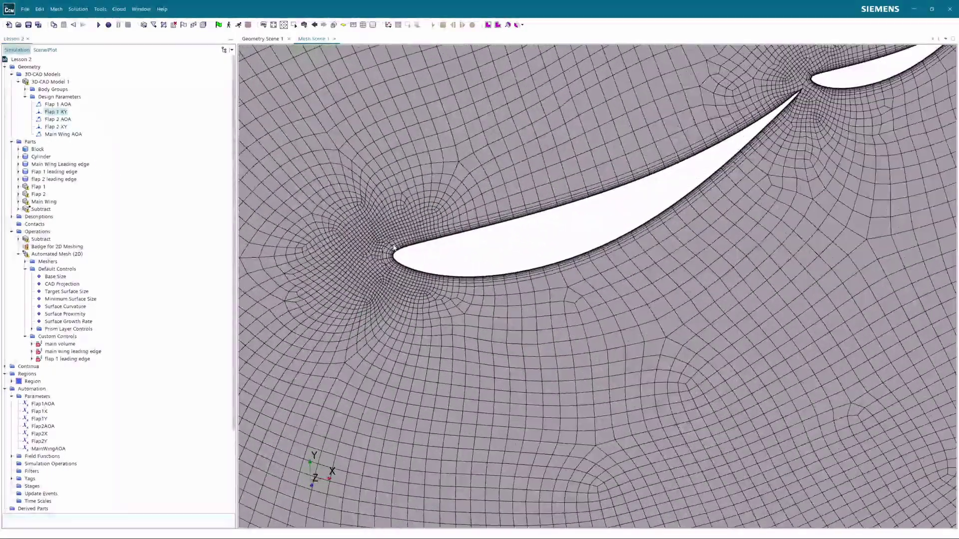
{"action": "scroll", "coordinate": [400, 252], "scroll_direction": "down", "scroll_amount": 7}
{"action": "scroll", "coordinate": [399, 251], "scroll_direction": "down", "scroll_amount": 2}
{"action": "scroll", "coordinate": [439, 222], "scroll_direction": "up", "scroll_amount": 10}
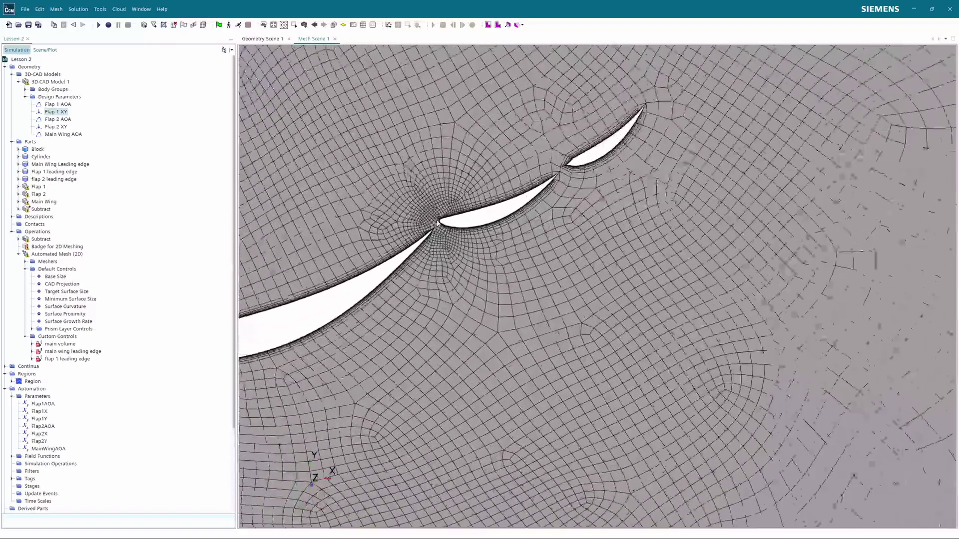
{"action": "scroll", "coordinate": [439, 222], "scroll_direction": "down", "scroll_amount": 10}
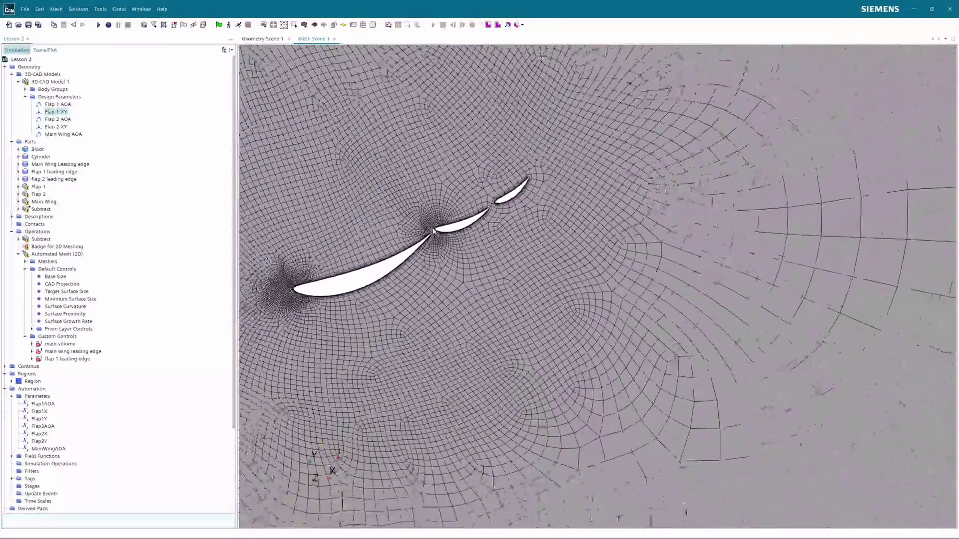
{"action": "middle_click_drag", "start_coordinate": [359, 232], "coordinate": [435, 225]}
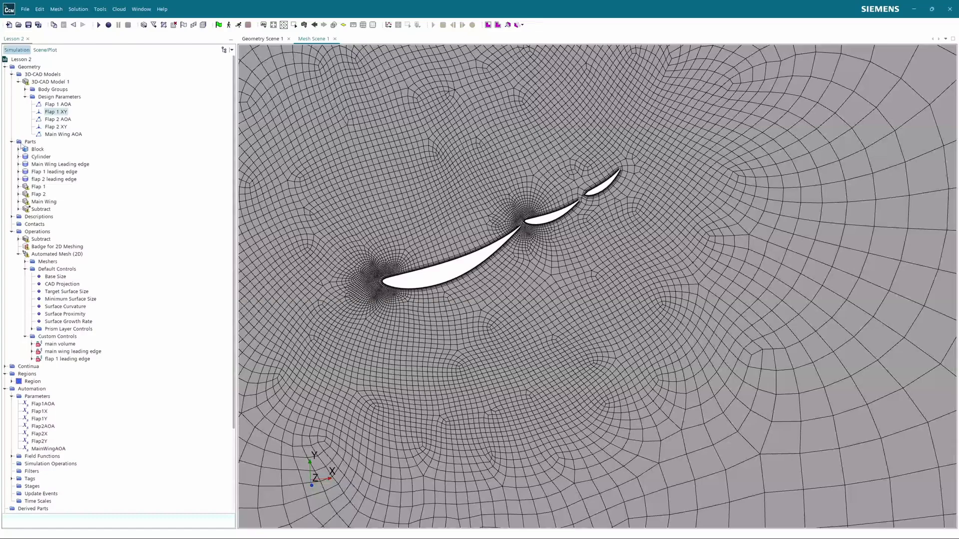
{"action": "right_click", "coordinate": [22, 144]}
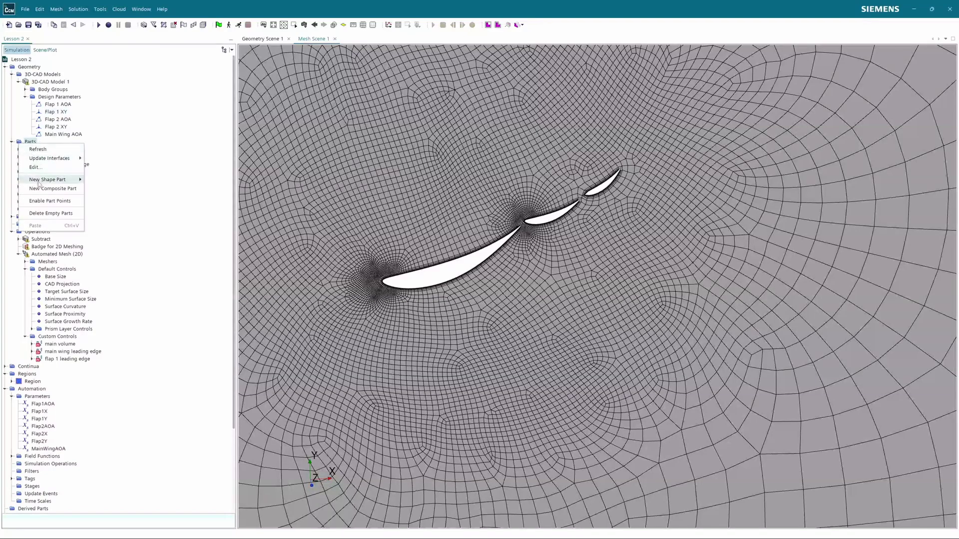
{"action": "mouse_move", "coordinate": [40, 180]}
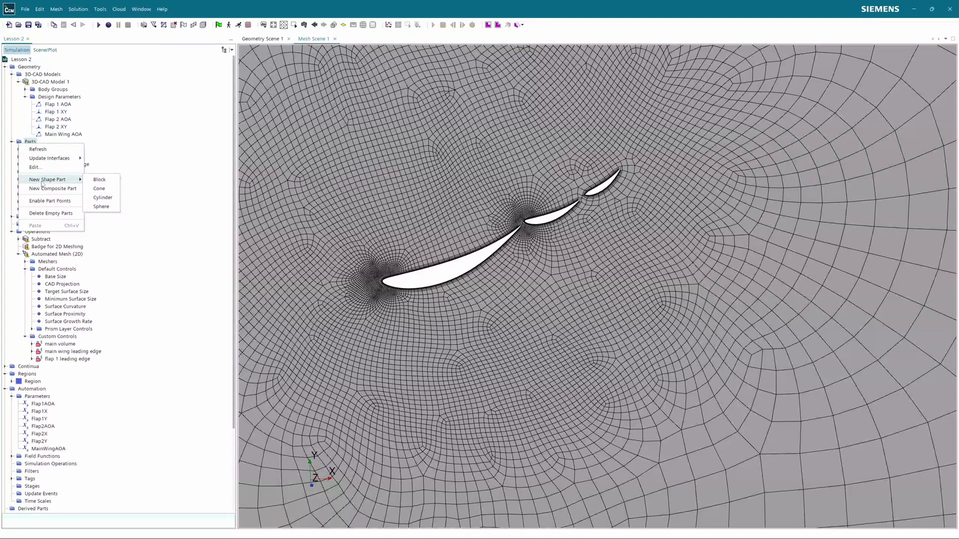
{"action": "left_click", "coordinate": [103, 198]}
{"action": "scroll", "coordinate": [261, 213], "scroll_direction": "down", "scroll_amount": 5}
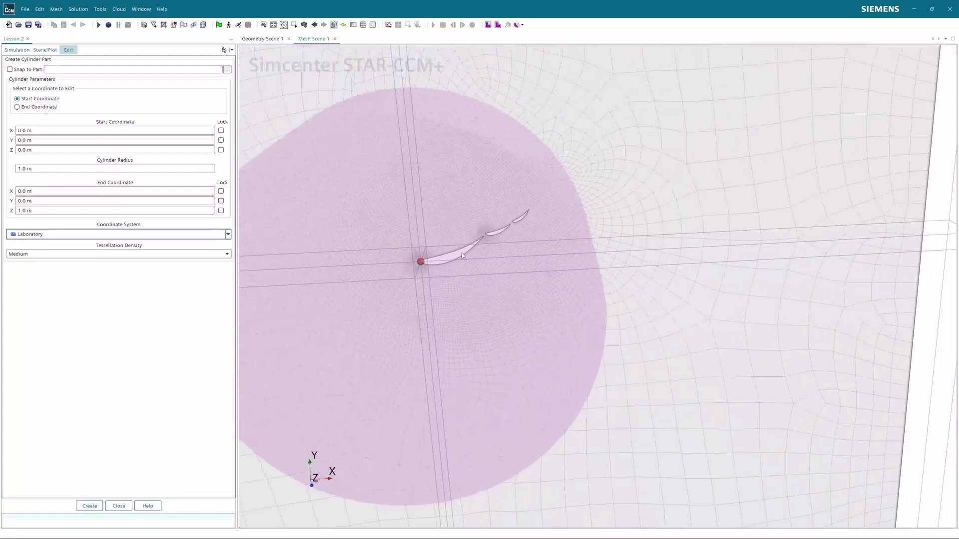
{"action": "left_click_drag", "start_coordinate": [329, 177], "coordinate": [379, 211]}
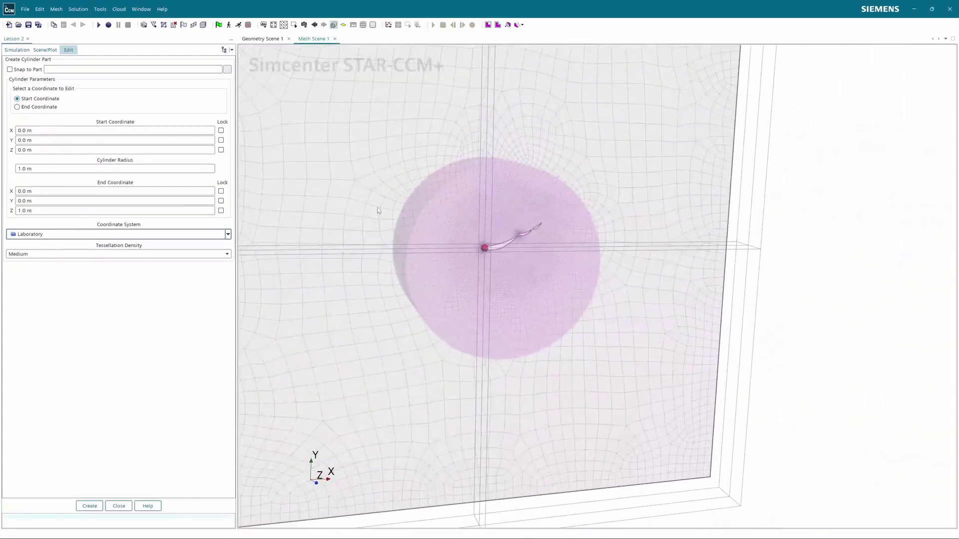
{"action": "left_click", "coordinate": [119, 506]}
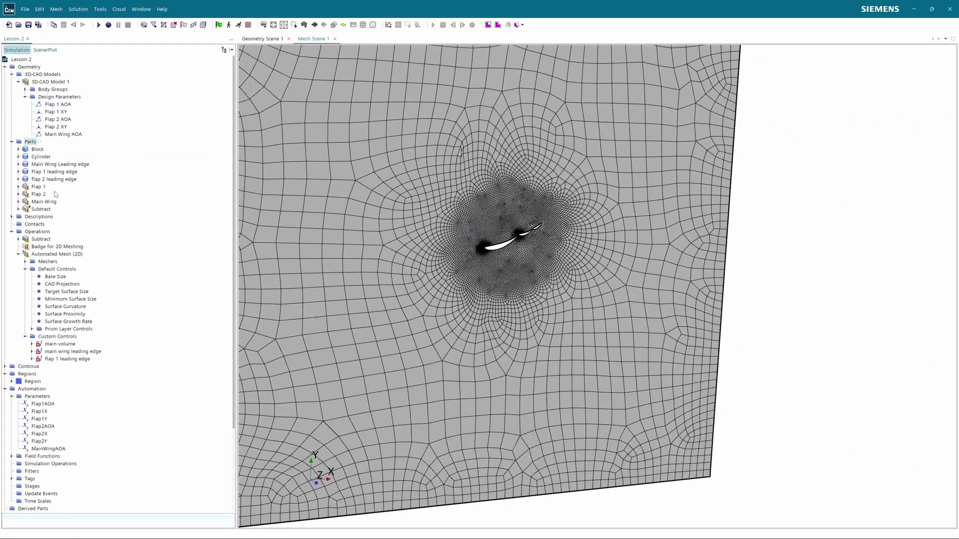
Highlight the Main Wing Leading edge cylinder and examine its position relative to the main wing
{"action": "left_click", "coordinate": [29, 165]}
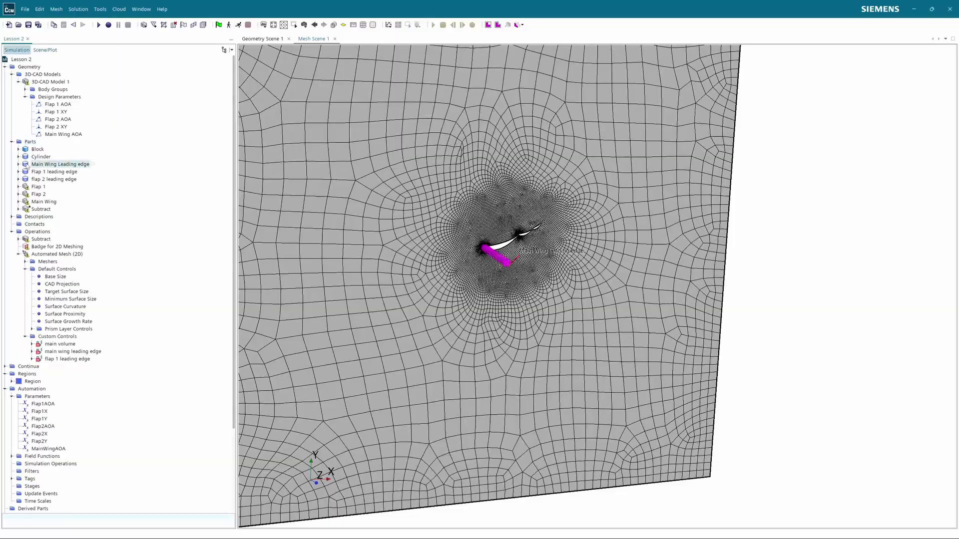
{"action": "scroll", "coordinate": [398, 256], "scroll_direction": "up", "scroll_amount": 5}
{"action": "left_click_drag", "start_coordinate": [398, 257], "coordinate": [424, 324]}
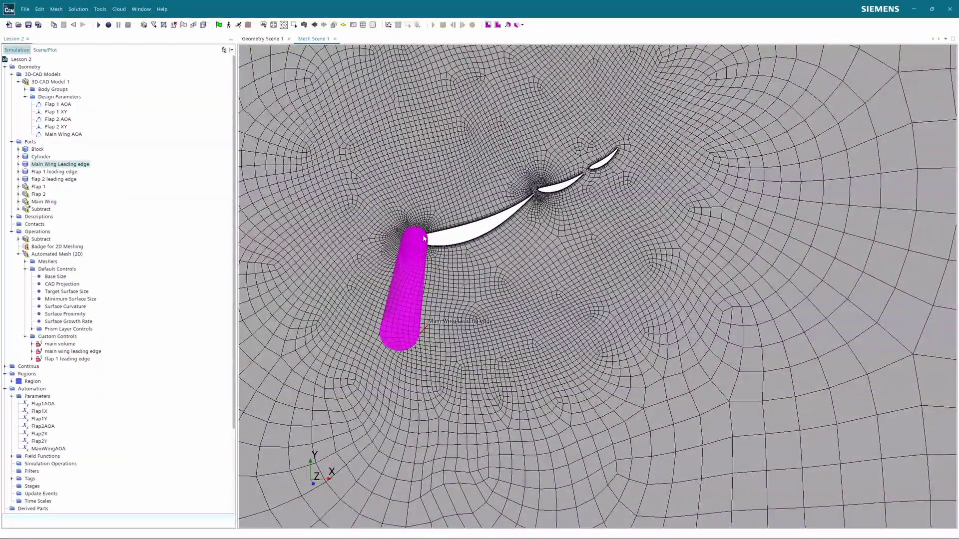
{"action": "scroll", "coordinate": [414, 237], "scroll_direction": "up", "scroll_amount": 6}
{"action": "scroll", "coordinate": [424, 240], "scroll_direction": "down", "scroll_amount": 6}
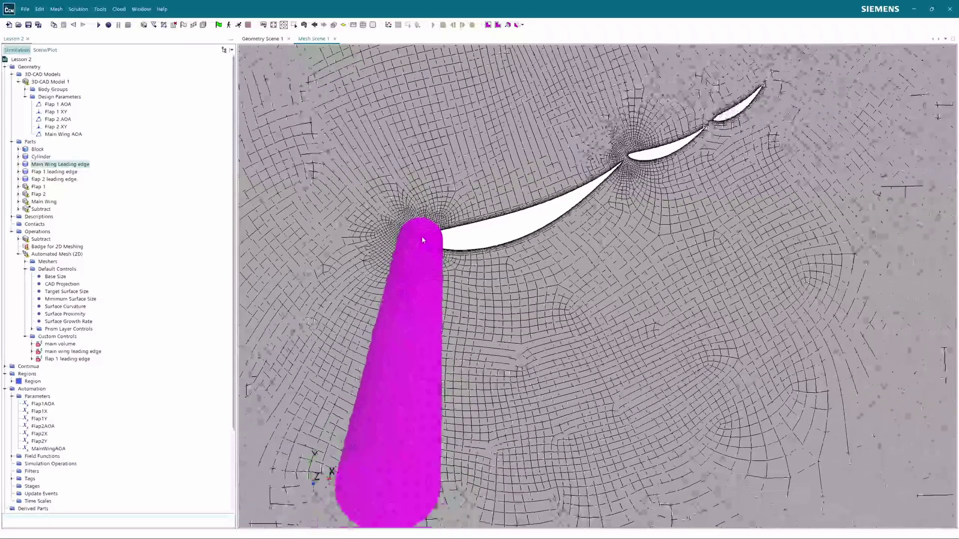
{"action": "scroll", "coordinate": [413, 236], "scroll_direction": "down", "scroll_amount": 3}
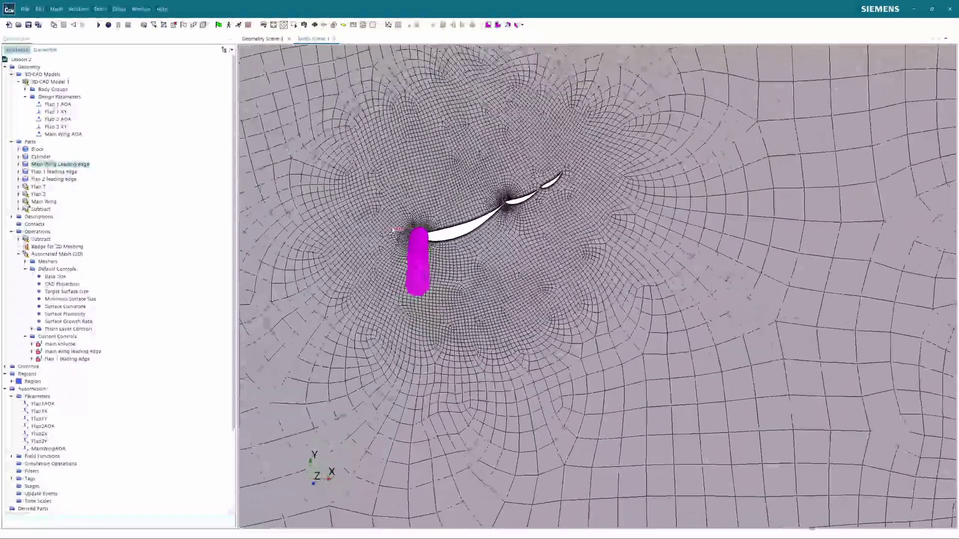
{"action": "left_click", "coordinate": [451, 235]}
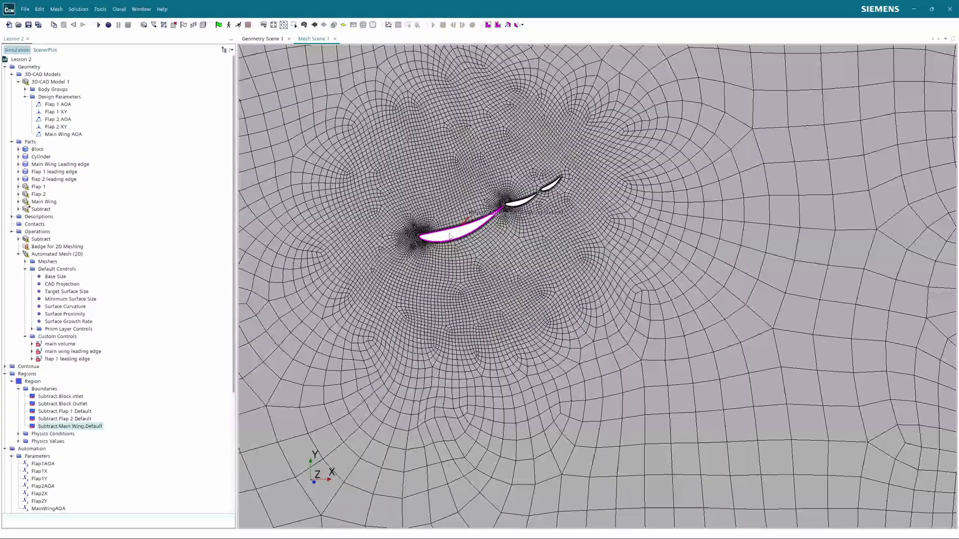
Highlight the Flap 1 leading edge cylinder and examine its position relative to the first flap
{"action": "left_click", "coordinate": [30, 173]}
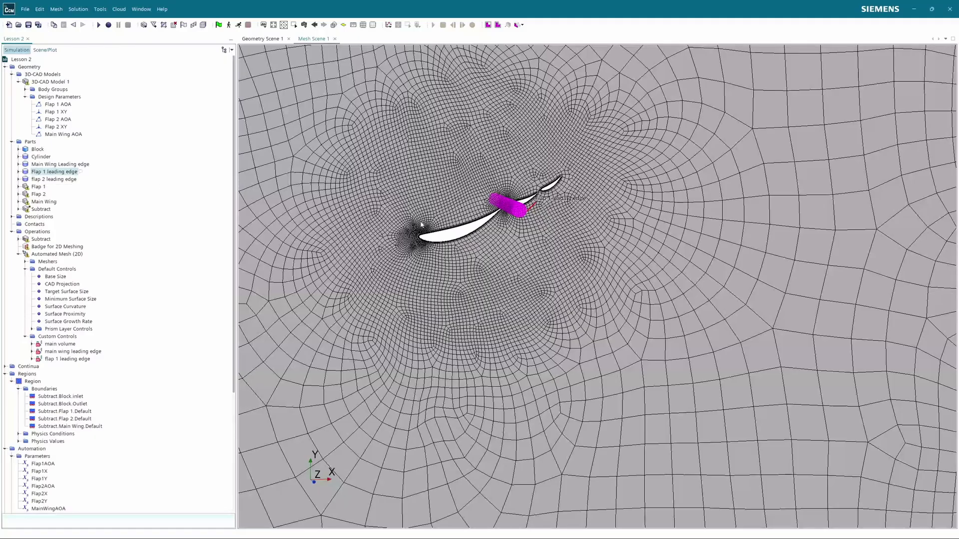
{"action": "left_click_drag", "start_coordinate": [428, 182], "coordinate": [542, 217]}
{"action": "right_click_drag", "start_coordinate": [542, 216], "coordinate": [516, 238]}
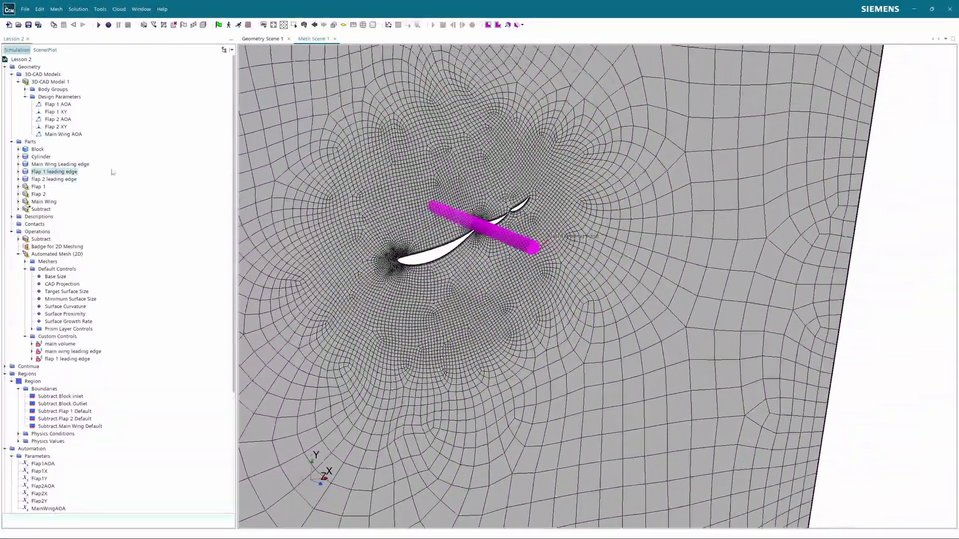
Open the Start Coordinate definition of the Flap 1 leading edge cylinder
{"action": "right_click", "coordinate": [24, 171]}
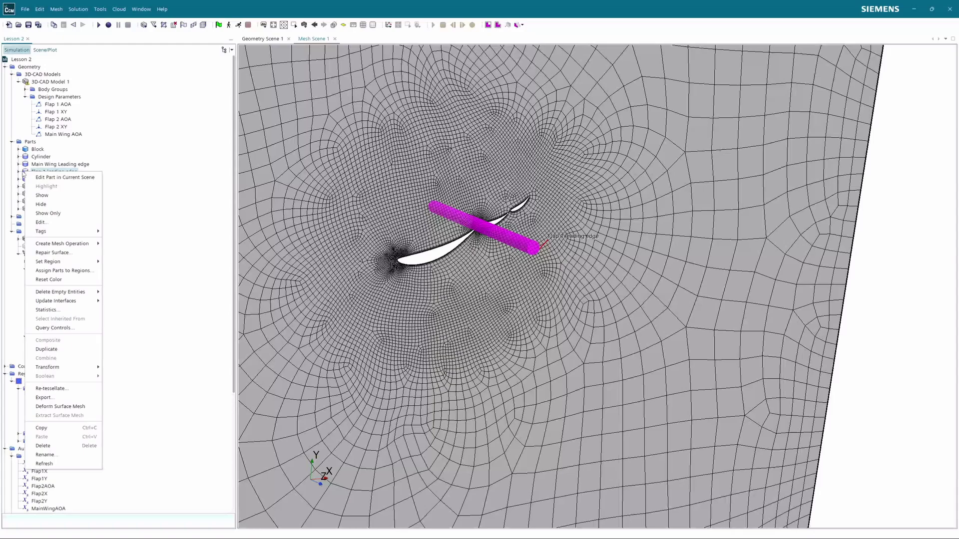
{"action": "left_click", "coordinate": [2, 172]}
{"action": "right_click", "coordinate": [24, 171]}
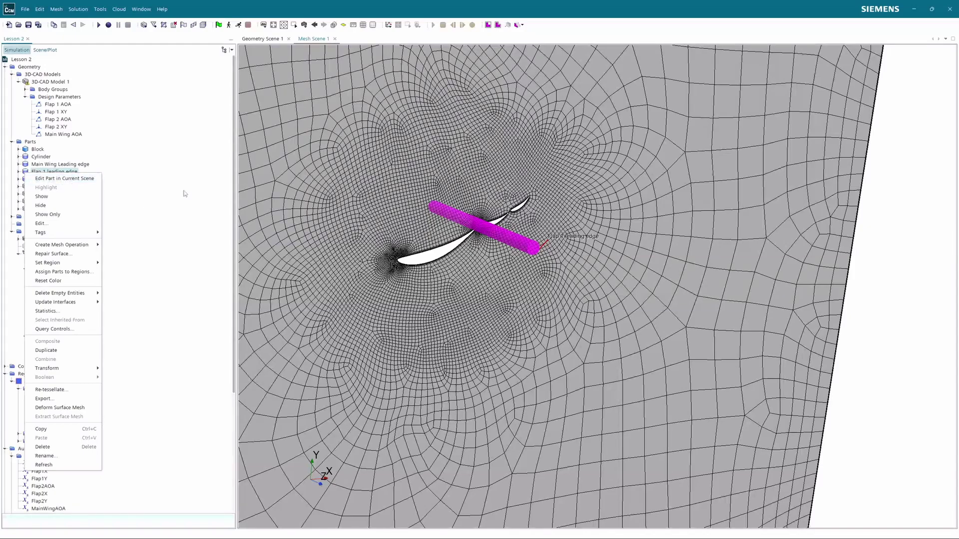
{"action": "left_click", "coordinate": [40, 224]}
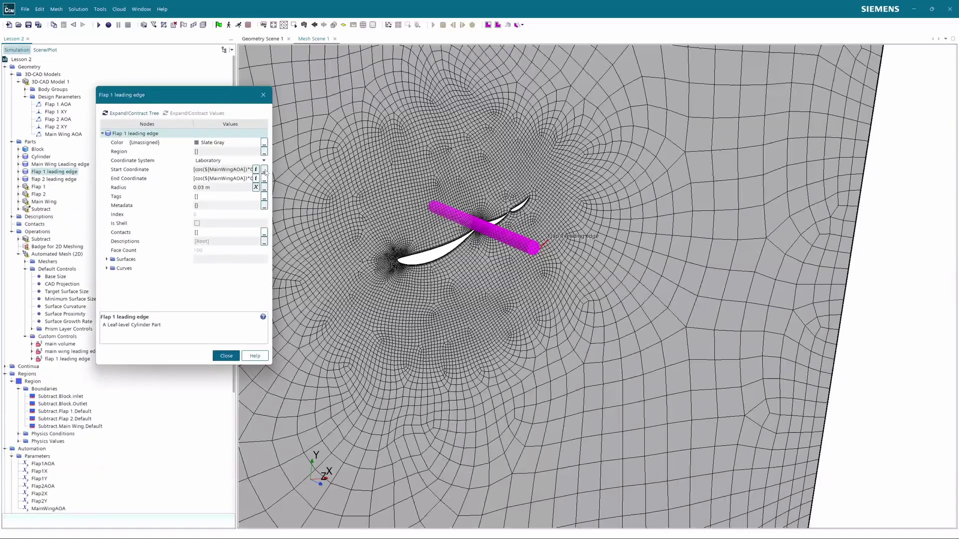
{"action": "left_click", "coordinate": [264, 169]}
{"action": "left_click", "coordinate": [231, 177]}
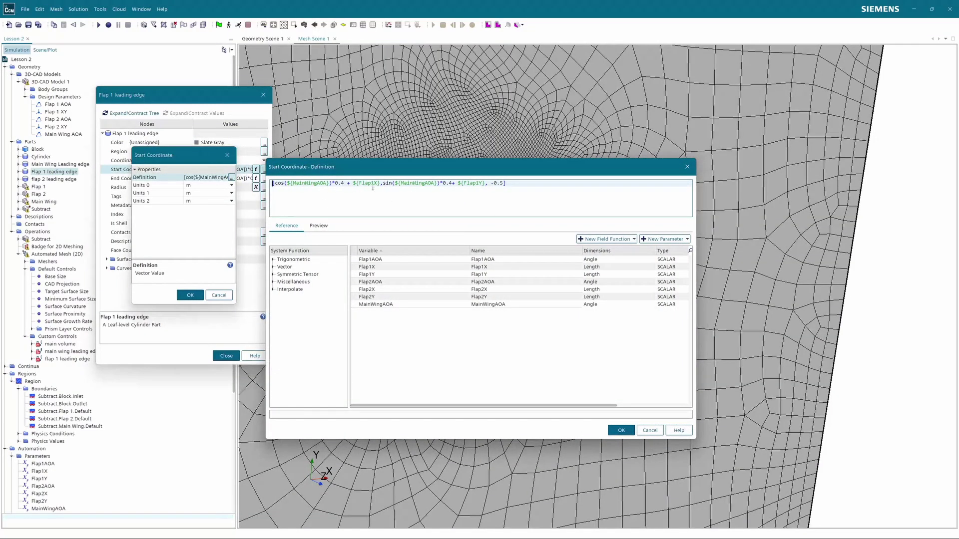
Review the MainWingAOA, 0.4, Flap1X and Flap1Y terms of the Flap 1 leading edge start expression and close its definition
{"action": "left_click_drag", "start_coordinate": [379, 173], "coordinate": [409, 314]}
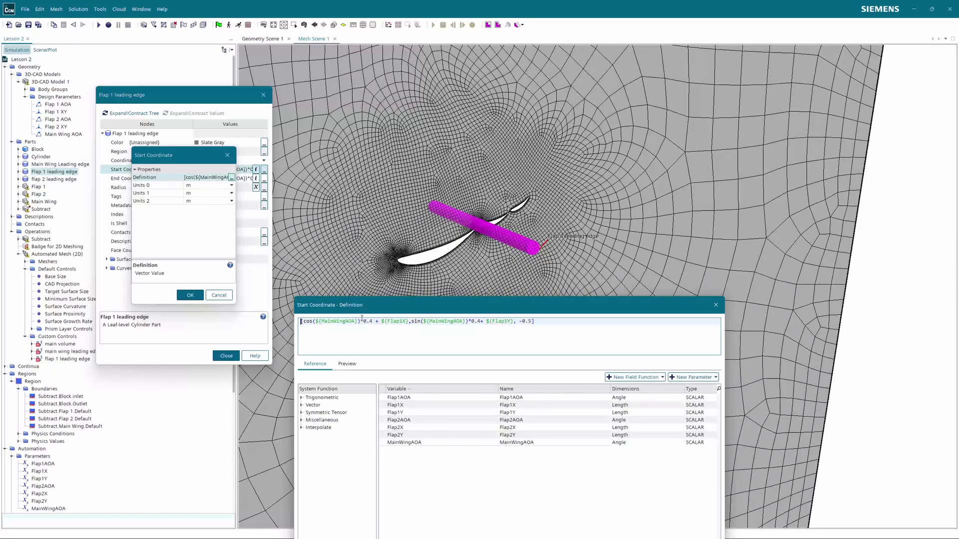
{"action": "double_click", "coordinate": [366, 321]}
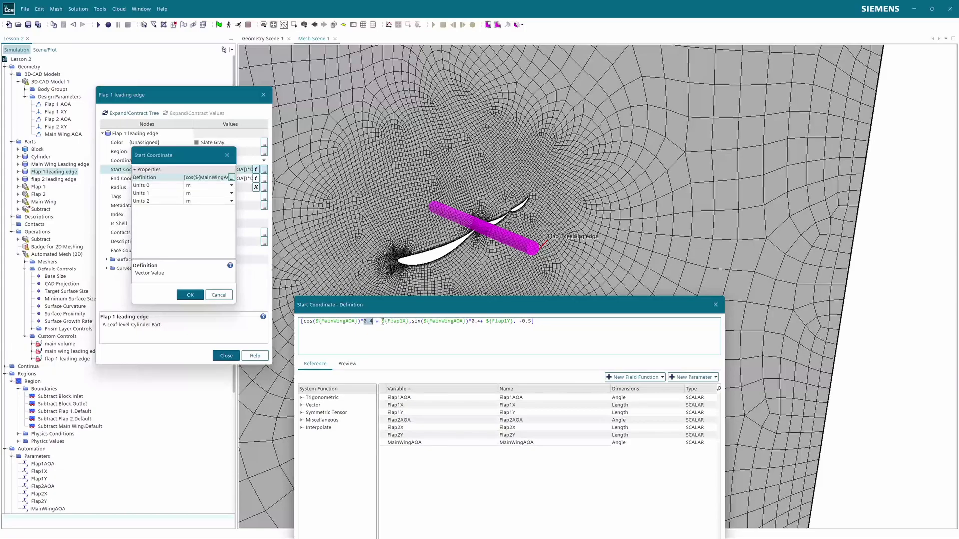
{"action": "left_click", "coordinate": [382, 322]}
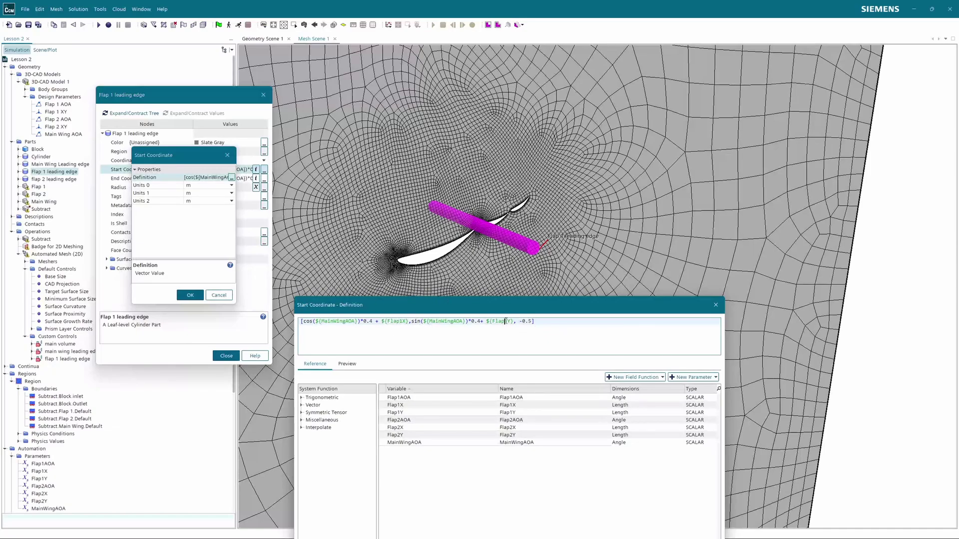
{"action": "left_click_drag", "start_coordinate": [506, 321], "coordinate": [508, 322]}
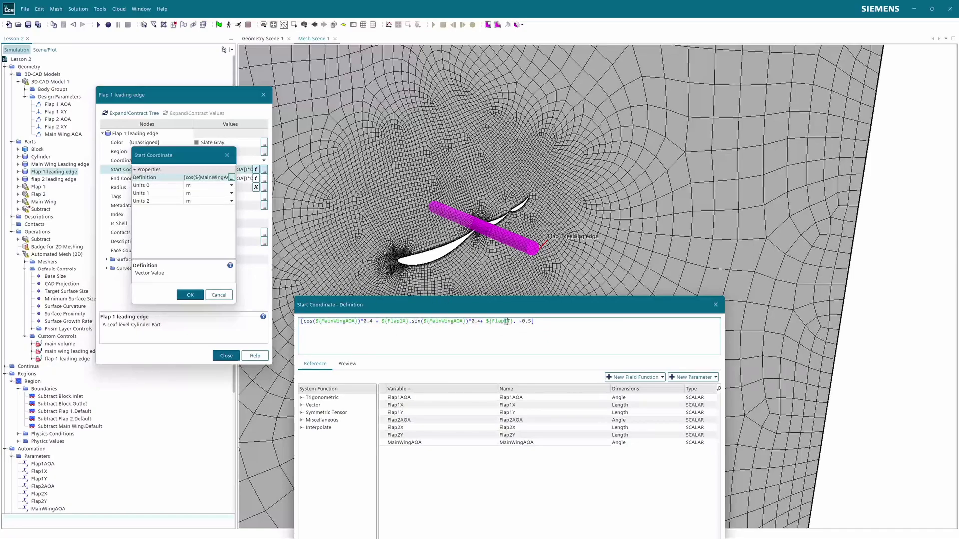
{"action": "double_click", "coordinate": [414, 322]}
{"action": "left_click", "coordinate": [451, 332]}
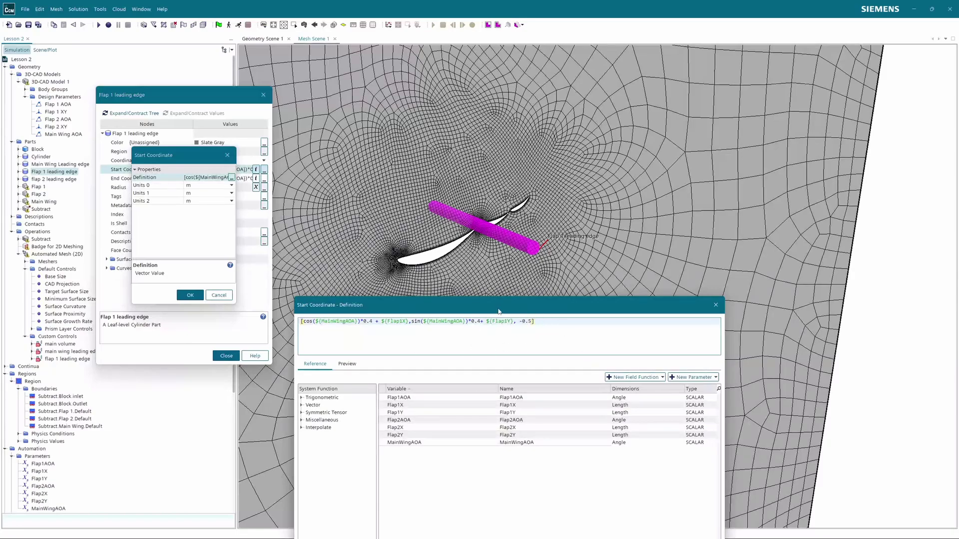
{"action": "left_click_drag", "start_coordinate": [548, 323], "coordinate": [359, 308]}
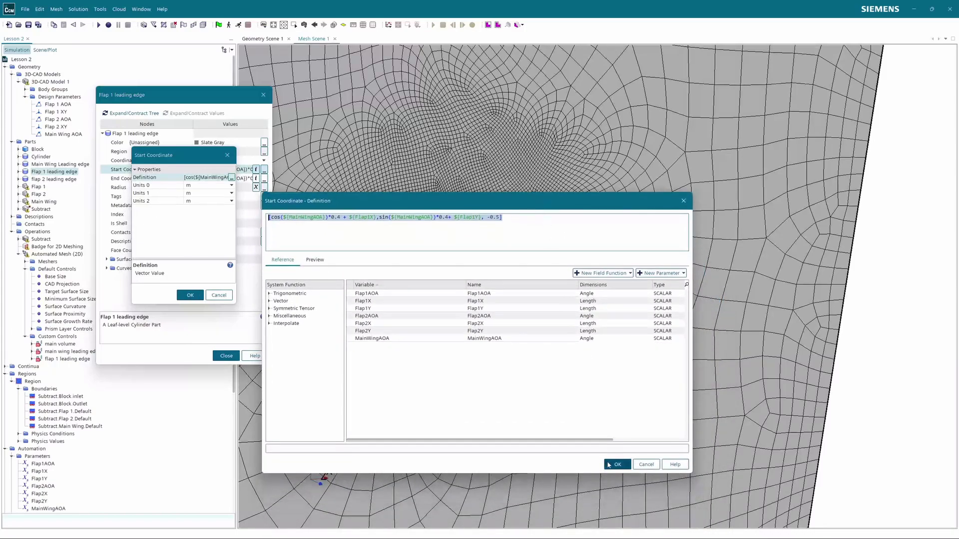
{"action": "left_click", "coordinate": [617, 462]}
{"action": "left_click", "coordinate": [188, 296]}
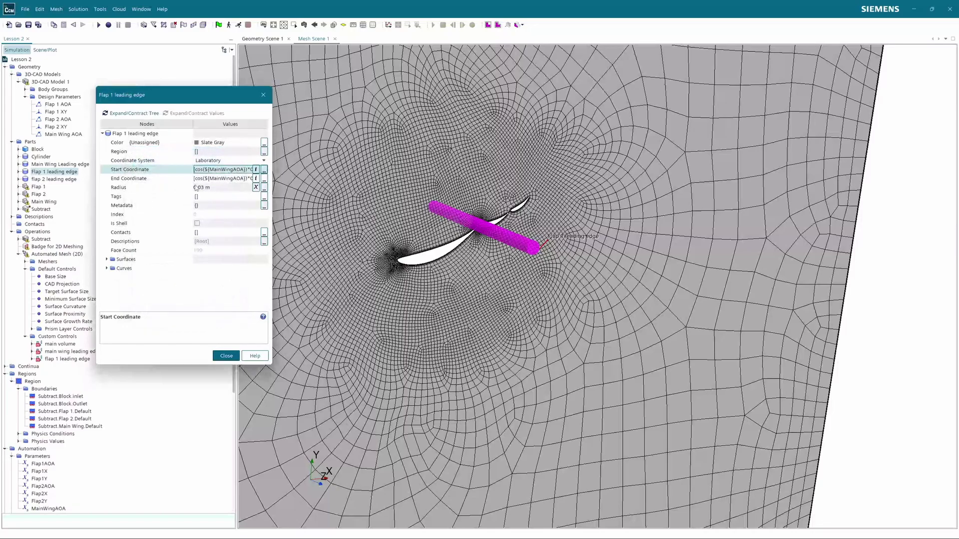
Compare the last components of the End and Start Coordinates of the Flap 1 leading edge cylinder and close its properties
{"action": "left_click", "coordinate": [246, 180]}
{"action": "left_click", "coordinate": [250, 178]}
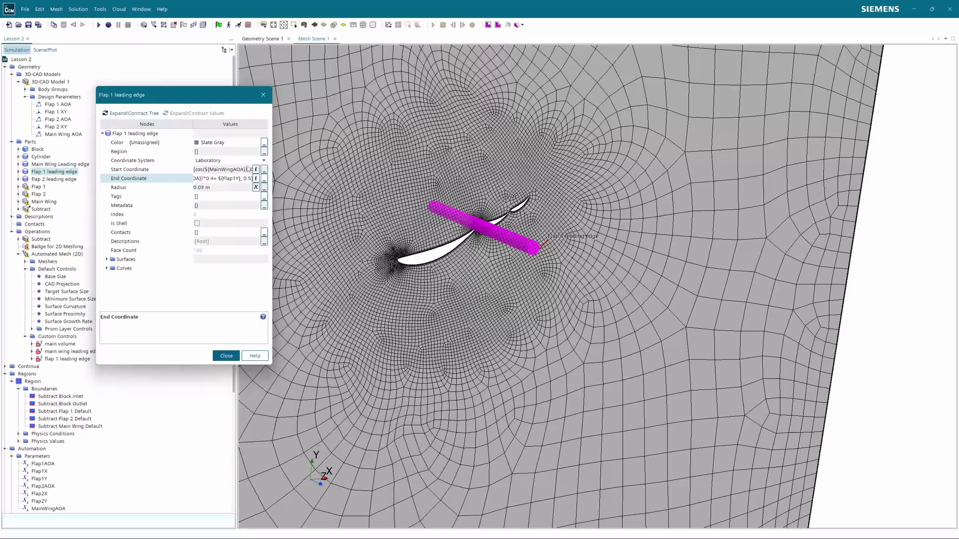
{"action": "left_click", "coordinate": [247, 169]}
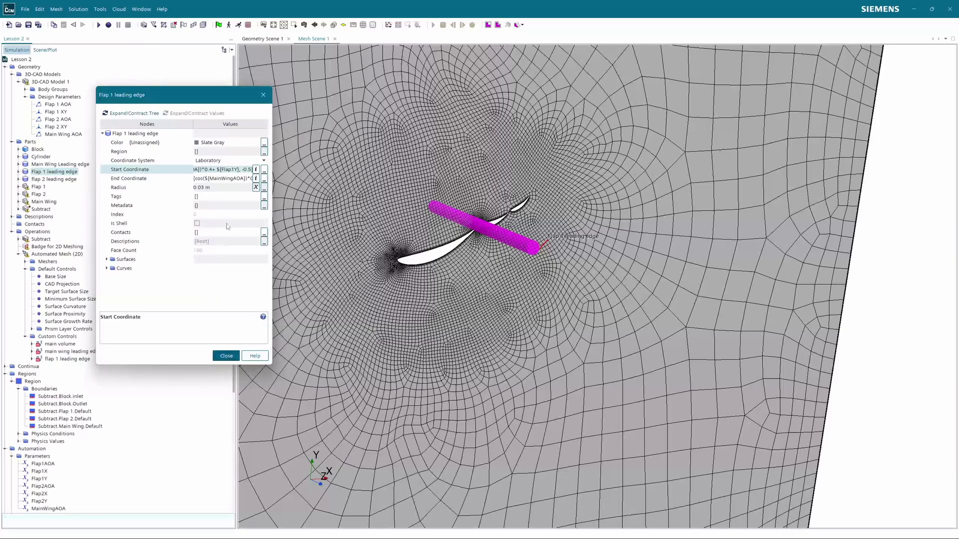
{"action": "left_click", "coordinate": [225, 355]}
{"action": "left_click_drag", "start_coordinate": [407, 286], "coordinate": [350, 237]}
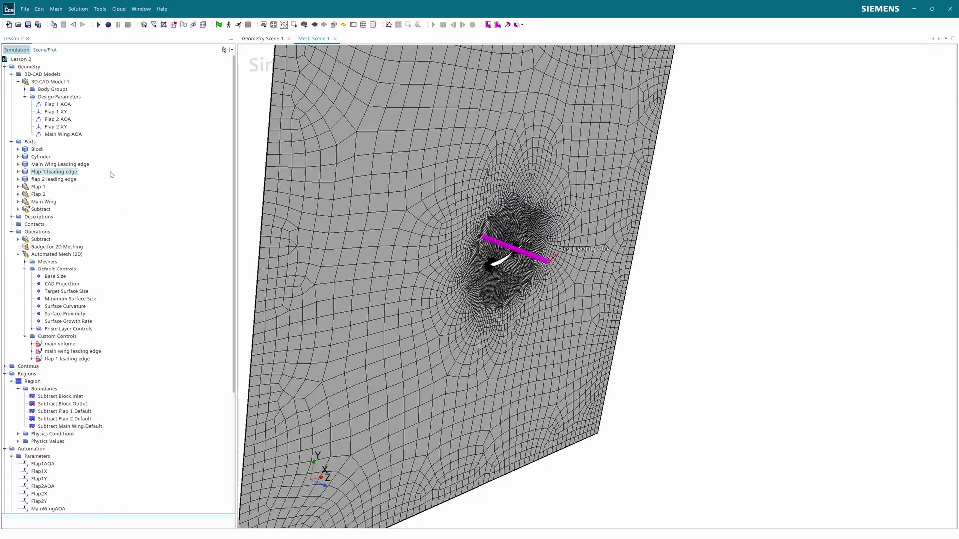
{"action": "right_click", "coordinate": [35, 337]}
{"action": "mouse_move", "coordinate": [50, 342]}
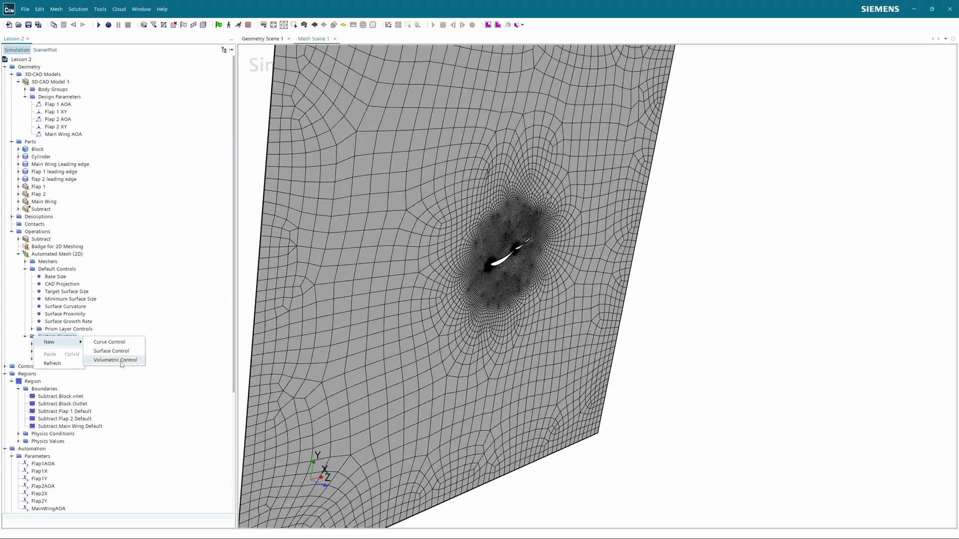
{"action": "left_click", "coordinate": [213, 367]}
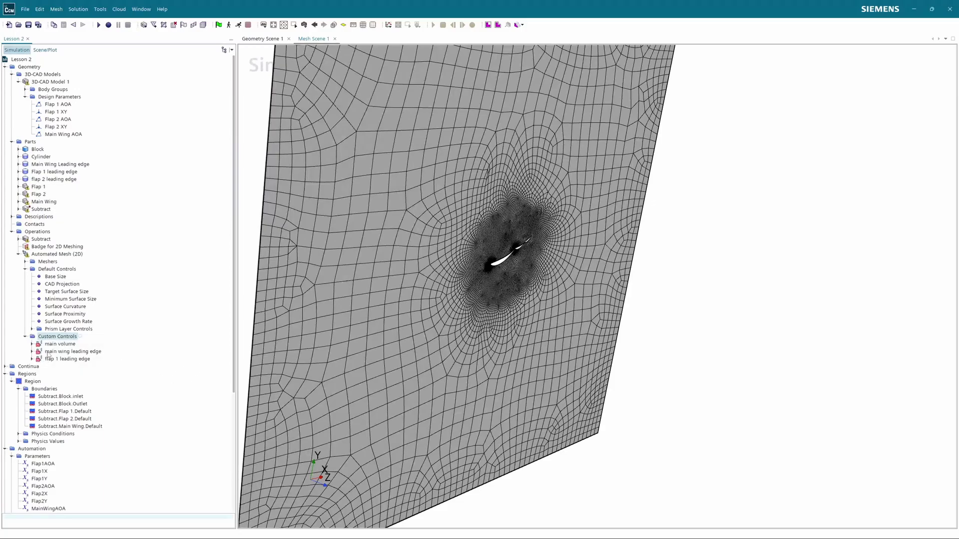
Inspect the assigned part and the value settings of the flap 1 leading edge volumetric control
{"action": "double_click", "coordinate": [41, 359]}
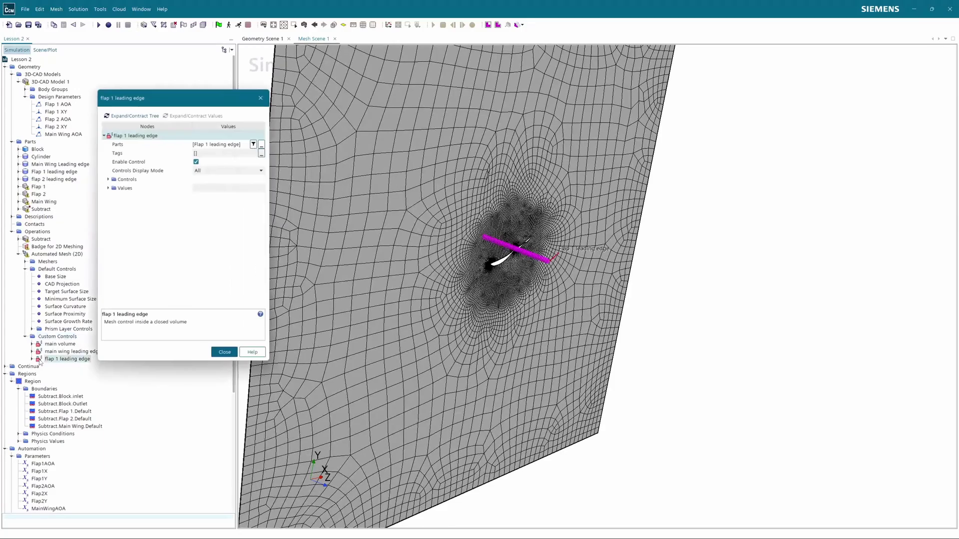
{"action": "left_click", "coordinate": [209, 142]}
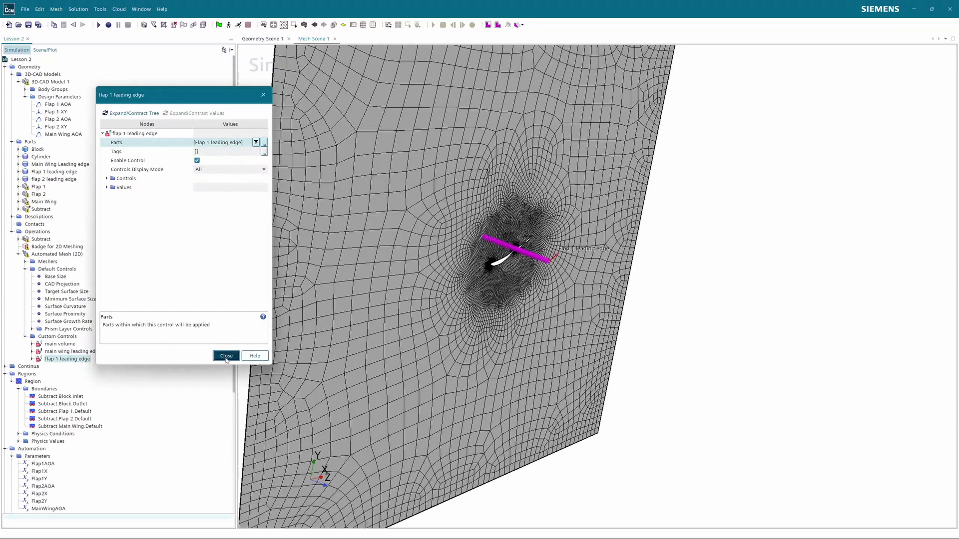
{"action": "left_click", "coordinate": [231, 355]}
{"action": "left_click", "coordinate": [31, 360]}
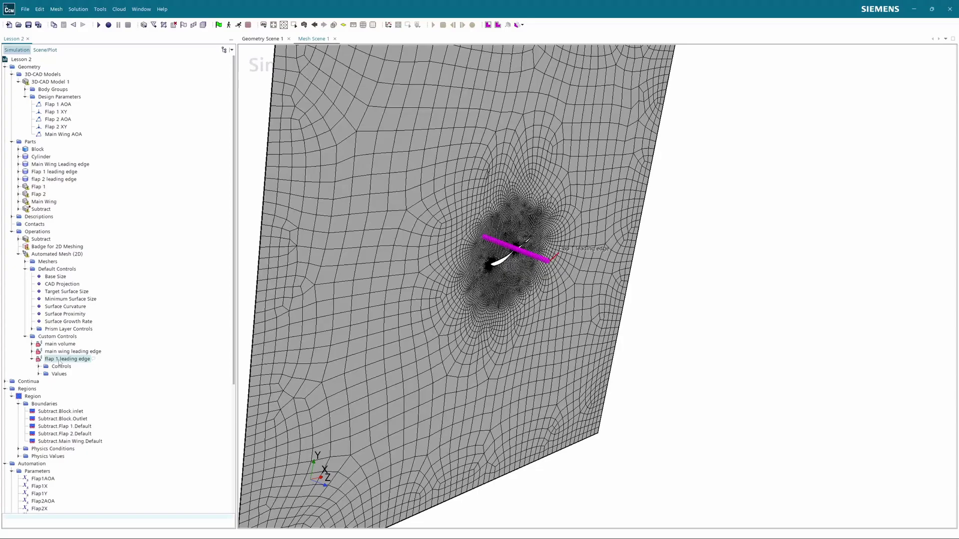
{"action": "left_click", "coordinate": [38, 374]}
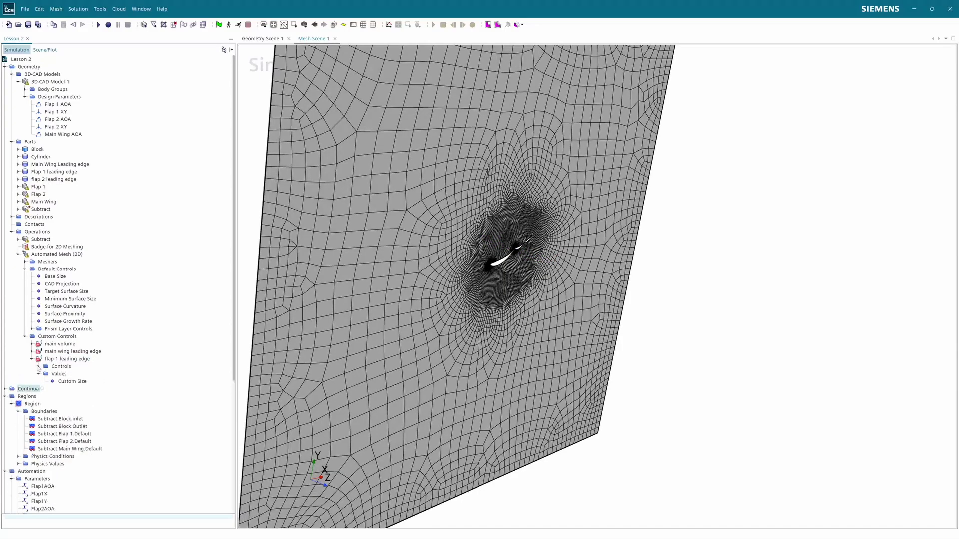
{"action": "left_click", "coordinate": [39, 374]}
Highlight the flap 2 leading edge cylinder and examine its position relative to the main wing and flaps
{"action": "left_click_drag", "start_coordinate": [421, 293], "coordinate": [388, 287]}
{"action": "right_click_drag", "start_coordinate": [439, 250], "coordinate": [382, 320]}
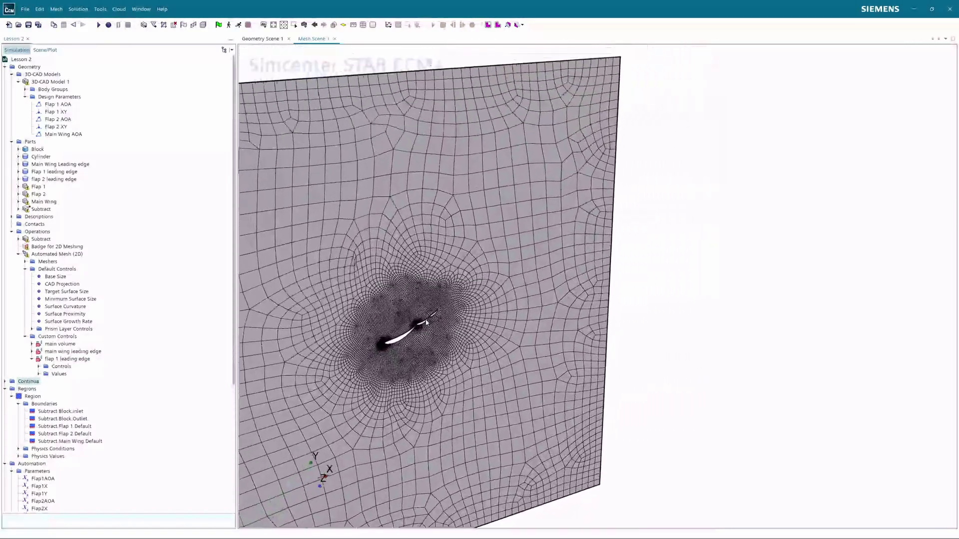
{"action": "left_click_drag", "start_coordinate": [392, 312], "coordinate": [422, 283]}
{"action": "right_click_drag", "start_coordinate": [400, 280], "coordinate": [438, 239]}
{"action": "scroll", "coordinate": [437, 238], "scroll_direction": "down", "scroll_amount": 6}
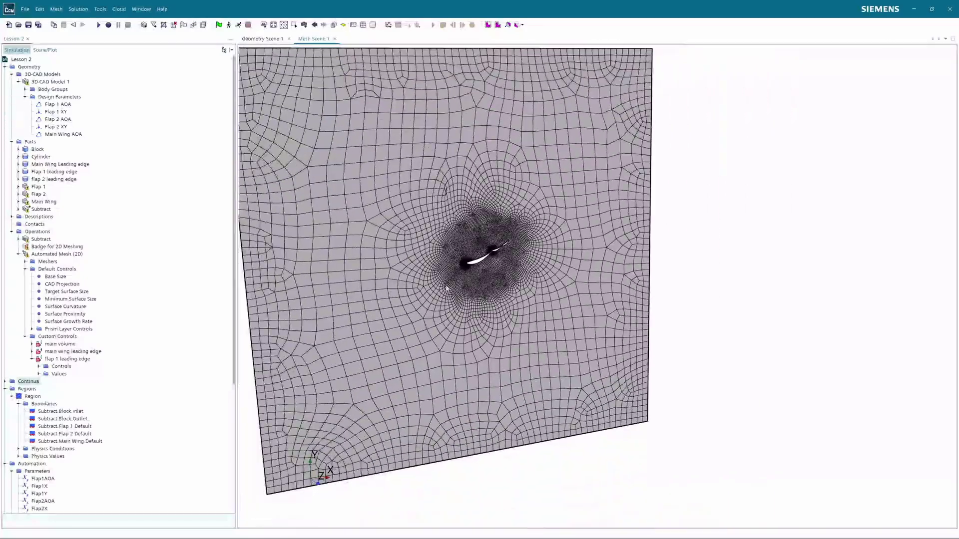
{"action": "scroll", "coordinate": [472, 271], "scroll_direction": "up", "scroll_amount": 4}
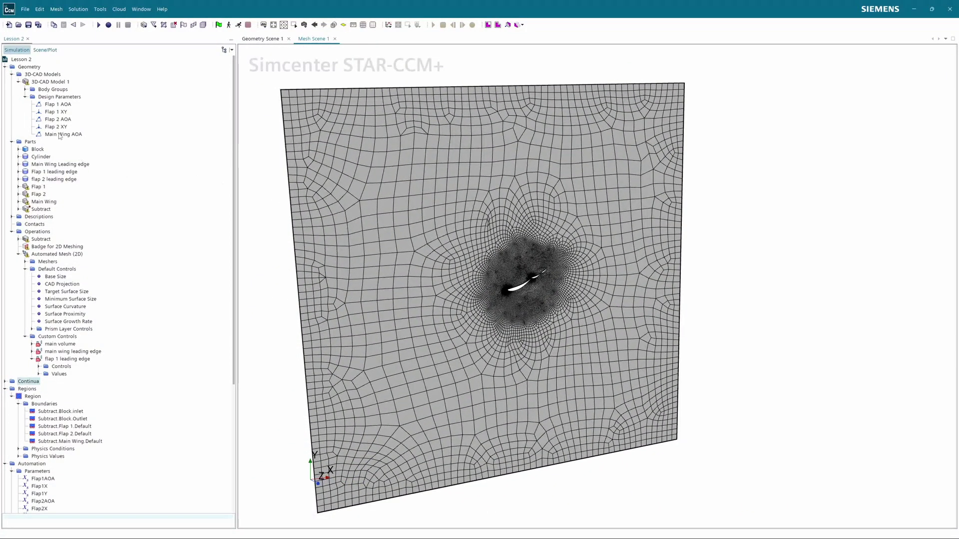
{"action": "left_click", "coordinate": [25, 179]}
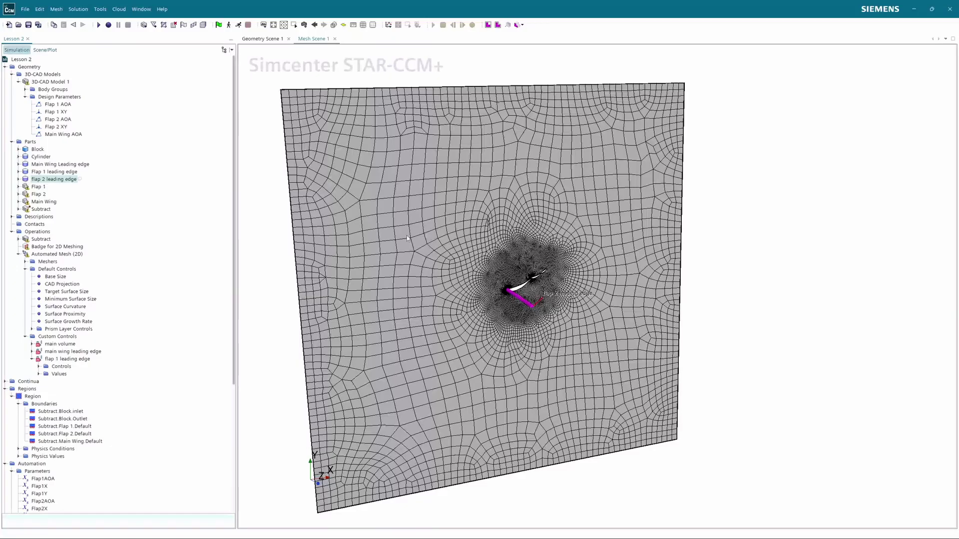
{"action": "left_click_drag", "start_coordinate": [491, 289], "coordinate": [487, 283]}
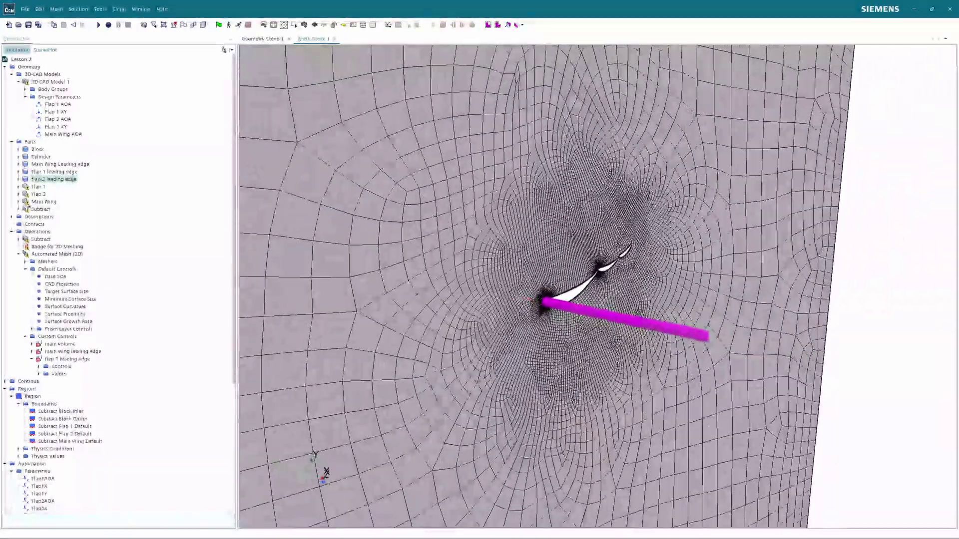
Open the Start Coordinate definition of the flap 2 leading edge cylinder
{"action": "right_click", "coordinate": [28, 180]}
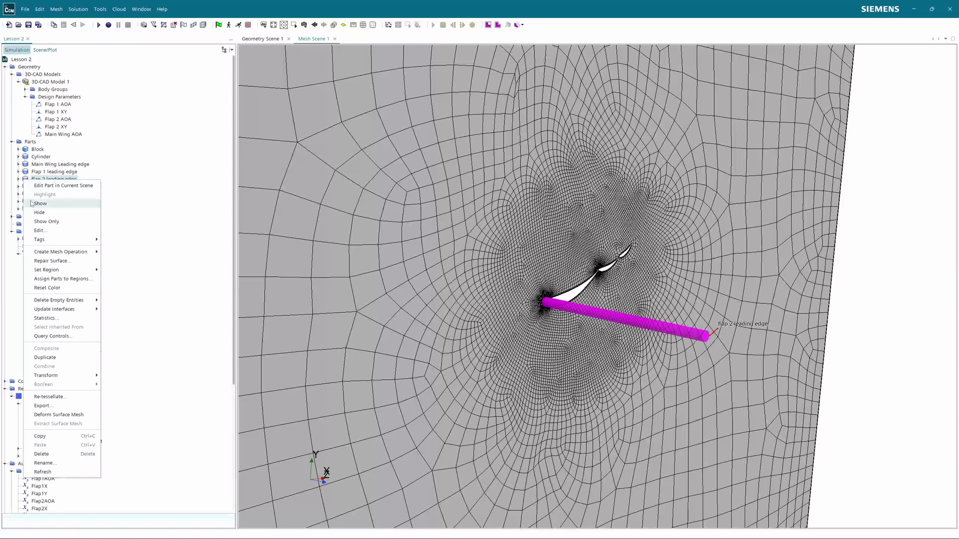
{"action": "left_click", "coordinate": [40, 230]}
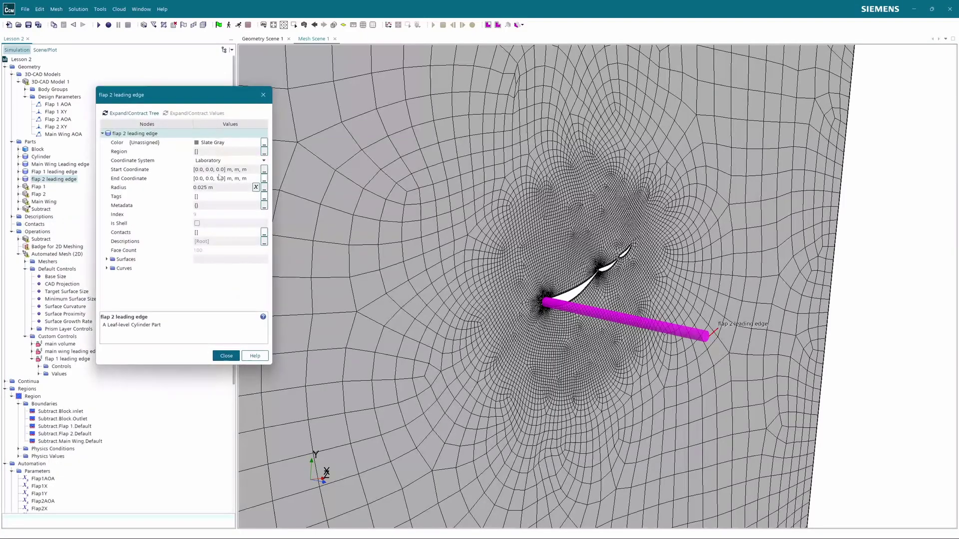
{"action": "left_click_drag", "start_coordinate": [211, 93], "coordinate": [181, 105]}
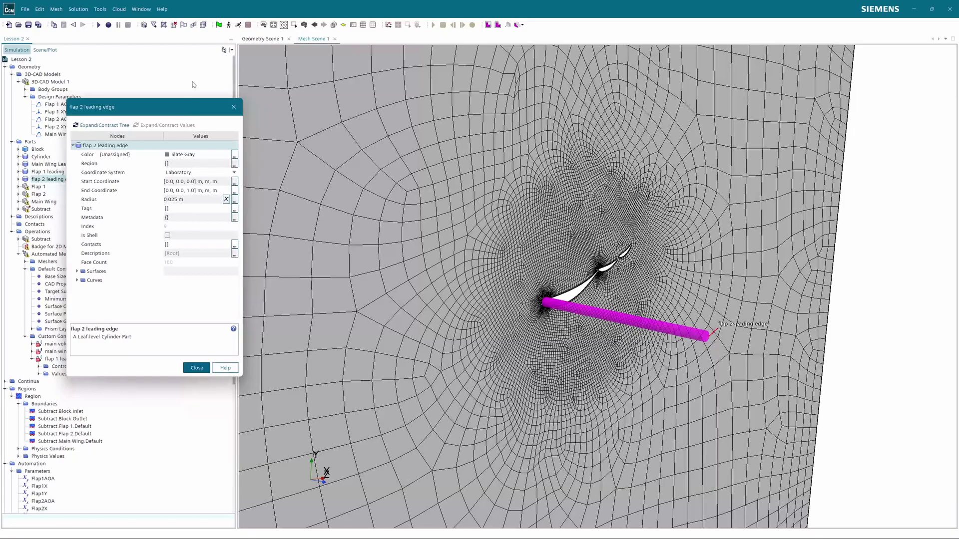
{"action": "left_click", "coordinate": [235, 182]}
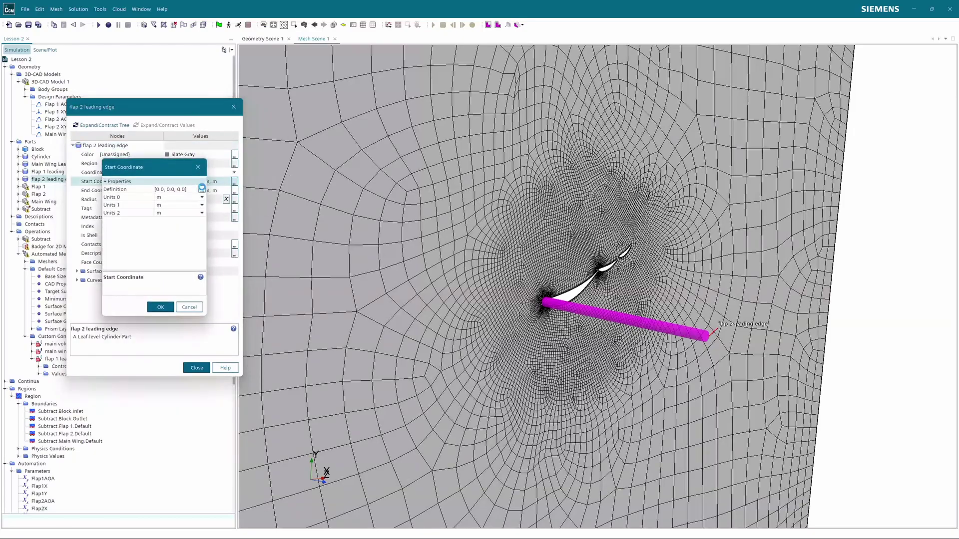
{"action": "left_click", "coordinate": [202, 189]}
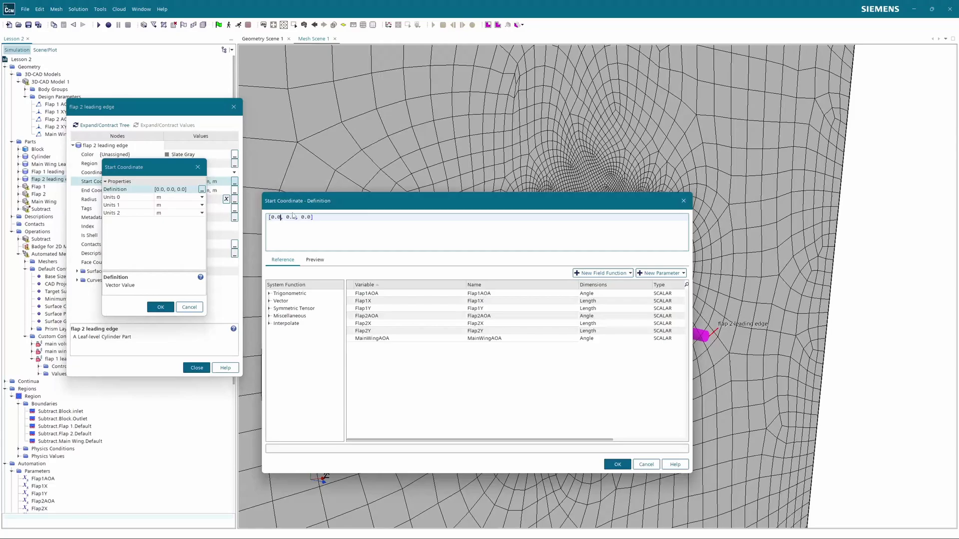
{"action": "left_click_drag", "start_coordinate": [348, 204], "coordinate": [360, 65]}
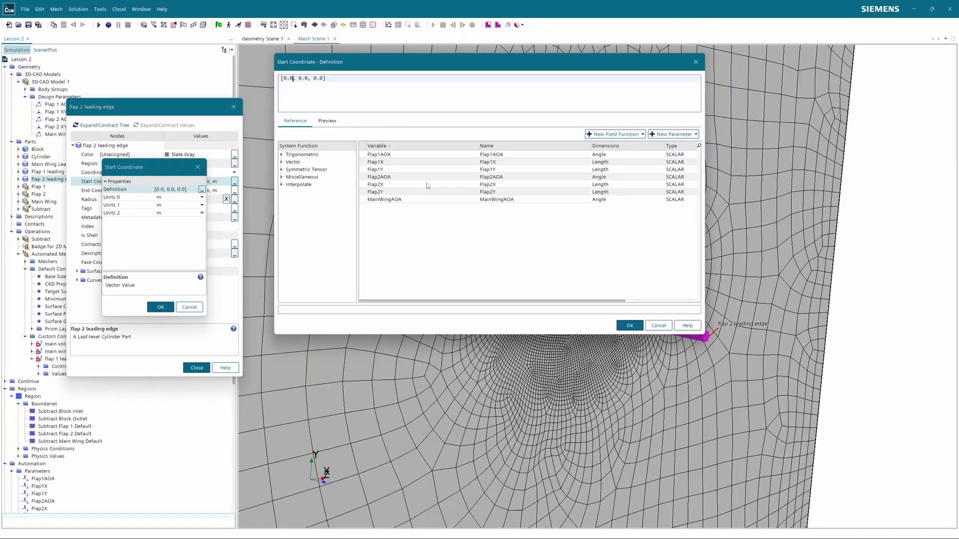
Replace the X component of the flap 2 leading edge cylinder's Start Coordinate with cos(${MainWingAOA})*0.4
{"action": "key", "text": "BackSpace"}
{"action": "key", "text": "BackSpace"}
{"action": "key", "text": "BackSpace"}
{"action": "left_click_drag", "start_coordinate": [350, 59], "coordinate": [156, 142]}
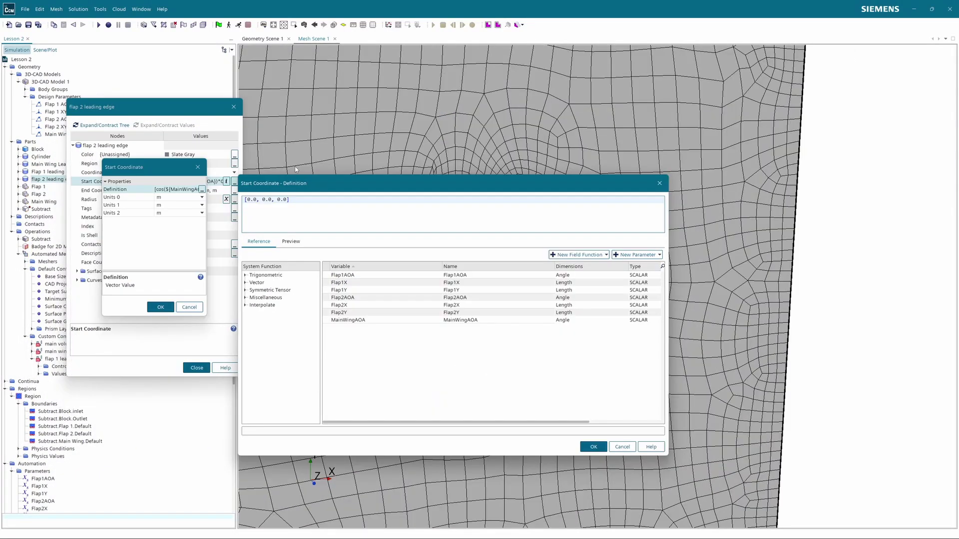
{"action": "key", "text": "BackSpace"}
{"action": "key", "text": "BackSpace"}
{"action": "key", "text": "BackSpace"}
{"action": "type", "text": "cos"}
{"action": "left_click", "coordinate": [282, 209]}
{"action": "left_click", "coordinate": [350, 320]}
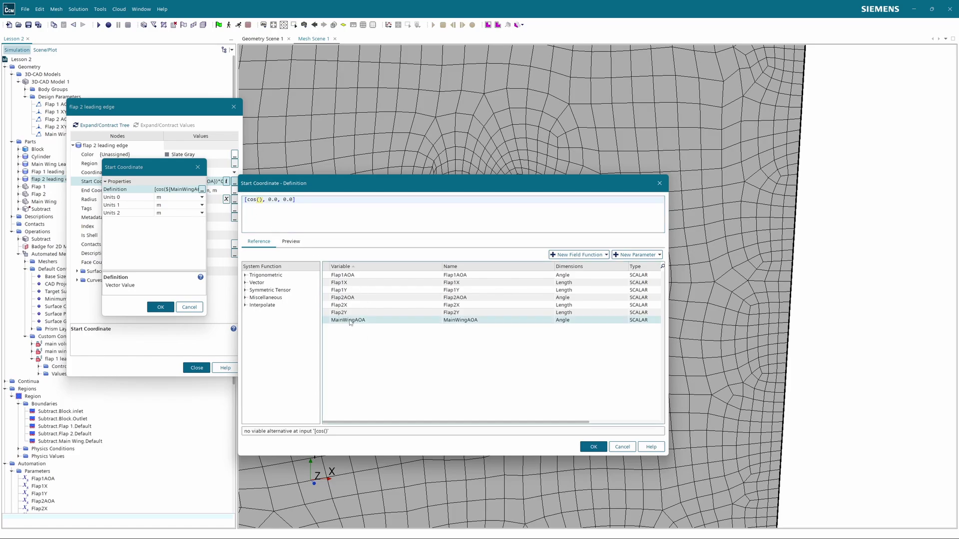
{"action": "double_click", "coordinate": [350, 321]}
{"action": "type", "text": "*0.4"}
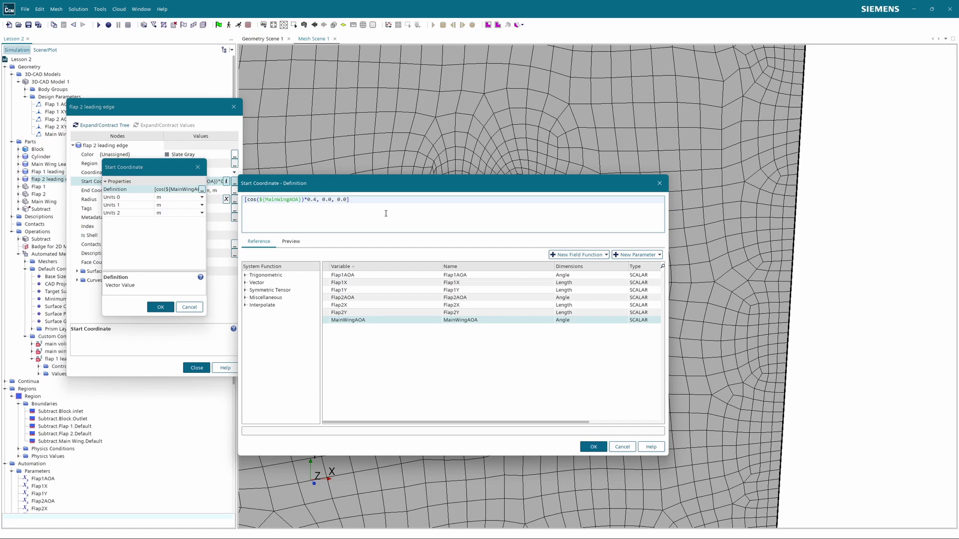
Extend the Start Coordinate's X component with +${Flap1X}+cos(${Flap1AOA})*0.16+${Flap2X} and apply the definition
{"action": "type", "text": "+"}
{"action": "left_click", "coordinate": [347, 284]}
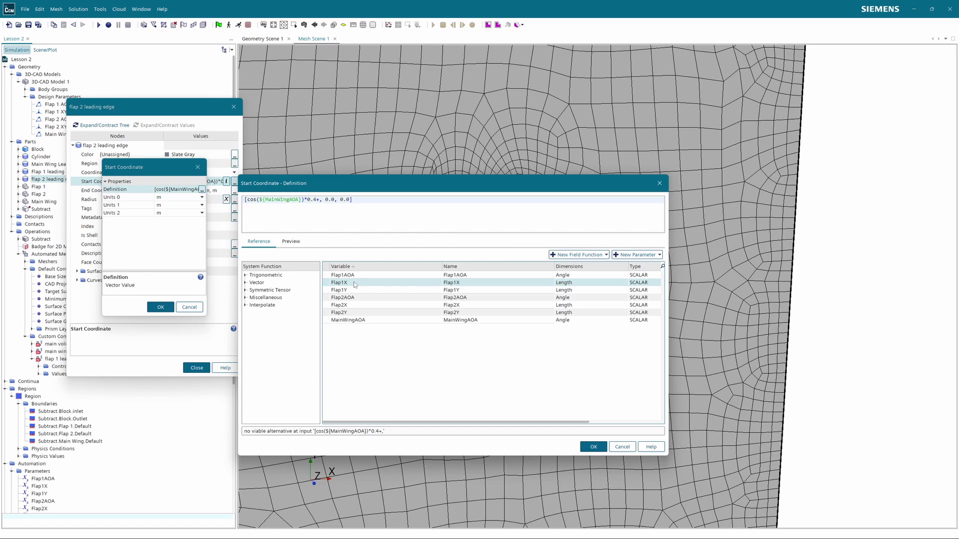
{"action": "double_click", "coordinate": [355, 283]}
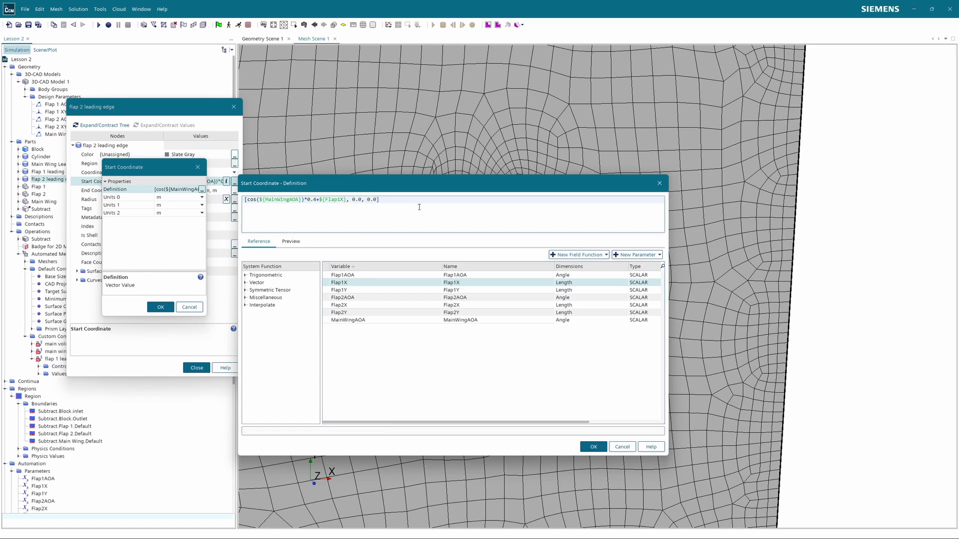
{"action": "type", "text": "+cos"}
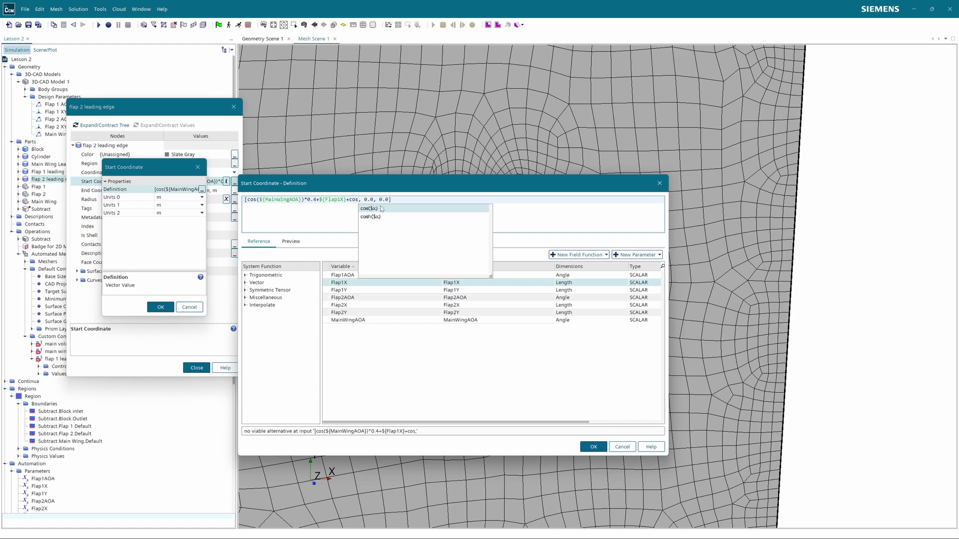
{"action": "left_click", "coordinate": [381, 208]}
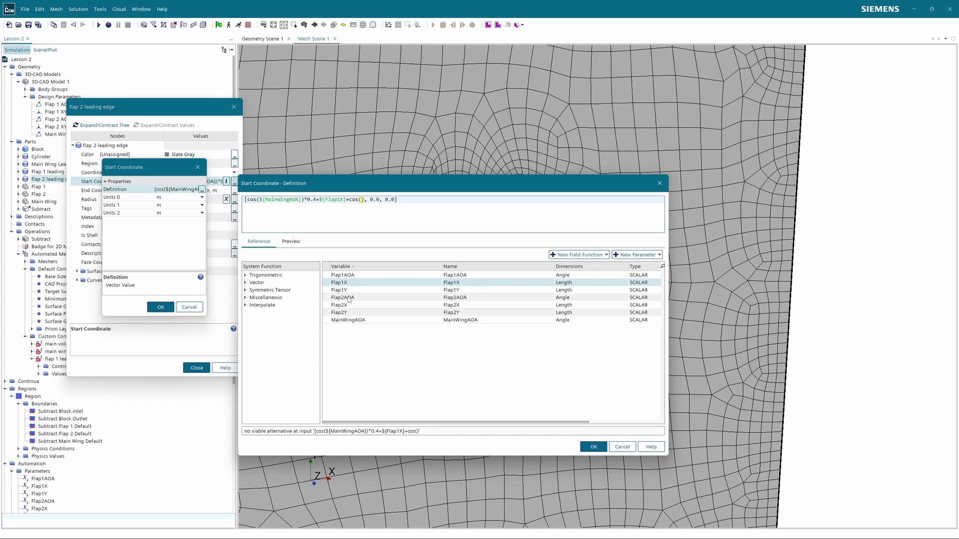
{"action": "double_click", "coordinate": [354, 275]}
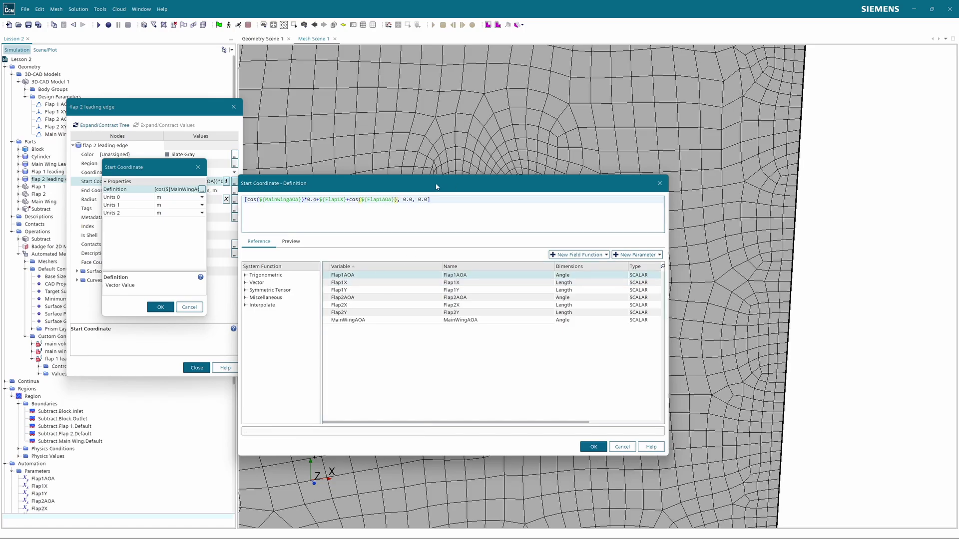
{"action": "type", "text": "*0.16+"}
{"action": "double_click", "coordinate": [353, 305]}
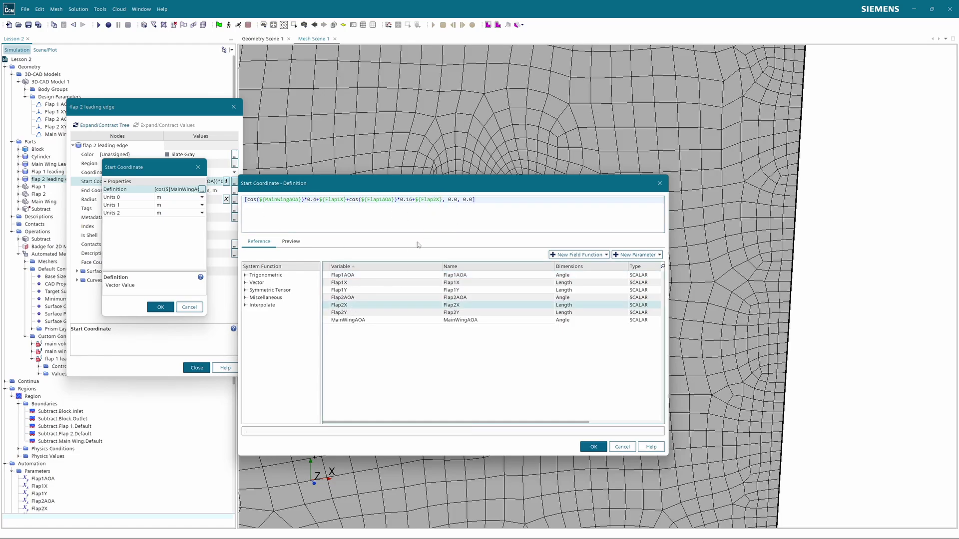
{"action": "left_click", "coordinate": [594, 447]}
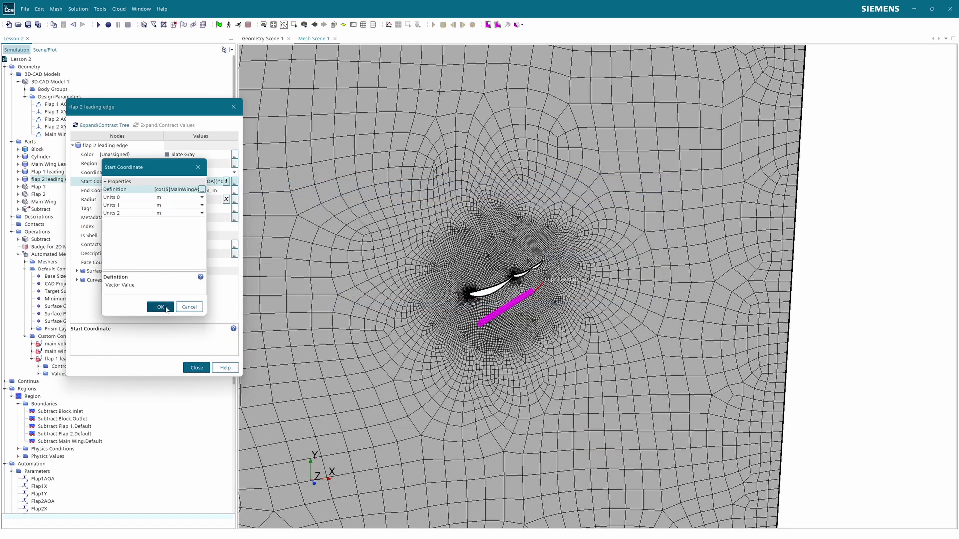
{"action": "left_click", "coordinate": [161, 307]}
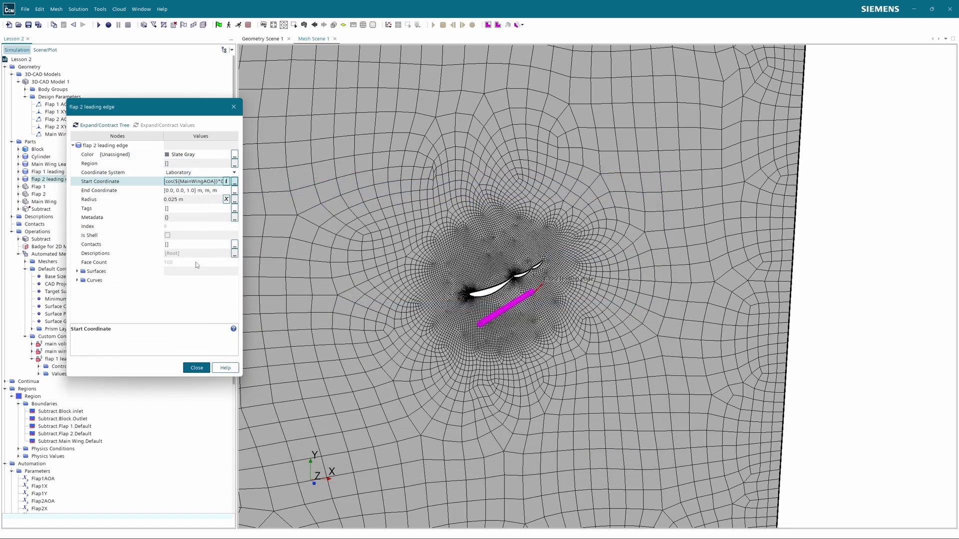
Reopen the Start Coordinate definition and copy the X component expression over the Y component
{"action": "left_click", "coordinate": [234, 183]}
{"action": "left_click", "coordinate": [203, 189]}
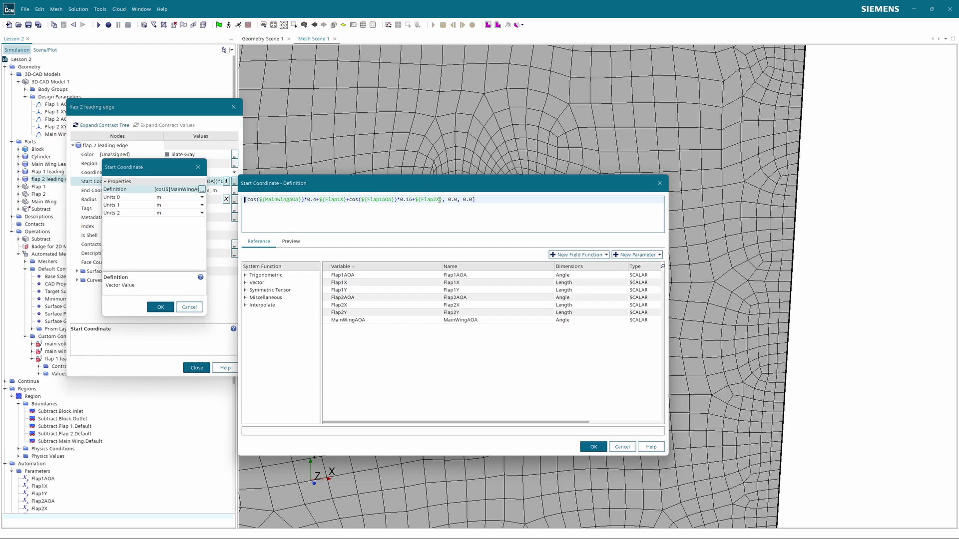
{"action": "left_click_drag", "start_coordinate": [443, 201], "coordinate": [247, 200]}
{"action": "key", "text": "ctrl+c"}
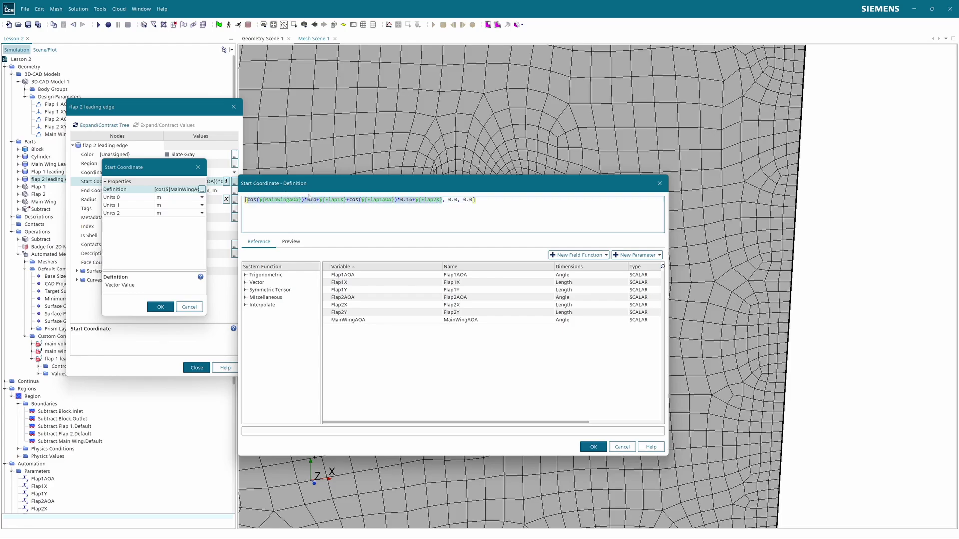
{"action": "left_click_drag", "start_coordinate": [448, 200], "coordinate": [457, 201]}
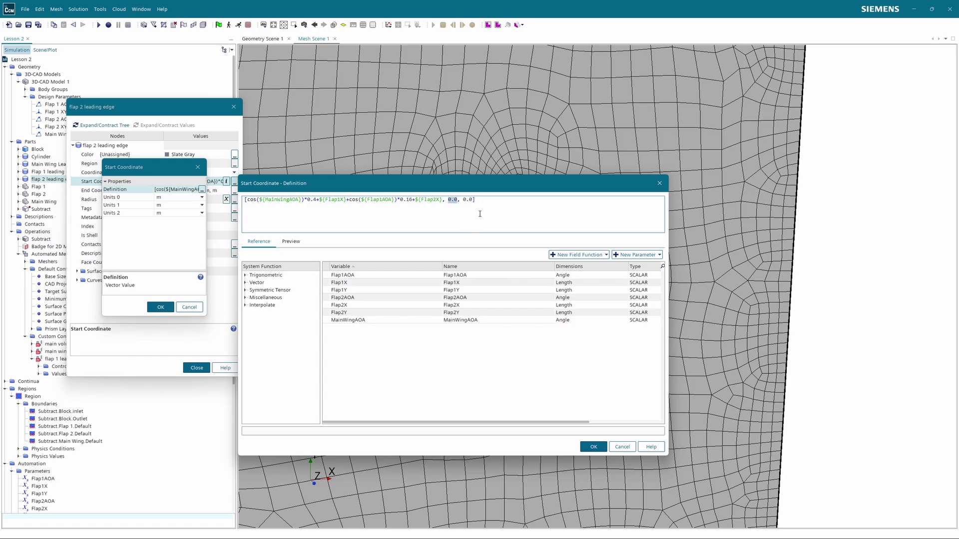
{"action": "key", "text": "ctrl+v"}
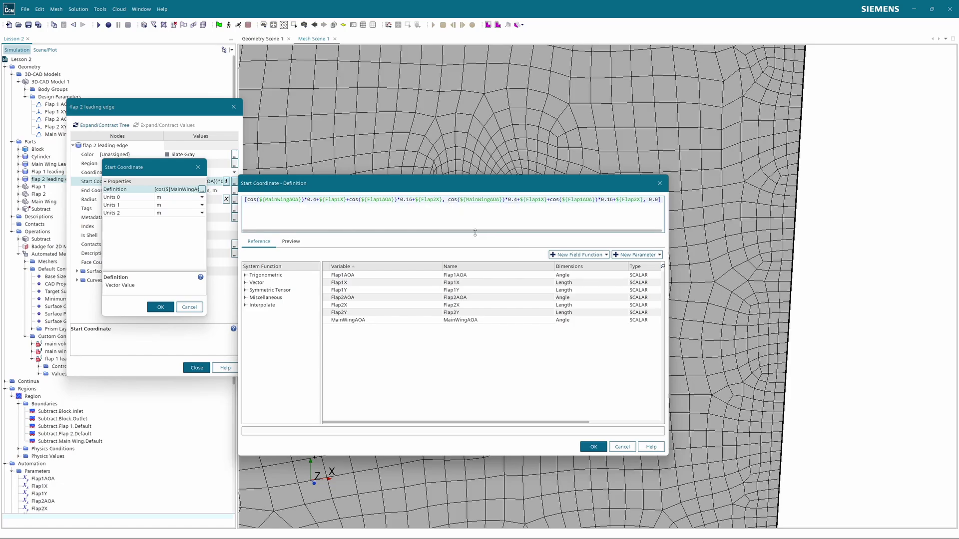
Change both cos functions in the Start Coordinate's Y component to sin
{"action": "key", "text": "BackSpace"}
{"action": "key", "text": "BackSpace"}
{"action": "key", "text": "BackSpace"}
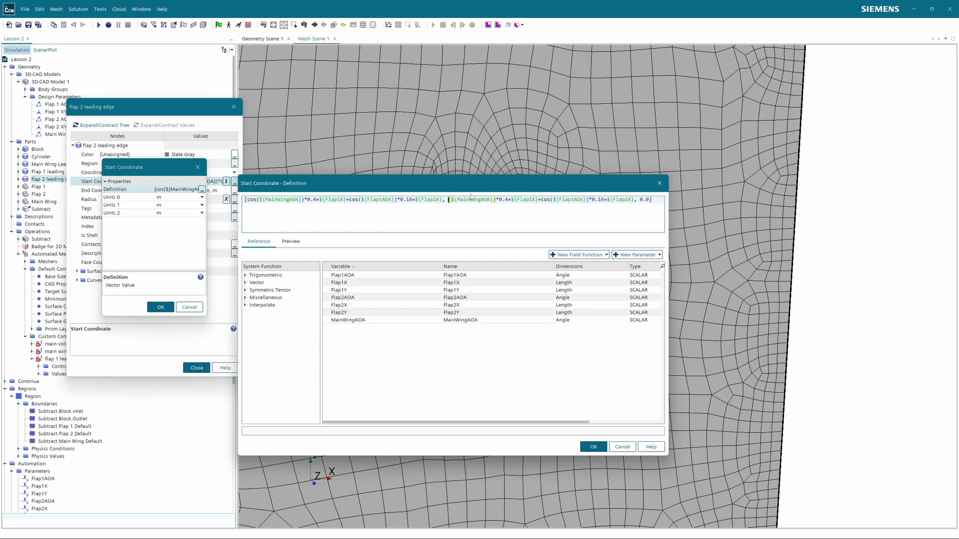
{"action": "type", "text": "sin"}
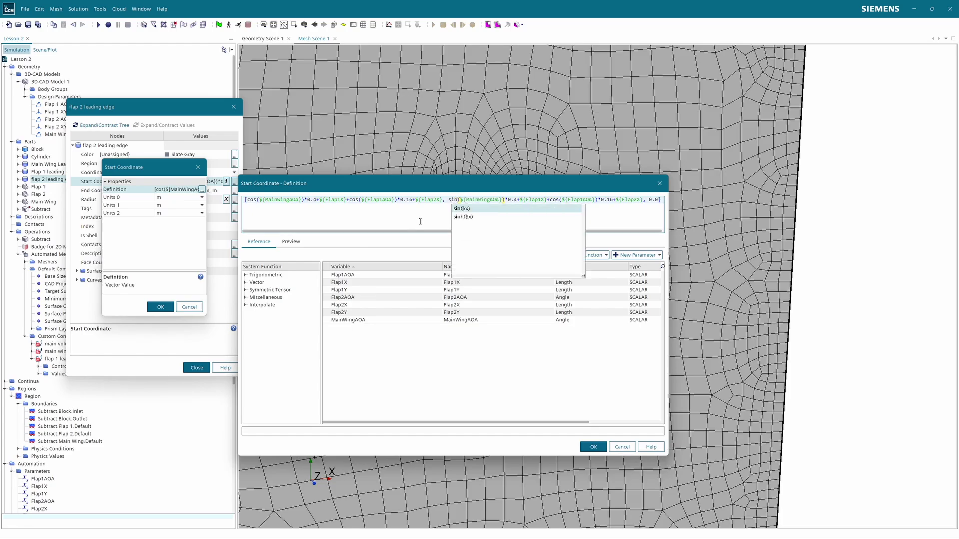
{"action": "left_click", "coordinate": [422, 206]}
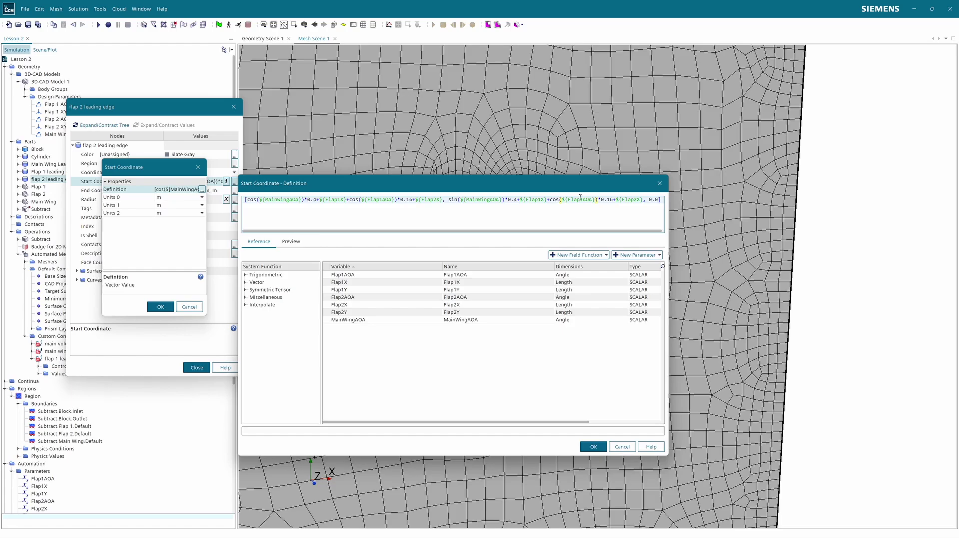
{"action": "key", "text": "BackSpace"}
{"action": "key", "text": "BackSpace"}
{"action": "key", "text": "BackSpace"}
{"action": "type", "text": "sin"}
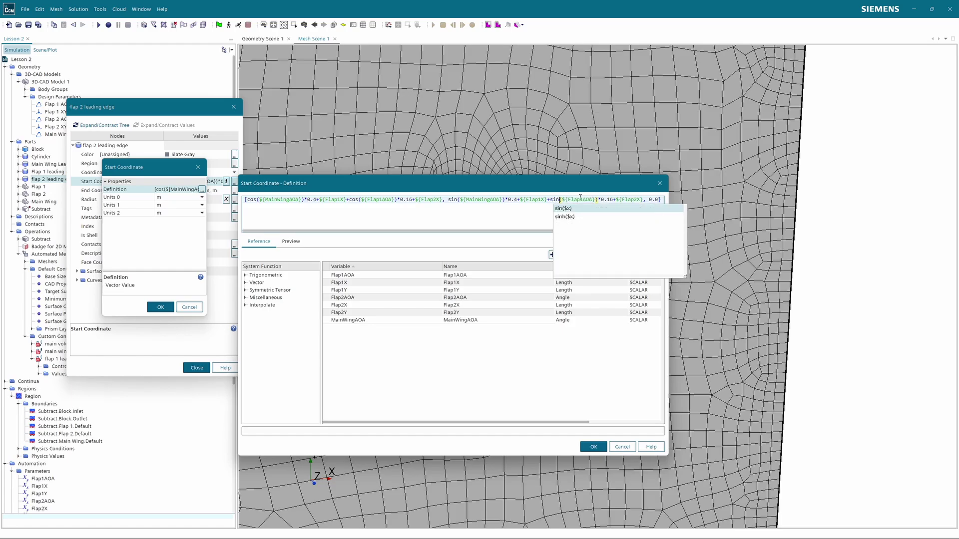
{"action": "left_click", "coordinate": [510, 217]}
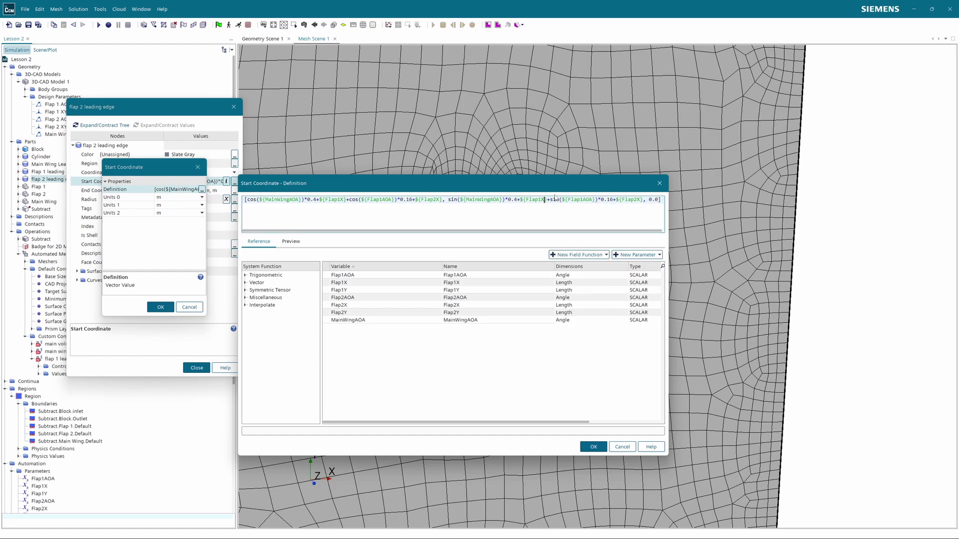
Replace Flap1X with Flap1Y and Flap2X with Flap2Y in the Start Coordinate's Y component
{"action": "key", "text": "BackSpace"}
{"action": "type", "text": "Y"}
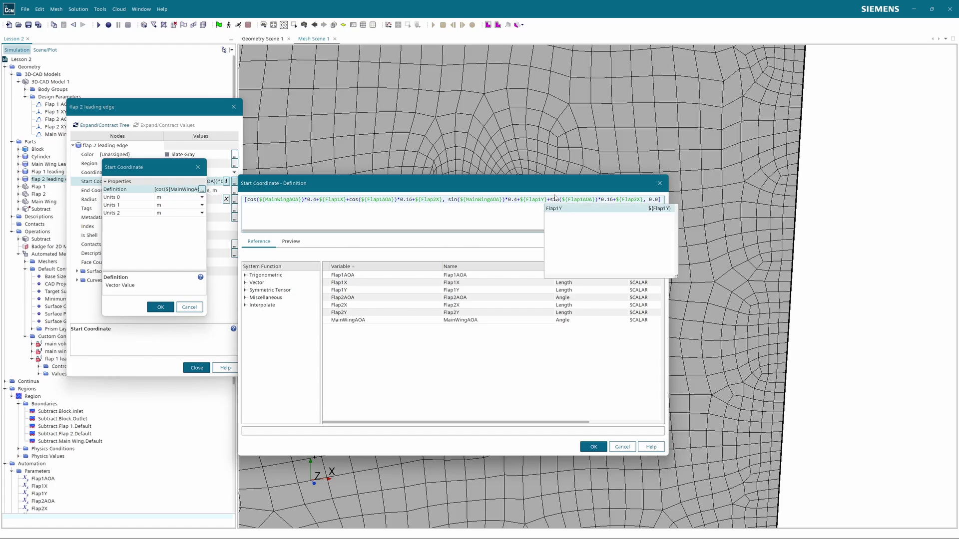
{"action": "left_click", "coordinate": [632, 208]}
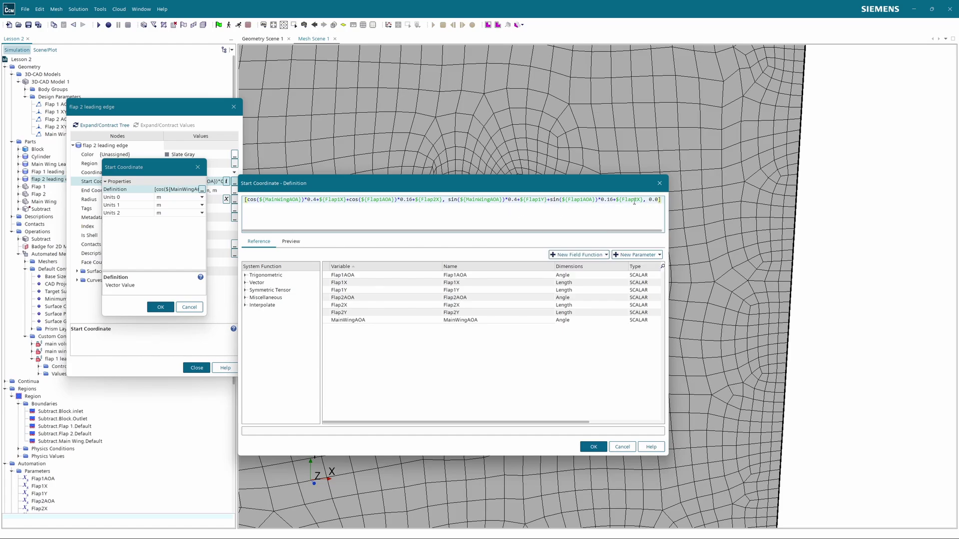
{"action": "left_click", "coordinate": [642, 199]}
{"action": "key", "text": "BackSpace"}
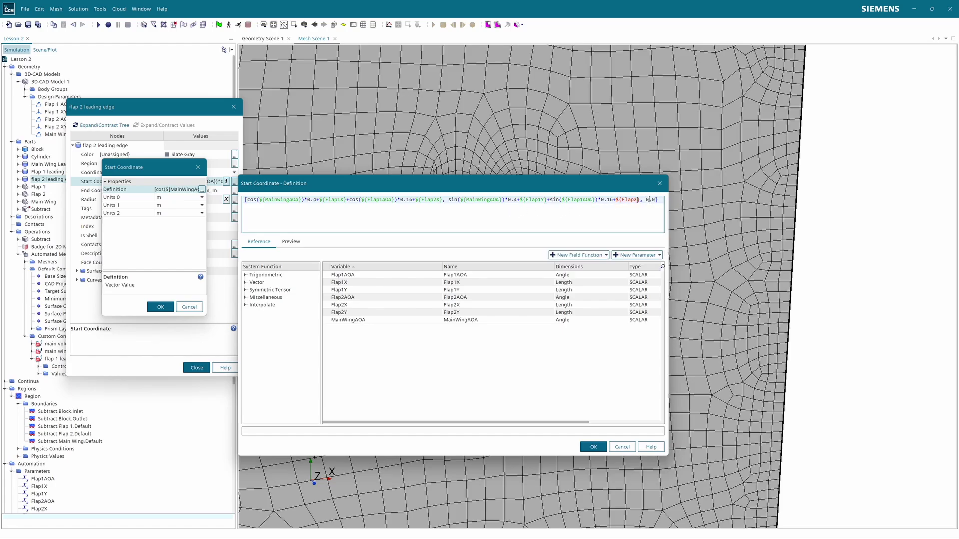
{"action": "type", "text": "Y"}
{"action": "left_click", "coordinate": [605, 200]}
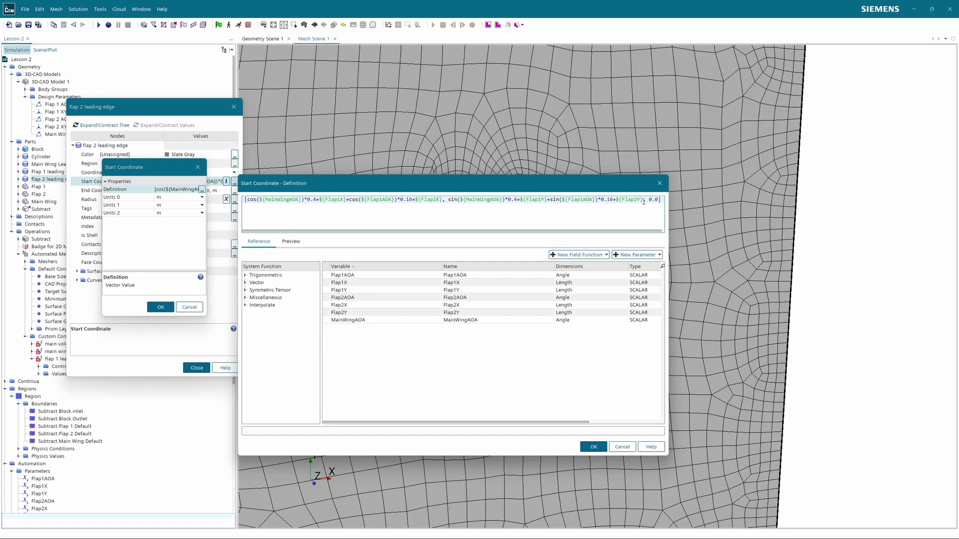
Set the Start Coordinate's Z component to -0.5 and apply the definition
{"action": "left_click_drag", "start_coordinate": [642, 231], "coordinate": [650, 231]}
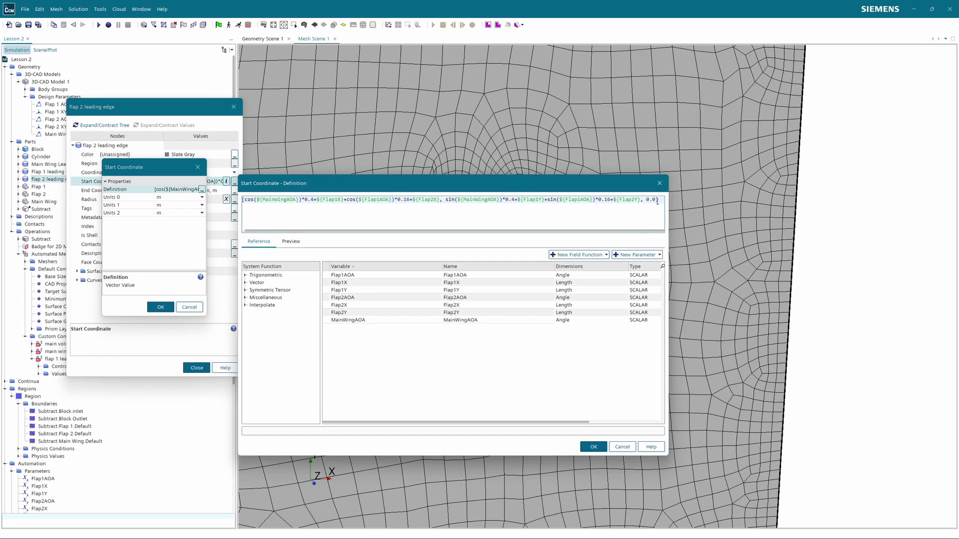
{"action": "key", "text": "BackSpace"}
{"action": "key", "text": "BackSpace"}
{"action": "key", "text": "BackSpace"}
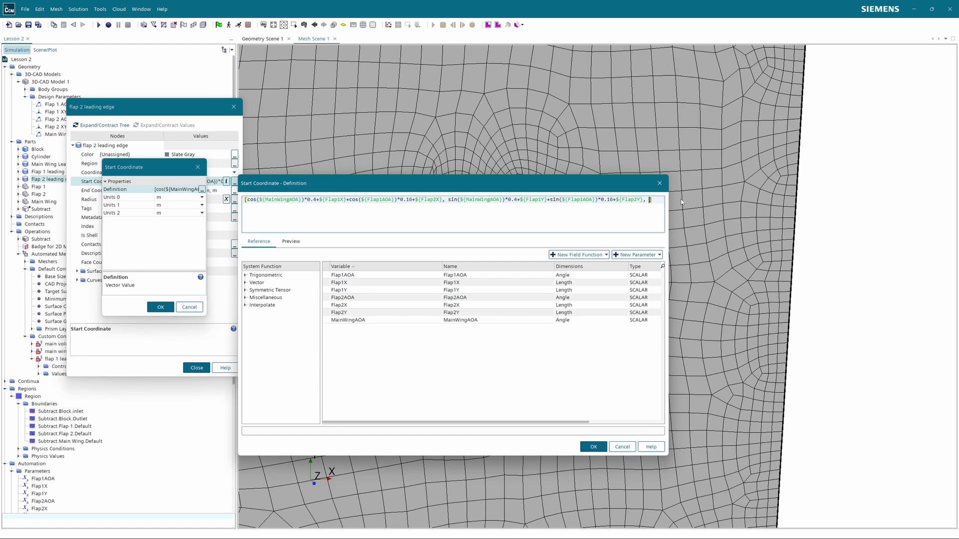
{"action": "type", "text": "-0.5"}
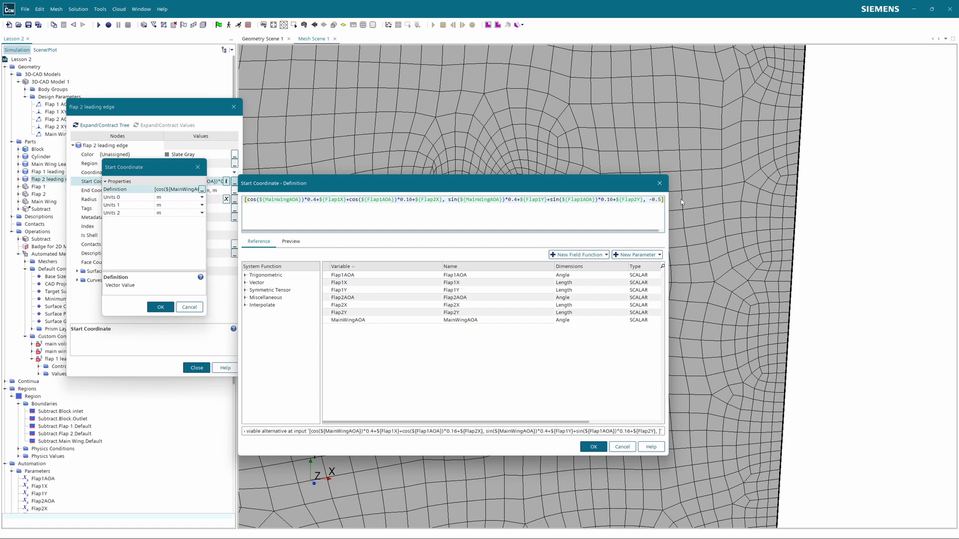
{"action": "type", "text": "]"}
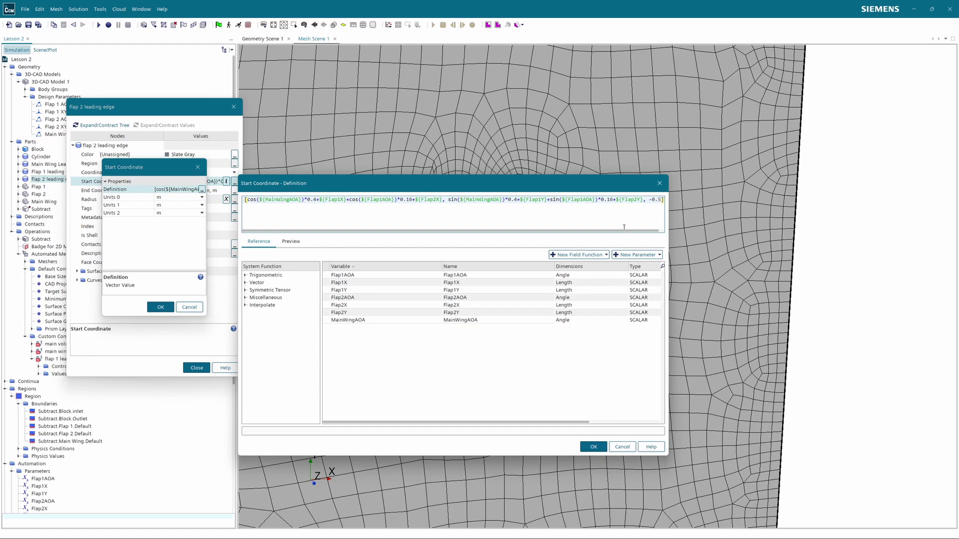
{"action": "left_click", "coordinate": [594, 446]}
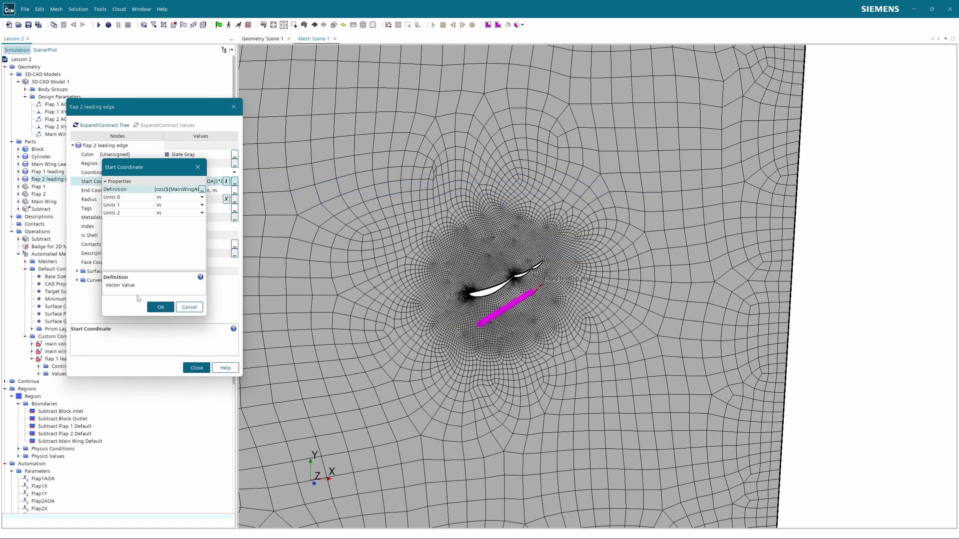
{"action": "left_click", "coordinate": [160, 307]}
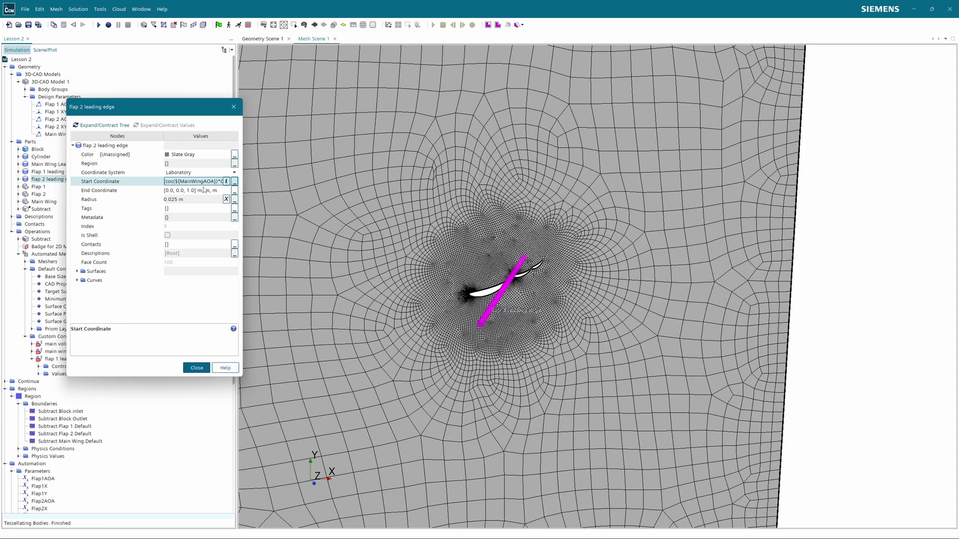
Copy the complete Start Coordinate definition of the flap 2 leading edge cylinder
{"action": "left_click", "coordinate": [235, 181]}
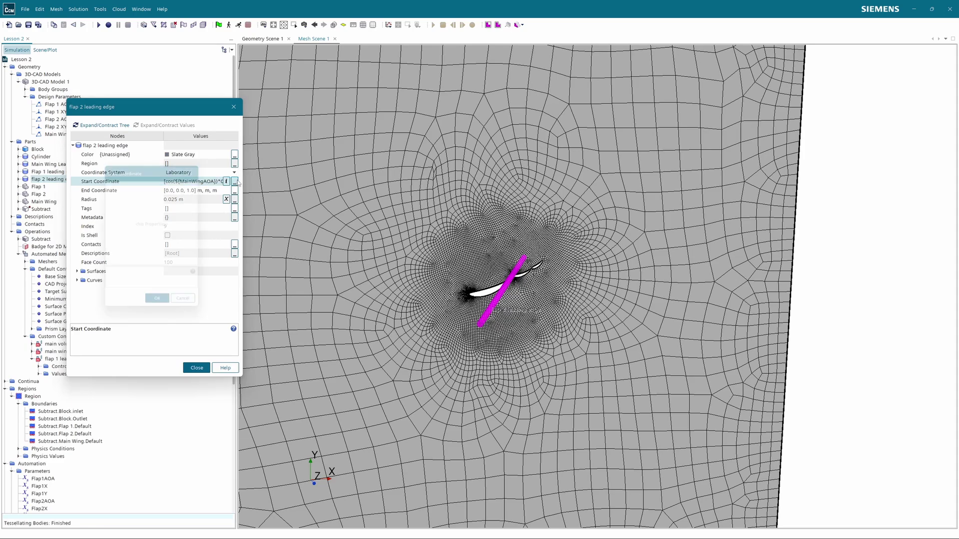
{"action": "left_click", "coordinate": [178, 189]}
{"action": "triple_click", "coordinate": [177, 187]}
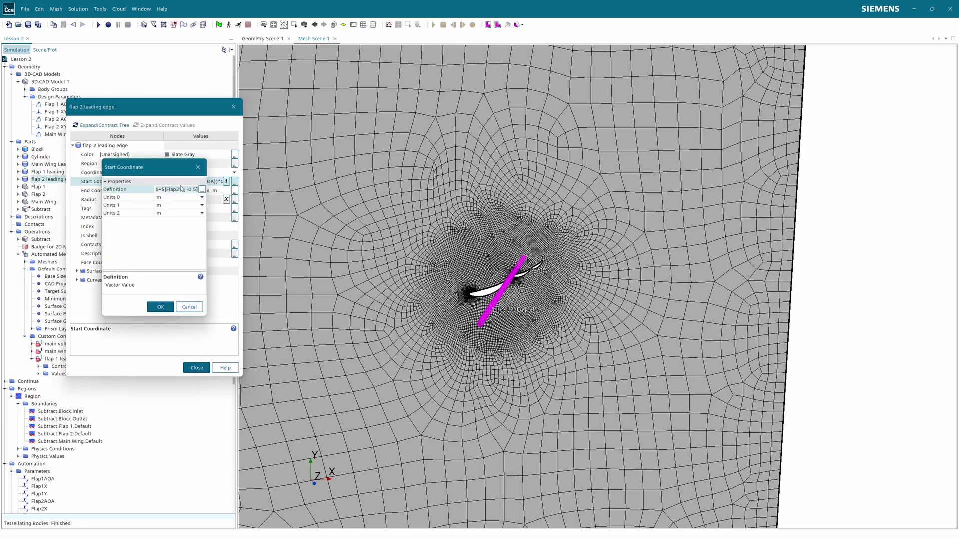
{"action": "left_click", "coordinate": [161, 307]}
Replace the whole End Coordinate definition of the flap 2 leading edge cylinder with the copied Start Coordinate expression
{"action": "left_click", "coordinate": [216, 190]}
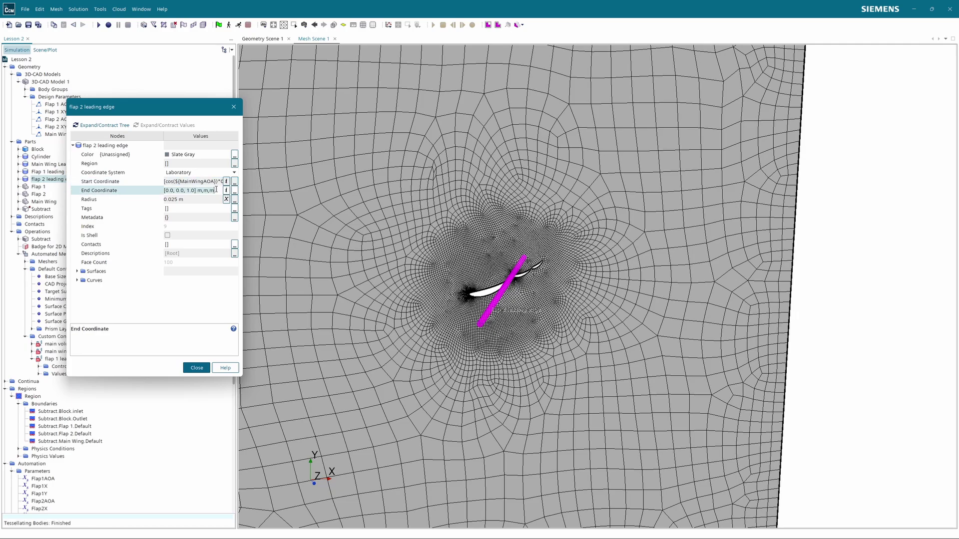
{"action": "left_click", "coordinate": [235, 191]}
{"action": "left_click", "coordinate": [202, 190]}
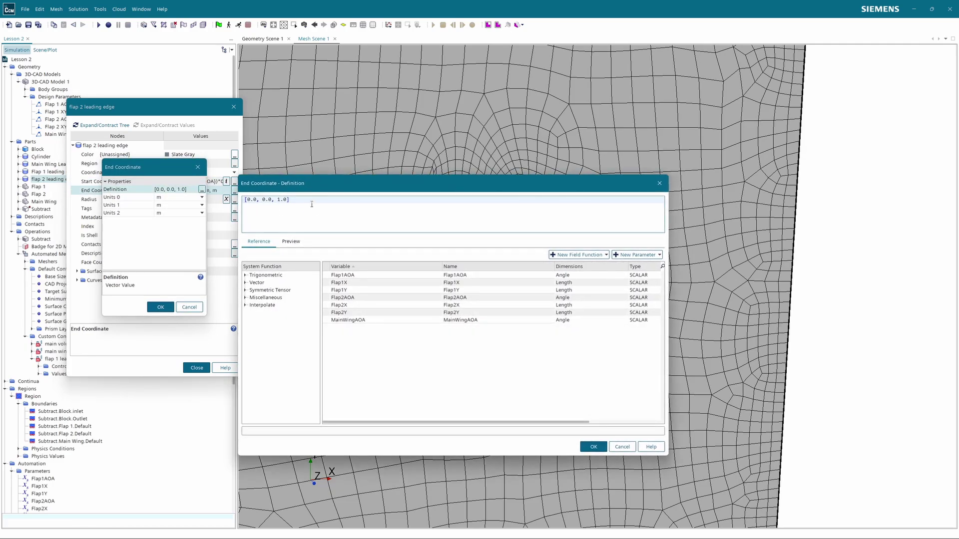
{"action": "key", "text": "ctrl+a"}
{"action": "type", "text": "[cos(${MainWingAOA})*0.4+${Flap1X}+cos(${Flap1AOA})*0.16+${Flap2X}, sin(${MainWingAOA})*0.4+${Flap1Y}+sin(${Flap1AOA})*0.16+${Flap2Y}, -0.5]"}
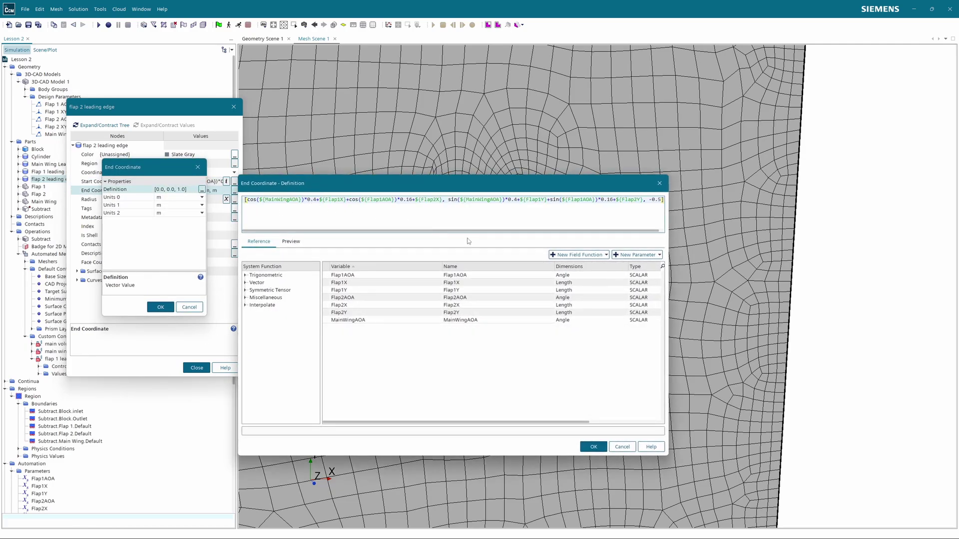
Set the End Coordinate's Z component of the flap 2 leading edge cylinder to 0.5 and apply the definition
{"action": "left_click_drag", "start_coordinate": [474, 232], "coordinate": [539, 233]}
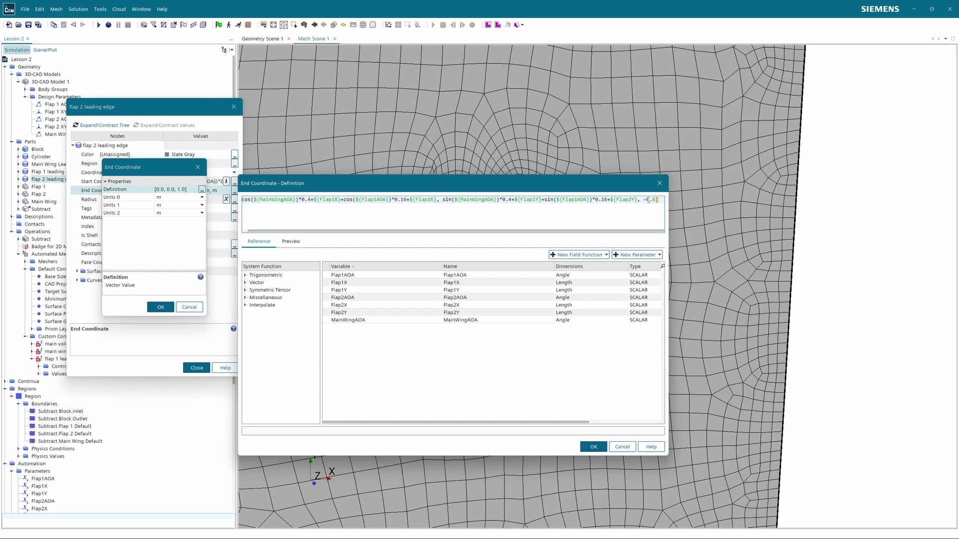
{"action": "key", "text": "BackSpace"}
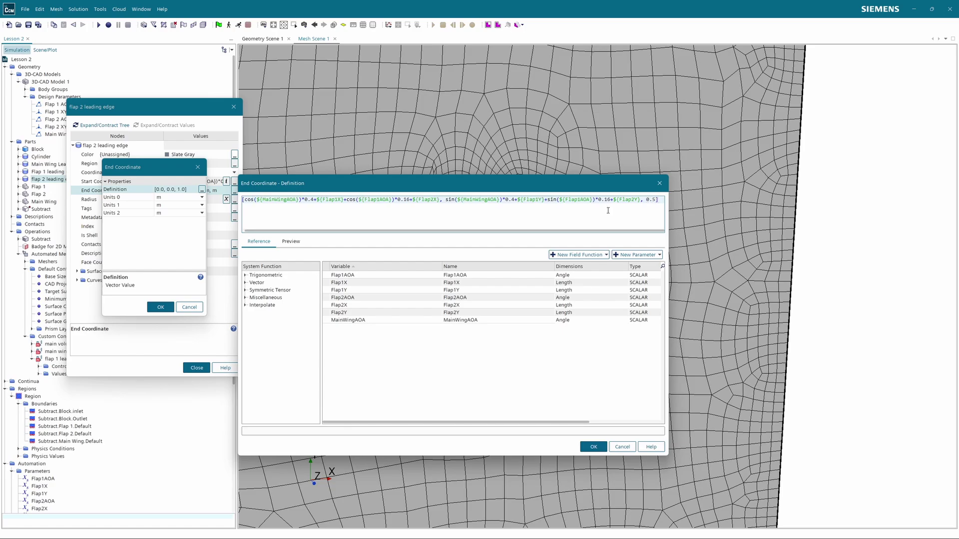
{"action": "left_click", "coordinate": [593, 446]}
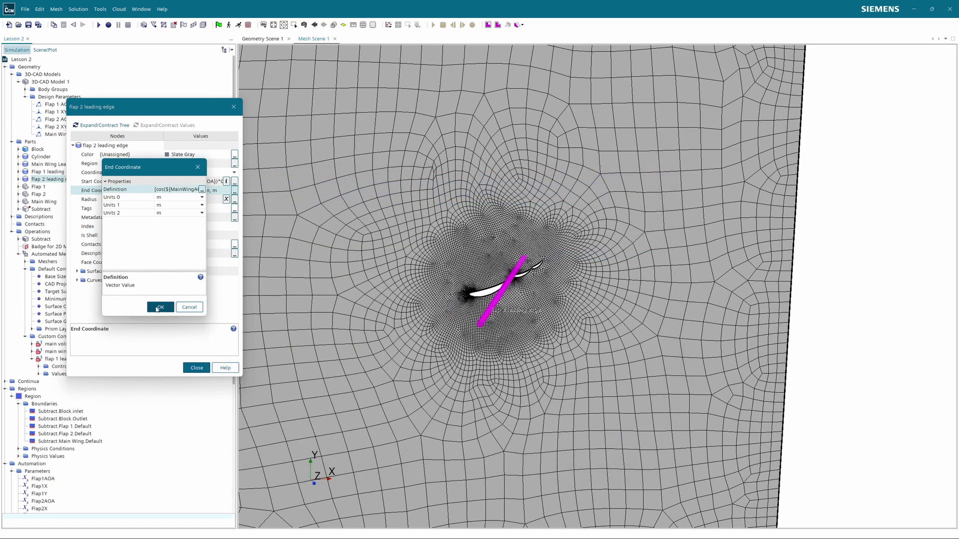
{"action": "left_click", "coordinate": [156, 309]}
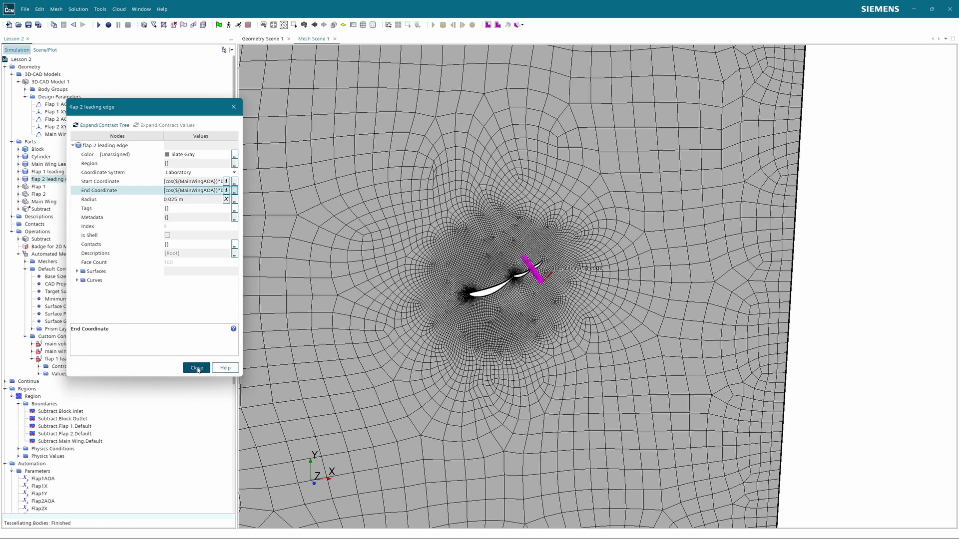
{"action": "left_click", "coordinate": [197, 367]}
{"action": "left_click", "coordinate": [197, 368]}
Examine from several angles how the flap 2 leading edge cylinder lines up with flap 2's leading edge
{"action": "scroll", "coordinate": [515, 298], "scroll_direction": "up", "scroll_amount": 3}
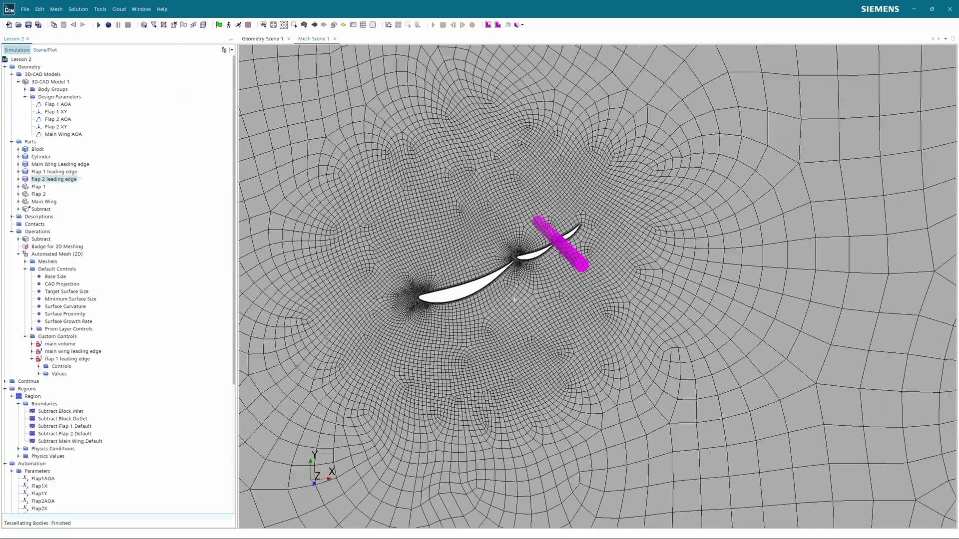
{"action": "right_click_drag", "start_coordinate": [514, 298], "coordinate": [535, 270]}
{"action": "mouse_move", "coordinate": [535, 270]}
{"action": "left_mouse_down"}
{"action": "mouse_move", "coordinate": [554, 260]}
{"action": "mouse_move", "coordinate": [543, 227]}
{"action": "mouse_move", "coordinate": [553, 245]}
{"action": "left_mouse_up"}
{"action": "scroll", "coordinate": [554, 245], "scroll_direction": "up", "scroll_amount": 3}
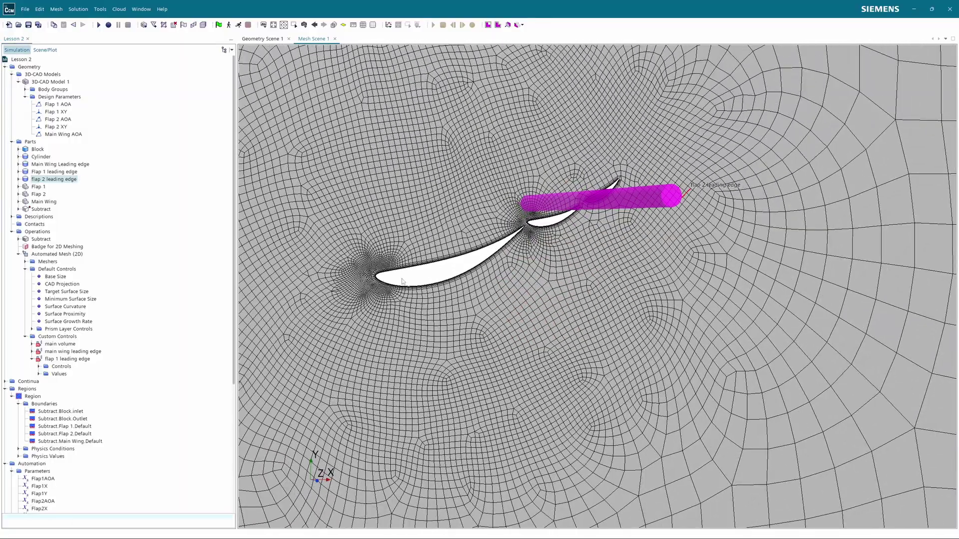
{"action": "right_click_drag", "start_coordinate": [551, 267], "coordinate": [506, 291]}
{"action": "mouse_move", "coordinate": [506, 291]}
{"action": "left_mouse_down"}
{"action": "mouse_move", "coordinate": [461, 284]}
{"action": "mouse_move", "coordinate": [447, 294]}
{"action": "mouse_move", "coordinate": [529, 222]}
{"action": "mouse_move", "coordinate": [519, 209]}
{"action": "mouse_move", "coordinate": [530, 205]}
{"action": "left_mouse_up"}
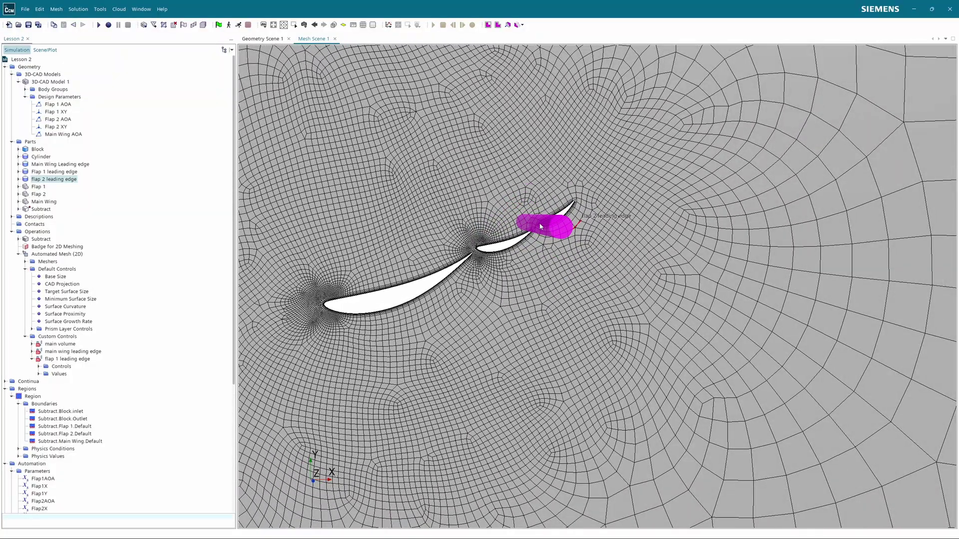
{"action": "left_click_drag", "start_coordinate": [387, 345], "coordinate": [354, 290]}
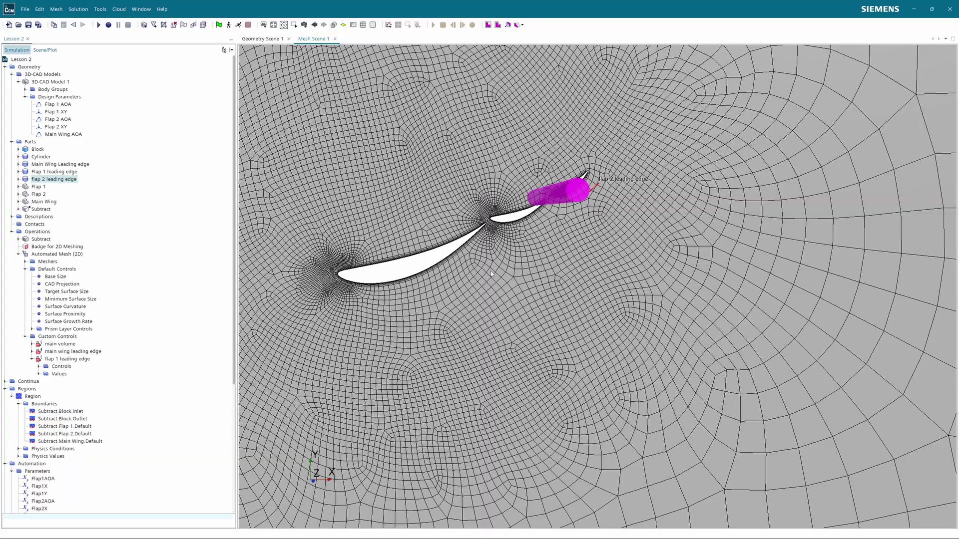
{"action": "left_click_drag", "start_coordinate": [491, 273], "coordinate": [414, 263]}
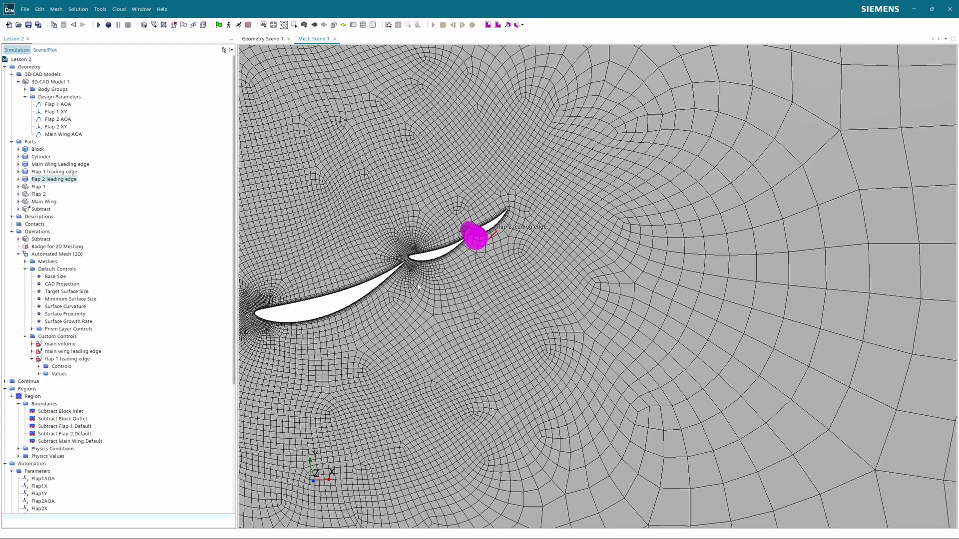
{"action": "left_click_drag", "start_coordinate": [487, 274], "coordinate": [413, 271]}
{"action": "left_click_drag", "start_coordinate": [348, 207], "coordinate": [370, 234]}
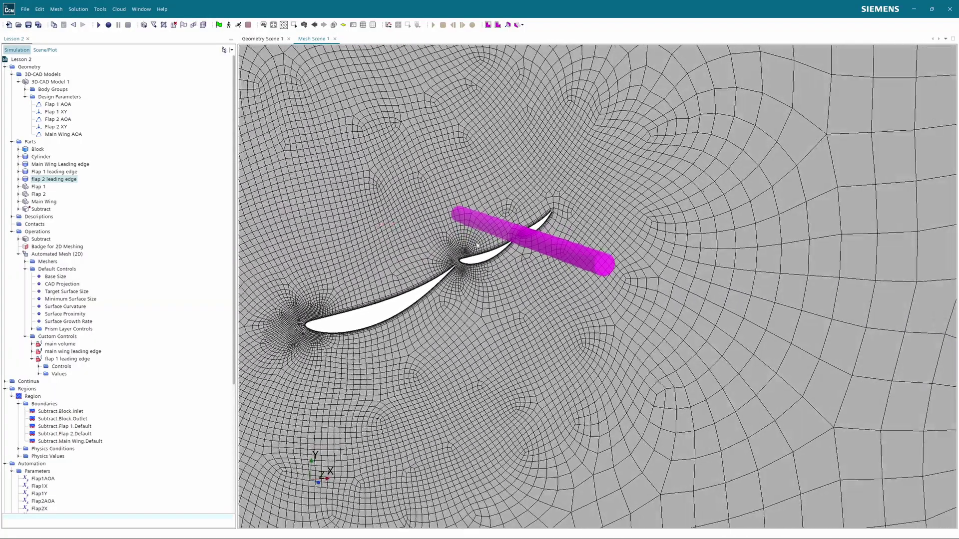
{"action": "left_click_drag", "start_coordinate": [469, 284], "coordinate": [455, 219]}
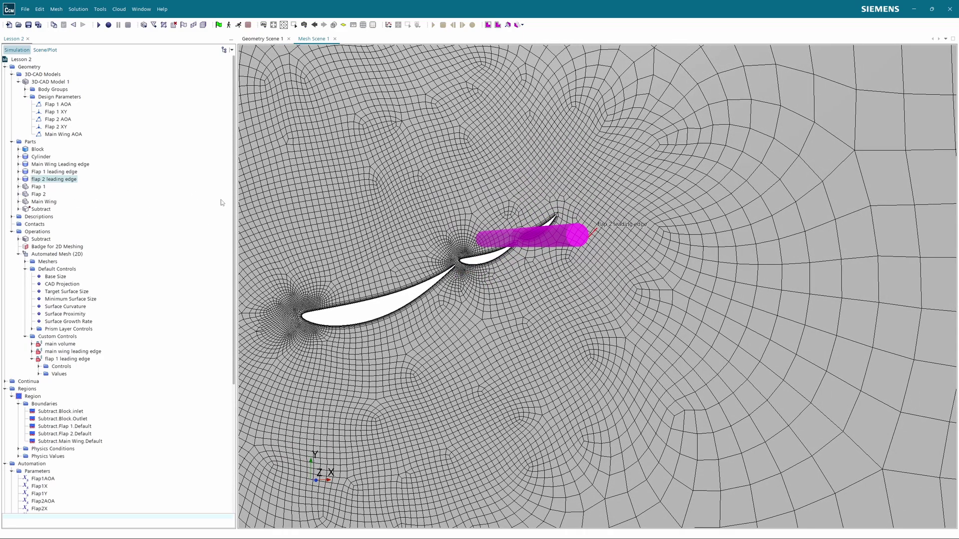
Add a volumetric control to the automated mesh's custom controls and name it "flap 2 leading edge"
{"action": "right_click", "coordinate": [31, 336]}
{"action": "mouse_move", "coordinate": [50, 342]}
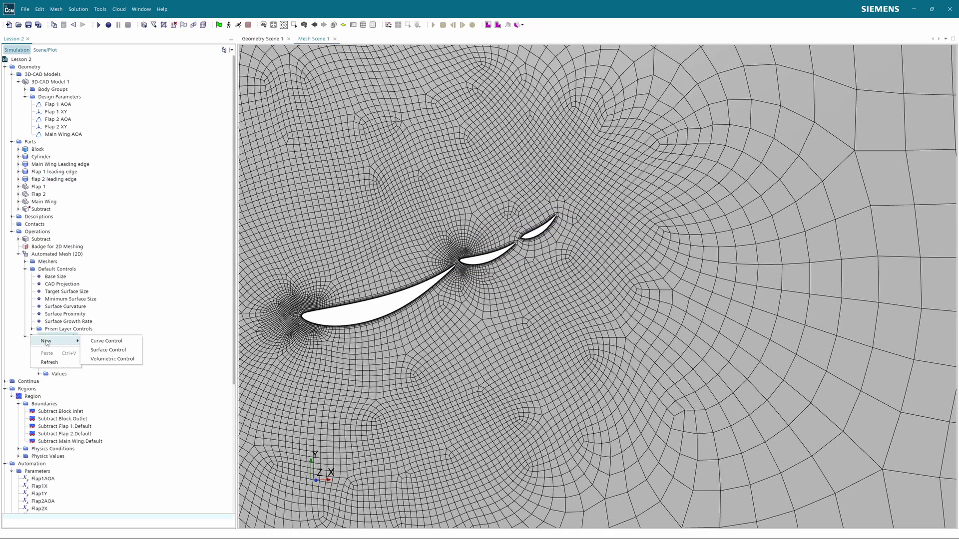
{"action": "left_click", "coordinate": [111, 358]}
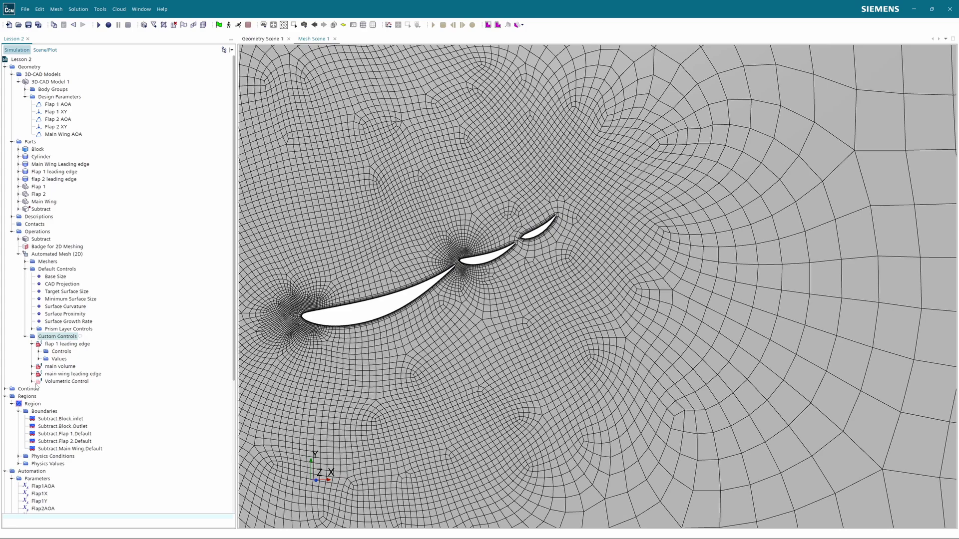
{"action": "left_click", "coordinate": [58, 382]}
{"action": "left_click", "coordinate": [59, 382]}
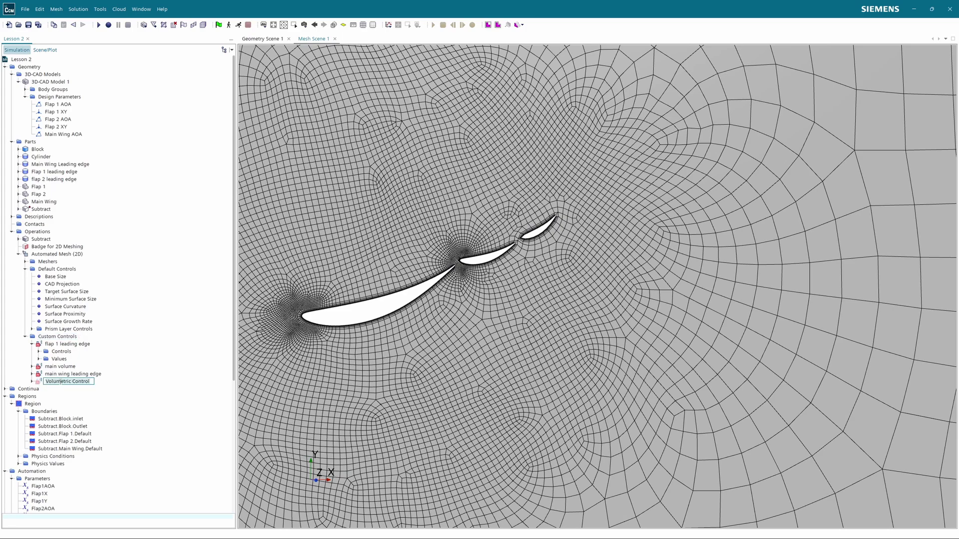
{"action": "key", "text": "ctrl+a"}
{"action": "type", "text": "fl"}
{"action": "key", "text": "Return"}
Assign the flap 2 leading edge cylinder as the part of the flap 2 leading edge volumetric control
{"action": "right_click", "coordinate": [45, 383]}
{"action": "left_click", "coordinate": [53, 409]}
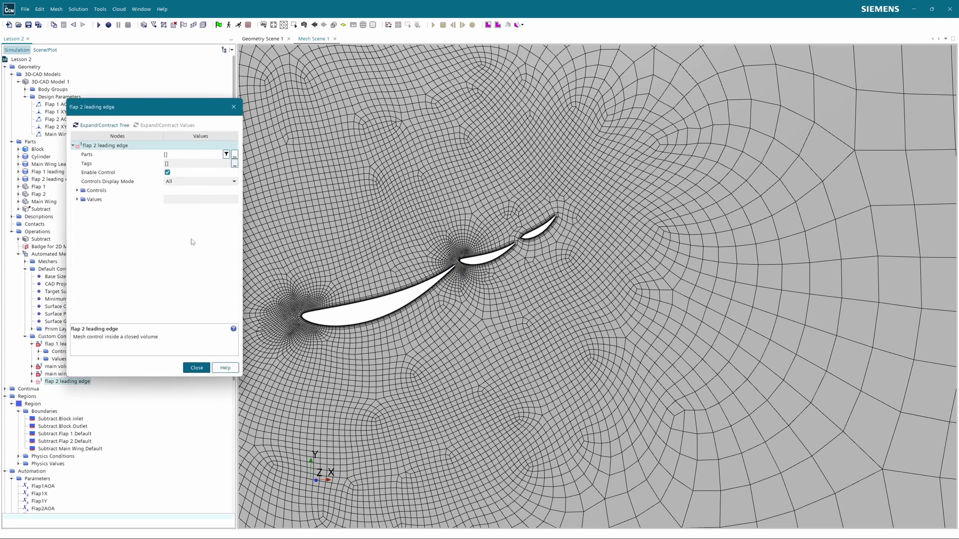
{"action": "left_click", "coordinate": [175, 156]}
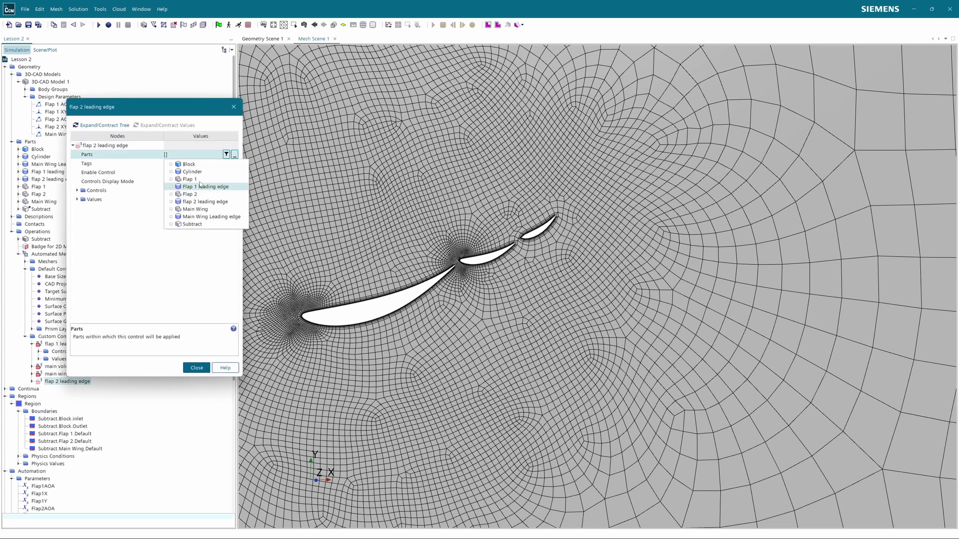
{"action": "left_click", "coordinate": [171, 202]}
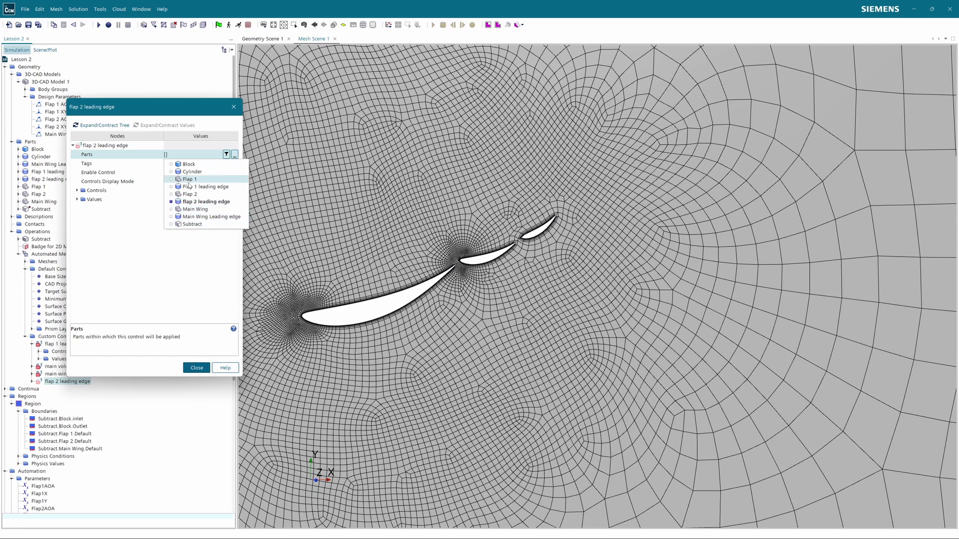
{"action": "left_click", "coordinate": [159, 235]}
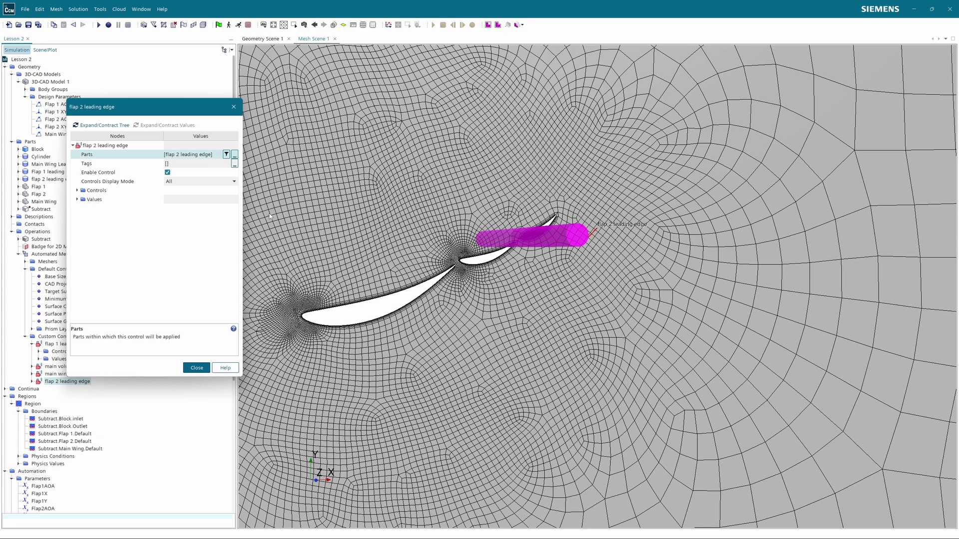
Enable Customize Size for the 2D Surface Mesher in the flap 2 leading edge control
{"action": "left_click", "coordinate": [77, 191]}
{"action": "left_click", "coordinate": [84, 199]}
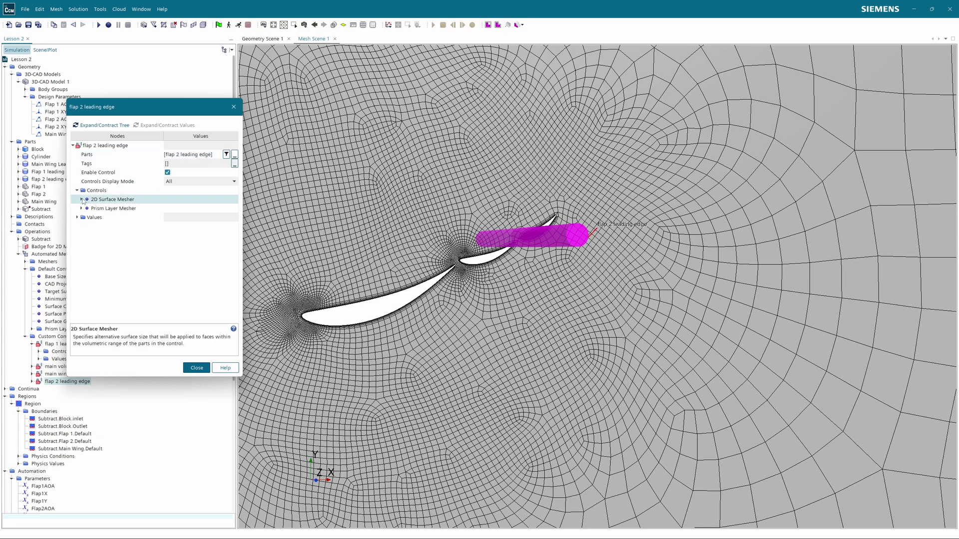
{"action": "left_click", "coordinate": [82, 199]}
{"action": "left_click", "coordinate": [168, 209]}
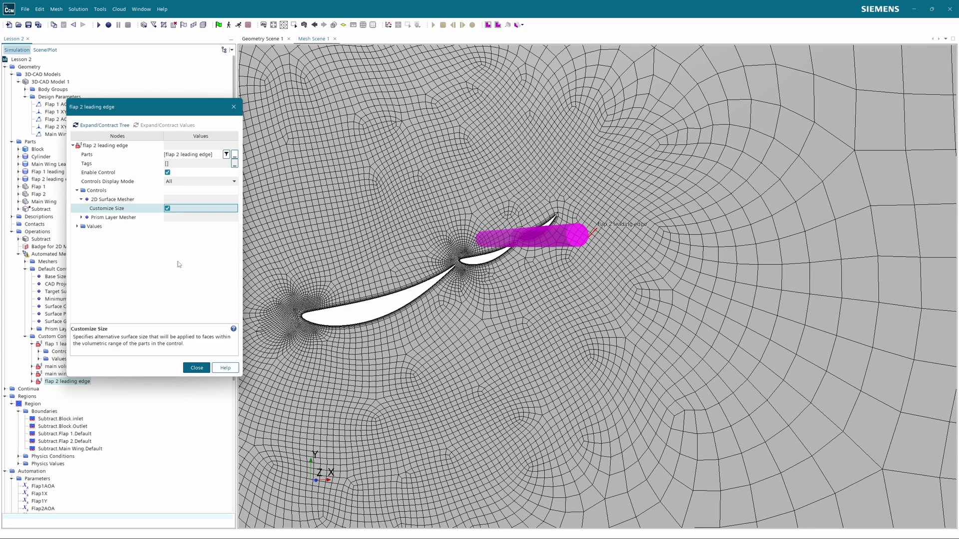
{"action": "left_click", "coordinate": [197, 368]}
Check the main wing leading edge control's custom size and set the flap 2 leading edge control's Percentage of Base to 2.5
{"action": "left_click", "coordinate": [32, 374]}
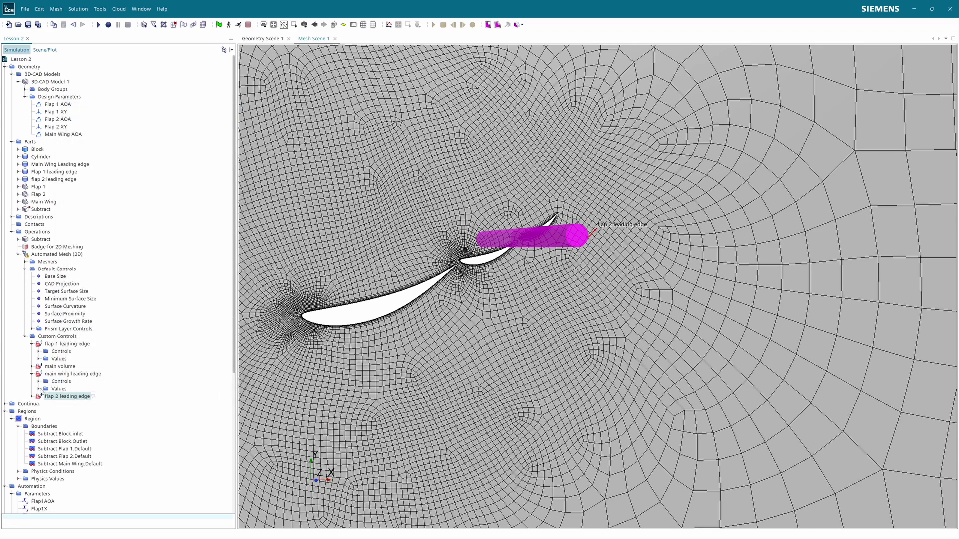
{"action": "left_click", "coordinate": [39, 389]}
{"action": "double_click", "coordinate": [53, 397]}
{"action": "left_click", "coordinate": [195, 363]}
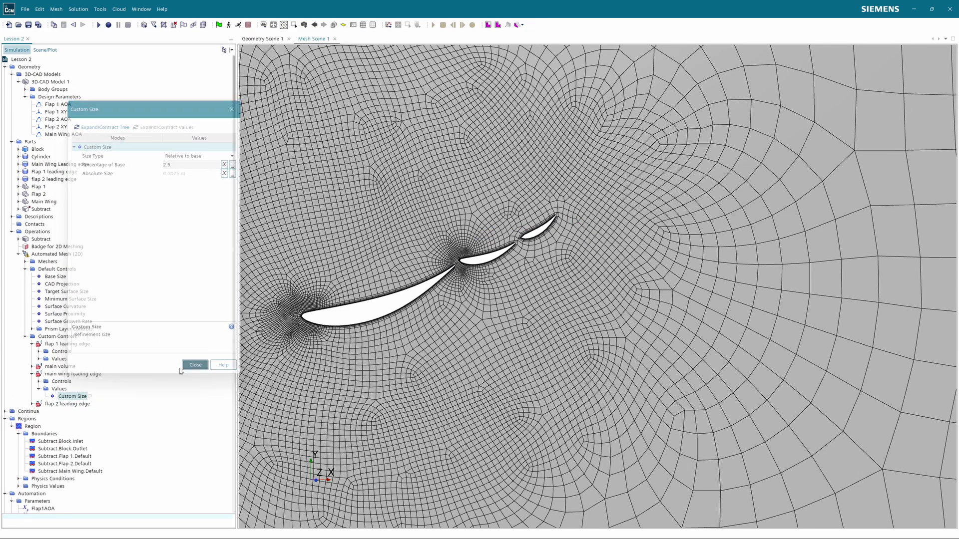
{"action": "left_click", "coordinate": [33, 405]}
{"action": "left_click", "coordinate": [39, 419]}
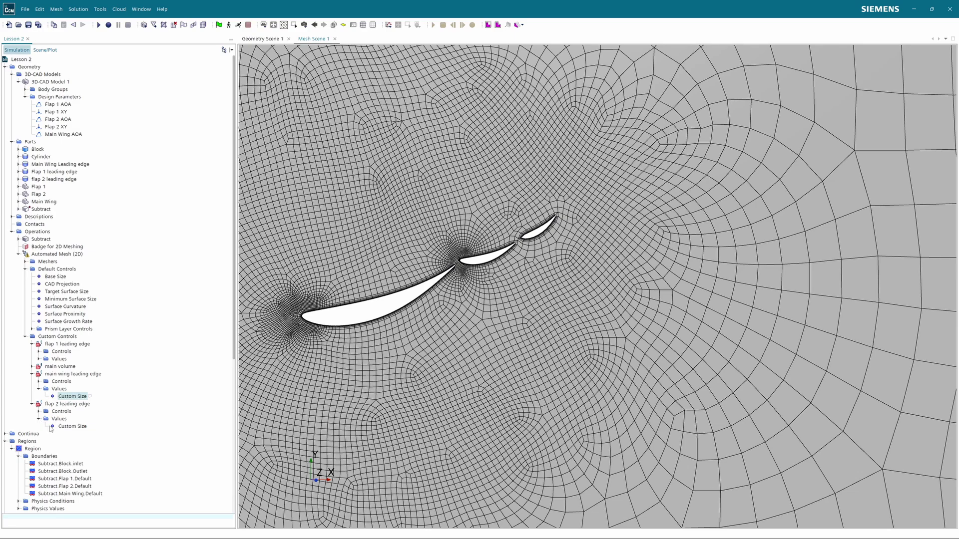
{"action": "double_click", "coordinate": [53, 426]}
{"action": "left_click", "coordinate": [180, 164]}
{"action": "type", "text": "2.5"}
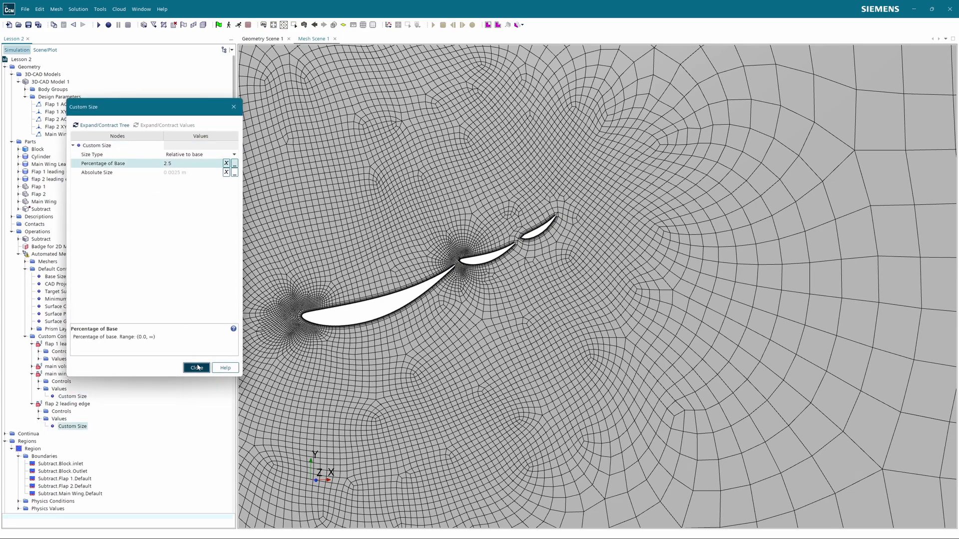
{"action": "left_click", "coordinate": [197, 368]}
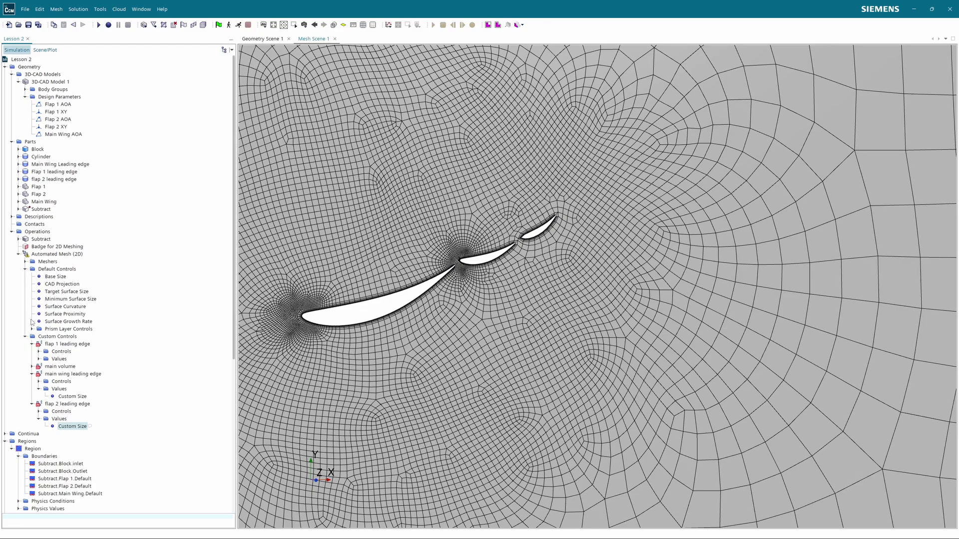
Regenerate the volume mesh and inspect the refinement around flap 2's leading edge
{"action": "left_click", "coordinate": [201, 26]}
{"action": "scroll", "coordinate": [470, 230], "scroll_direction": "up", "scroll_amount": 5}
{"action": "scroll", "coordinate": [482, 257], "scroll_direction": "down", "scroll_amount": 5}
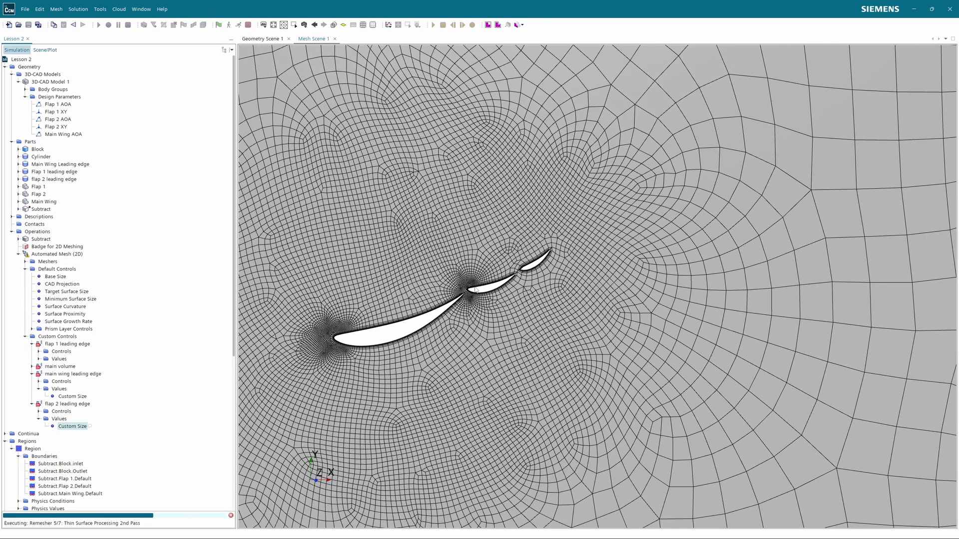
{"action": "scroll", "coordinate": [519, 221], "scroll_direction": "up", "scroll_amount": 4}
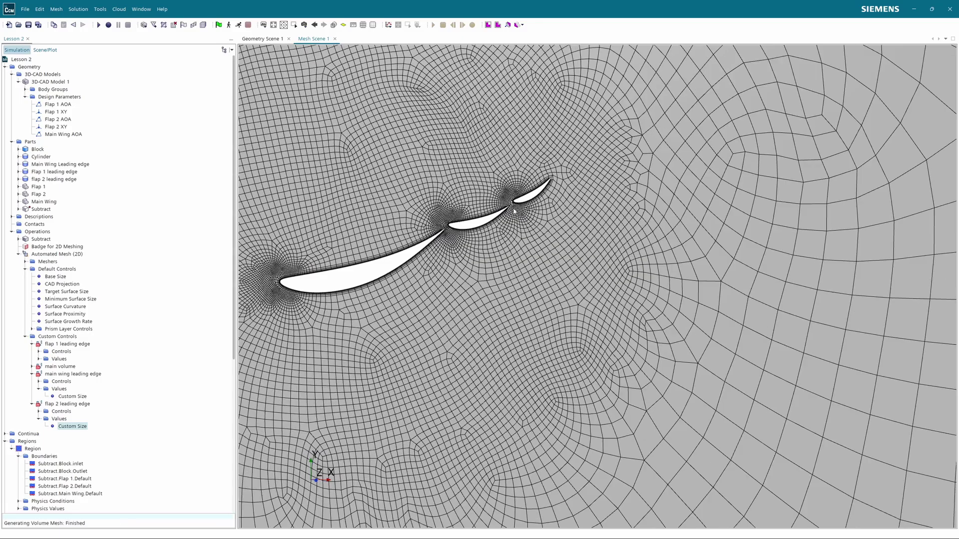
{"action": "scroll", "coordinate": [514, 213], "scroll_direction": "up", "scroll_amount": 6}
{"action": "scroll", "coordinate": [460, 195], "scroll_direction": "down", "scroll_amount": 6}
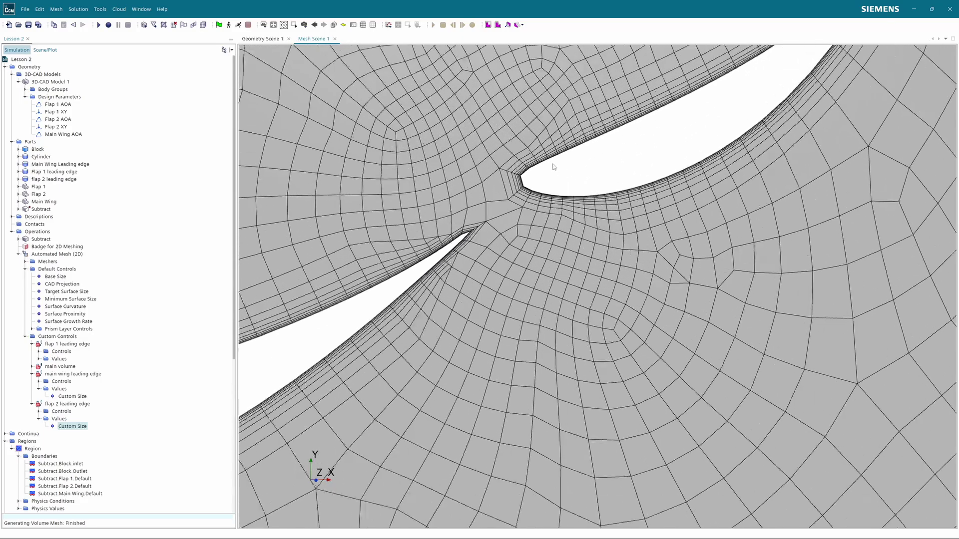
{"action": "scroll", "coordinate": [457, 221], "scroll_direction": "down", "scroll_amount": 2}
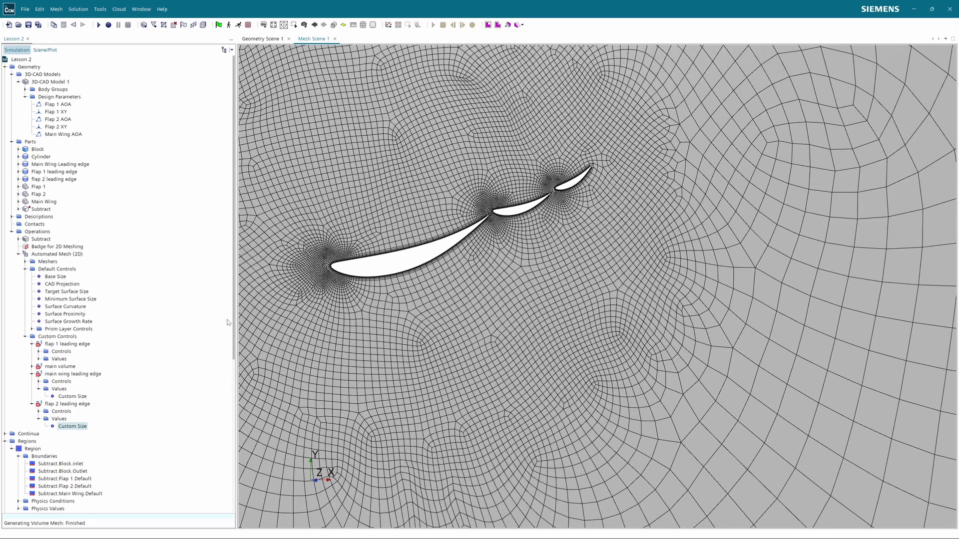
Collapse the custom control entries and highlight the main wing and flap 1 leading edge controls' cylinders in the mesh scene
{"action": "left_click", "coordinate": [32, 404]}
{"action": "left_click", "coordinate": [31, 374]}
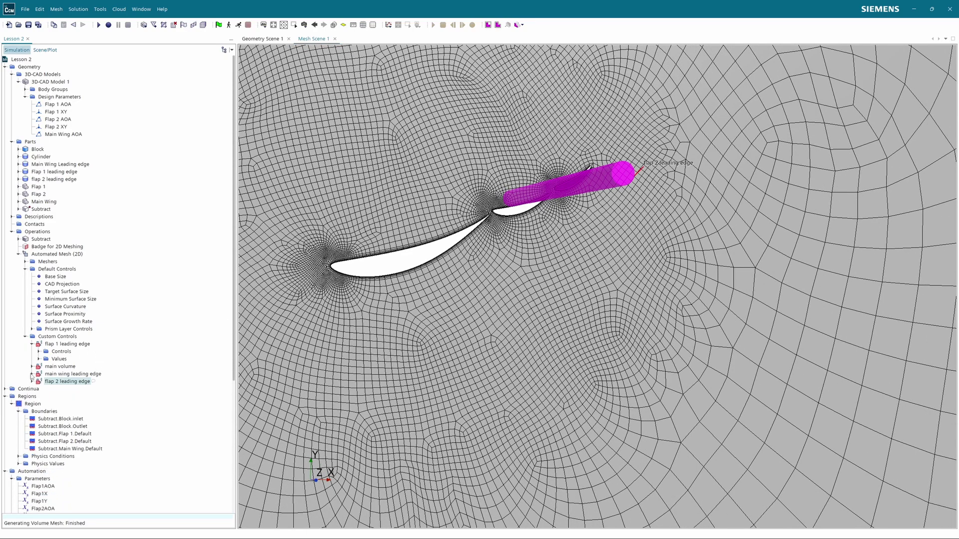
{"action": "left_click", "coordinate": [31, 344]}
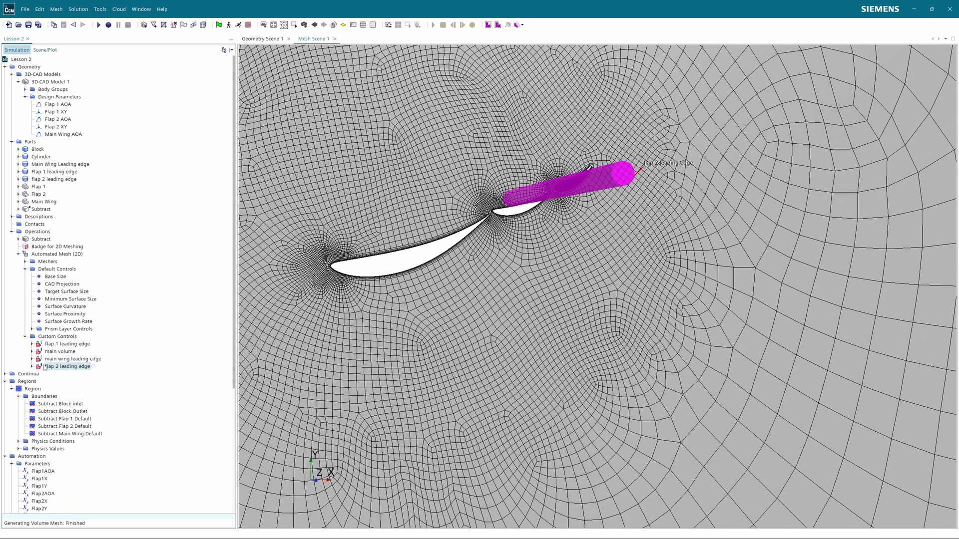
{"action": "left_click", "coordinate": [43, 359]}
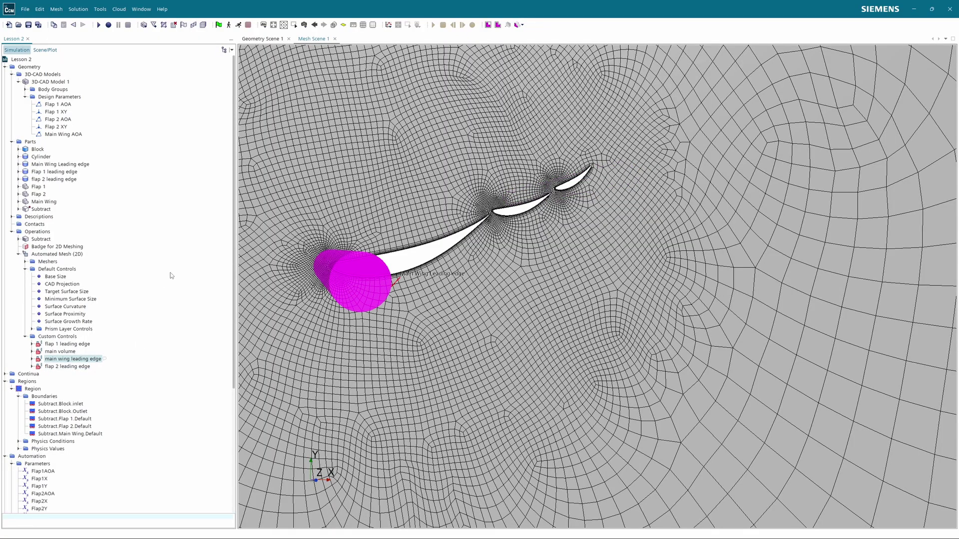
{"action": "left_click", "coordinate": [40, 344]}
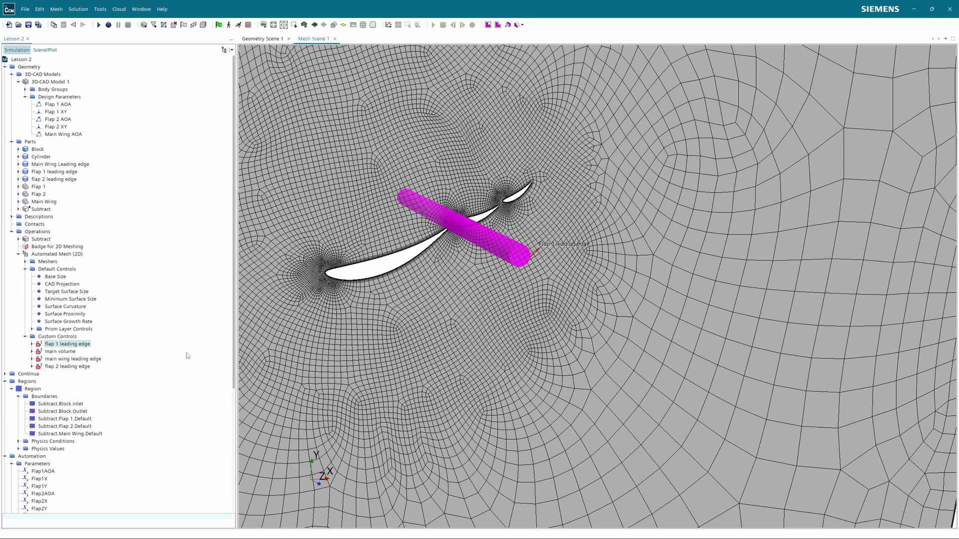
Change the Flap1X global parameter to shift flap 1 away from the main wing and regenerate the volume mesh
{"action": "scroll", "coordinate": [90, 348], "scroll_direction": "down", "scroll_amount": 5}
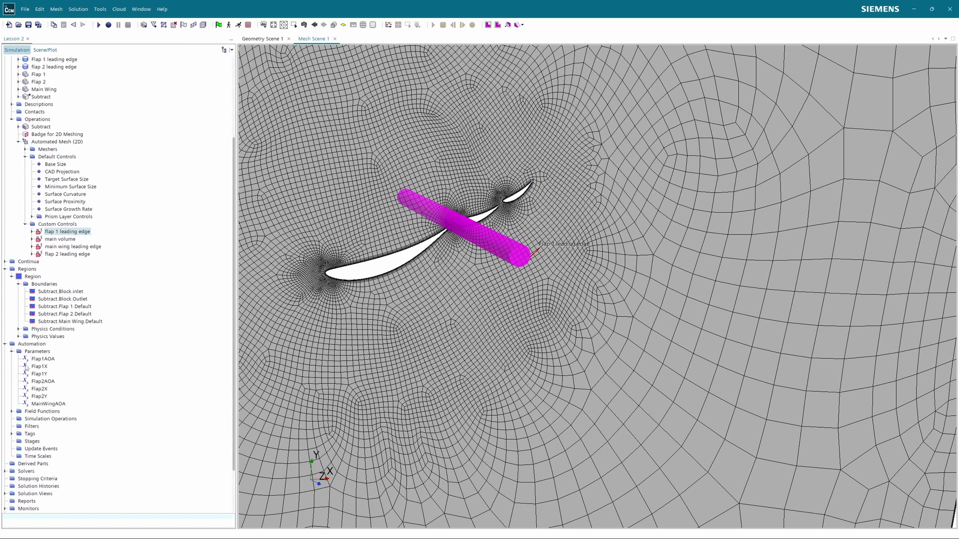
{"action": "double_click", "coordinate": [39, 366]}
{"action": "left_click", "coordinate": [177, 163]}
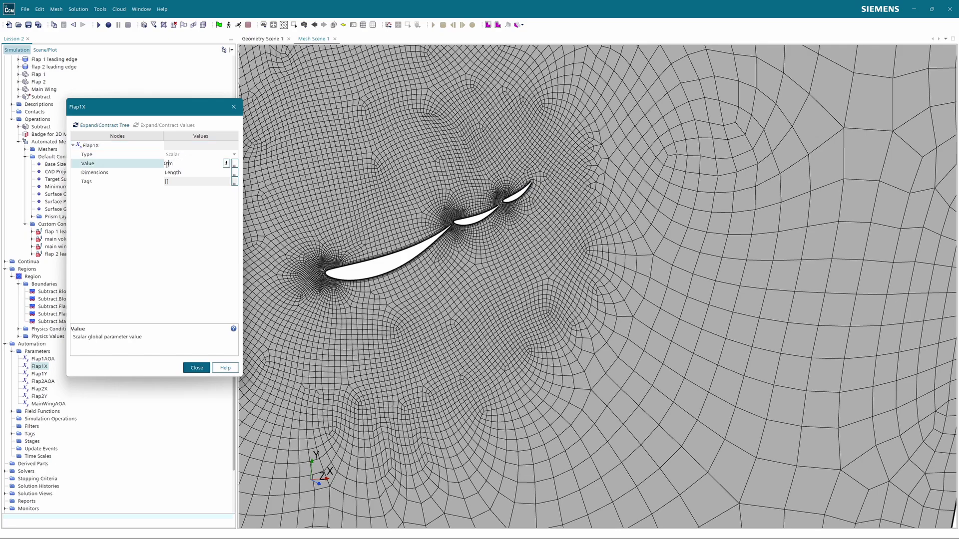
{"action": "left_click", "coordinate": [197, 368]}
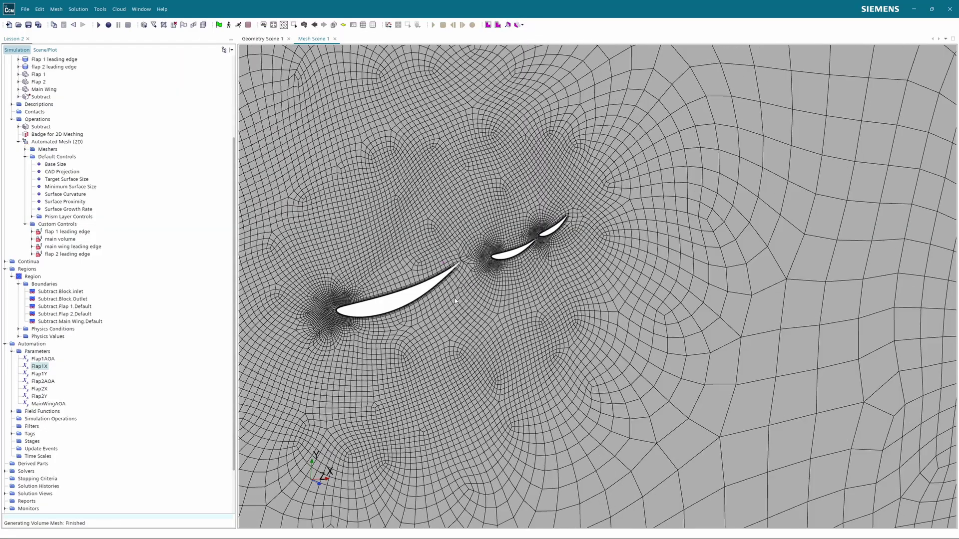
Inspect whether the leading-edge mesh refinement follows the shifted flaps in the mesh scene
{"action": "scroll", "coordinate": [434, 233], "scroll_direction": "up", "scroll_amount": 5}
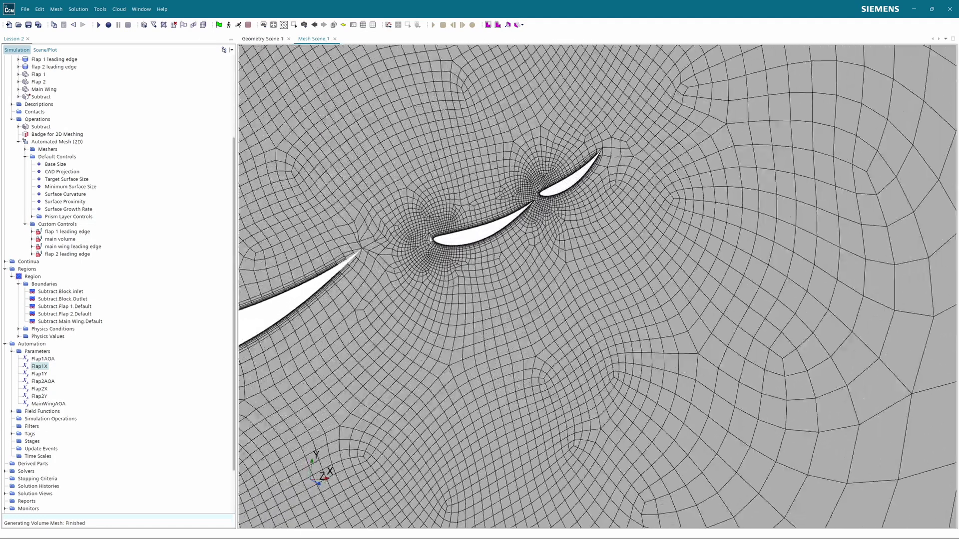
{"action": "scroll", "coordinate": [424, 229], "scroll_direction": "down", "scroll_amount": 8}
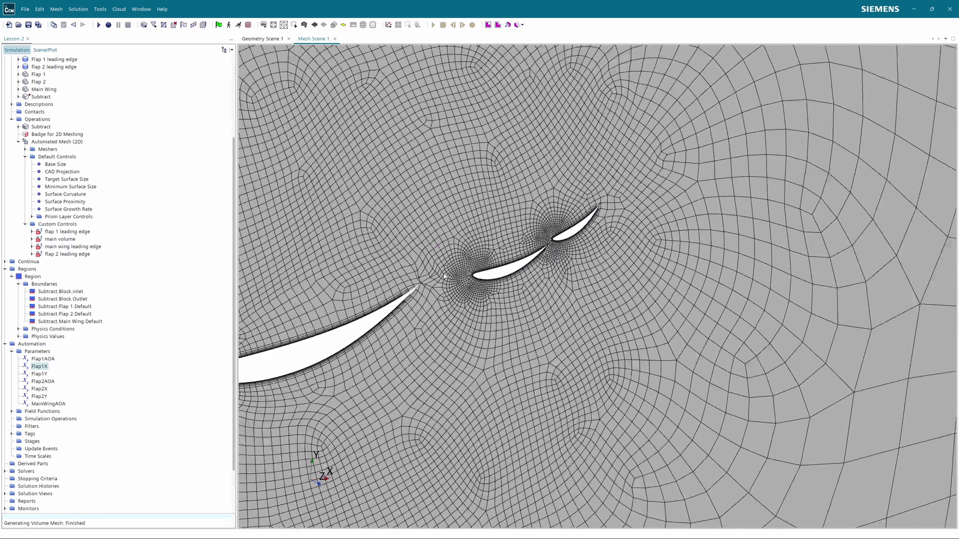
{"action": "scroll", "coordinate": [422, 278], "scroll_direction": "down", "scroll_amount": 2}
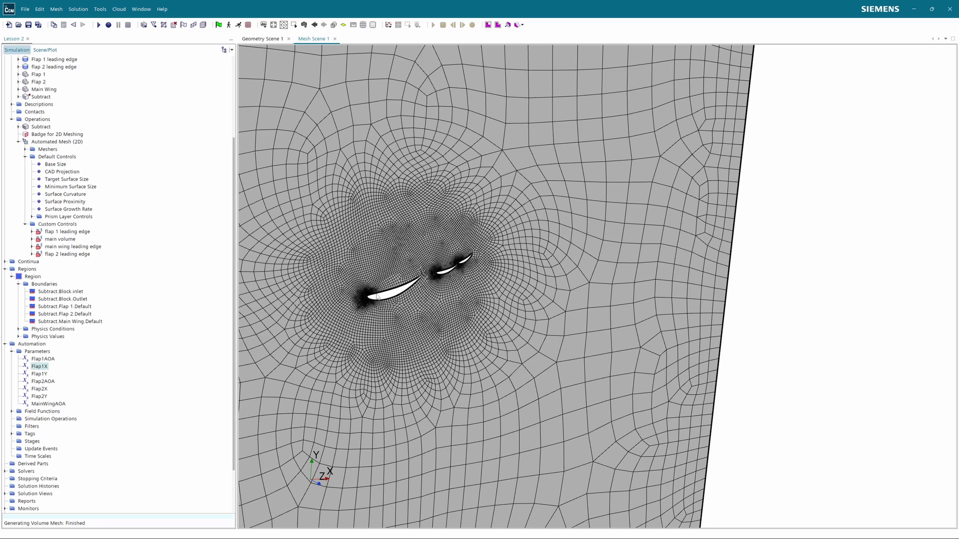
{"action": "scroll", "coordinate": [402, 283], "scroll_direction": "up", "scroll_amount": 3}
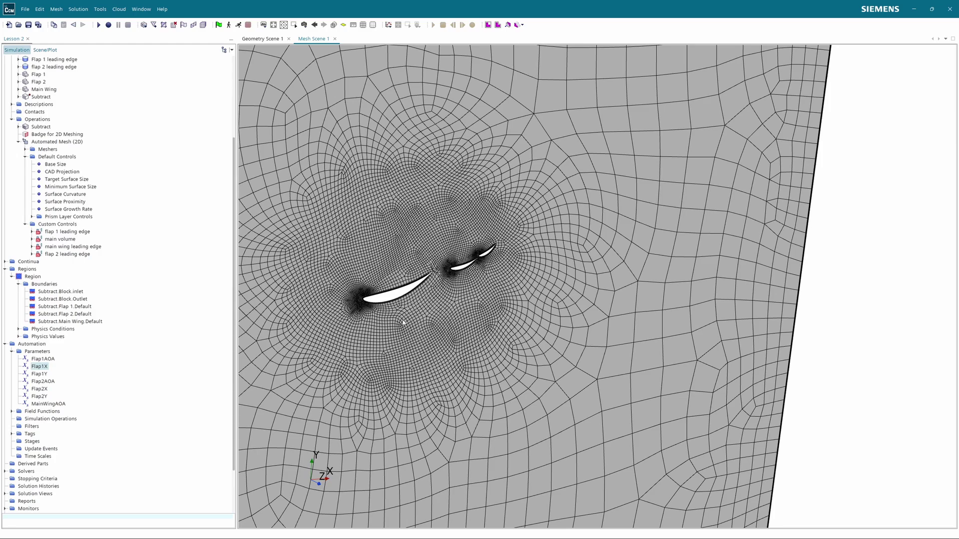
{"action": "scroll", "coordinate": [365, 239], "scroll_direction": "down", "scroll_amount": 2}
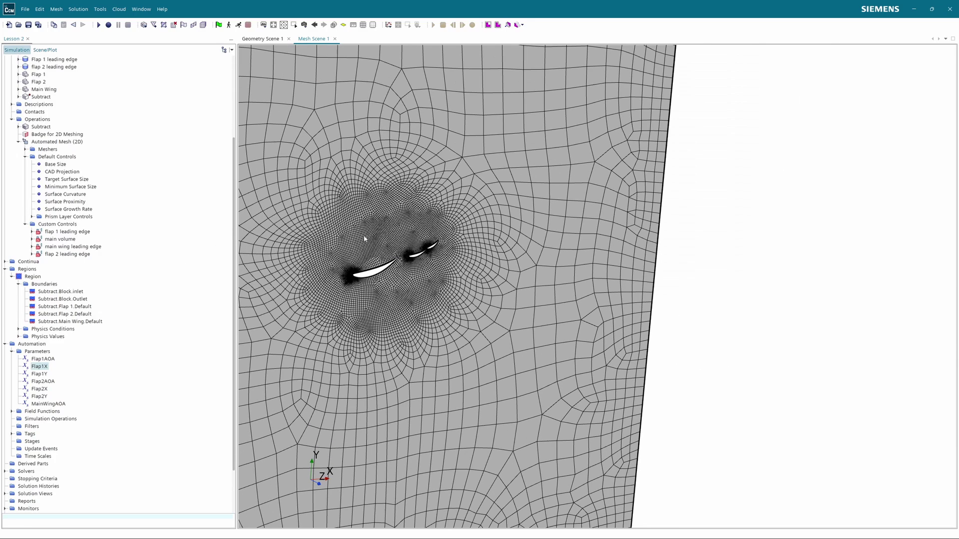
{"action": "right_click_drag", "start_coordinate": [355, 259], "coordinate": [319, 241]}
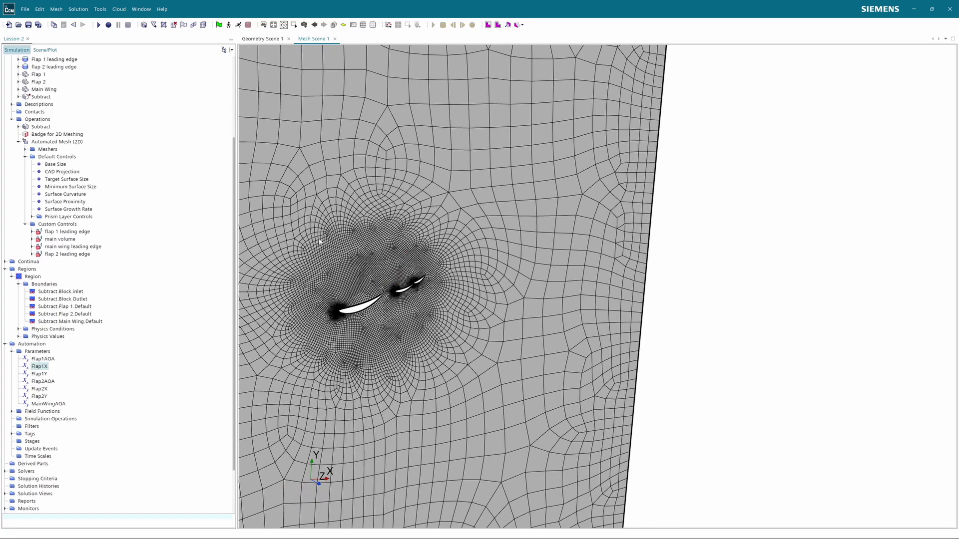
{"action": "scroll", "coordinate": [365, 306], "scroll_direction": "up", "scroll_amount": 2}
{"action": "right_click_drag", "start_coordinate": [365, 306], "coordinate": [476, 284]}
{"action": "scroll", "coordinate": [480, 284], "scroll_direction": "down", "scroll_amount": 2}
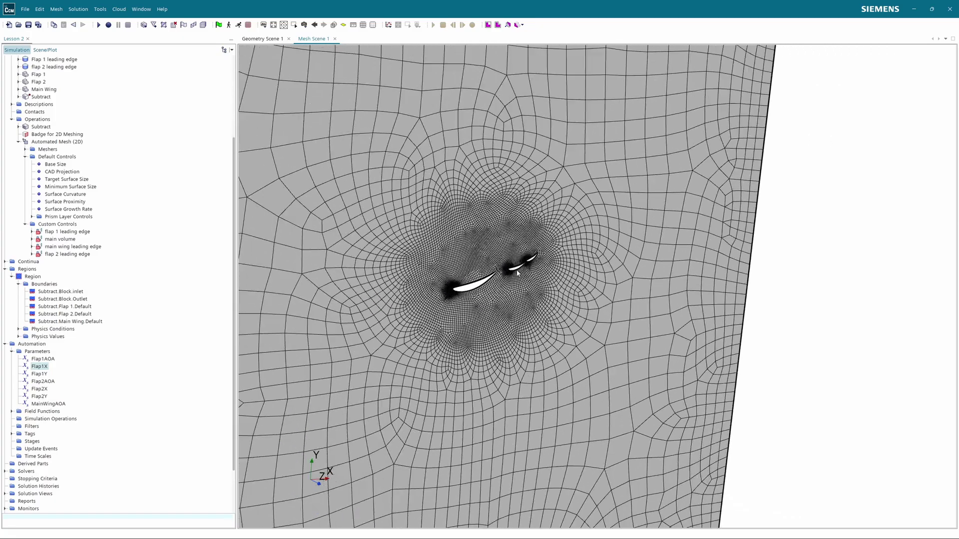
{"action": "scroll", "coordinate": [501, 269], "scroll_direction": "up", "scroll_amount": 5}
{"action": "scroll", "coordinate": [494, 253], "scroll_direction": "down", "scroll_amount": 3}
Examine the mesh over the whole 2D domain, including the transition from the refined zone to the outer boundaries
{"action": "scroll", "coordinate": [494, 253], "scroll_direction": "down", "scroll_amount": 10}
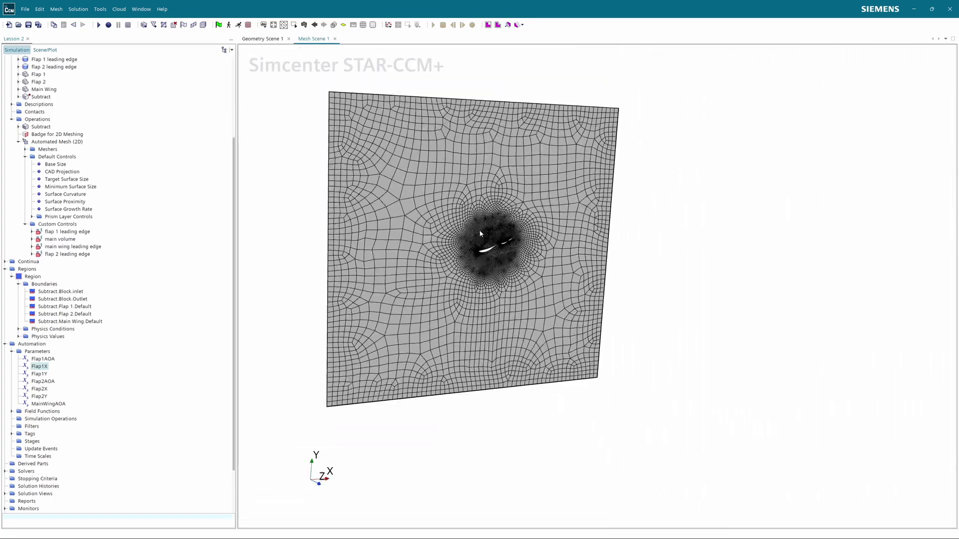
{"action": "scroll", "coordinate": [468, 220], "scroll_direction": "up", "scroll_amount": 3}
{"action": "scroll", "coordinate": [409, 207], "scroll_direction": "down", "scroll_amount": 2}
{"action": "right_click_drag", "start_coordinate": [410, 207], "coordinate": [467, 231]}
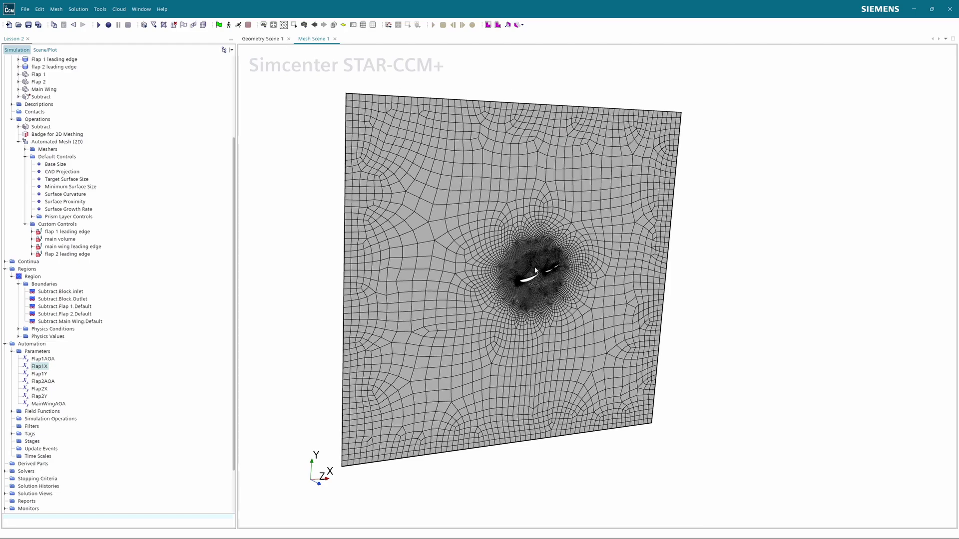
{"action": "left_click_drag", "start_coordinate": [535, 269], "coordinate": [487, 286]}
{"action": "scroll", "coordinate": [515, 289], "scroll_direction": "up", "scroll_amount": 3}
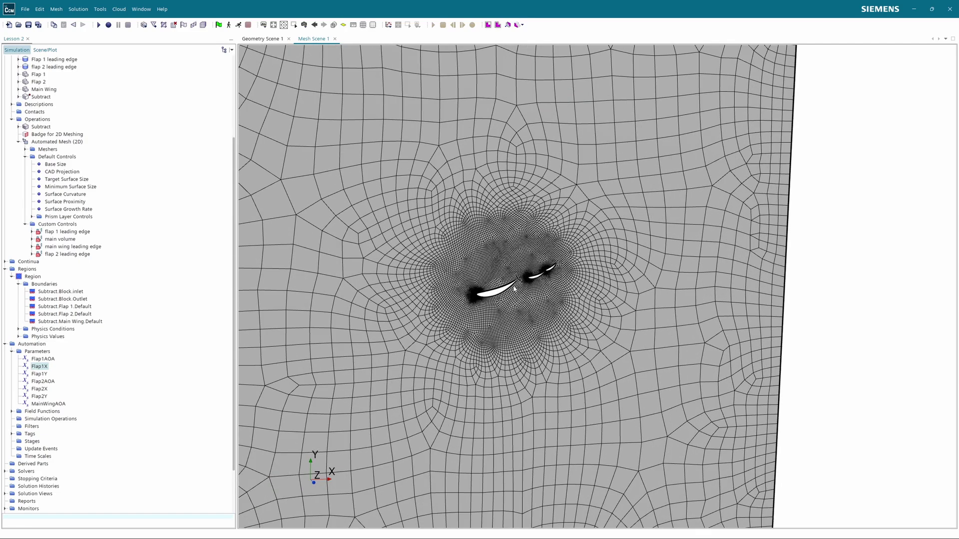
{"action": "right_click_drag", "start_coordinate": [520, 265], "coordinate": [478, 251]}
{"action": "scroll", "coordinate": [510, 237], "scroll_direction": "down", "scroll_amount": 5}
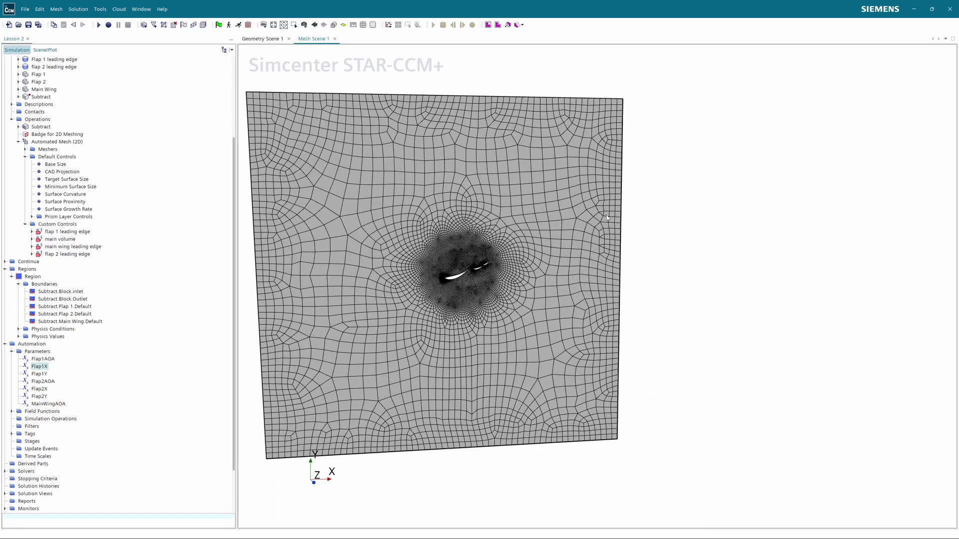
{"action": "scroll", "coordinate": [439, 267], "scroll_direction": "up", "scroll_amount": 1}
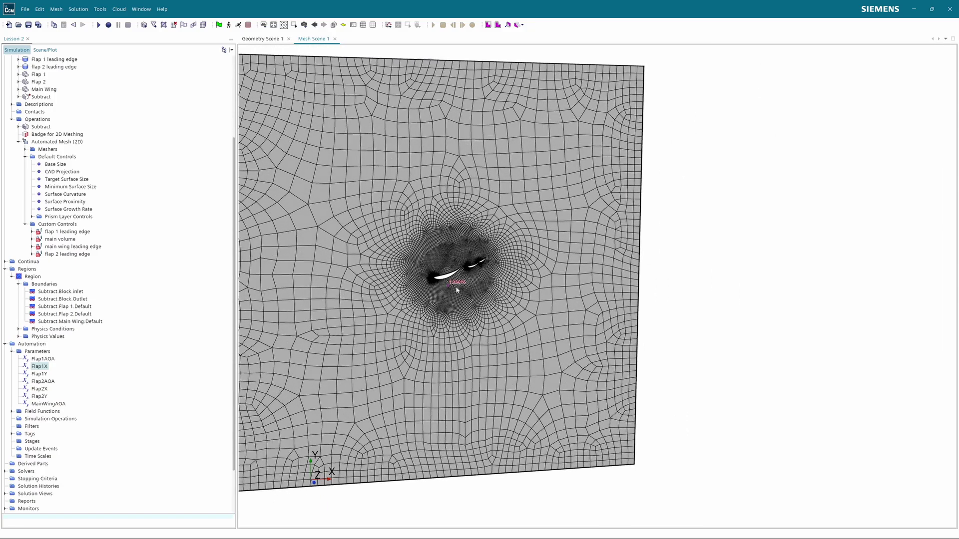
Examine the mesh closely around the main wing, the gap ahead of flap 1 and the two flaps' leading edges
{"action": "scroll", "coordinate": [483, 226], "scroll_direction": "up", "scroll_amount": 3}
{"action": "scroll", "coordinate": [483, 227], "scroll_direction": "up", "scroll_amount": 2}
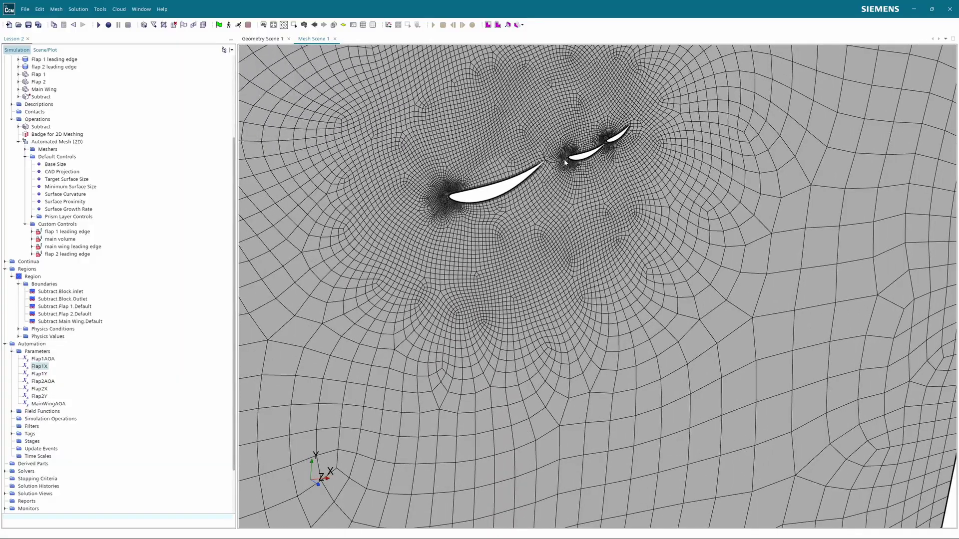
{"action": "scroll", "coordinate": [510, 159], "scroll_direction": "up", "scroll_amount": 10}
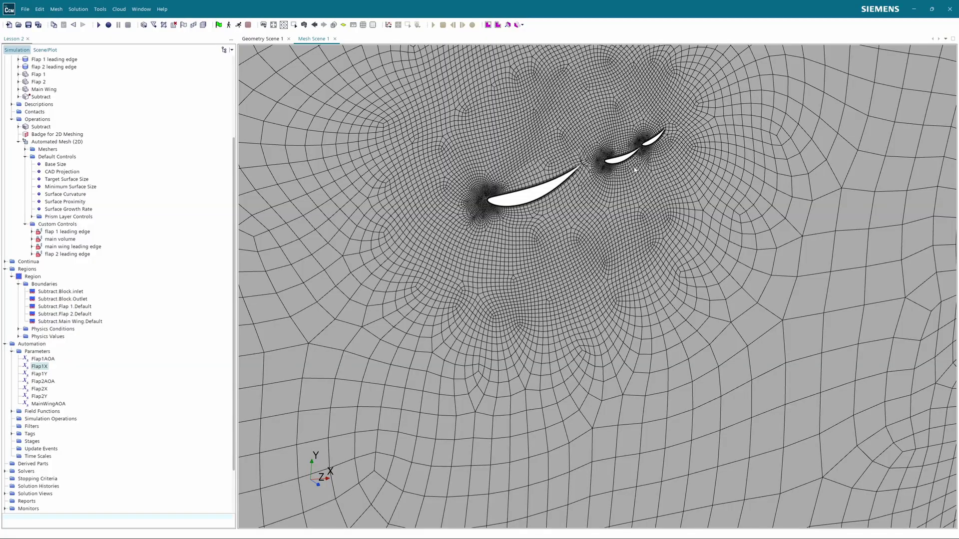
{"action": "scroll", "coordinate": [631, 199], "scroll_direction": "down", "scroll_amount": 4}
{"action": "scroll", "coordinate": [618, 207], "scroll_direction": "up", "scroll_amount": 5}
{"action": "right_click_drag", "start_coordinate": [533, 169], "coordinate": [533, 220]}
{"action": "left_click_drag", "start_coordinate": [533, 220], "coordinate": [483, 203]}
{"action": "scroll", "coordinate": [483, 202], "scroll_direction": "down", "scroll_amount": 2}
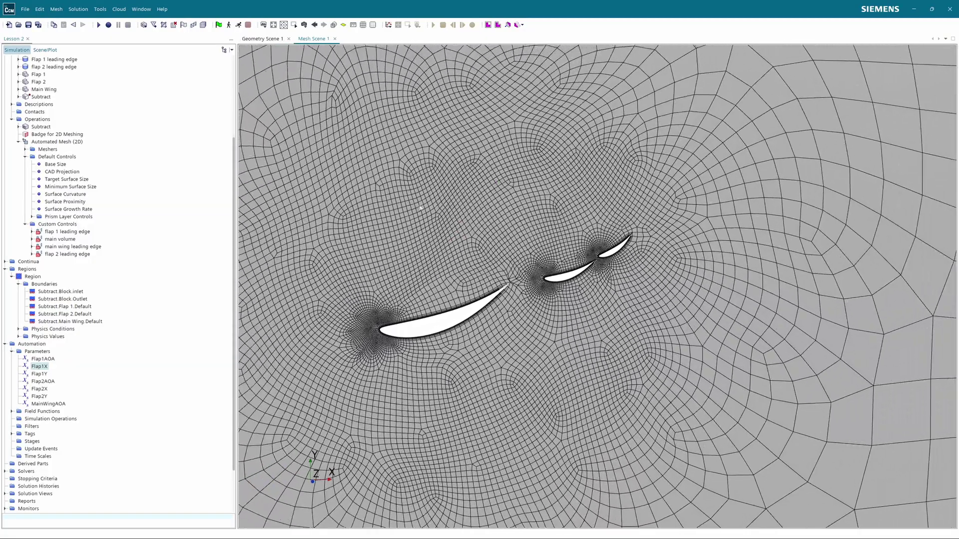
{"action": "scroll", "coordinate": [538, 215], "scroll_direction": "down", "scroll_amount": 2}
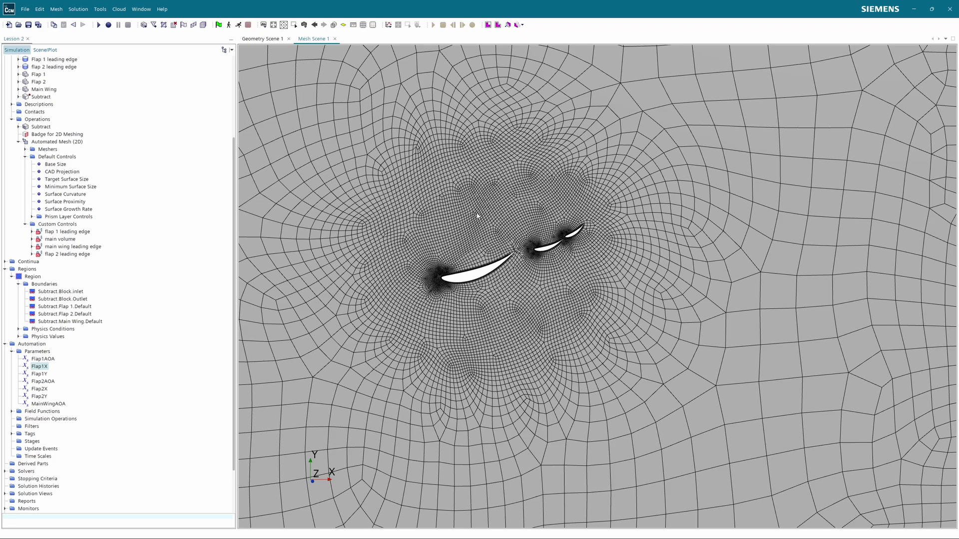
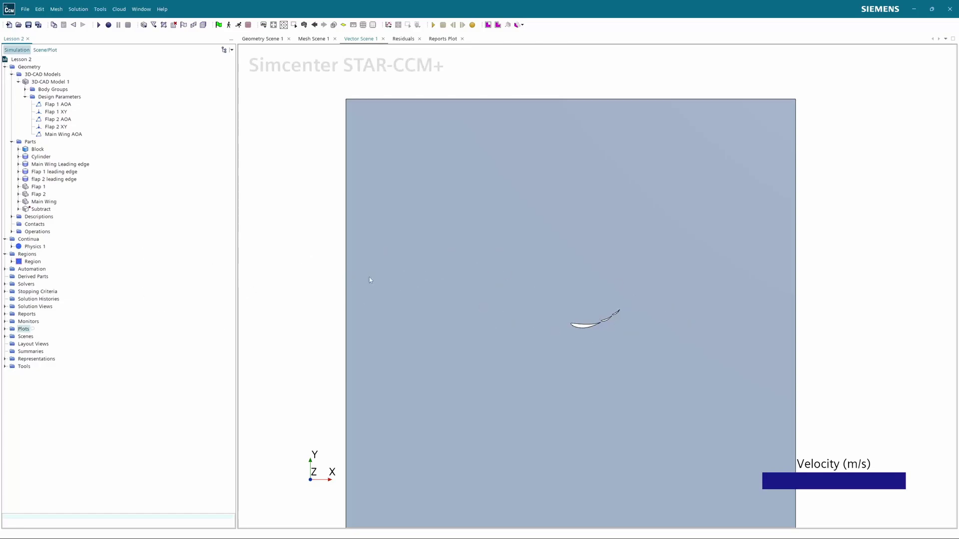
Review the Physics 1 continuum, the automation entries and the Maximum Steps stopping criterion
{"action": "right_click_drag", "start_coordinate": [578, 343], "coordinate": [547, 320]}
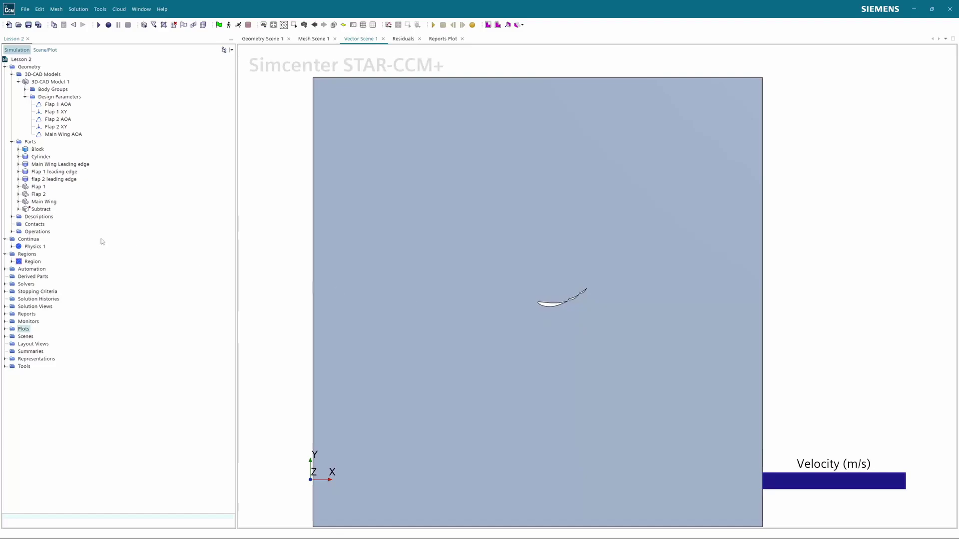
{"action": "left_click", "coordinate": [21, 247]}
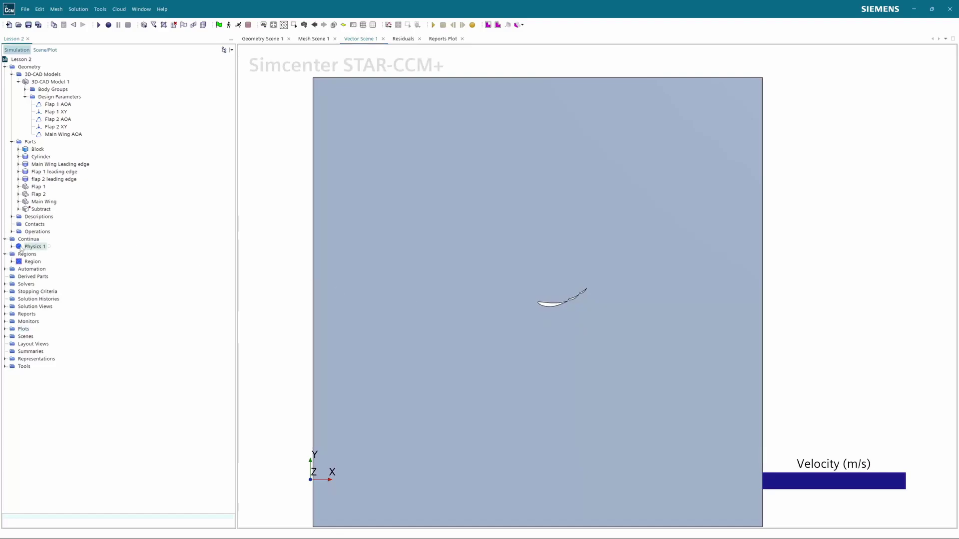
{"action": "left_click", "coordinate": [5, 270]}
{"action": "left_click", "coordinate": [6, 270]}
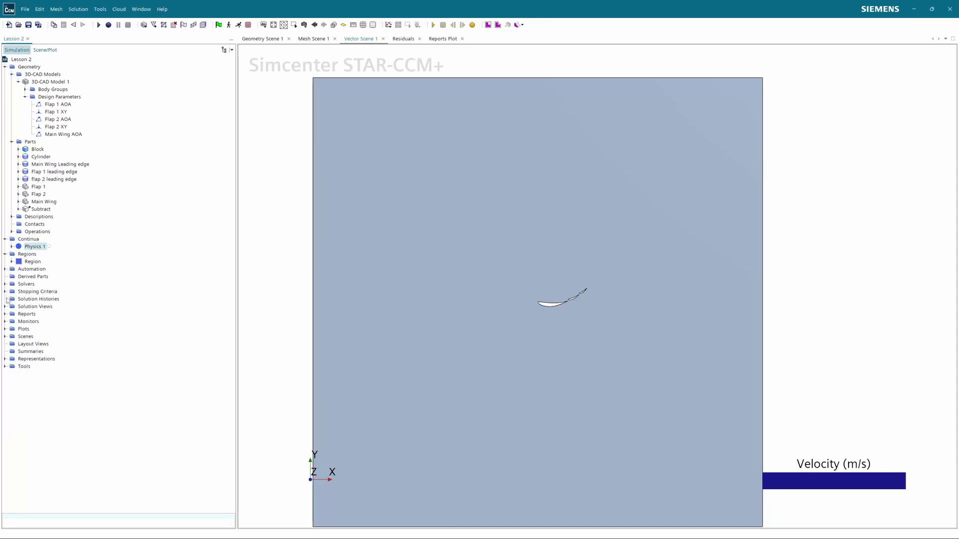
{"action": "left_click", "coordinate": [5, 293]}
{"action": "double_click", "coordinate": [33, 299]}
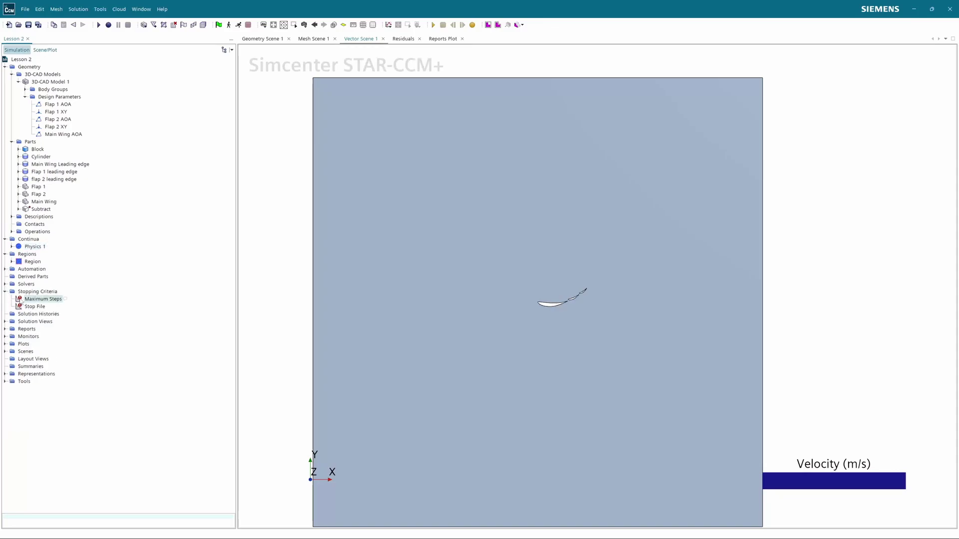
{"action": "left_click", "coordinate": [234, 106]}
Run the down force and drag force reports and close their output
{"action": "left_click", "coordinate": [5, 329]}
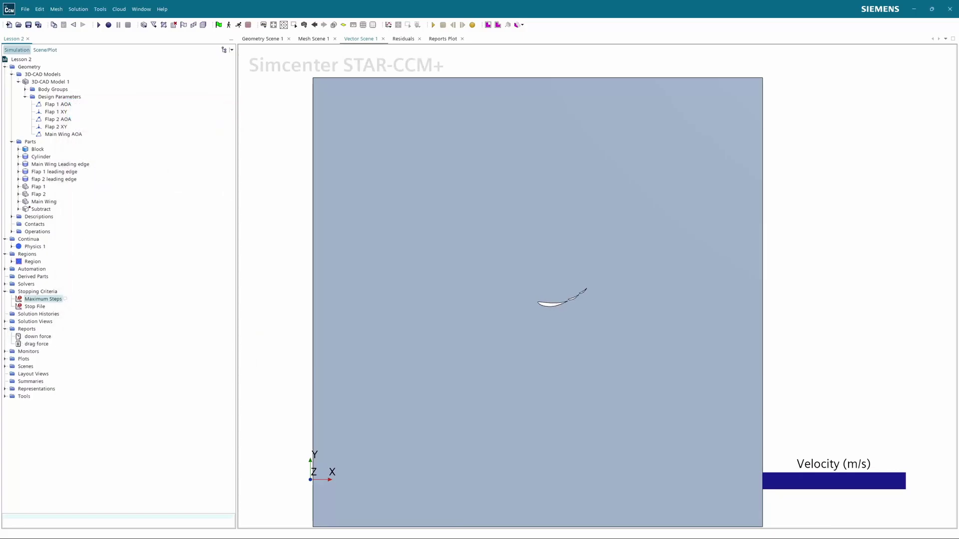
{"action": "double_click", "coordinate": [38, 337]}
{"action": "double_click", "coordinate": [37, 344]}
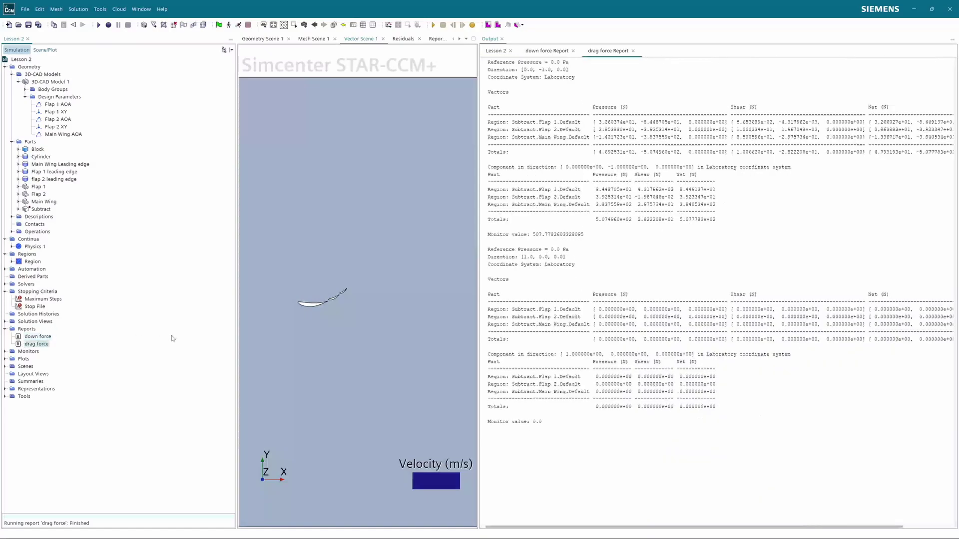
{"action": "left_click", "coordinate": [502, 38]}
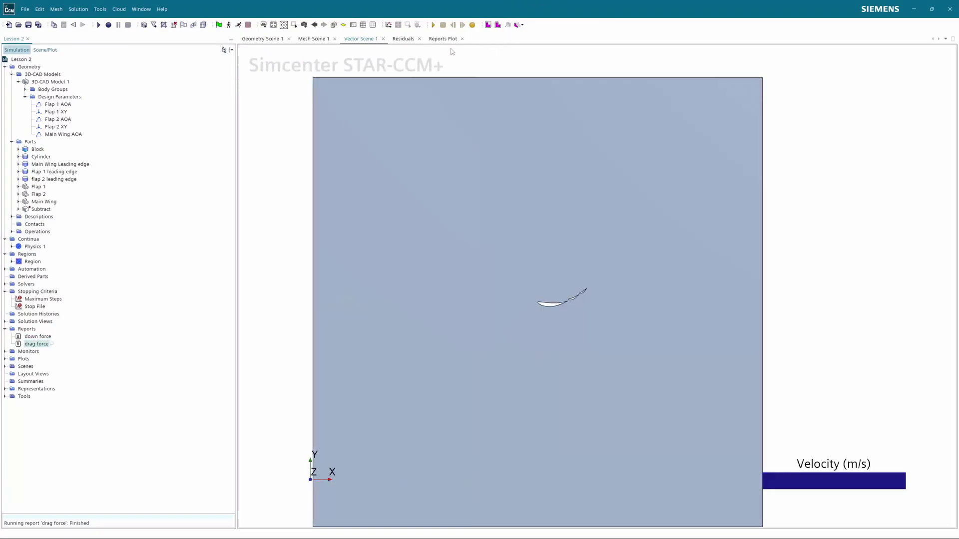
Rename the Reports Plot as "down force and drag force"
{"action": "left_click", "coordinate": [5, 352]}
{"action": "left_click", "coordinate": [5, 353]}
{"action": "left_click", "coordinate": [5, 360]}
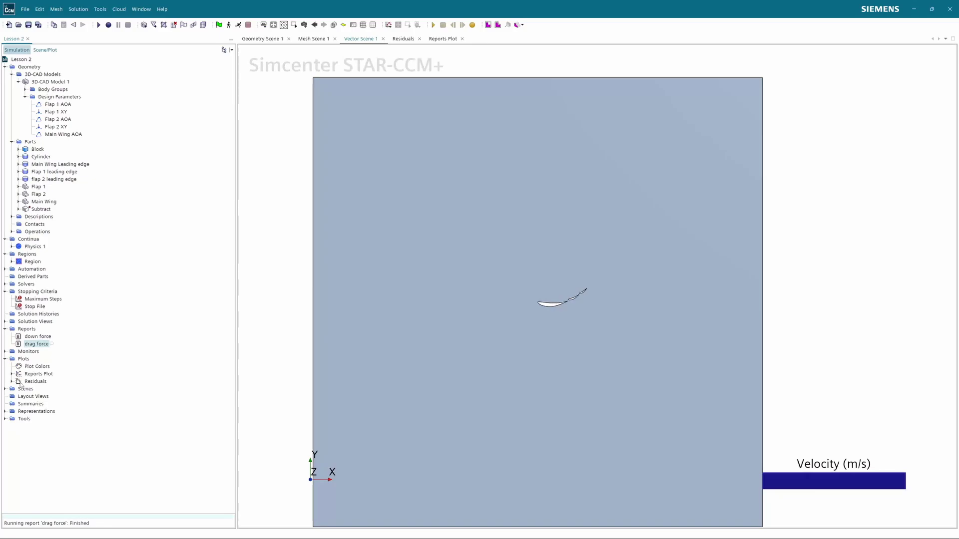
{"action": "left_click", "coordinate": [39, 374]}
{"action": "key", "text": "F2"}
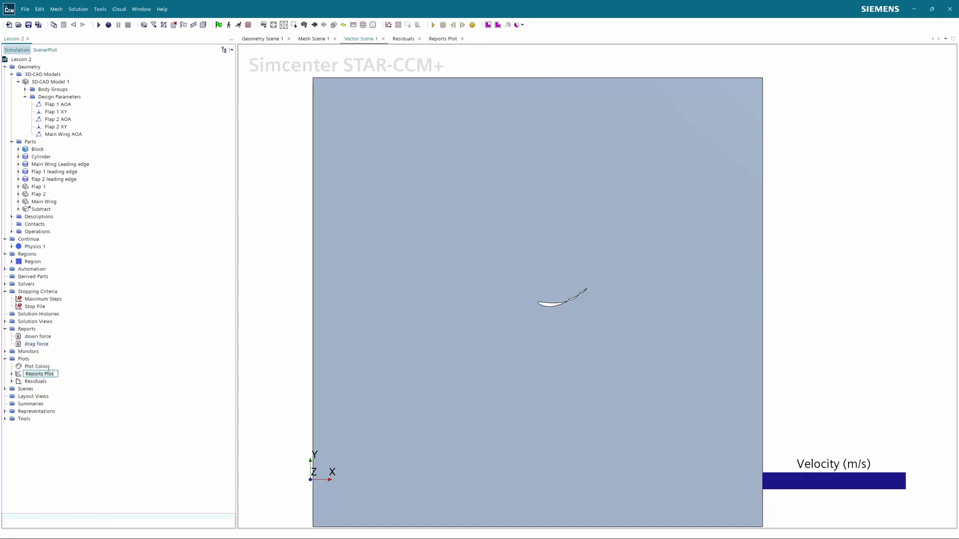
{"action": "type", "text": "do"}
{"action": "type", "text": "wn force and drag f"}
{"action": "type", "text": "orce"}
{"action": "key", "text": "Return"}
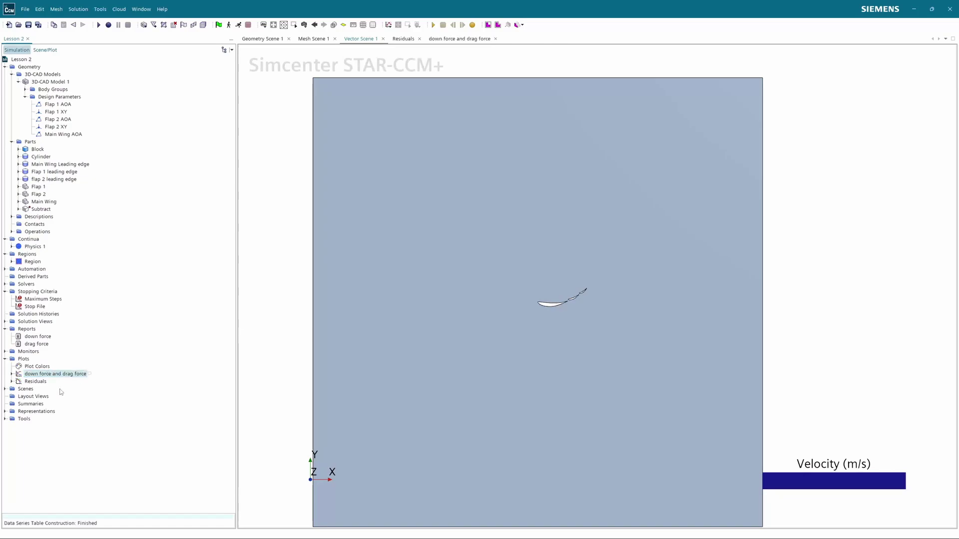
Review the geometry, mesh and vector scenes listed under the simulation's scenes
{"action": "left_click", "coordinate": [5, 389]}
{"action": "left_click", "coordinate": [26, 413]}
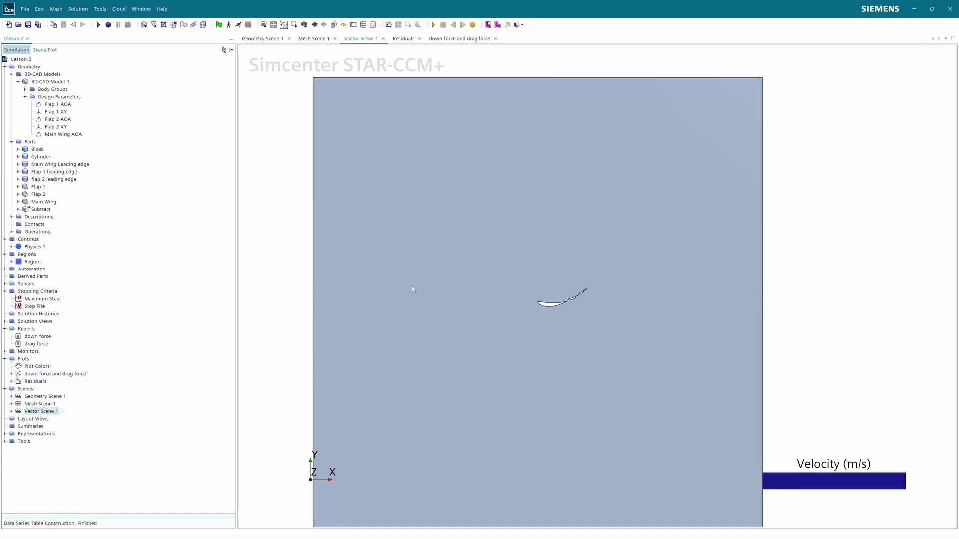
{"action": "scroll", "coordinate": [518, 289], "scroll_direction": "down", "scroll_amount": 2}
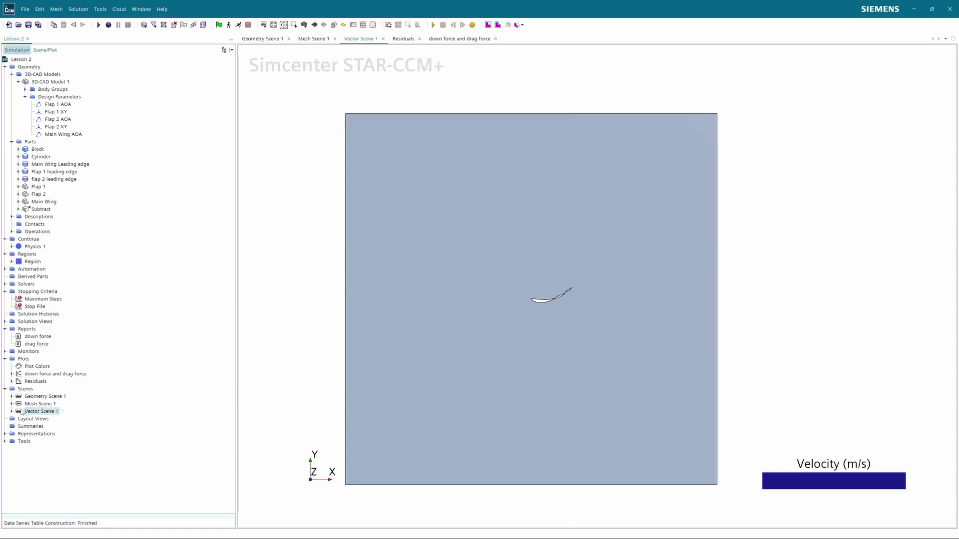
{"action": "scroll", "coordinate": [495, 296], "scroll_direction": "down", "scroll_amount": 2}
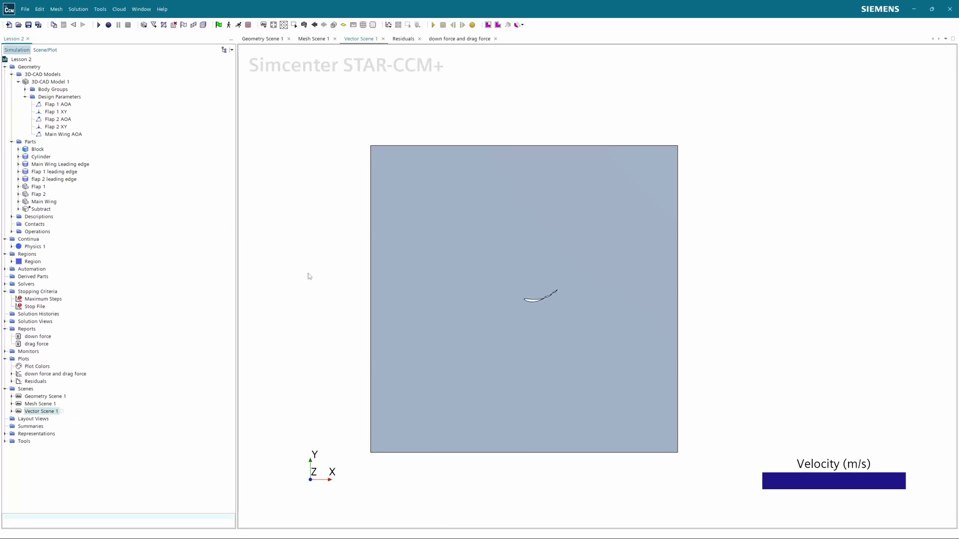
{"action": "left_click", "coordinate": [20, 398]}
{"action": "left_click", "coordinate": [19, 405]}
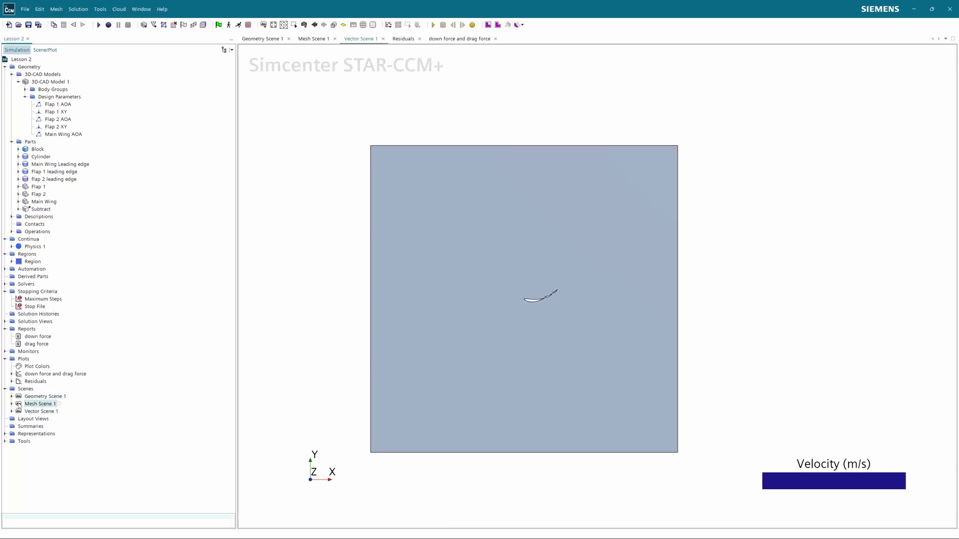
{"action": "left_click", "coordinate": [18, 411]}
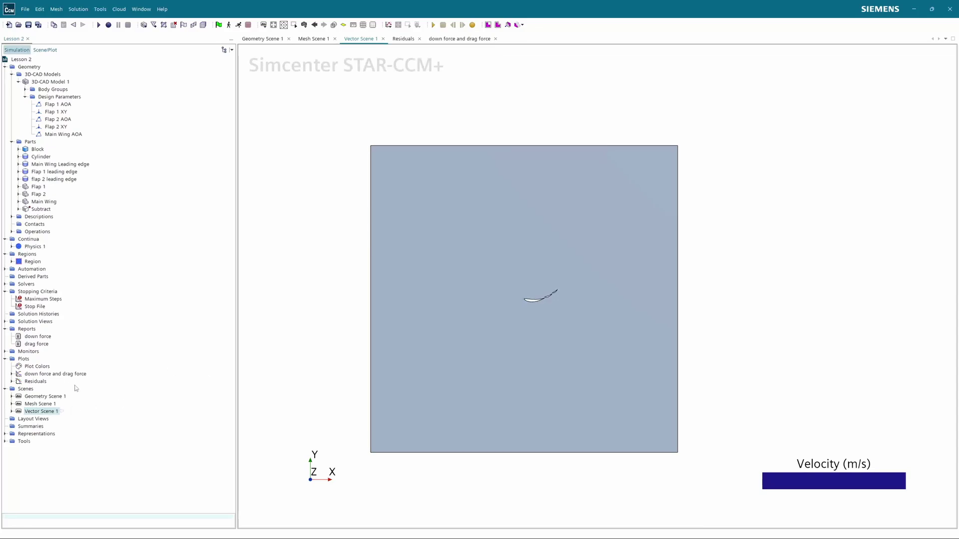
Run the simulation and examine the developing velocity field around the wing and its flaps in Vector Scene 1
{"action": "left_click", "coordinate": [228, 25]}
{"action": "scroll", "coordinate": [545, 297], "scroll_direction": "up", "scroll_amount": 3}
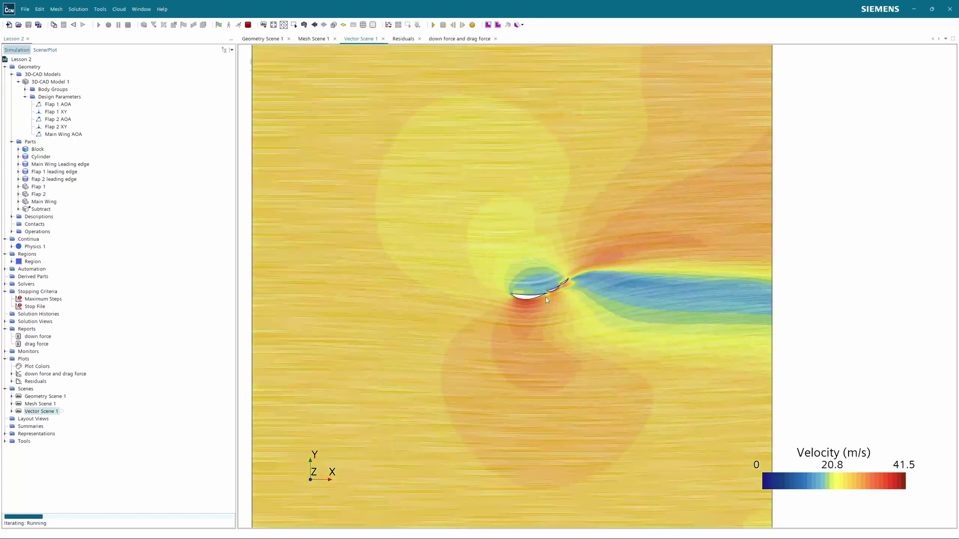
{"action": "scroll", "coordinate": [543, 298], "scroll_direction": "up", "scroll_amount": 5}
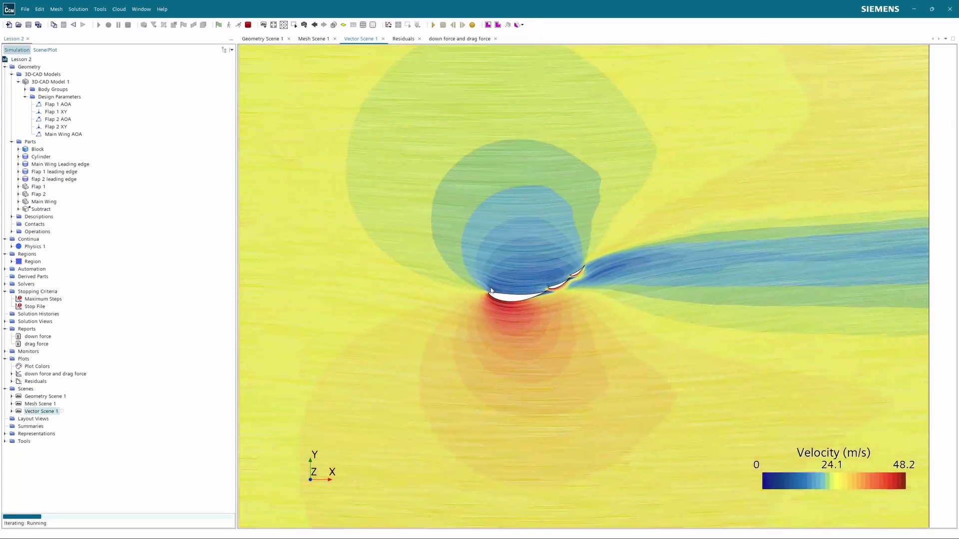
{"action": "scroll", "coordinate": [539, 277], "scroll_direction": "down", "scroll_amount": 4}
{"action": "scroll", "coordinate": [539, 278], "scroll_direction": "down", "scroll_amount": 5}
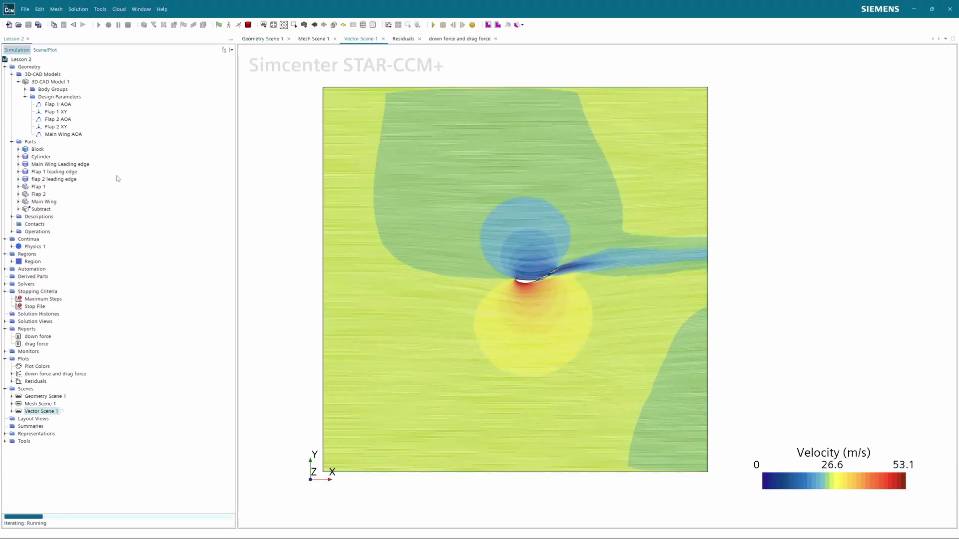
{"action": "scroll", "coordinate": [556, 271], "scroll_direction": "up", "scroll_amount": 5}
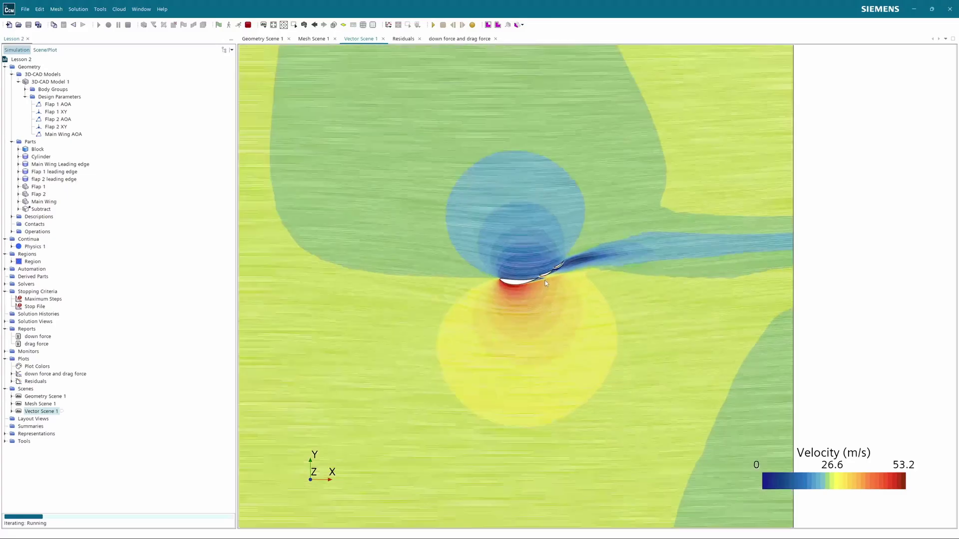
{"action": "scroll", "coordinate": [556, 274], "scroll_direction": "down", "scroll_amount": 3}
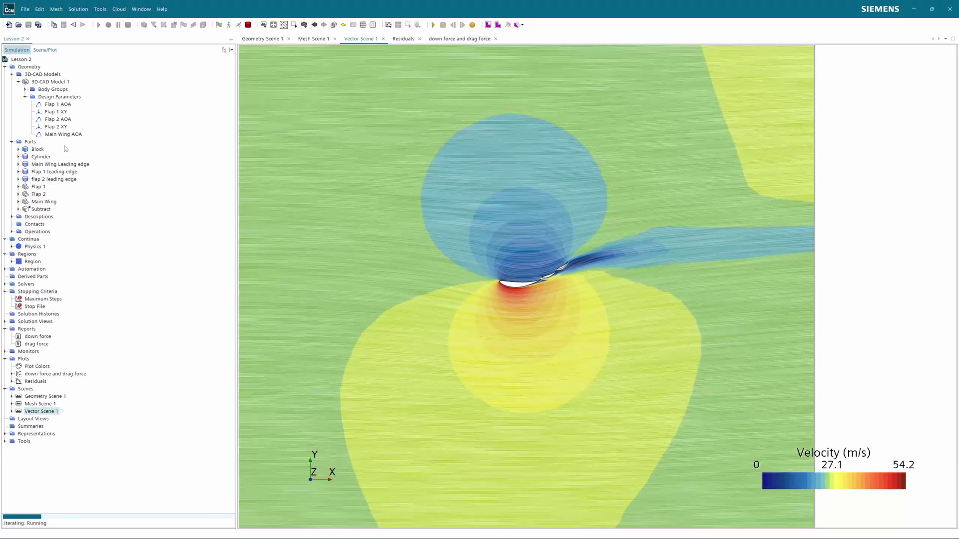
Check the Residuals plot and the down force and drag force plot, closing the force plot after viewing it
{"action": "double_click", "coordinate": [20, 383]}
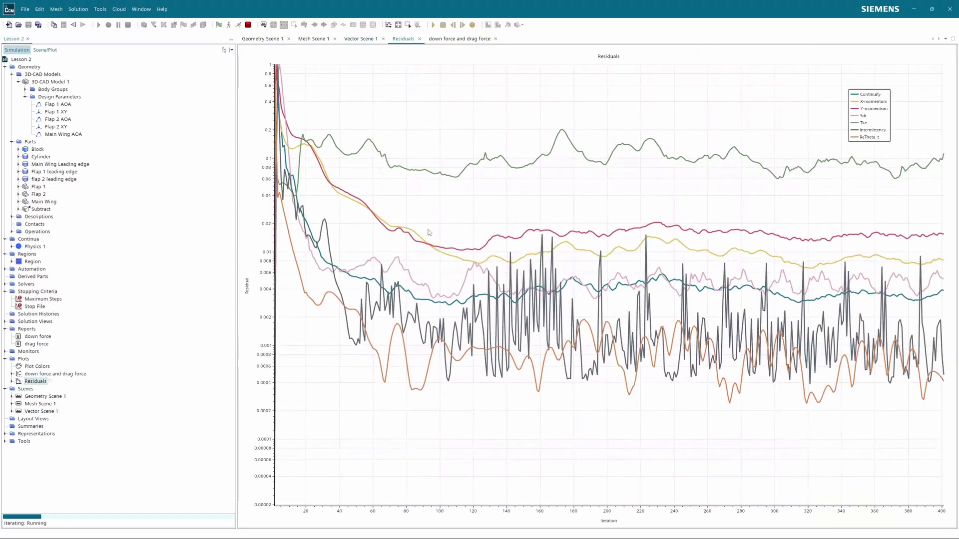
{"action": "double_click", "coordinate": [22, 374]}
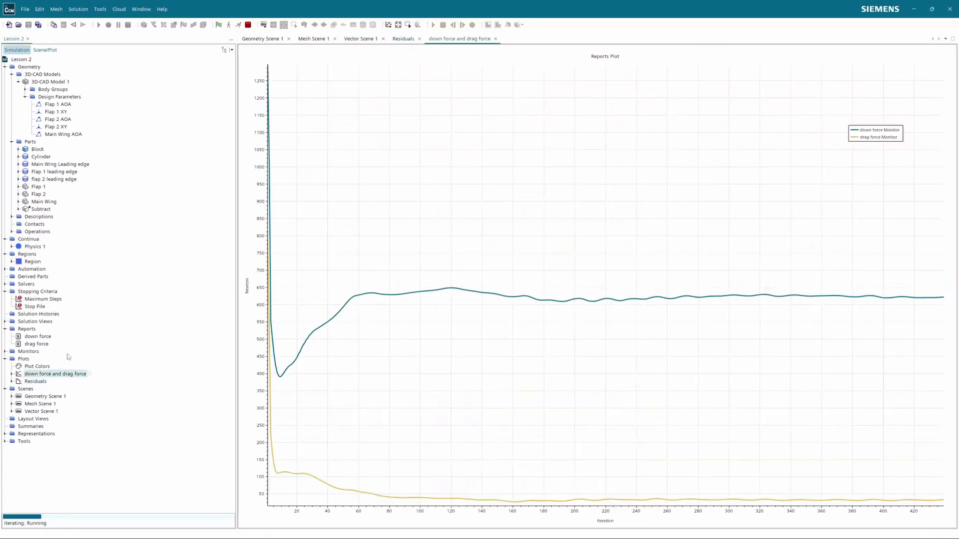
{"action": "left_click", "coordinate": [495, 38]}
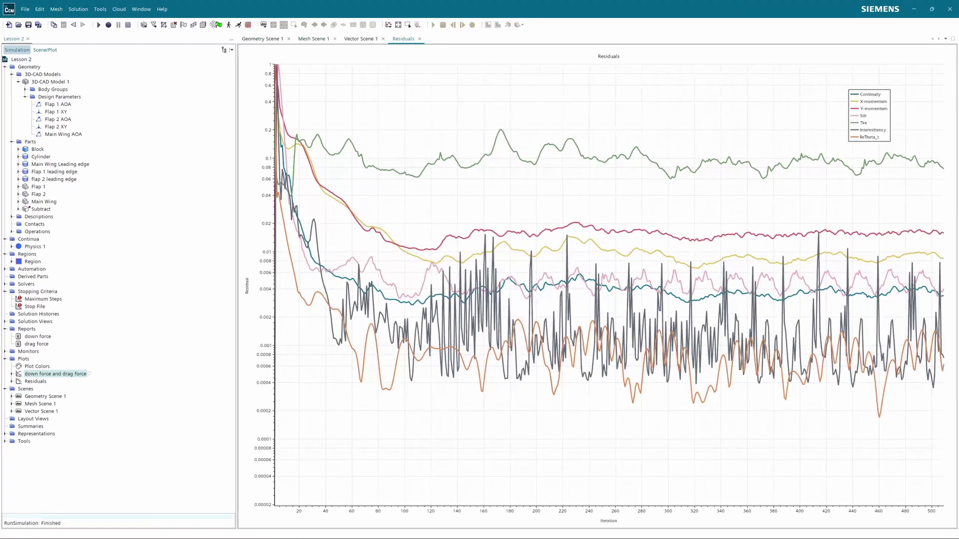
Clear the solution's history and fields without resetting the mesh, and return to Vector Scene 1
{"action": "left_click", "coordinate": [69, 9]}
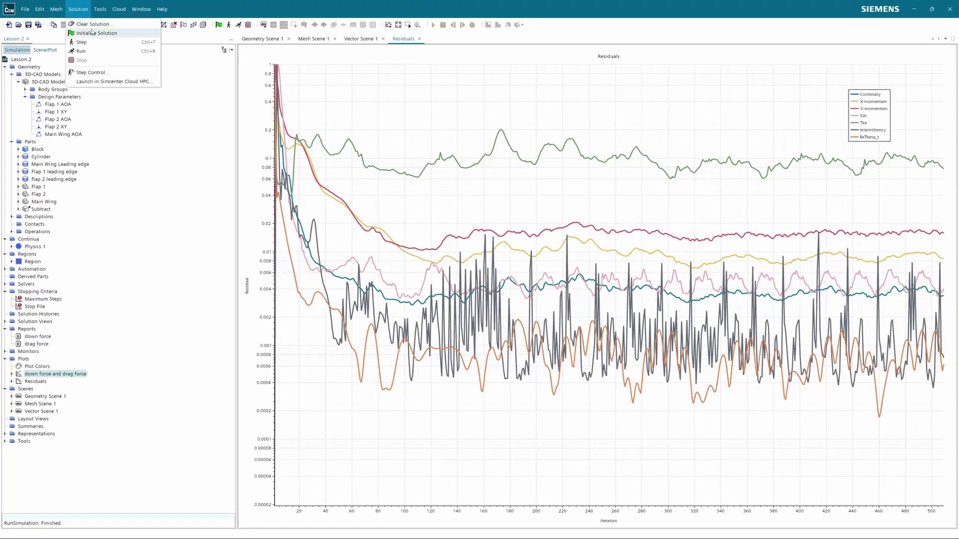
{"action": "left_click", "coordinate": [76, 25]}
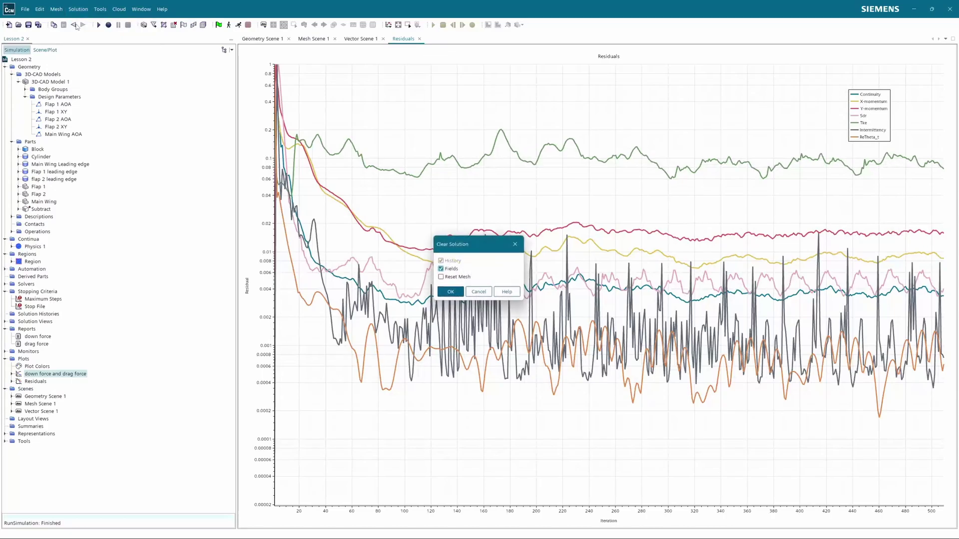
{"action": "left_click", "coordinate": [451, 293]}
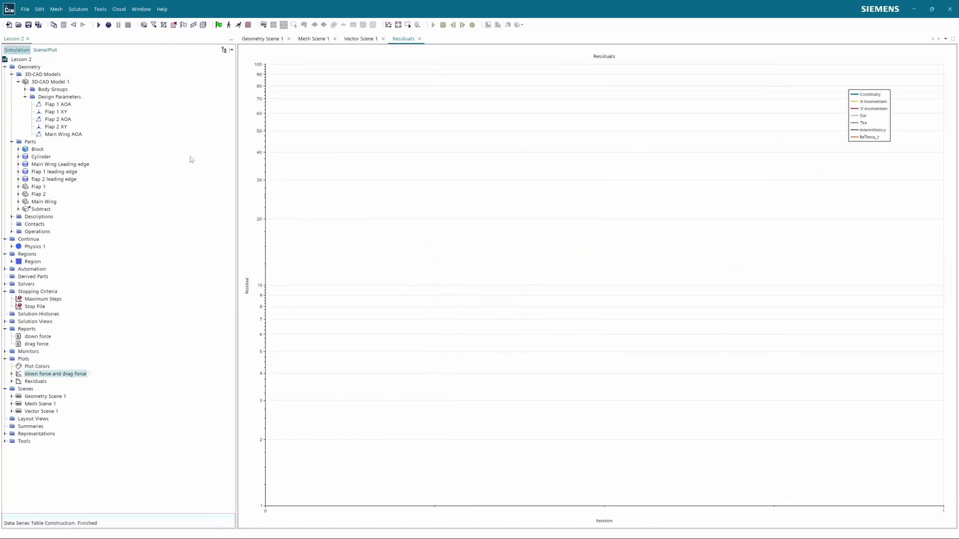
{"action": "left_click", "coordinate": [315, 39]}
{"action": "left_click", "coordinate": [360, 39]}
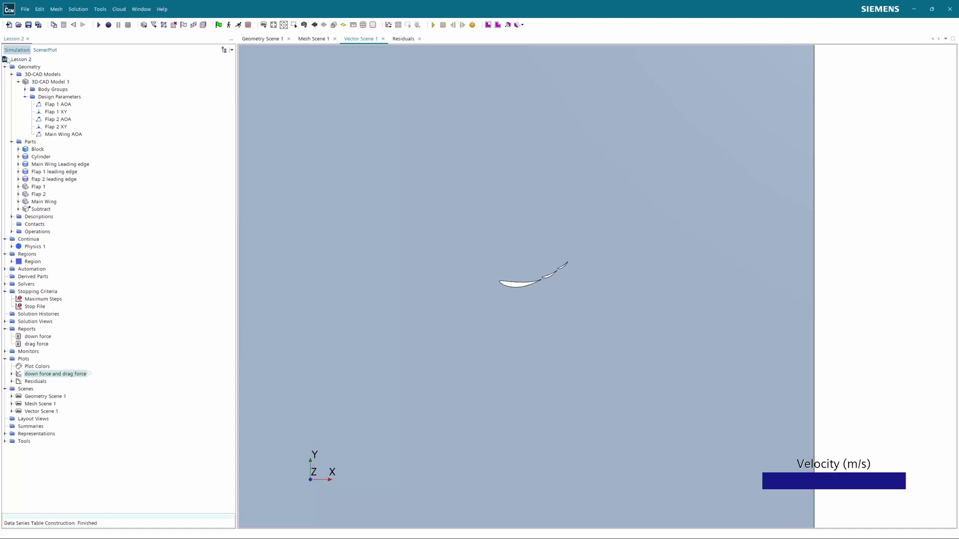
Create a Design Manager project from the Lesson 2 simulation
{"action": "left_click", "coordinate": [7, 60]}
{"action": "right_click", "coordinate": [6, 61]}
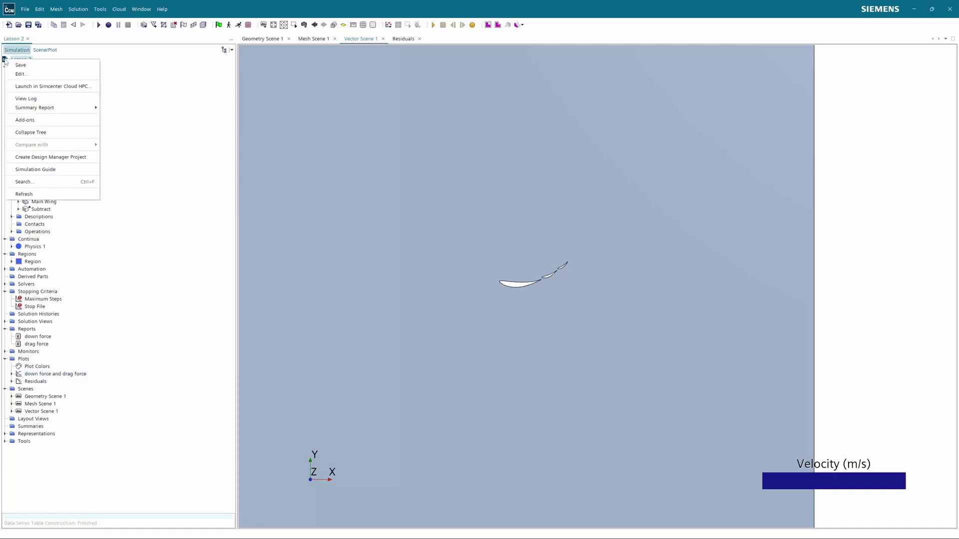
{"action": "left_click", "coordinate": [63, 158]}
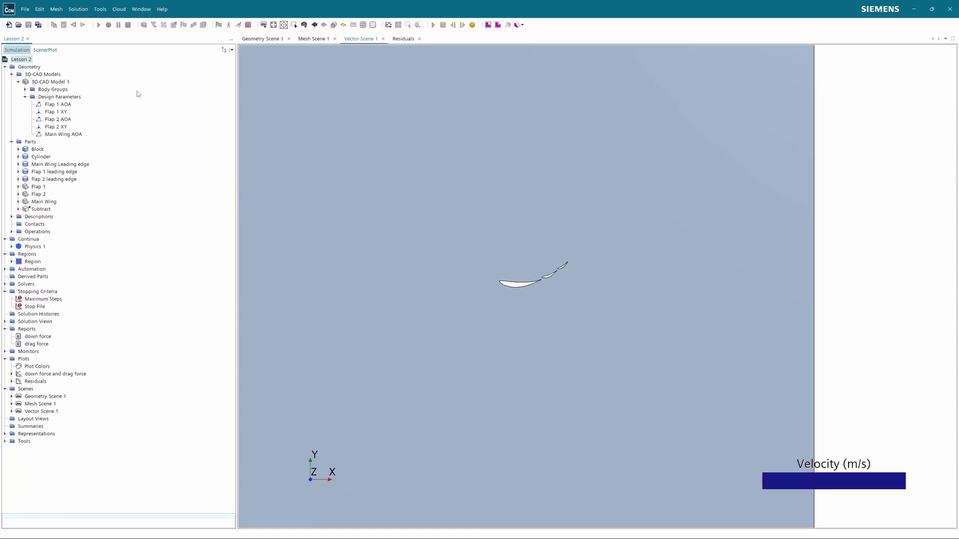
Add the down force and drag force reports as responses of the Design Study
{"action": "mouse_move", "coordinate": [156, 538]}
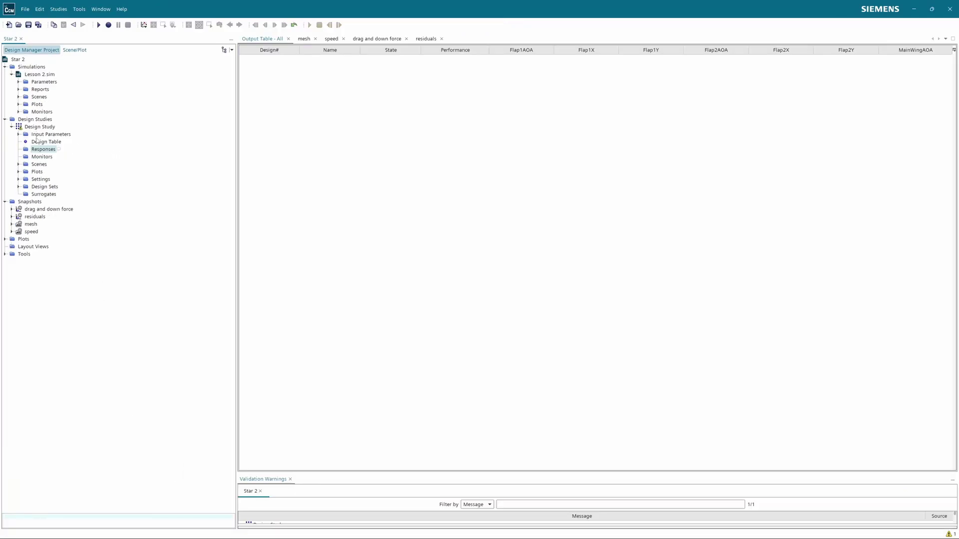
{"action": "double_click", "coordinate": [28, 150]}
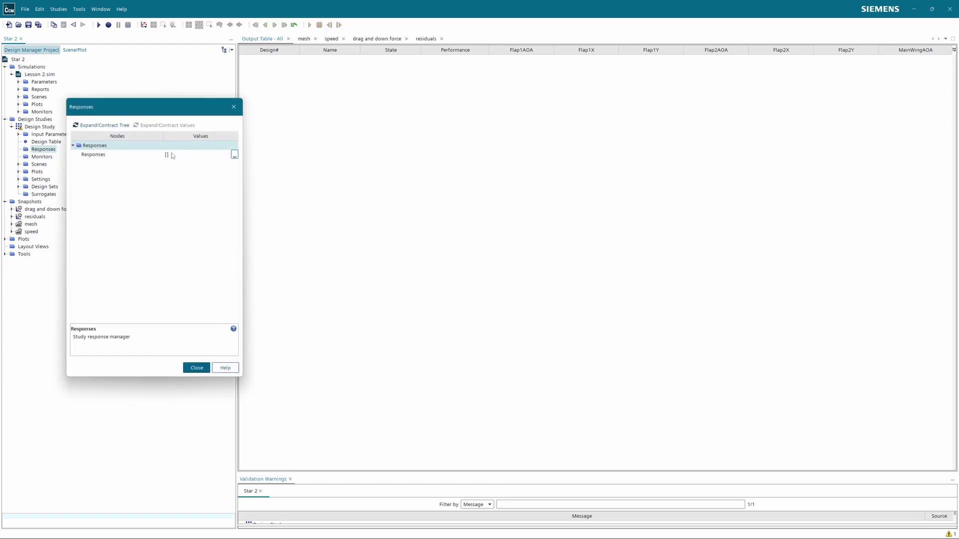
{"action": "left_click", "coordinate": [189, 155]}
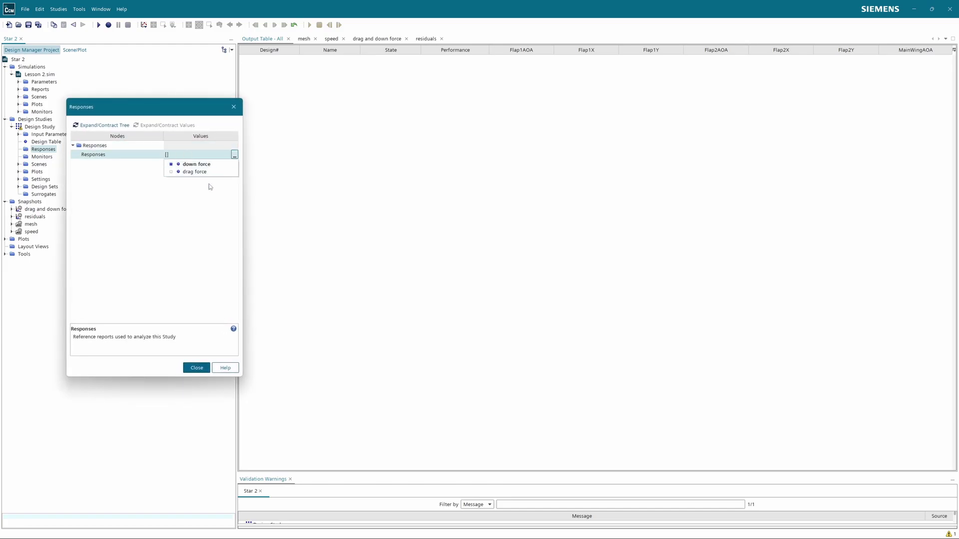
{"action": "left_click", "coordinate": [171, 172]}
{"action": "left_click", "coordinate": [197, 368]}
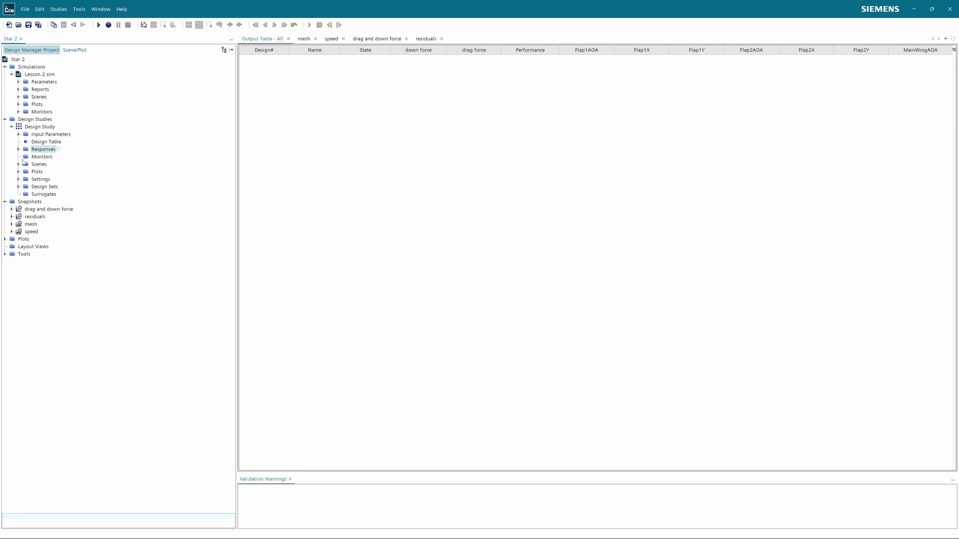
Set the number of compute processes for each design in the Design Study's run settings
{"action": "double_click", "coordinate": [30, 180]}
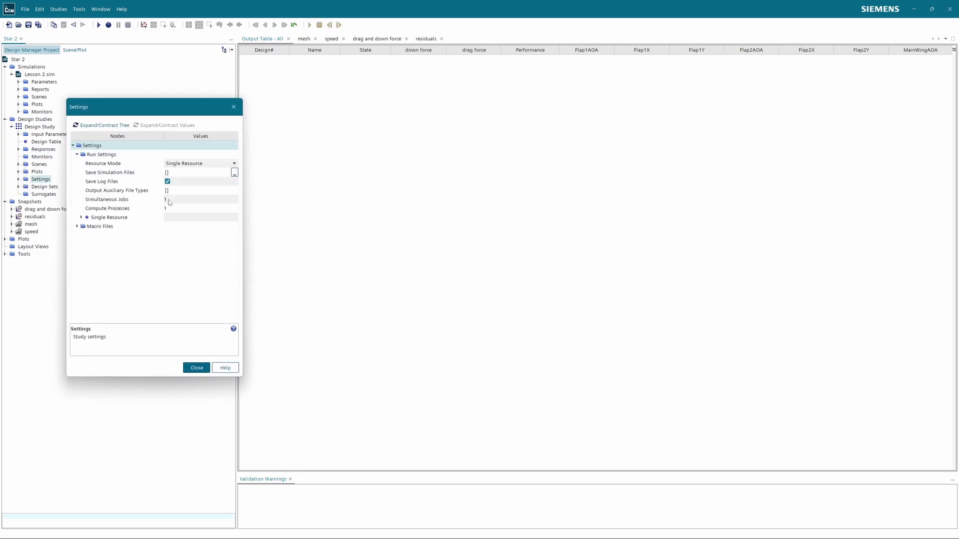
{"action": "left_click", "coordinate": [183, 208]}
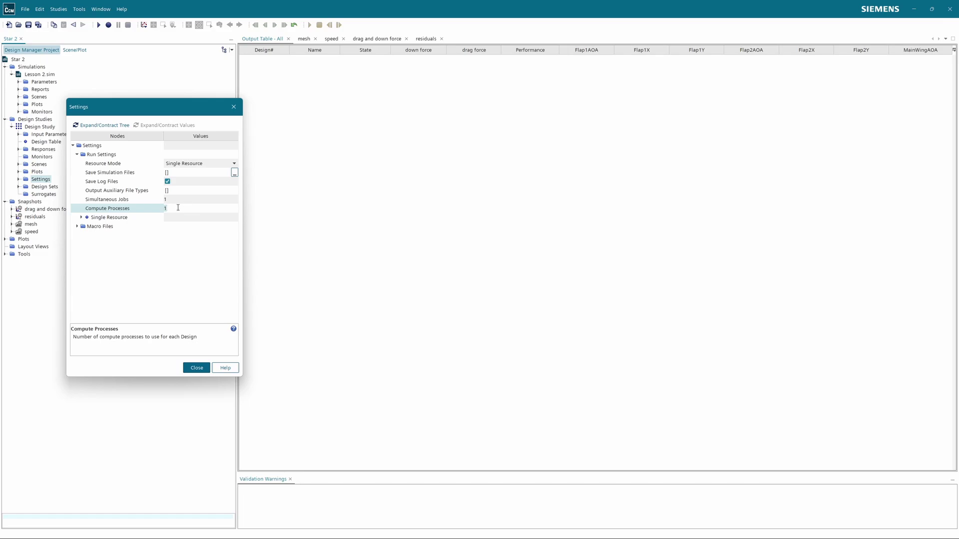
{"action": "key", "text": "Return"}
{"action": "left_click", "coordinate": [197, 368]}
{"action": "right_click", "coordinate": [20, 128]}
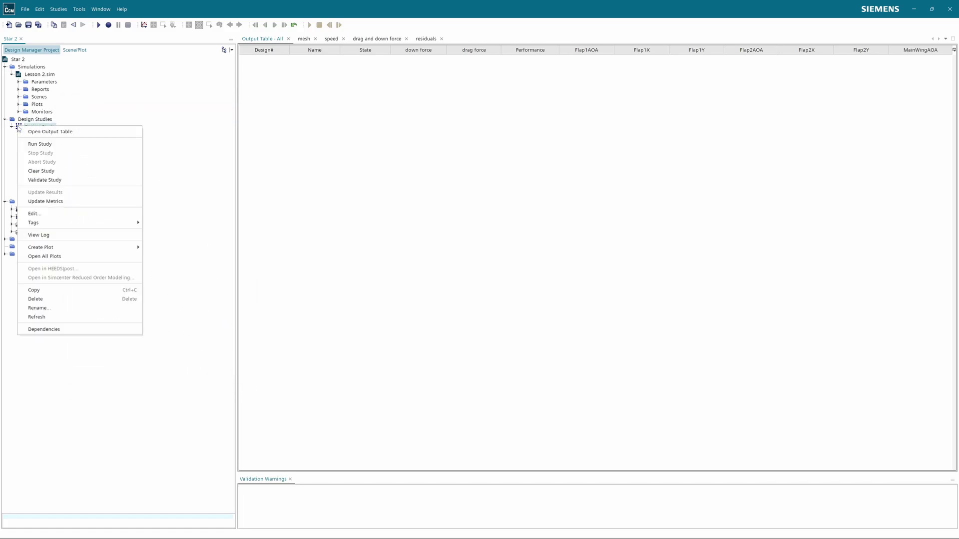
{"action": "left_click", "coordinate": [70, 144]}
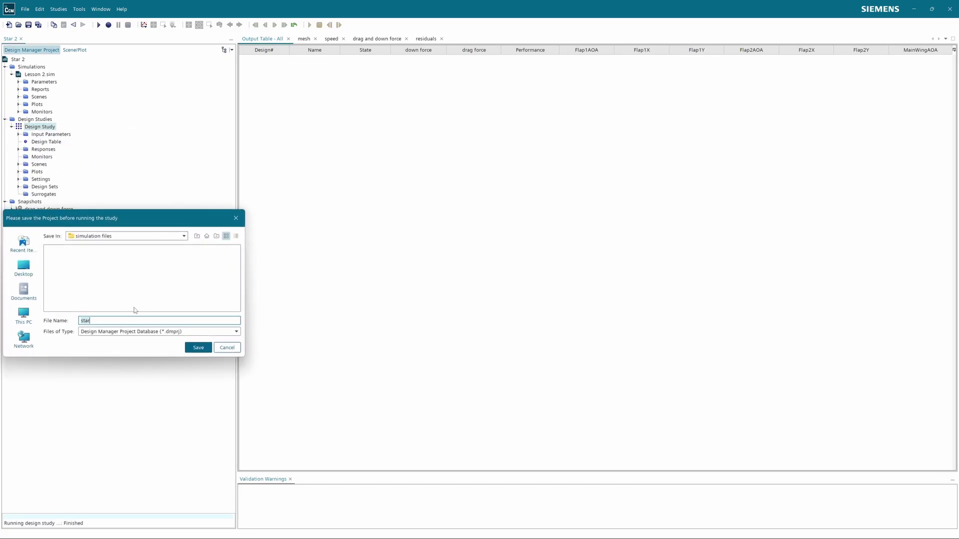
{"action": "left_click", "coordinate": [203, 349]}
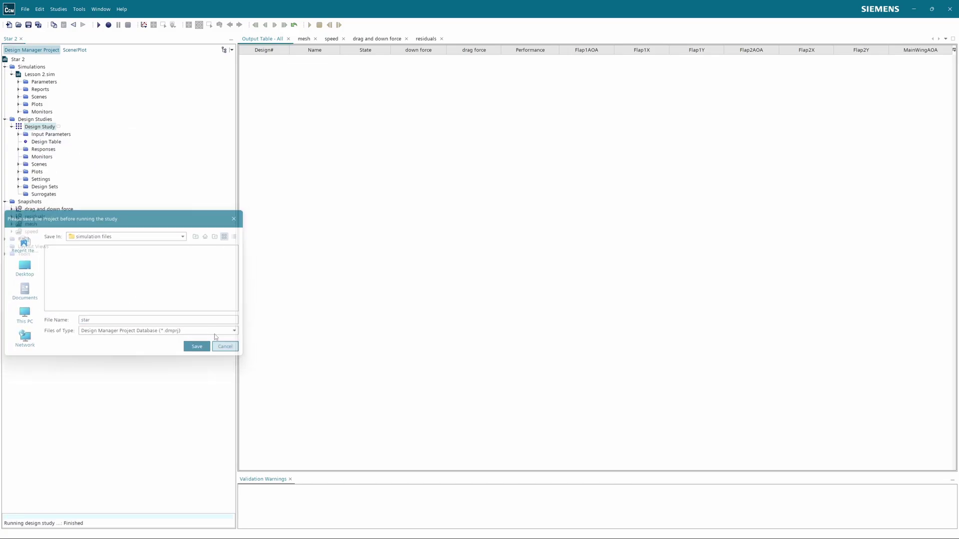
Save the project as "lesson 2 design manager project" in the simulation files folder
{"action": "left_click", "coordinate": [25, 9]}
{"action": "left_click", "coordinate": [43, 74]}
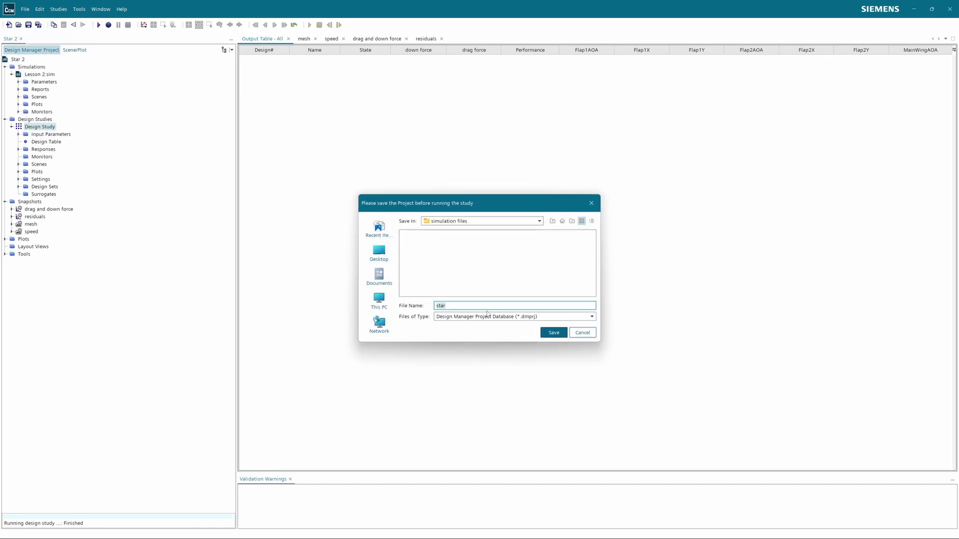
{"action": "type", "text": "lesson 2 design manager p"}
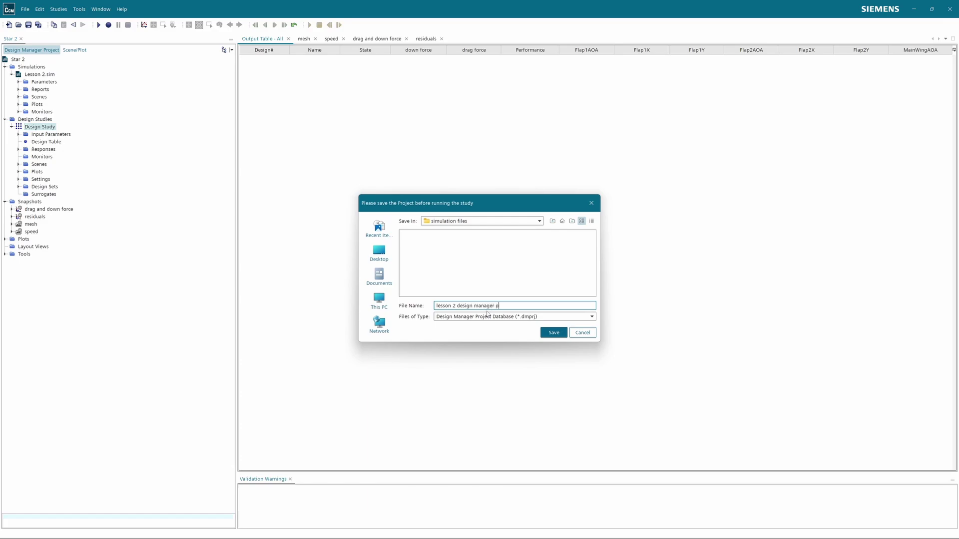
{"action": "type", "text": "t"}
{"action": "key", "text": "Return"}
Run the Design Study and look through the individual designs and their parameters in the output table
{"action": "right_click", "coordinate": [18, 127]}
{"action": "left_click", "coordinate": [35, 143]}
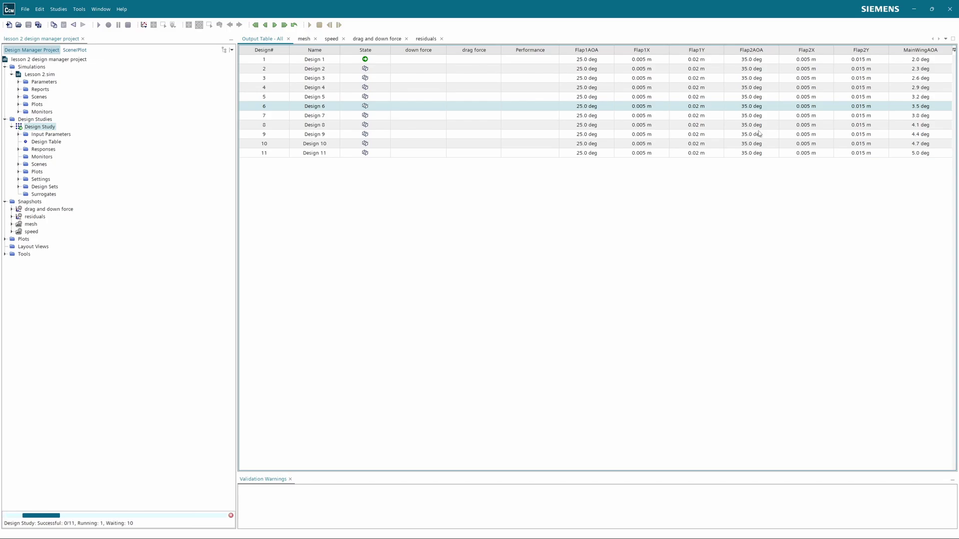
{"action": "left_click", "coordinate": [515, 60]}
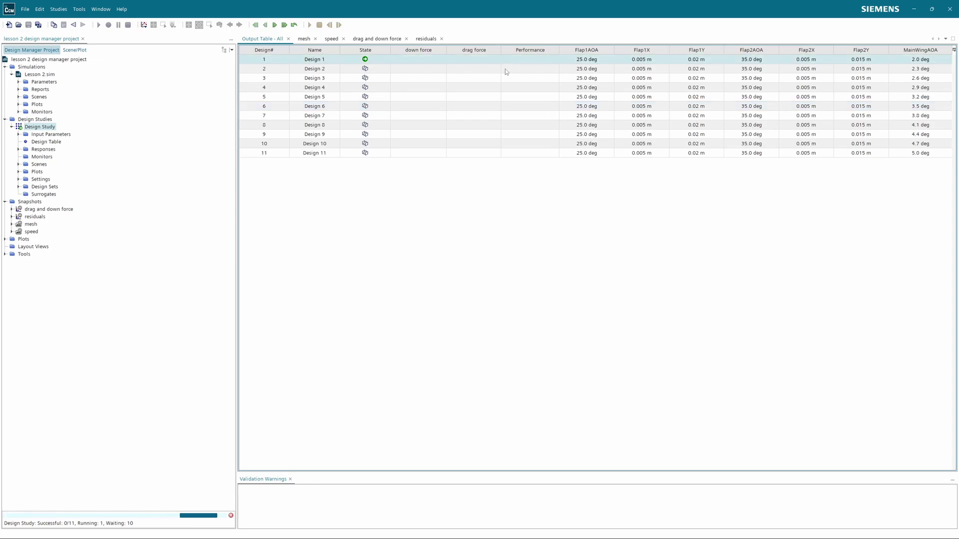
{"action": "left_click", "coordinate": [505, 69]}
{"action": "left_click", "coordinate": [502, 79]}
{"action": "left_click", "coordinate": [501, 89]}
{"action": "left_click", "coordinate": [477, 124]}
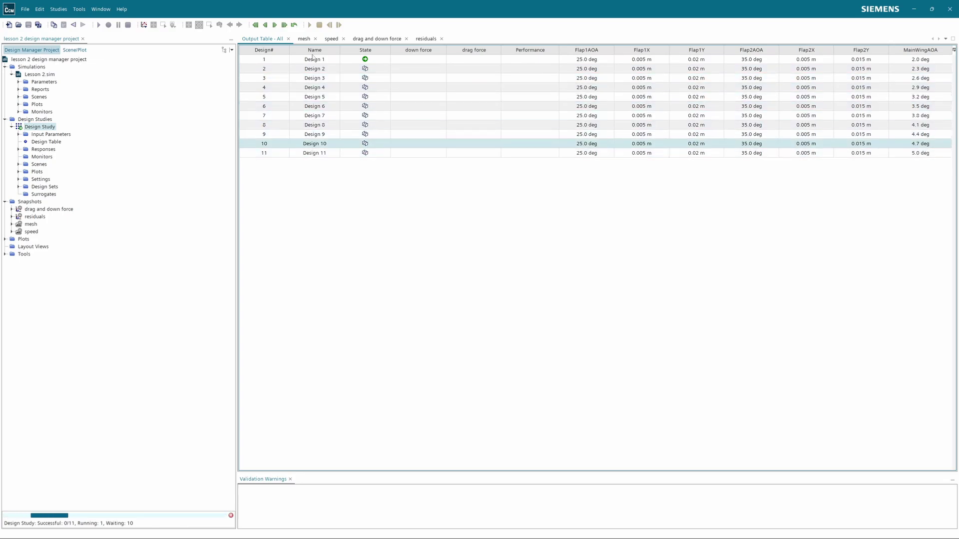
Tile the views in a grid with the output table above speed, and residuals plus drag and down force sharing a pane above mesh
{"action": "left_click_drag", "start_coordinate": [304, 38], "coordinate": [891, 179]}
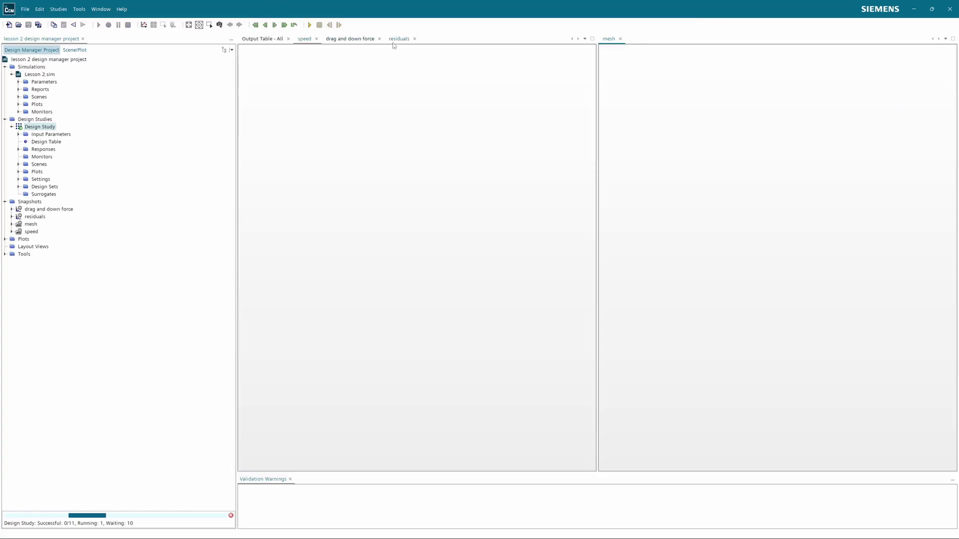
{"action": "left_click_drag", "start_coordinate": [394, 43], "coordinate": [718, 71]}
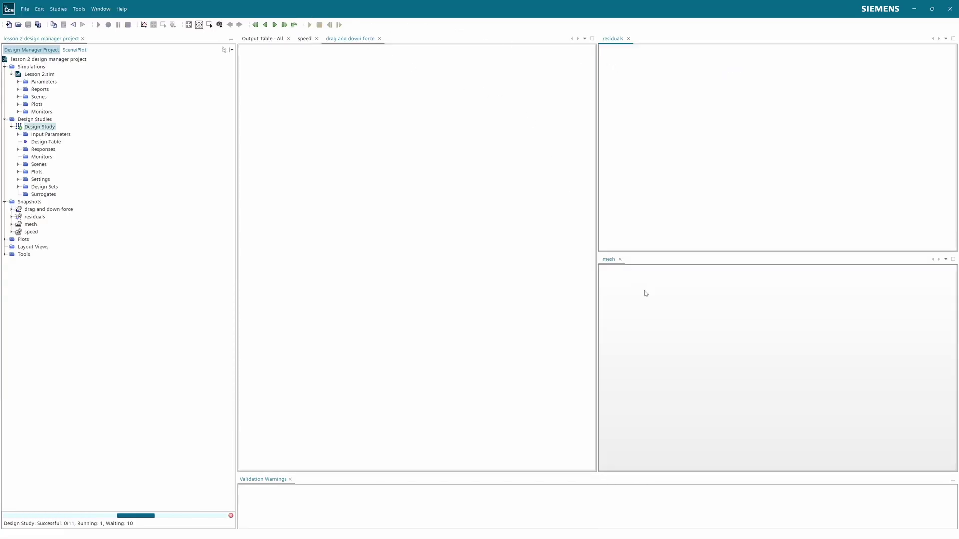
{"action": "mouse_move", "coordinate": [610, 260]}
{"action": "left_mouse_down"}
{"action": "mouse_move", "coordinate": [278, 338]}
{"action": "mouse_move", "coordinate": [645, 295]}
{"action": "mouse_move", "coordinate": [614, 264]}
{"action": "left_mouse_up"}
{"action": "left_click_drag", "start_coordinate": [304, 39], "coordinate": [292, 390]}
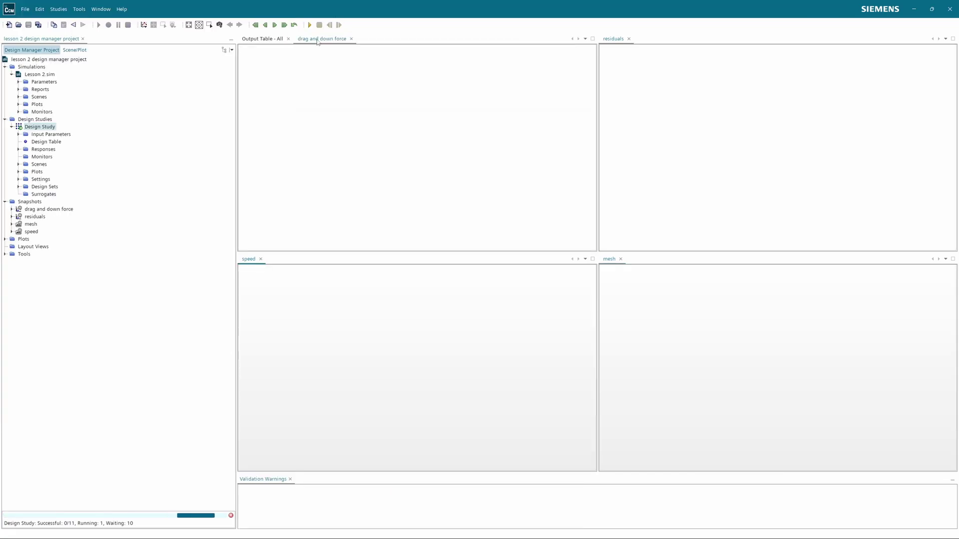
{"action": "left_click_drag", "start_coordinate": [319, 42], "coordinate": [649, 271]}
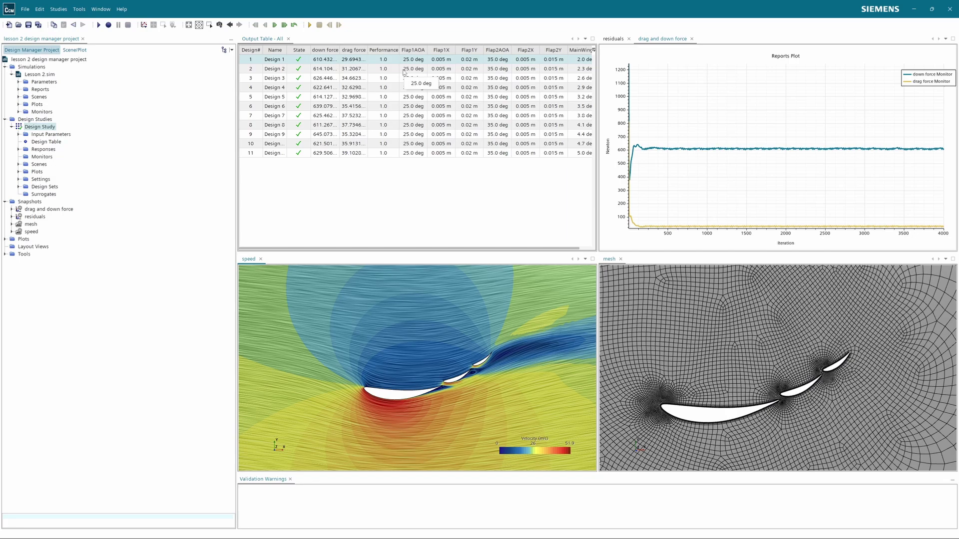
Step through Design 1 to Design 10 in the output table, comparing their forces, force plots, velocity fields and meshes
{"action": "key", "text": "Down"}
{"action": "key", "text": "Down"}
{"action": "key", "text": "Down"}
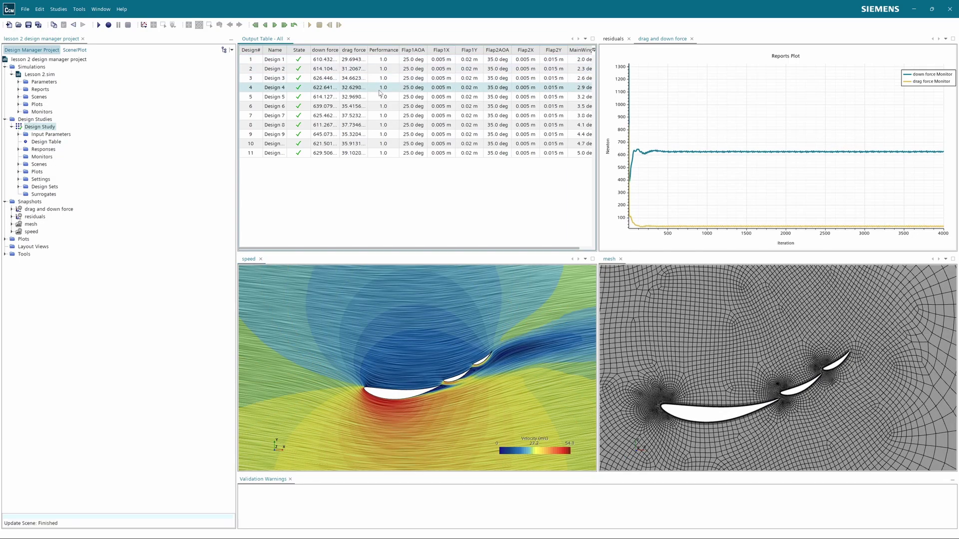
{"action": "key", "text": "Down"}
{"action": "key", "text": "Down"}
{"action": "key", "text": "Down"}
{"action": "key", "text": "Down"}
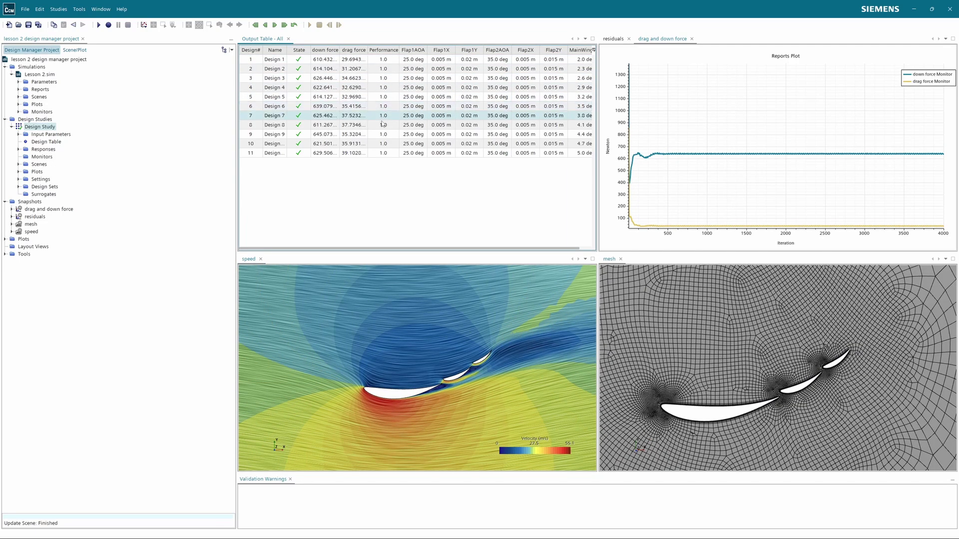
{"action": "left_click", "coordinate": [371, 141]}
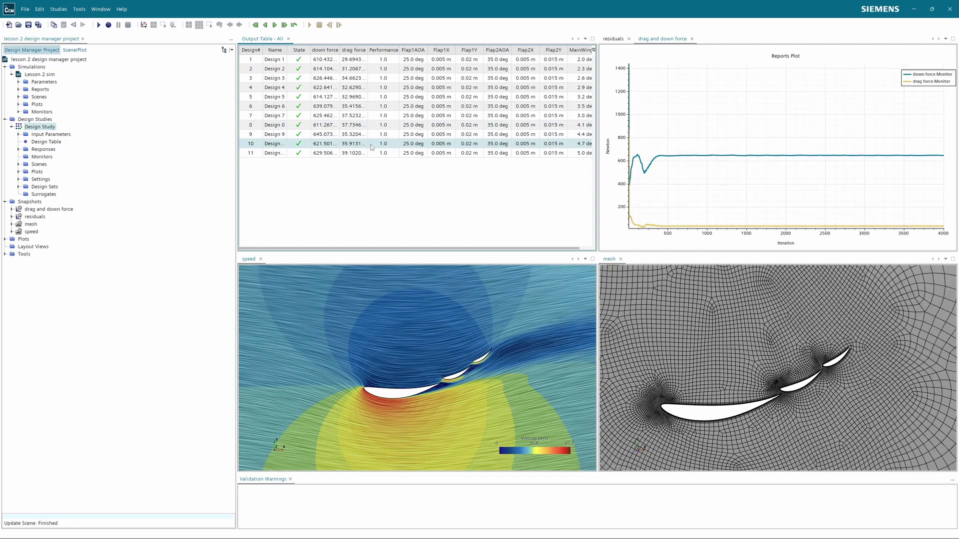
Compare the velocity field in the slot between the main wing and first flap for Designs 11, 10, 9, 7, 6, 4 and 5
{"action": "key", "text": "Down"}
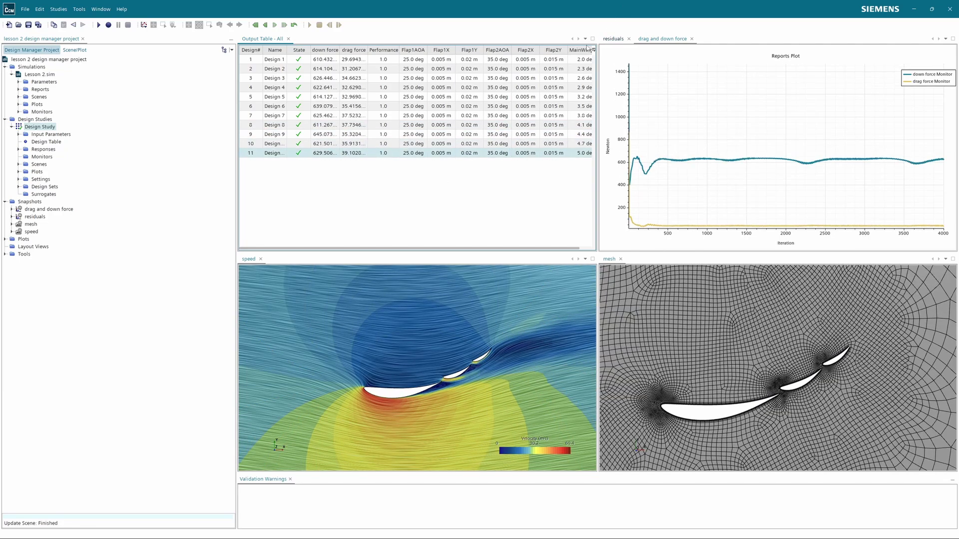
{"action": "scroll", "coordinate": [458, 368], "scroll_direction": "up", "scroll_amount": 10}
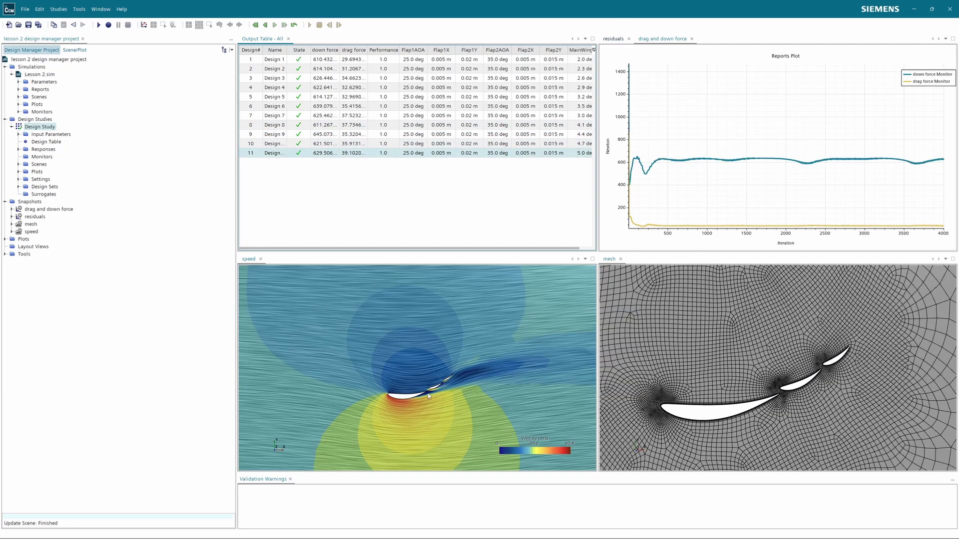
{"action": "middle_click_drag", "start_coordinate": [478, 329], "coordinate": [428, 354]}
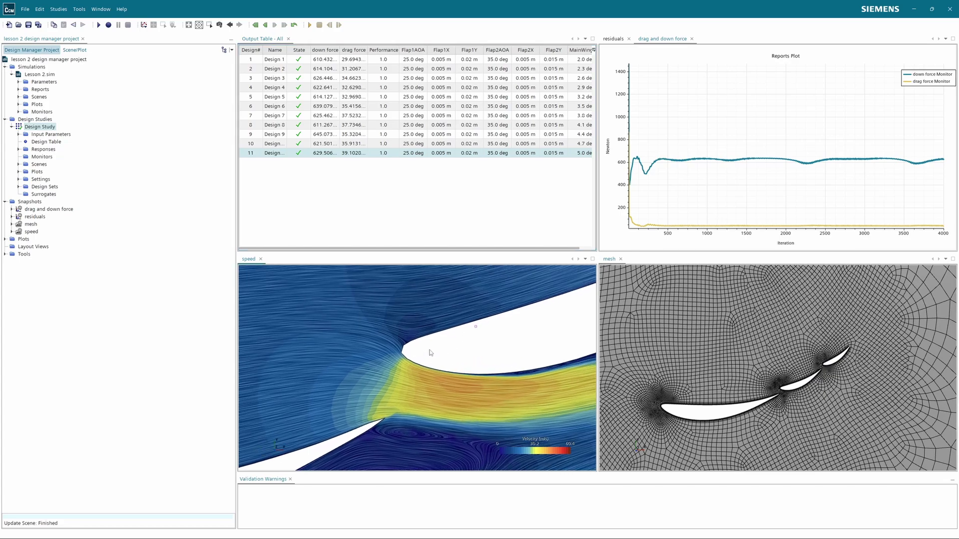
{"action": "left_click", "coordinate": [398, 143]}
{"action": "left_click", "coordinate": [399, 134]}
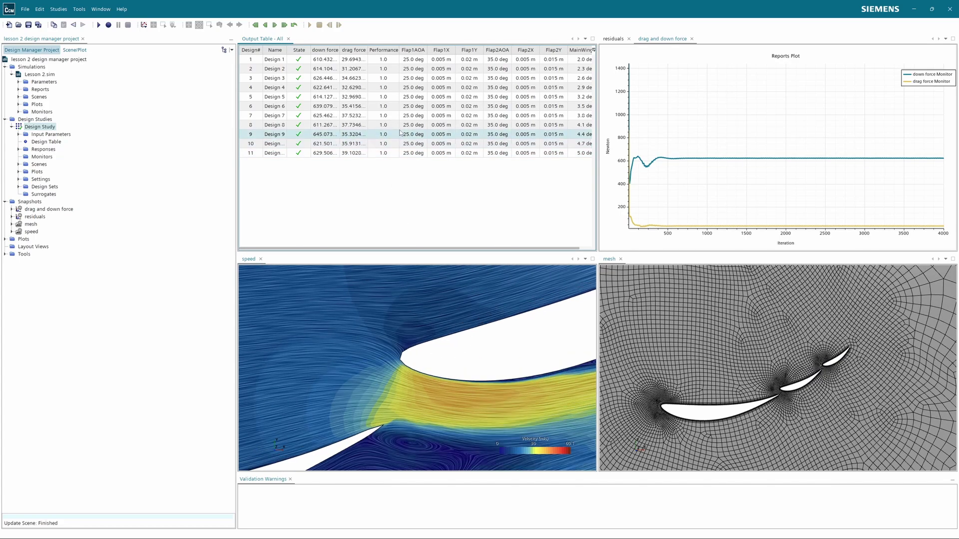
{"action": "left_click", "coordinate": [403, 115]}
{"action": "left_click", "coordinate": [394, 105]}
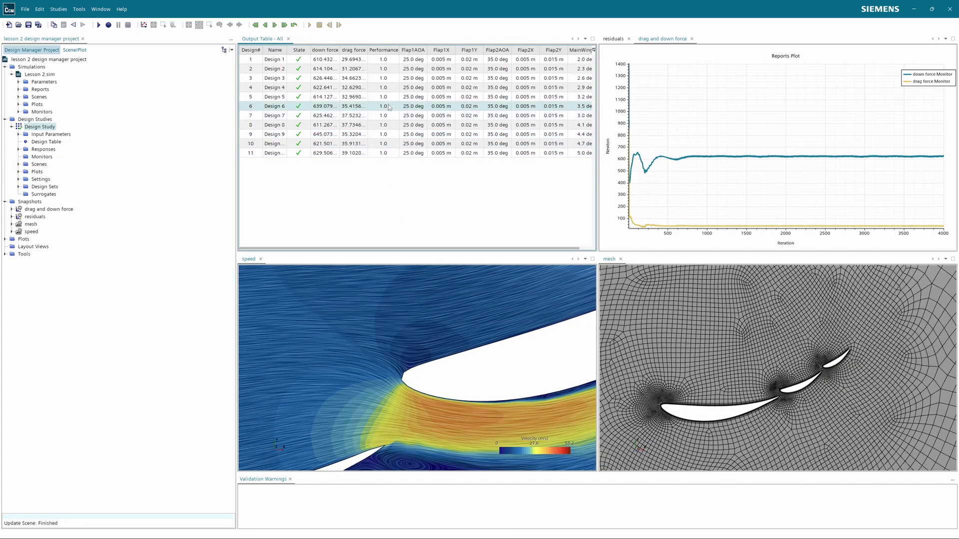
{"action": "left_click", "coordinate": [400, 88]}
{"action": "left_click", "coordinate": [402, 96]}
Examine Design 5's flow along the main wing's trailing edge and slot, and the mesh around the three wing elements
{"action": "scroll", "coordinate": [396, 368], "scroll_direction": "up", "scroll_amount": 6}
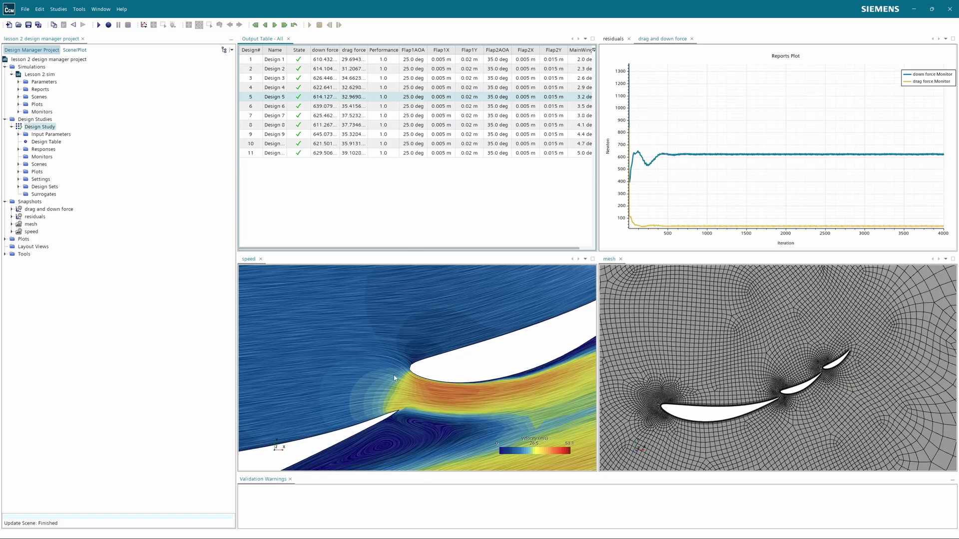
{"action": "scroll", "coordinate": [673, 415], "scroll_direction": "down", "scroll_amount": 3}
{"action": "scroll", "coordinate": [673, 414], "scroll_direction": "up", "scroll_amount": 10}
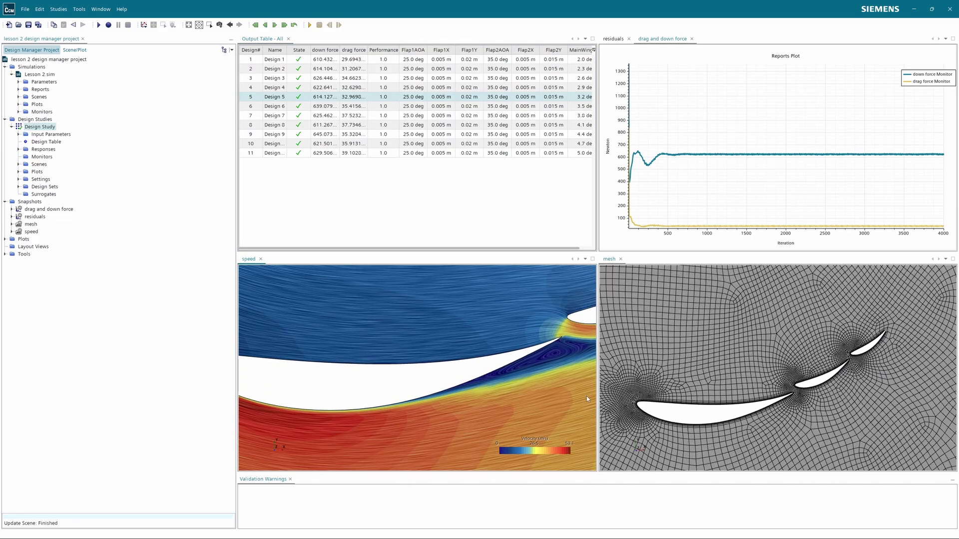
{"action": "scroll", "coordinate": [723, 363], "scroll_direction": "down", "scroll_amount": 10}
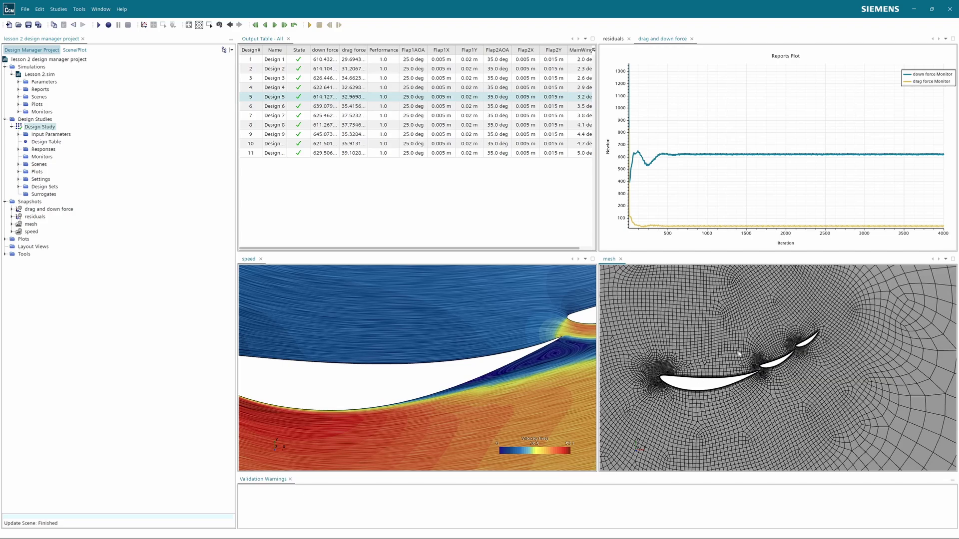
{"action": "scroll", "coordinate": [397, 367], "scroll_direction": "down", "scroll_amount": 10}
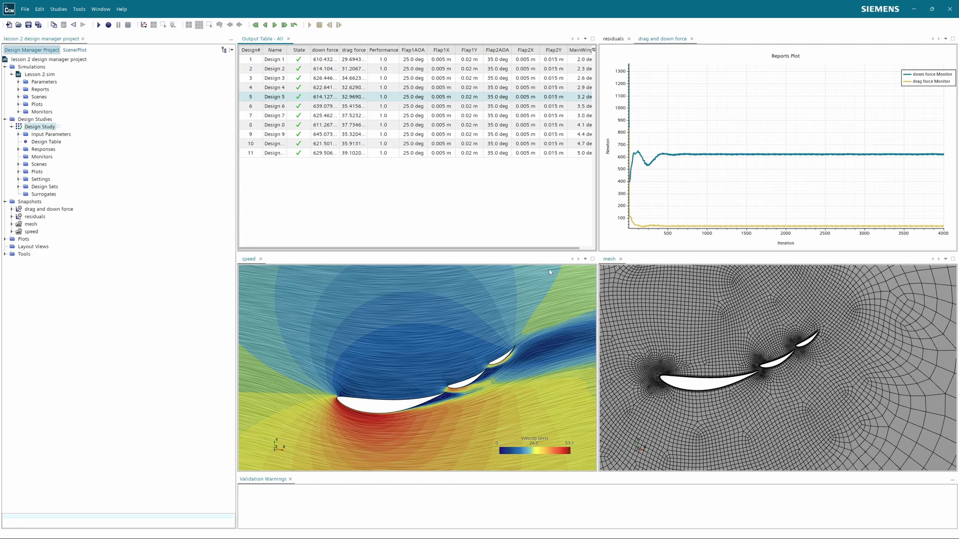
{"action": "scroll", "coordinate": [683, 344], "scroll_direction": "down", "scroll_amount": 6}
{"action": "scroll", "coordinate": [688, 347], "scroll_direction": "up", "scroll_amount": 6}
{"action": "scroll", "coordinate": [719, 340], "scroll_direction": "down", "scroll_amount": 2}
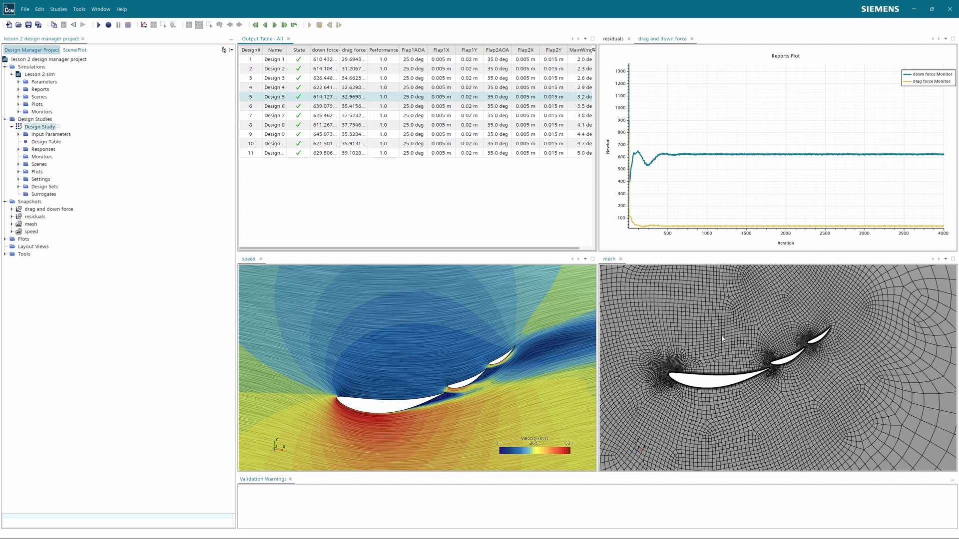
{"action": "scroll", "coordinate": [643, 310], "scroll_direction": "up", "scroll_amount": 1}
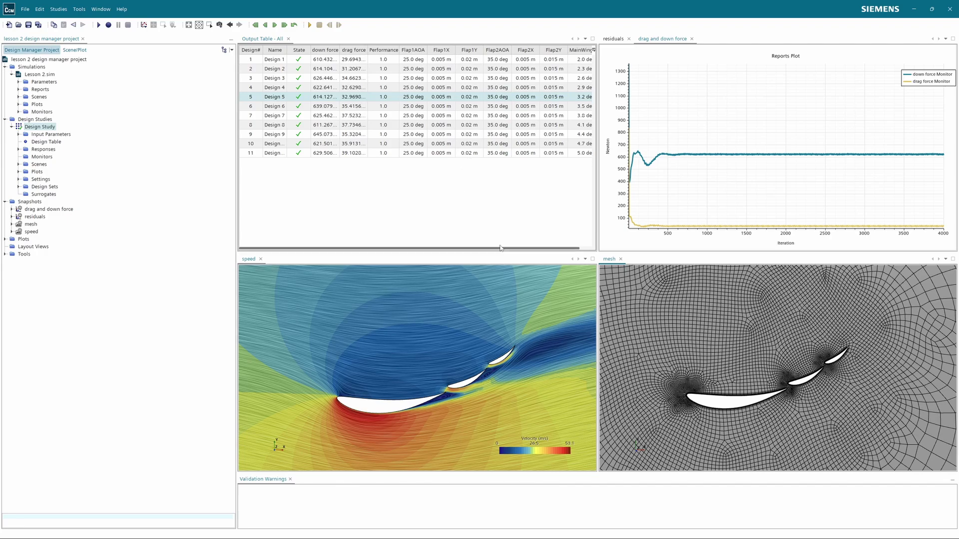
{"action": "left_click_drag", "start_coordinate": [406, 248], "coordinate": [471, 272]}
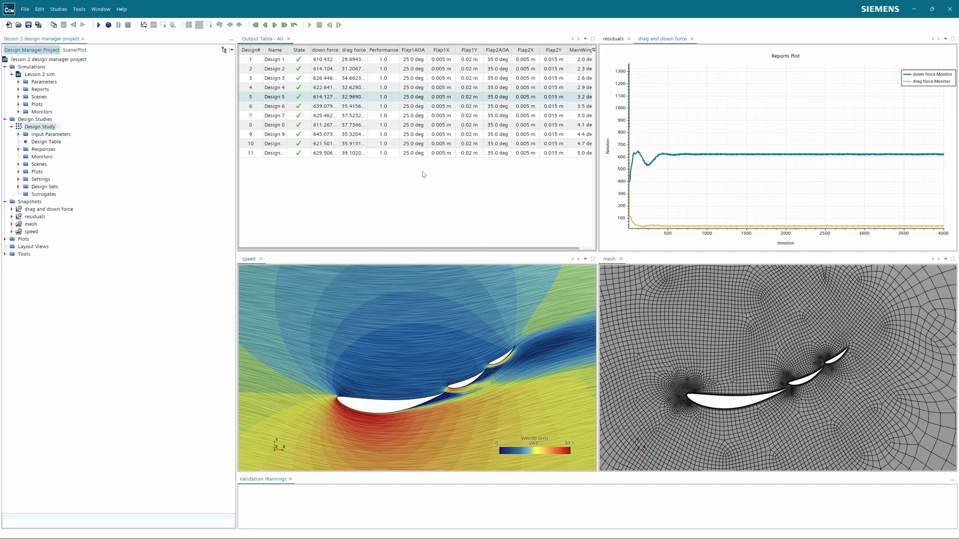